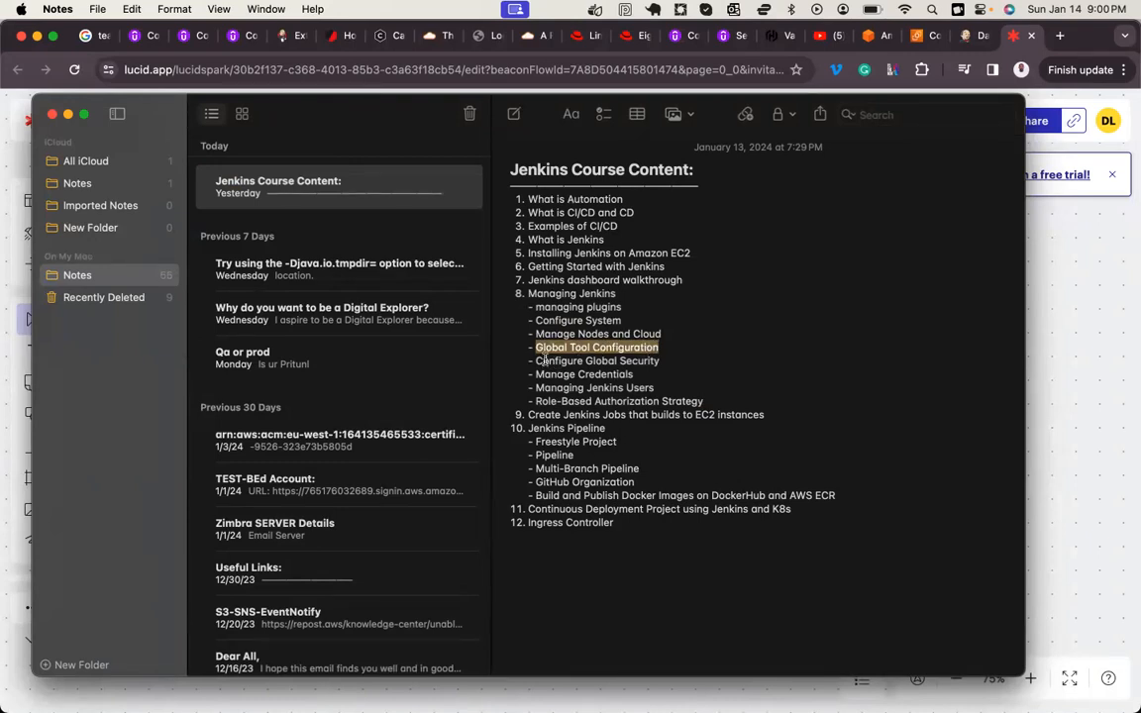
Step: Highlight the topics from Configure Global Security through Role-Based Authorization Strategy in the Jenkins Course Content note
{"action": "left_click_drag", "start_coordinate": [543, 361], "coordinate": [637, 361]}
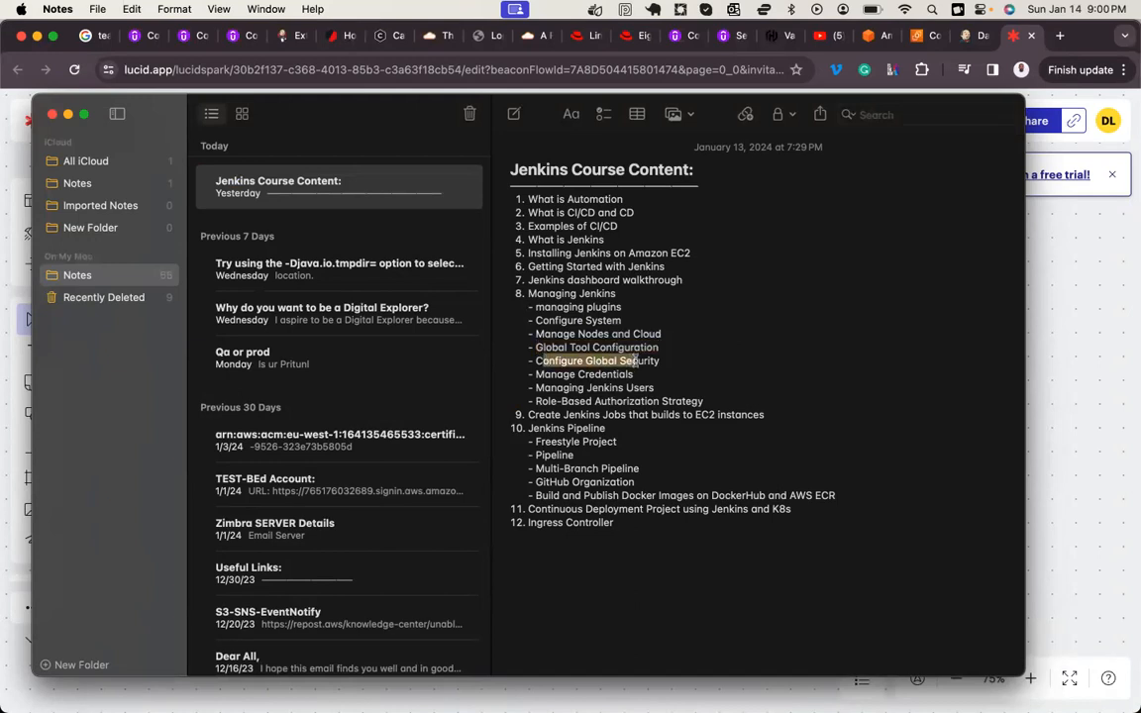
{"action": "left_click_drag", "start_coordinate": [550, 375], "coordinate": [639, 374]}
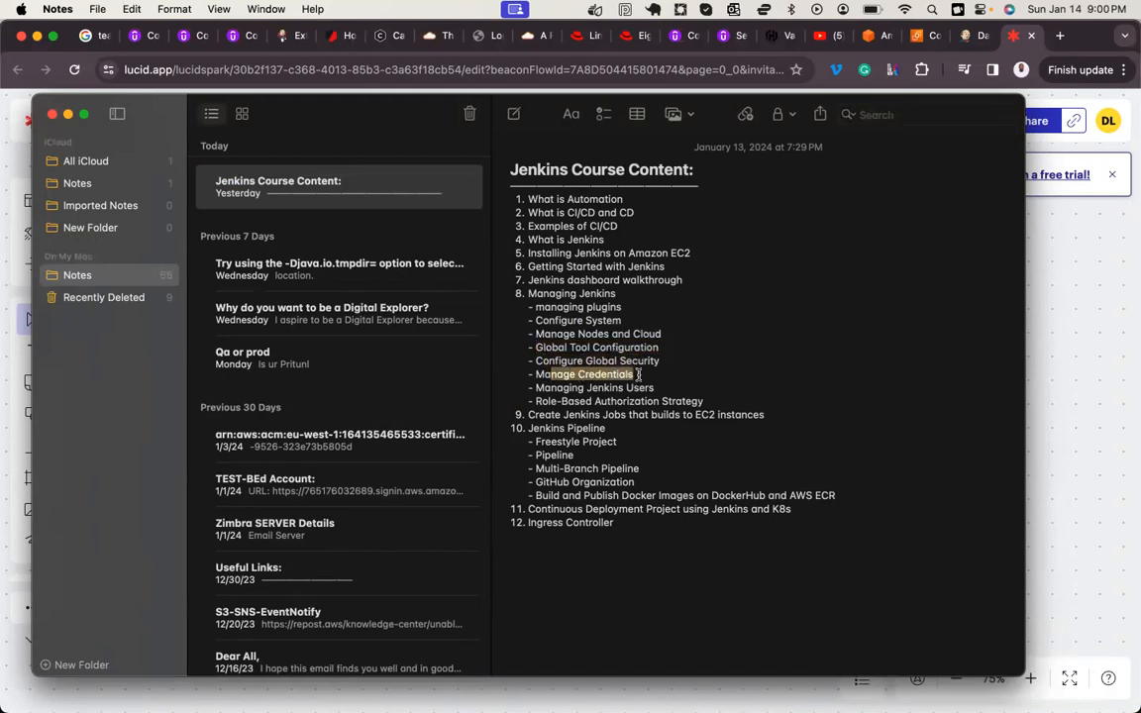
{"action": "left_click_drag", "start_coordinate": [557, 388], "coordinate": [651, 388]}
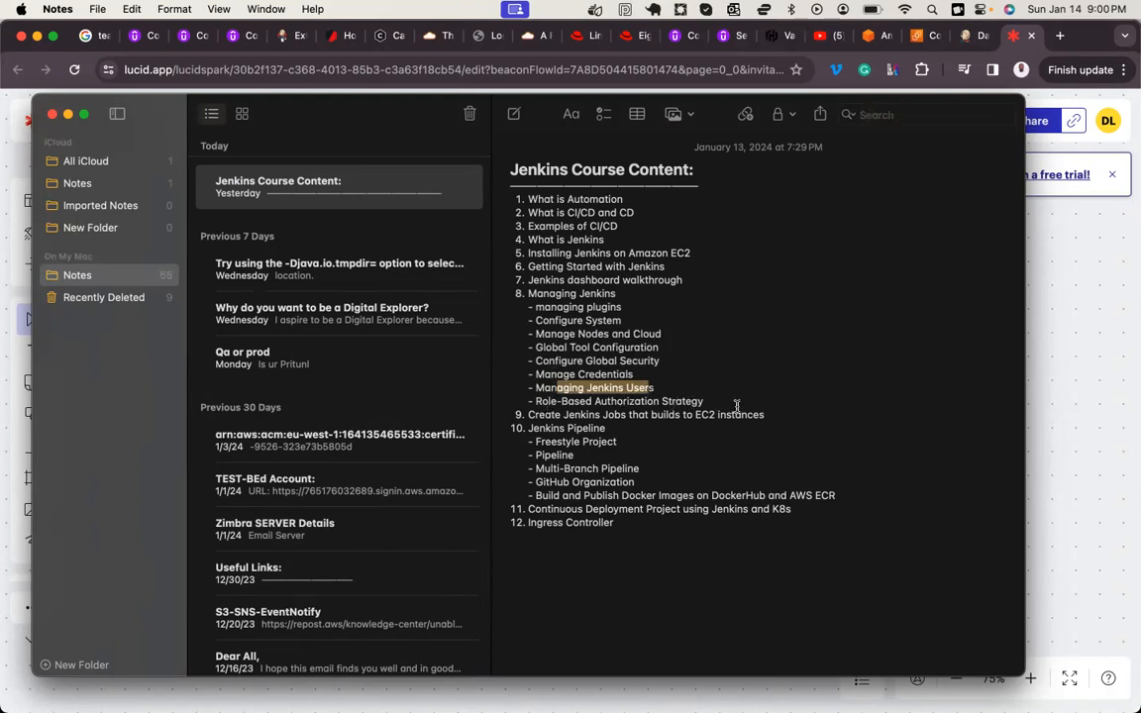
{"action": "left_click_drag", "start_coordinate": [726, 402], "coordinate": [548, 362]}
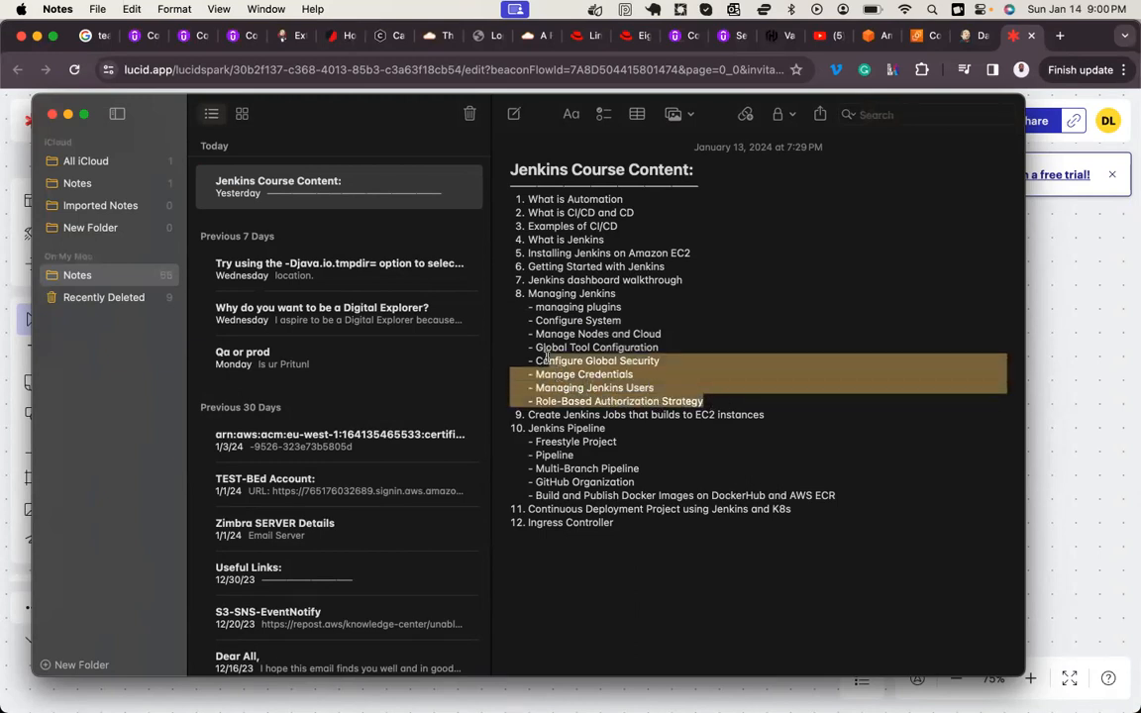
Step: Switch to Jenkins in Chrome and open the Security configuration page from Manage Jenkins
{"action": "left_click", "coordinate": [1070, 272]}
{"action": "left_click", "coordinate": [973, 35]}
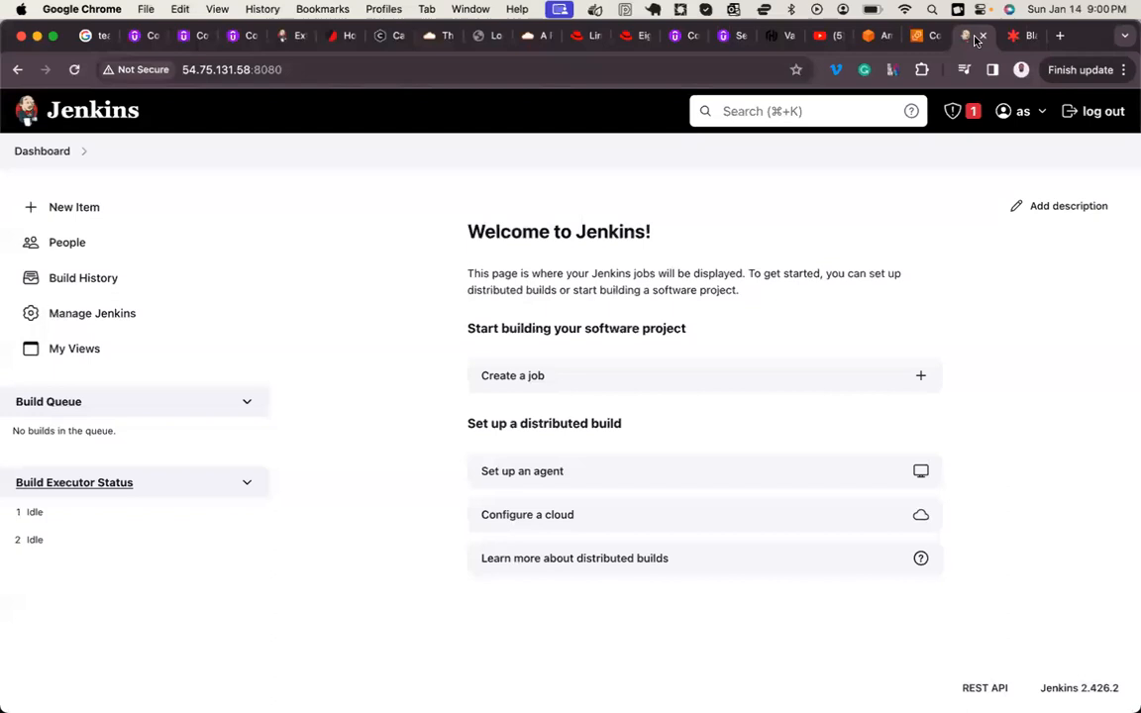
{"action": "left_click", "coordinate": [110, 314]}
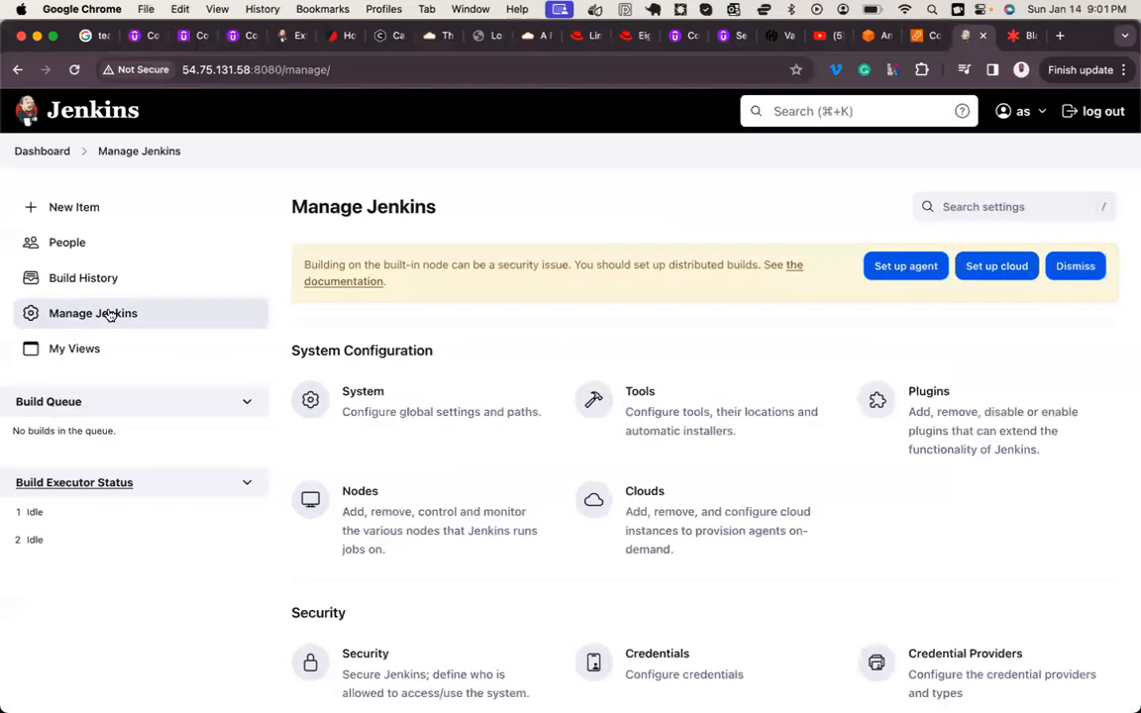
{"action": "scroll", "coordinate": [501, 433], "scroll_direction": "down", "scroll_amount": 2}
{"action": "scroll", "coordinate": [500, 433], "scroll_direction": "down", "scroll_amount": 1}
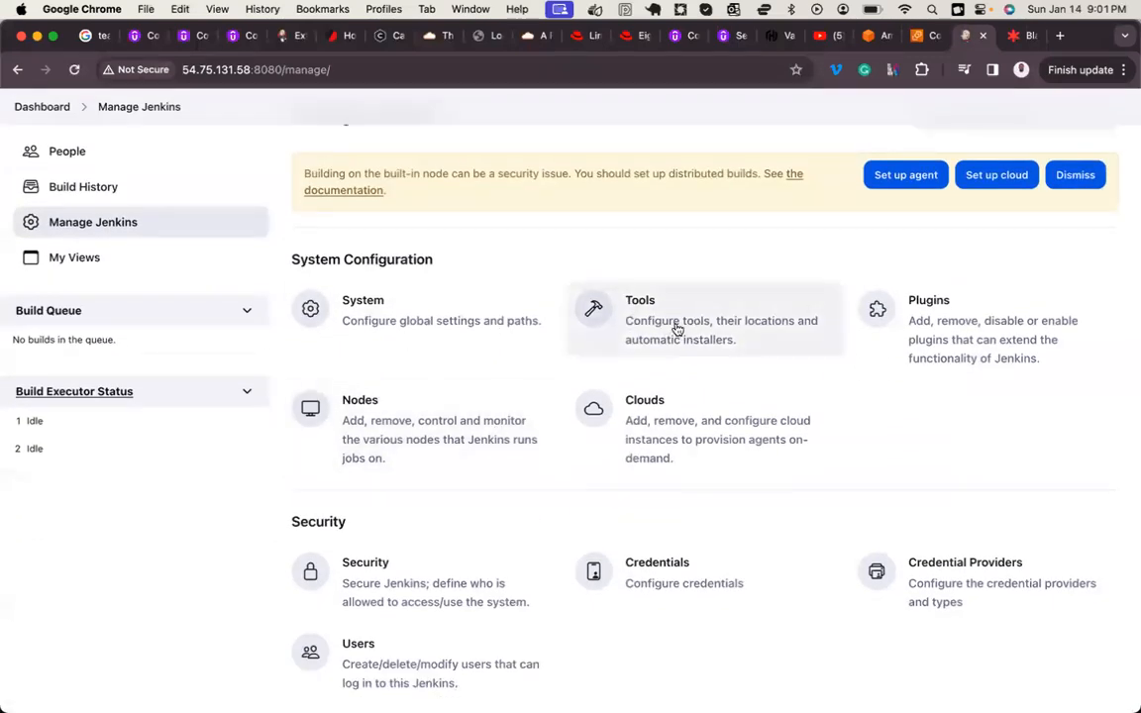
{"action": "scroll", "coordinate": [694, 329], "scroll_direction": "down", "scroll_amount": 2}
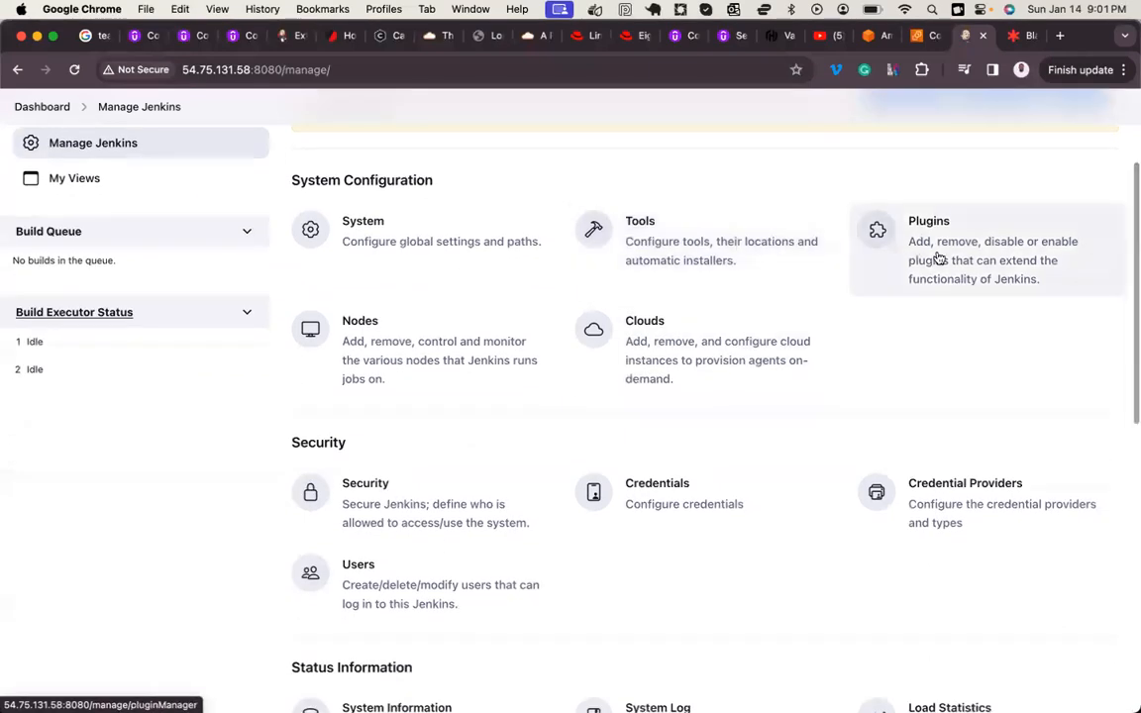
{"action": "scroll", "coordinate": [694, 330], "scroll_direction": "down", "scroll_amount": 4}
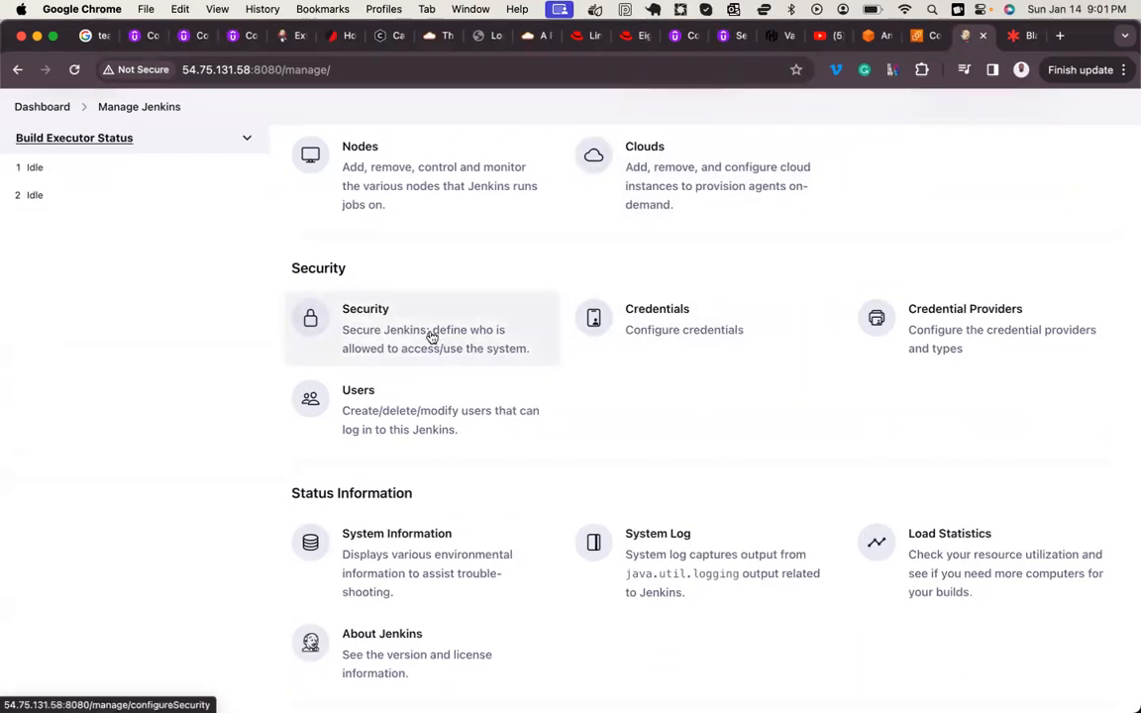
{"action": "left_click", "coordinate": [474, 344]}
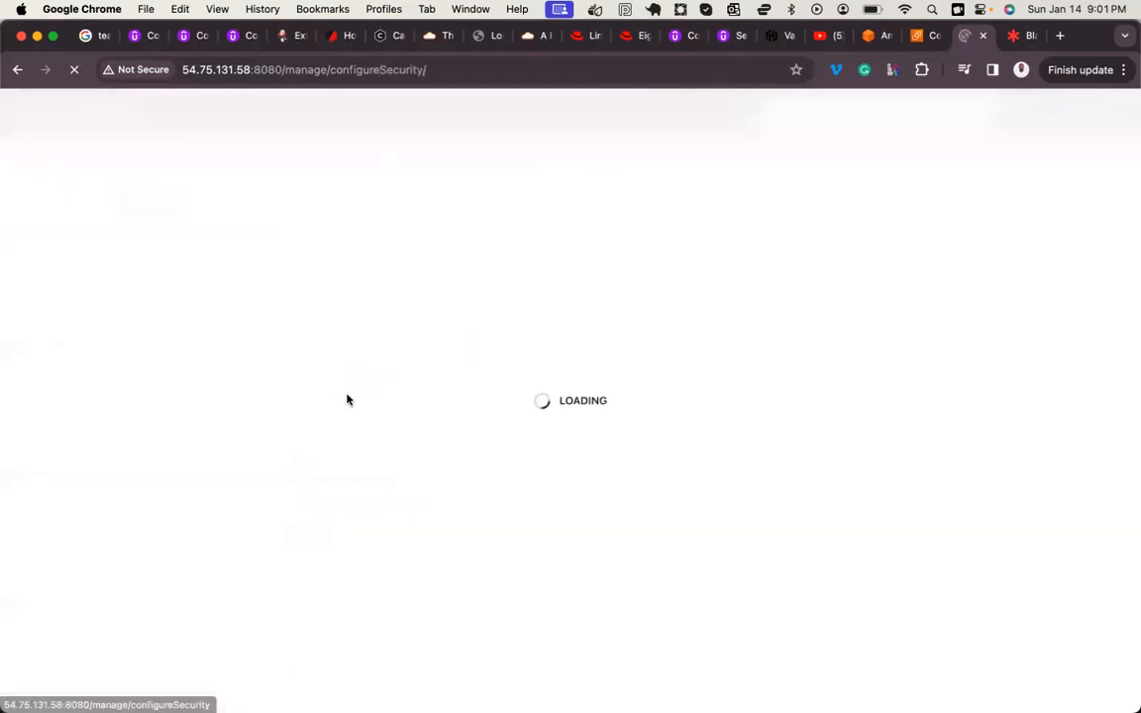
Step: Try the Fixed option for the inbound agents' TCP port, and set it back to Disable
{"action": "scroll", "coordinate": [354, 444], "scroll_direction": "down", "scroll_amount": 2}
{"action": "scroll", "coordinate": [354, 443], "scroll_direction": "down", "scroll_amount": 3}
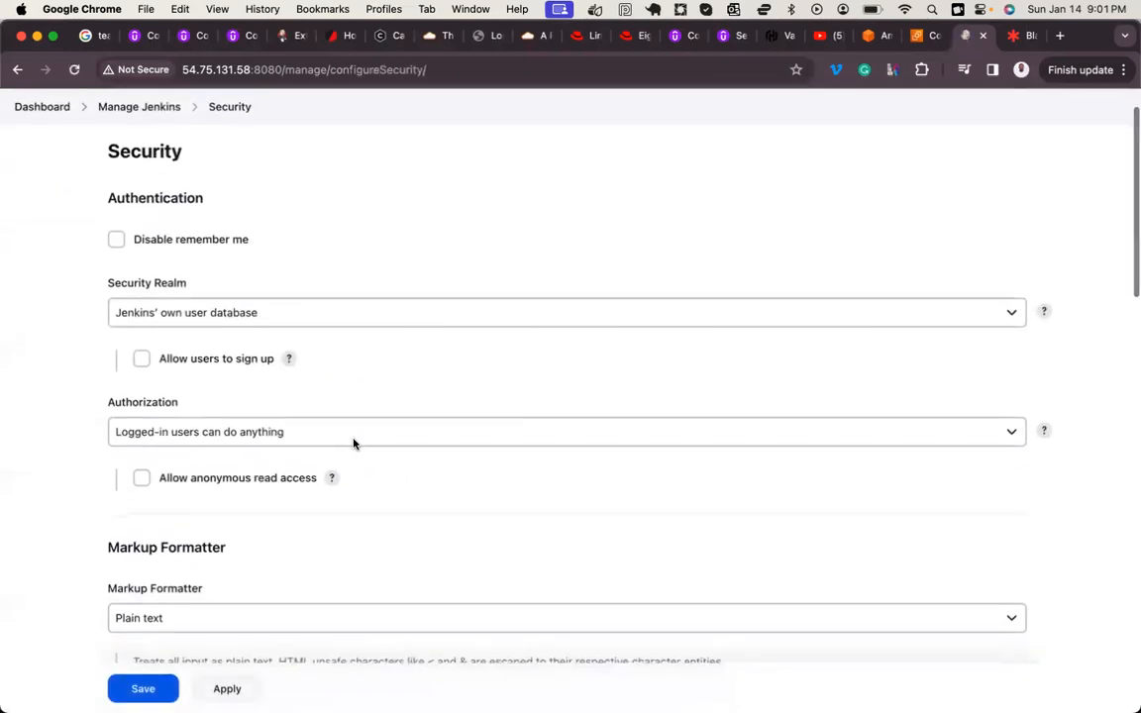
{"action": "scroll", "coordinate": [354, 444], "scroll_direction": "down", "scroll_amount": 10}
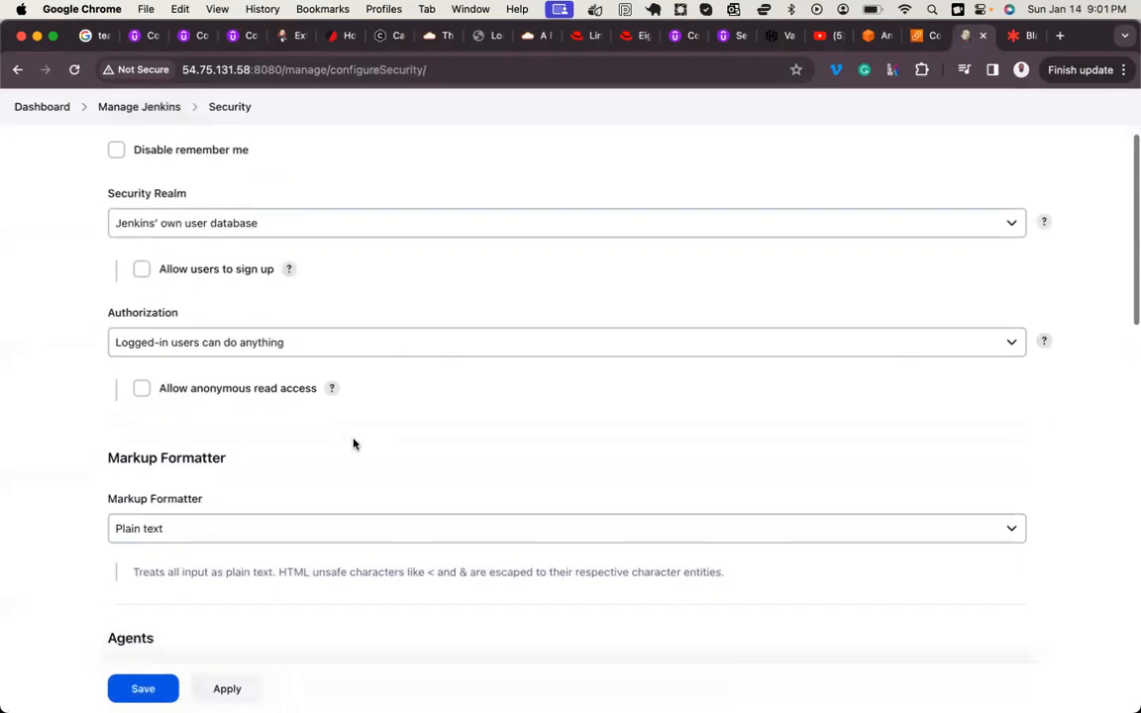
{"action": "scroll", "coordinate": [354, 444], "scroll_direction": "down", "scroll_amount": 1}
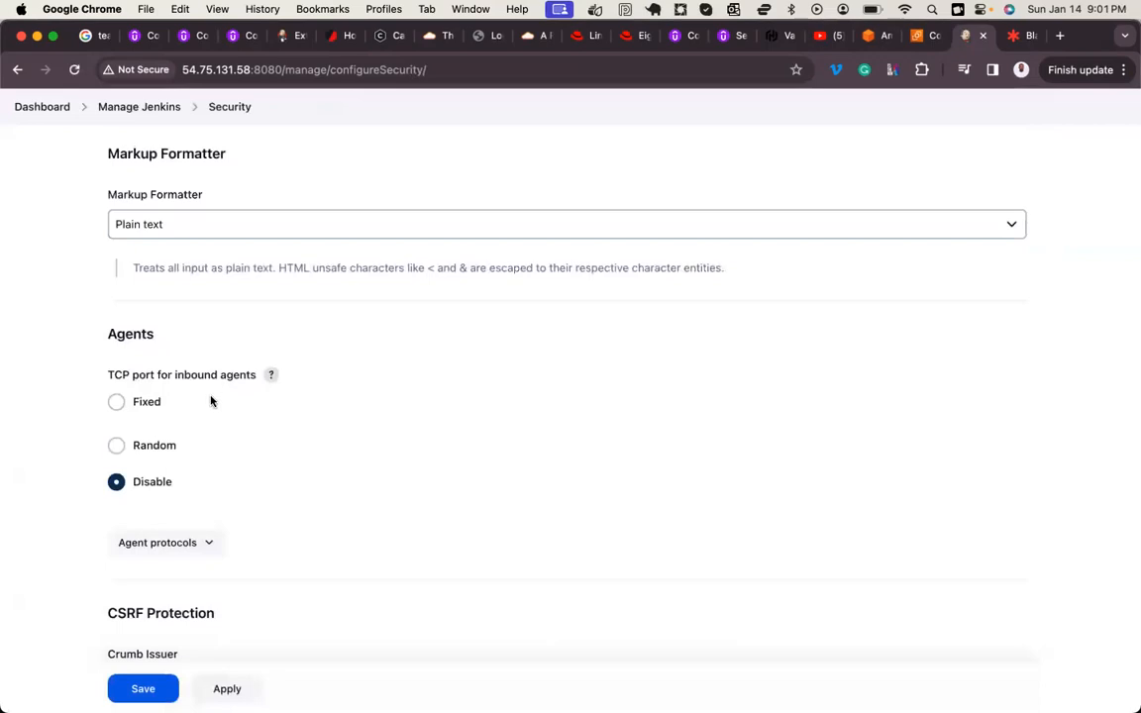
{"action": "left_click", "coordinate": [126, 404]}
{"action": "left_click", "coordinate": [155, 440]}
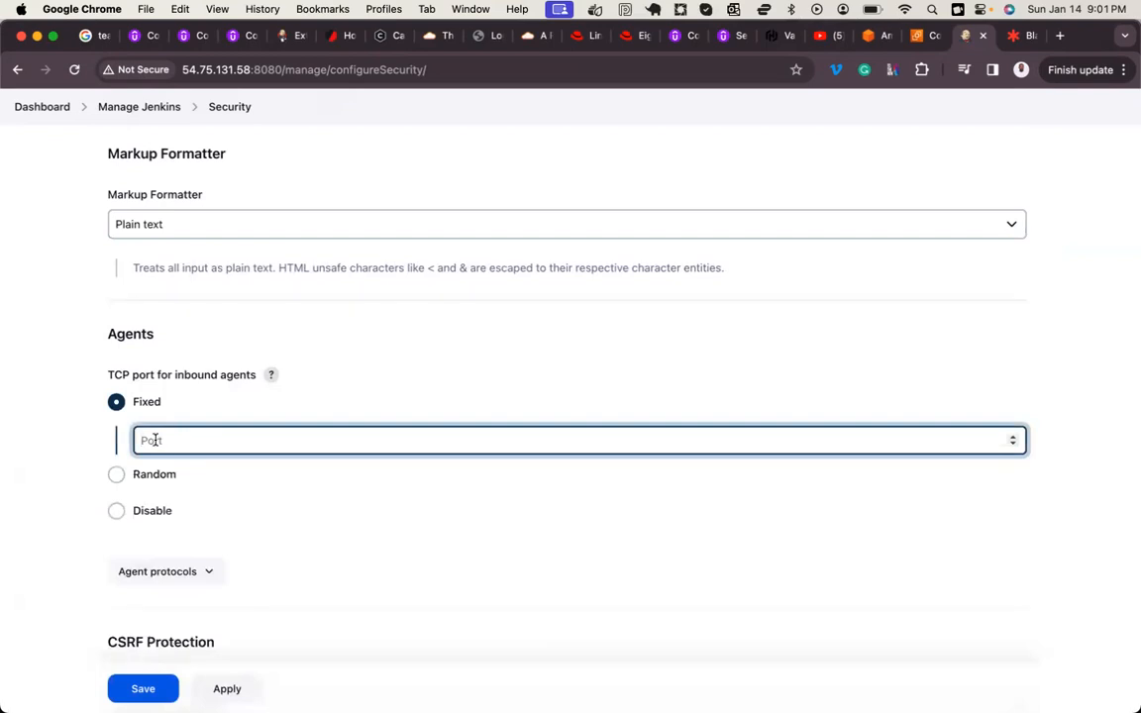
{"action": "left_click", "coordinate": [115, 510]}
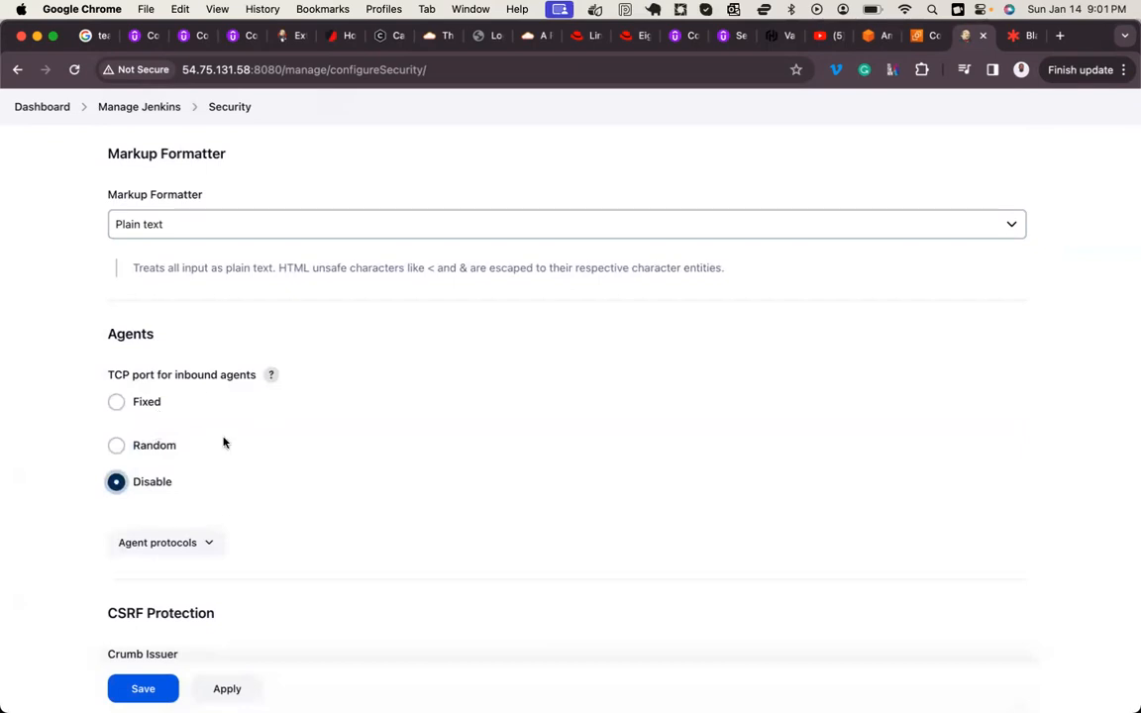
Step: Enable proxy compatibility for the Default Crumb Issuer under CSRF Protection and read the option's help text
{"action": "scroll", "coordinate": [224, 441], "scroll_direction": "down", "scroll_amount": 5}
{"action": "scroll", "coordinate": [224, 443], "scroll_direction": "down", "scroll_amount": 1}
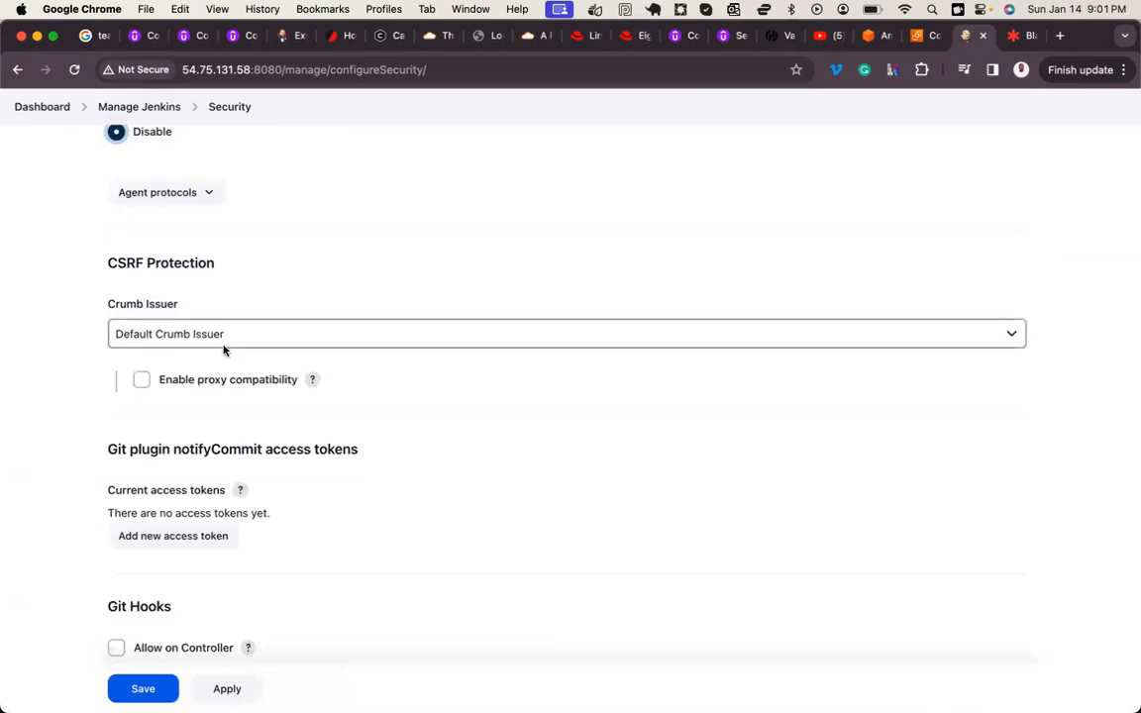
{"action": "left_click", "coordinate": [143, 384]}
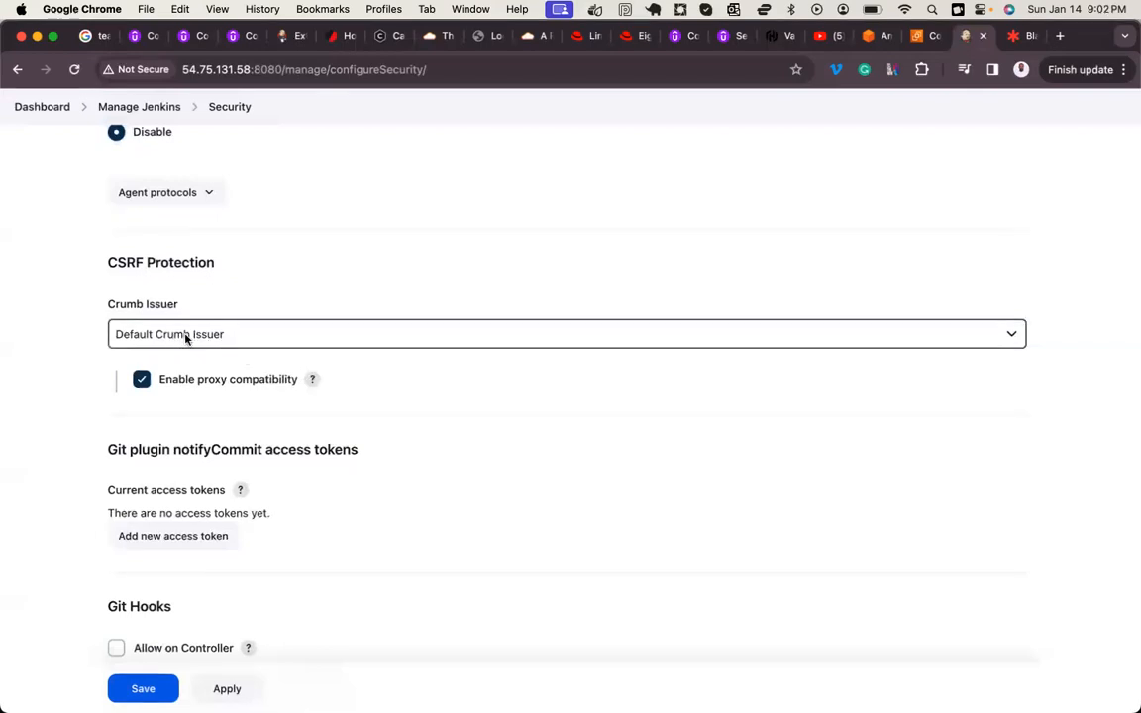
{"action": "left_click", "coordinate": [313, 381]}
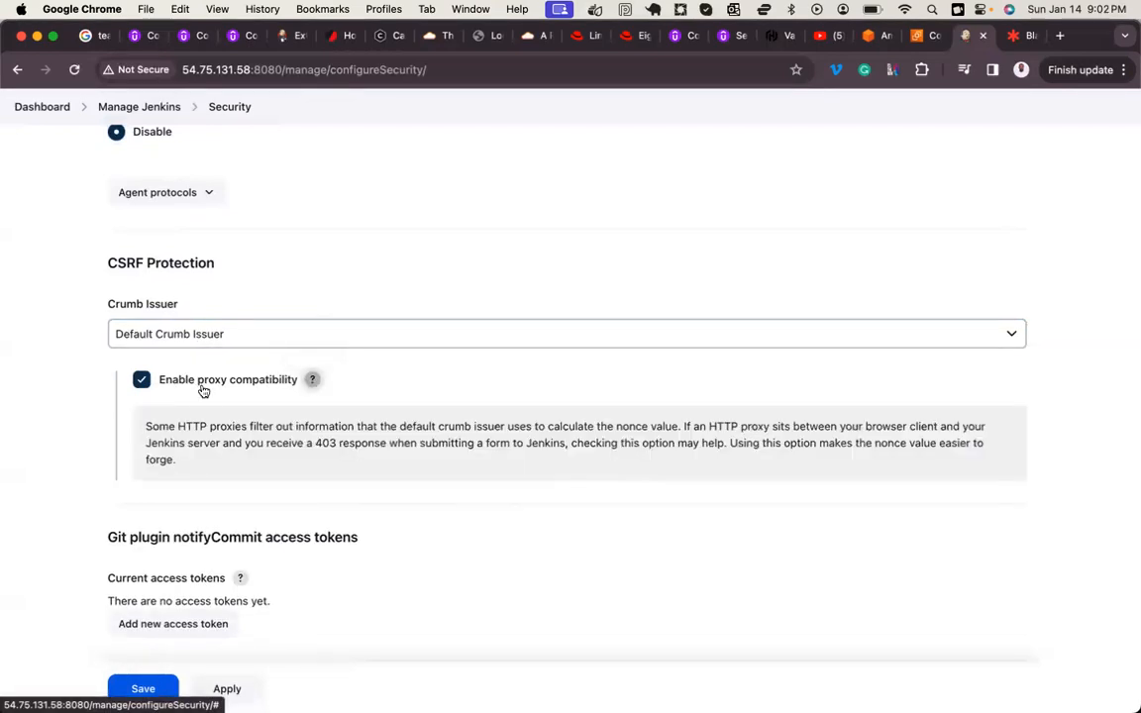
{"action": "double_click", "coordinate": [328, 442]}
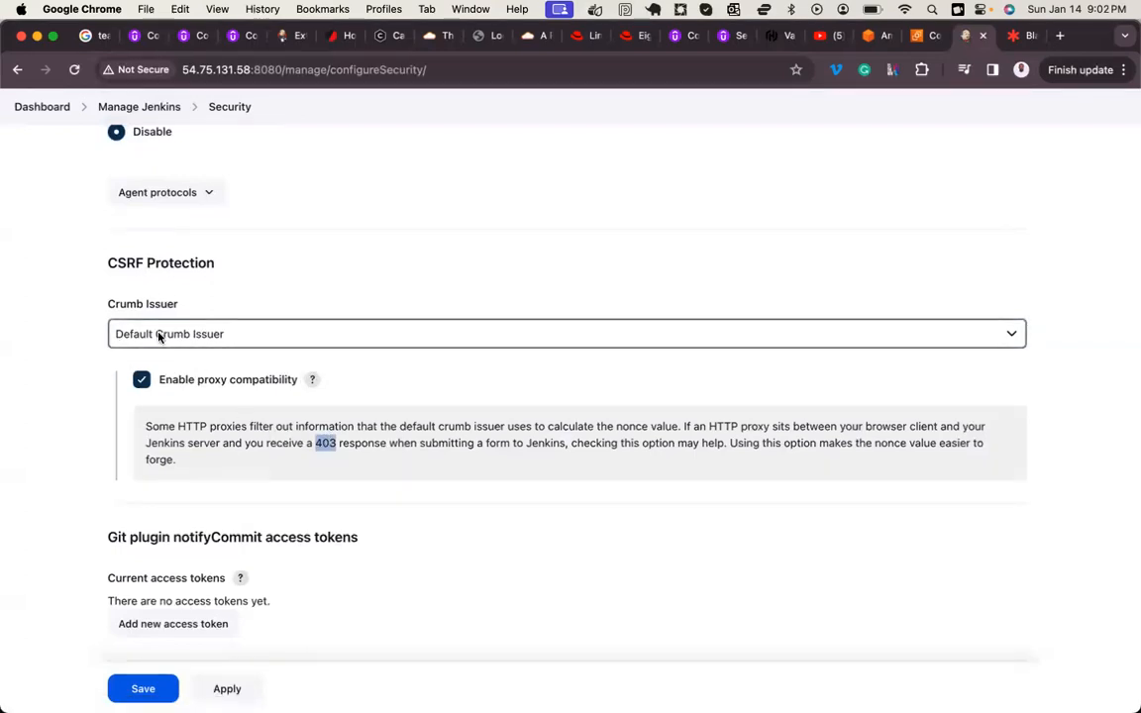
{"action": "scroll", "coordinate": [149, 377], "scroll_direction": "down", "scroll_amount": 1}
{"action": "scroll", "coordinate": [147, 398], "scroll_direction": "down", "scroll_amount": 3}
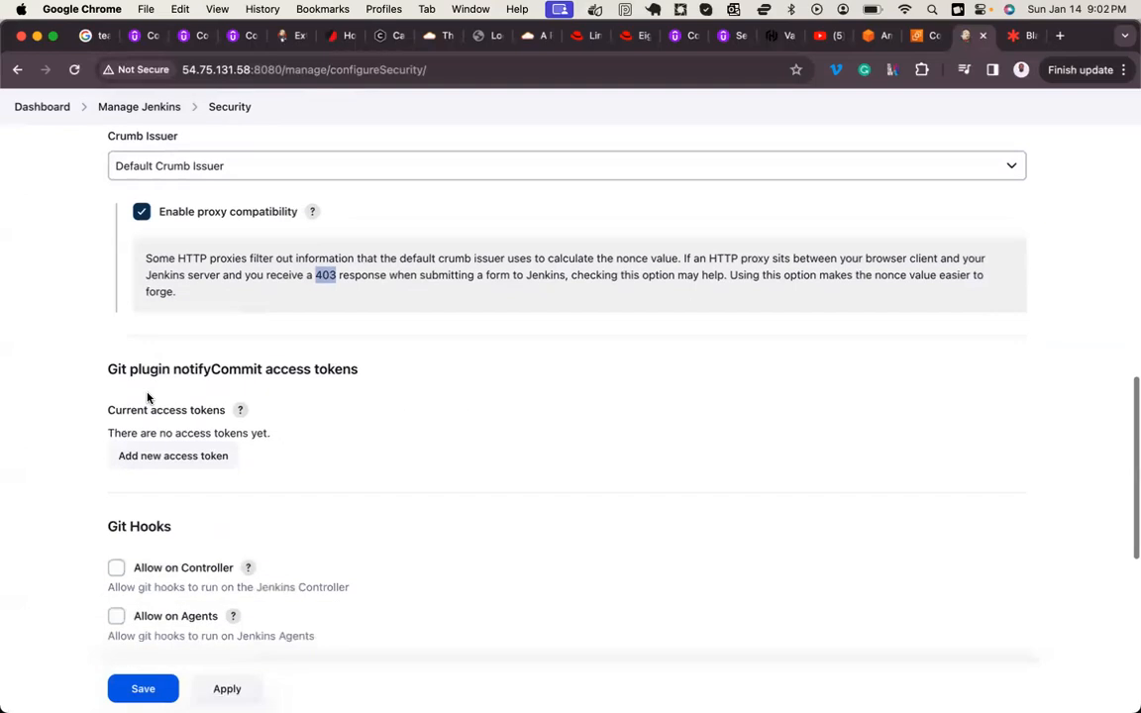
{"action": "left_click", "coordinate": [310, 214]}
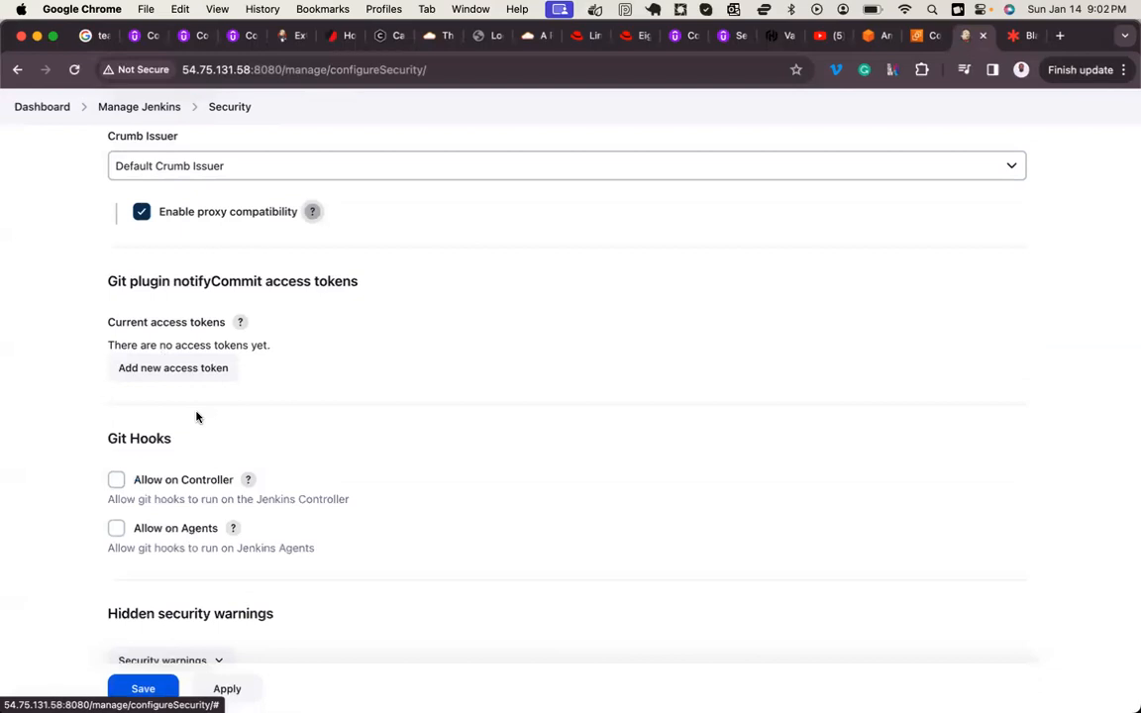
Step: Examine the available Host Key Verification Strategy options for Git, keeping Known hosts file selected
{"action": "scroll", "coordinate": [196, 417], "scroll_direction": "down", "scroll_amount": 5}
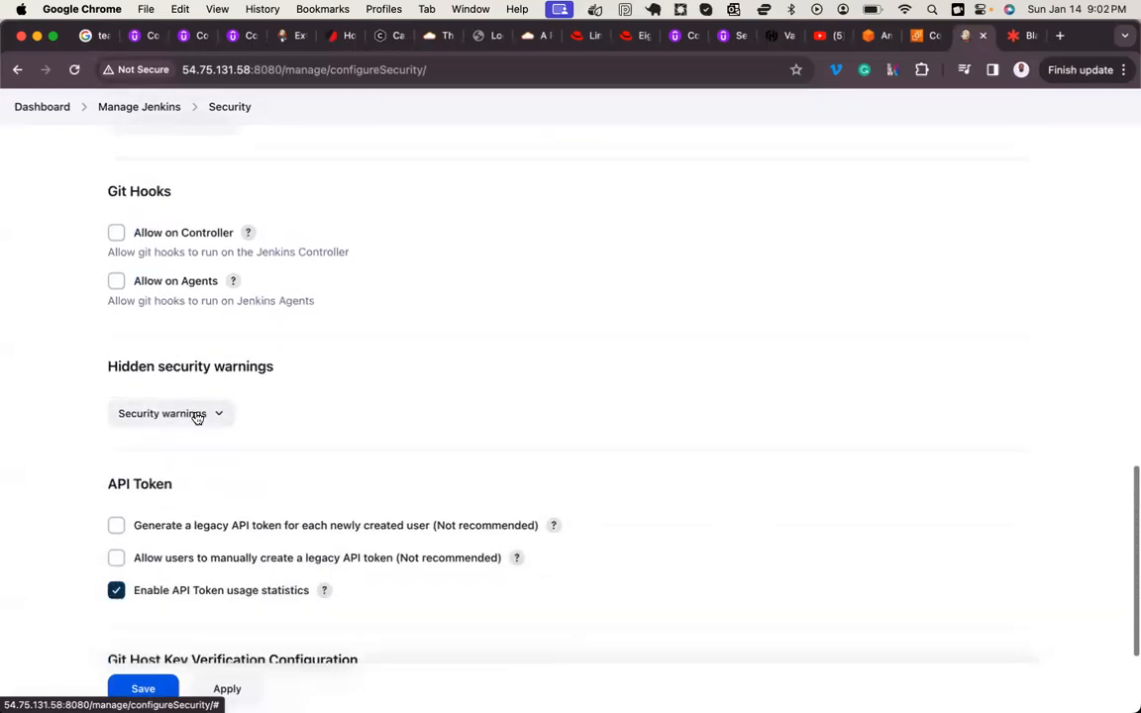
{"action": "scroll", "coordinate": [196, 417], "scroll_direction": "down", "scroll_amount": 3}
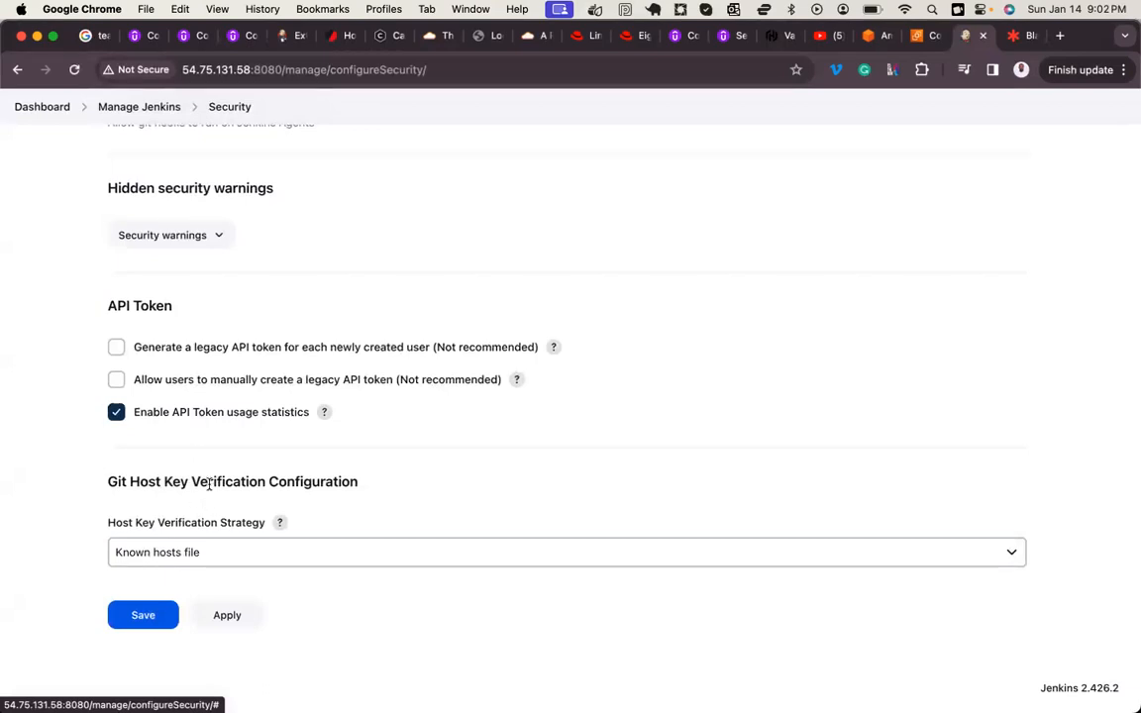
{"action": "left_click", "coordinate": [198, 566]}
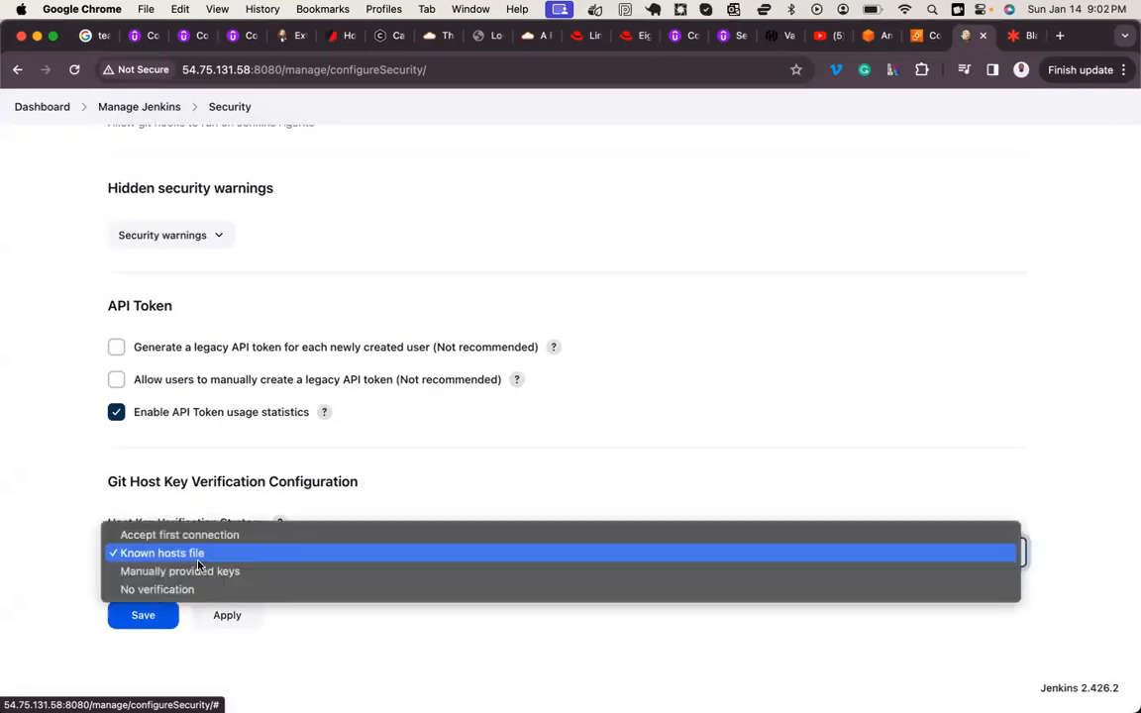
{"action": "left_click", "coordinate": [69, 547]}
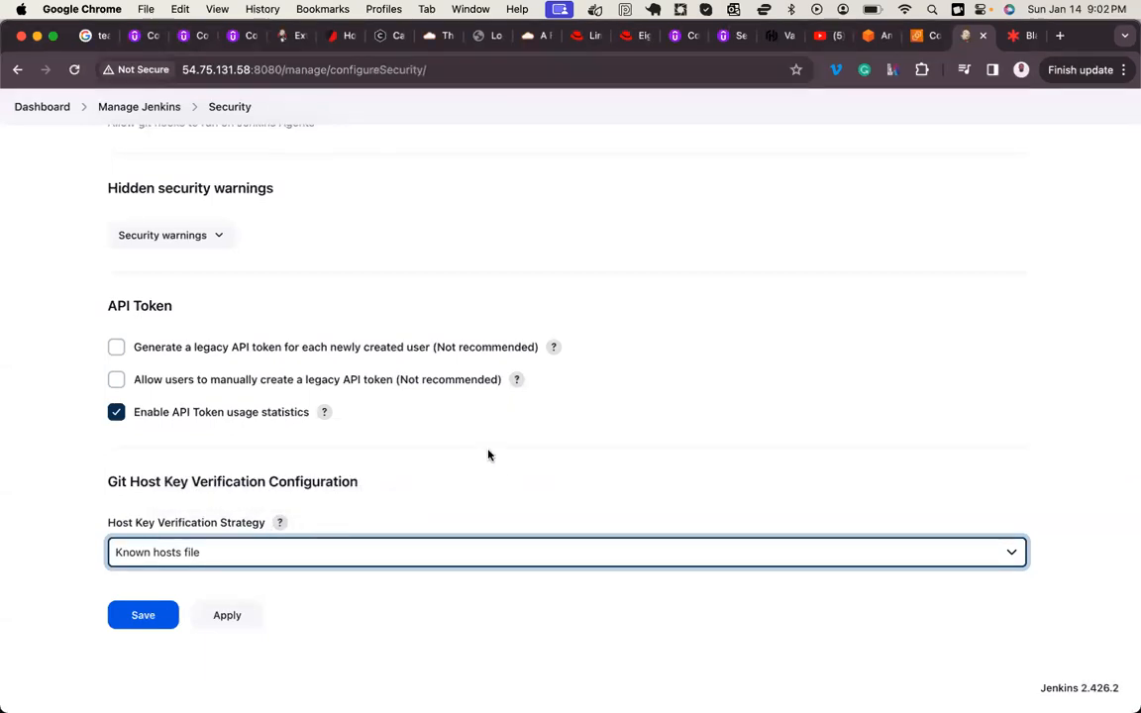
Step: Highlight the Git Host Key Verification Configuration heading and its words Host and Verification
{"action": "scroll", "coordinate": [487, 455], "scroll_direction": "up", "scroll_amount": 10}
{"action": "scroll", "coordinate": [488, 455], "scroll_direction": "down", "scroll_amount": 10}
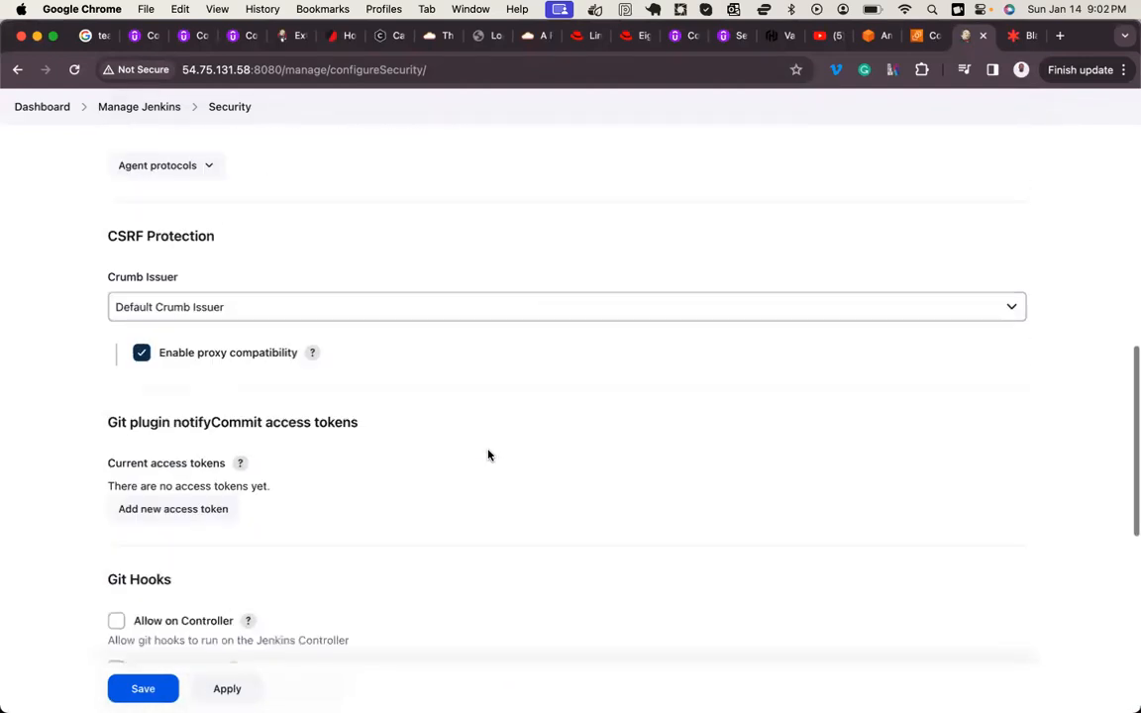
{"action": "scroll", "coordinate": [481, 436], "scroll_direction": "down", "scroll_amount": 2}
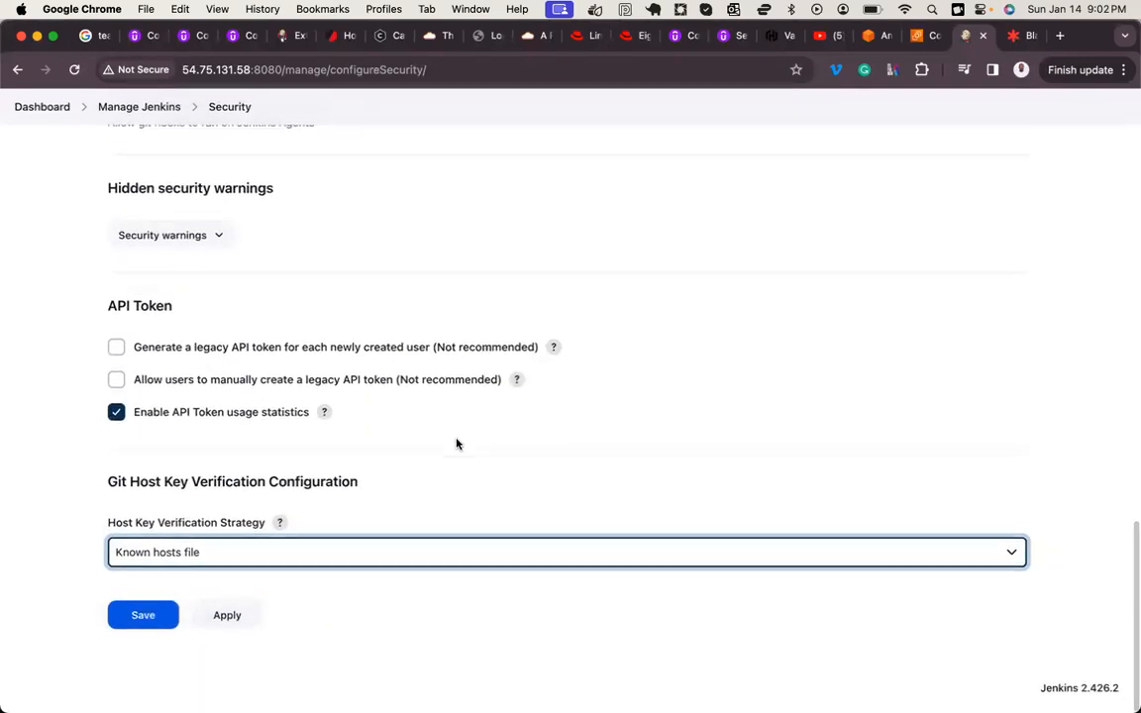
{"action": "triple_click", "coordinate": [140, 481]}
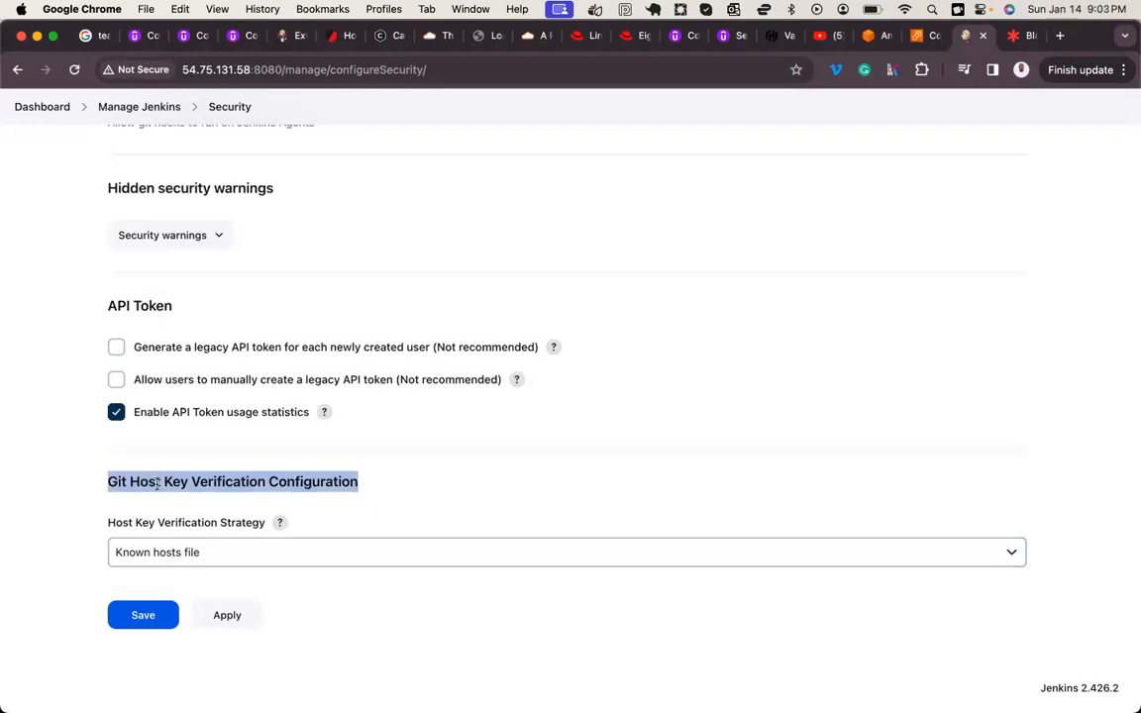
{"action": "double_click", "coordinate": [157, 483]}
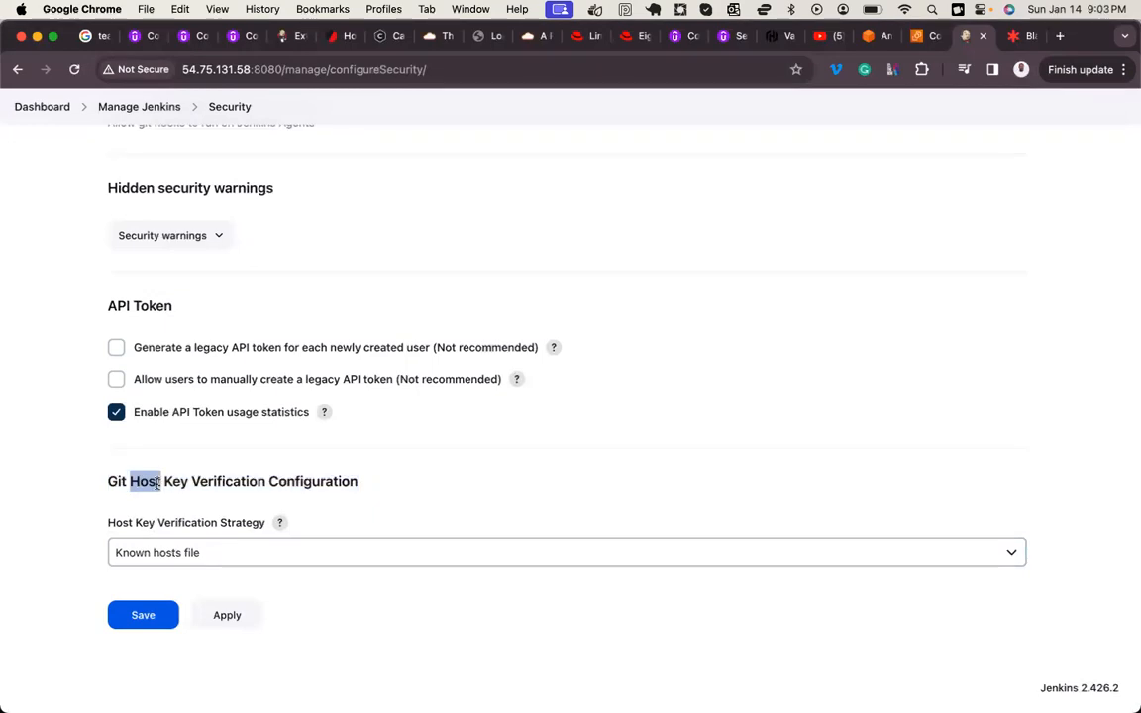
{"action": "double_click", "coordinate": [247, 483]}
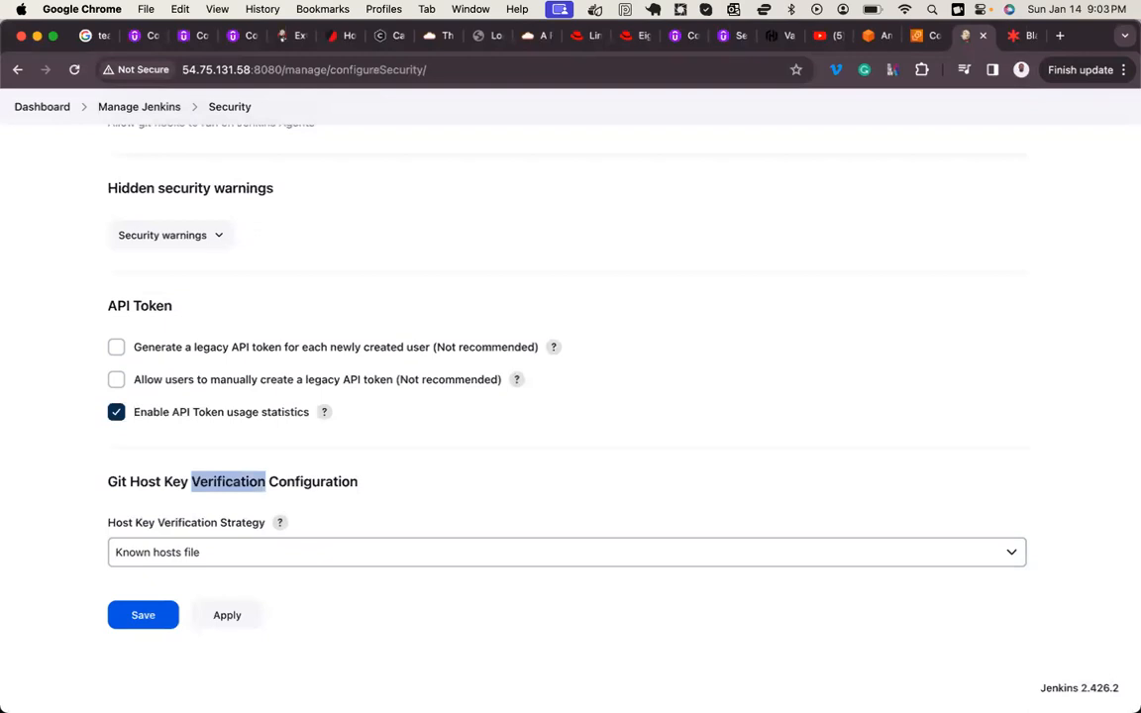
Step: Switch to Notes to highlight the GitHub Organization topic in the course outline, and return to Jenkins in Chrome
{"action": "left_click", "coordinate": [212, 656]}
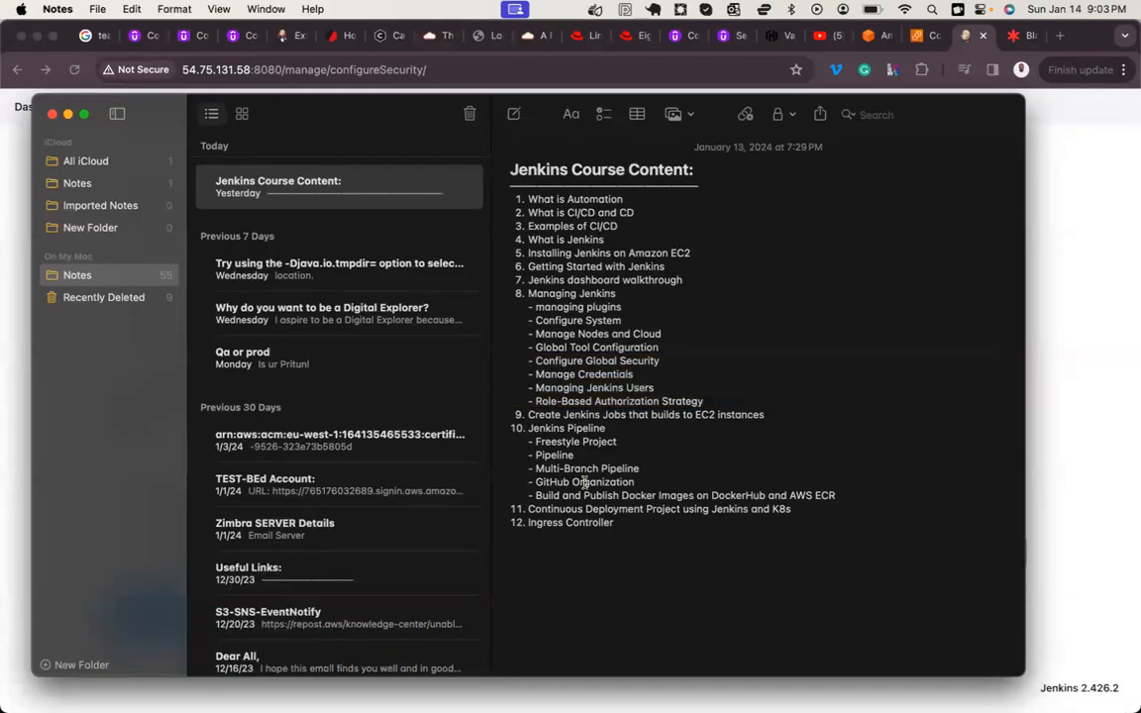
{"action": "double_click", "coordinate": [584, 483]}
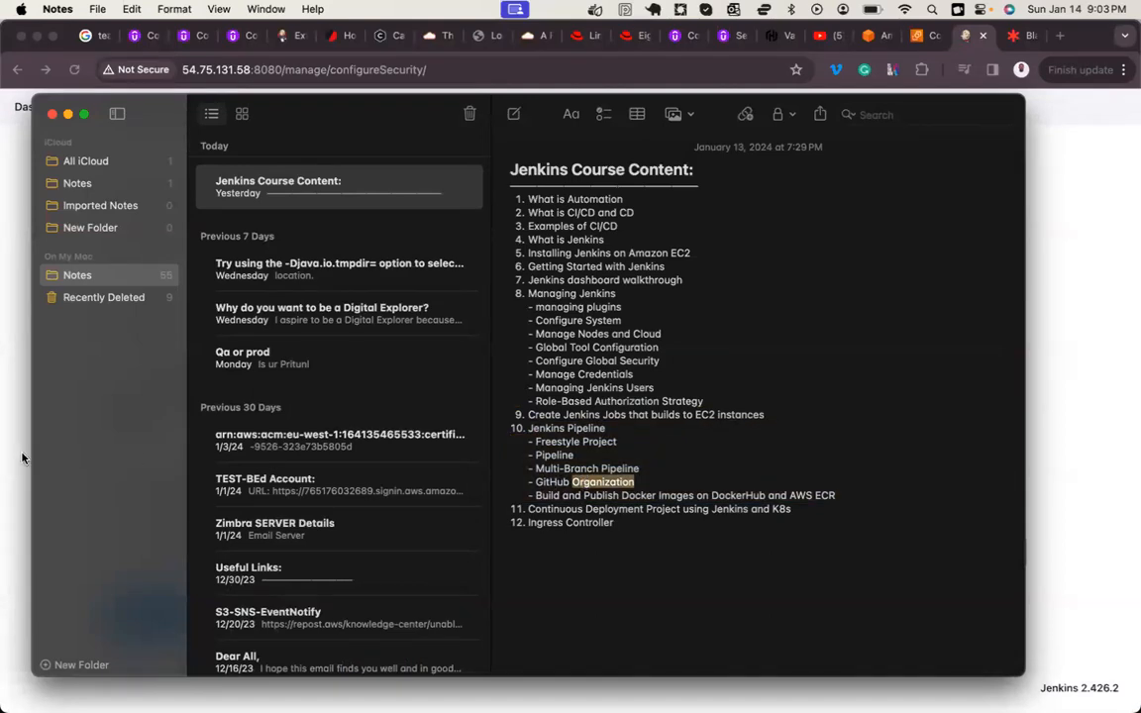
{"action": "key", "text": "super+Tab"}
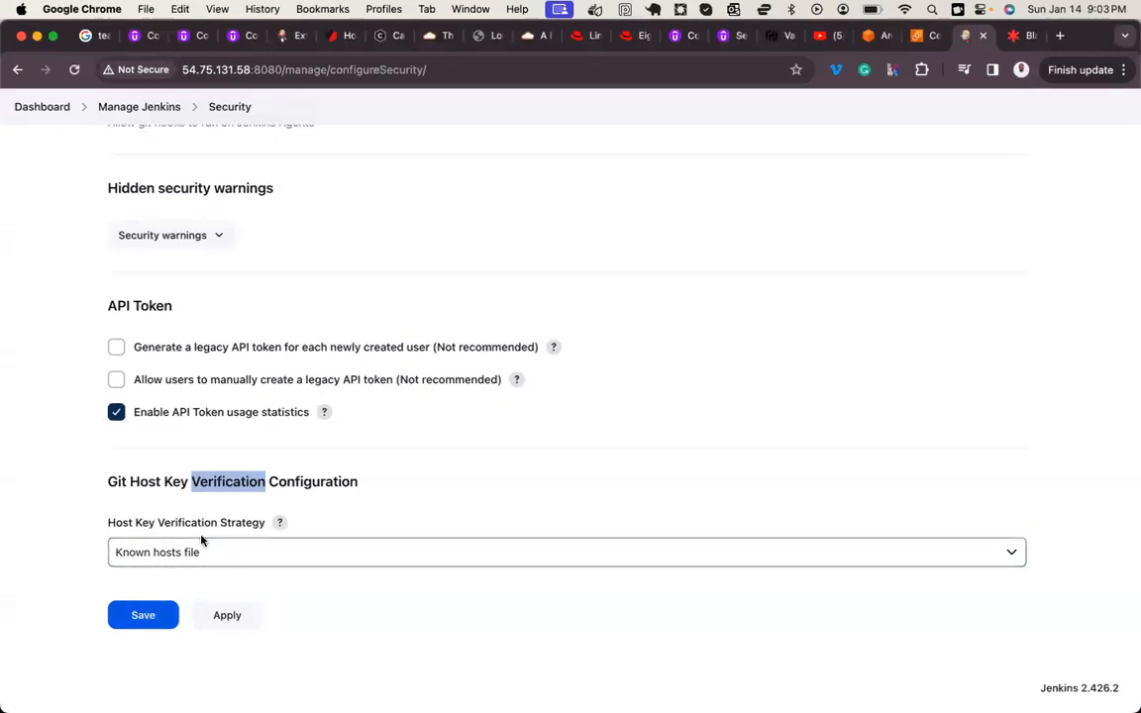
Step: Examine the available Authorization strategies in the Security settings, keeping Logged-in users can do anything selected
{"action": "scroll", "coordinate": [203, 540], "scroll_direction": "up", "scroll_amount": 10}
{"action": "scroll", "coordinate": [201, 540], "scroll_direction": "up", "scroll_amount": 15}
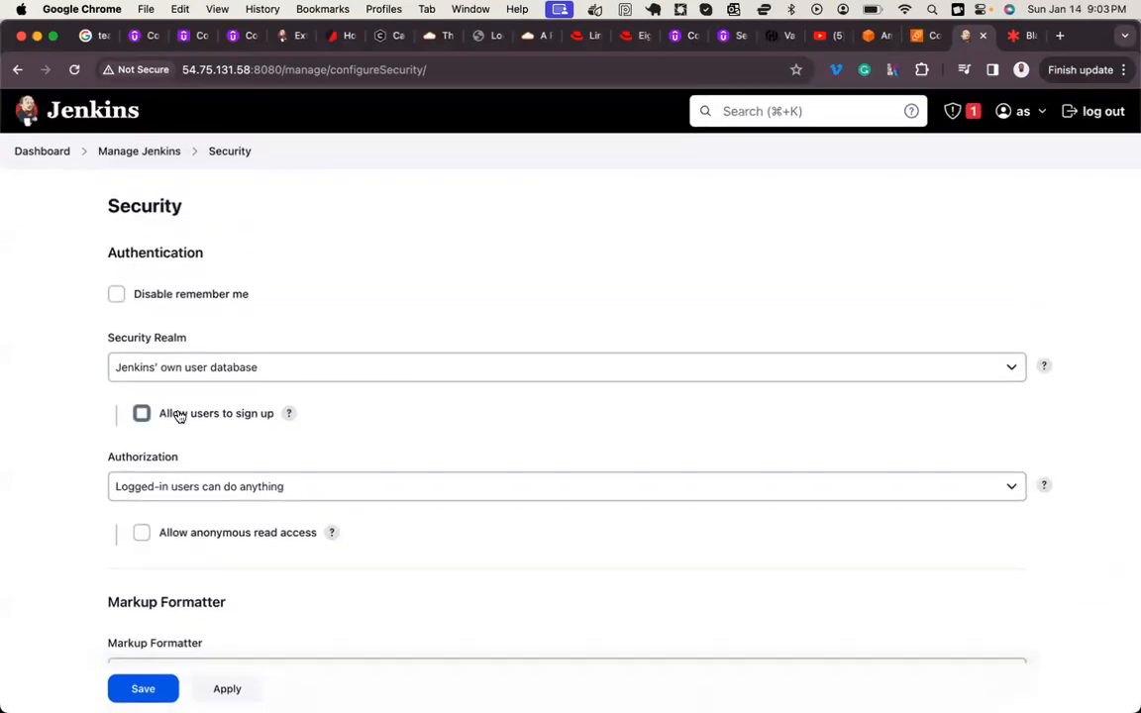
{"action": "left_click", "coordinate": [161, 491]}
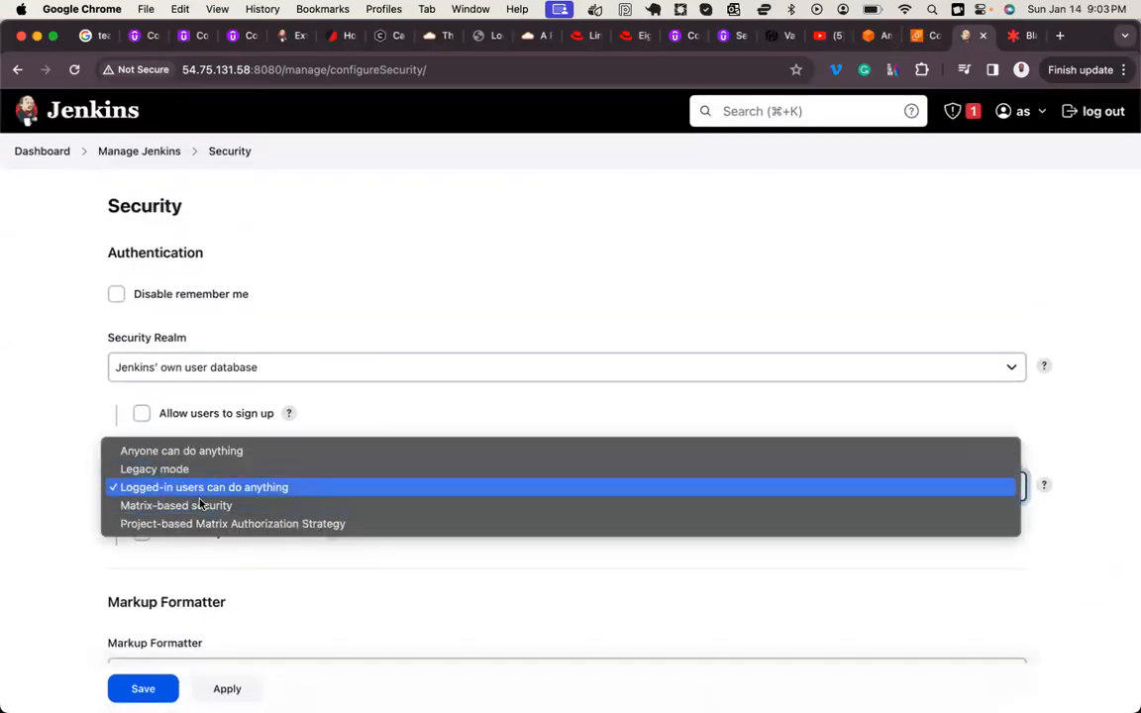
{"action": "left_click", "coordinate": [78, 454]}
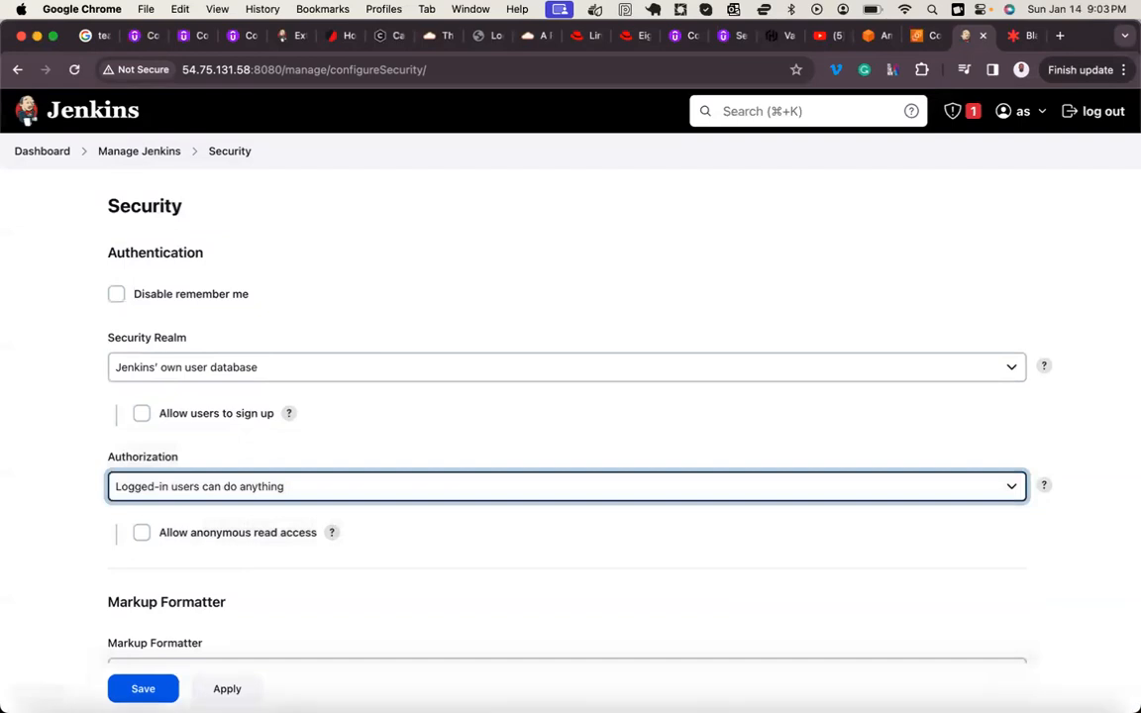
Step: Switch to Notes to highlight the Managing Jenkins topics and the Role-Based Authorization Strategy entry, and return to Jenkins in Chrome
{"action": "mouse_move", "coordinate": [107, 698]}
{"action": "left_click", "coordinate": [206, 662]}
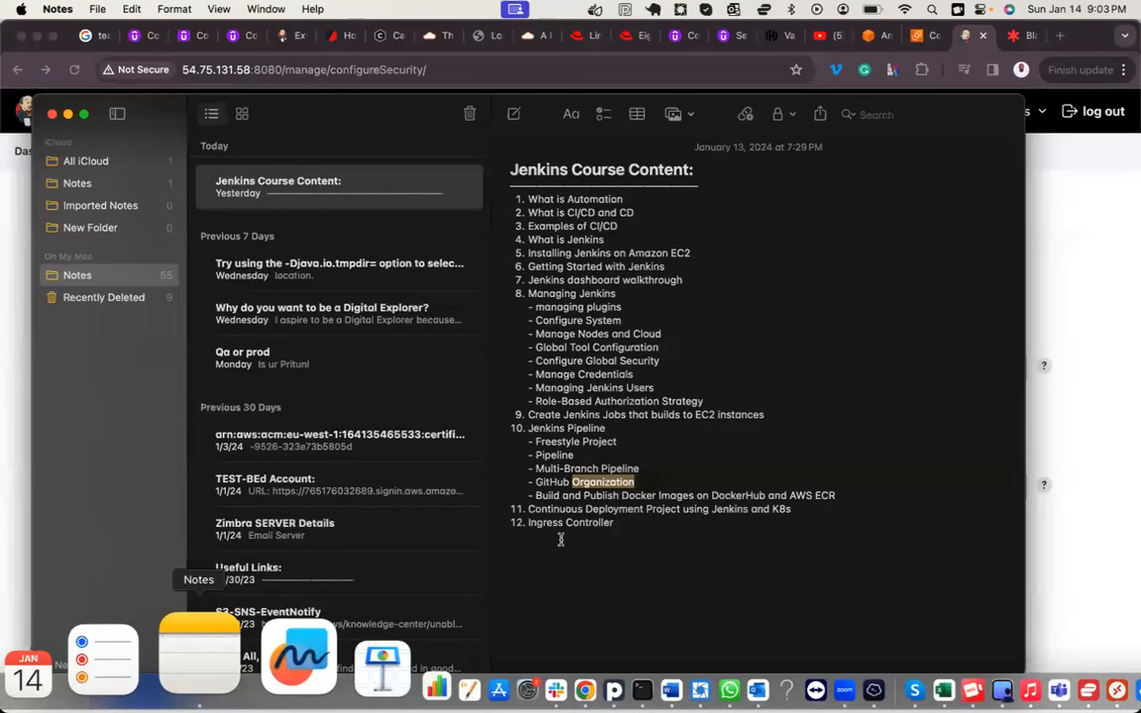
{"action": "triple_click", "coordinate": [581, 404]}
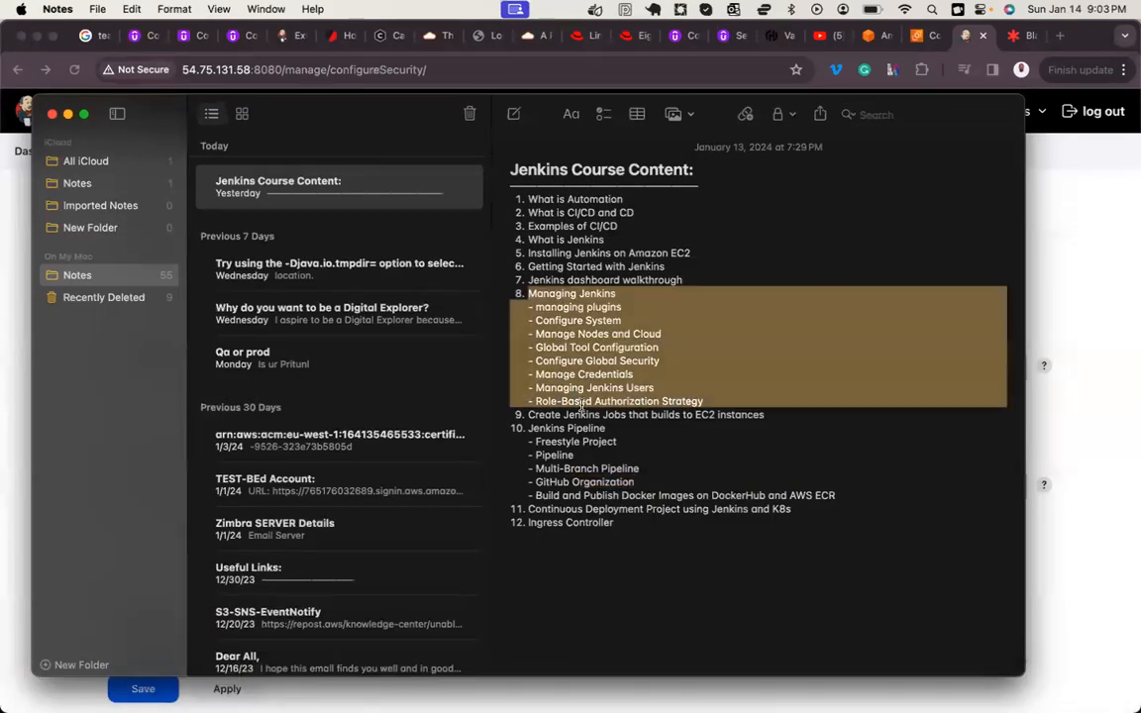
{"action": "double_click", "coordinate": [582, 404]}
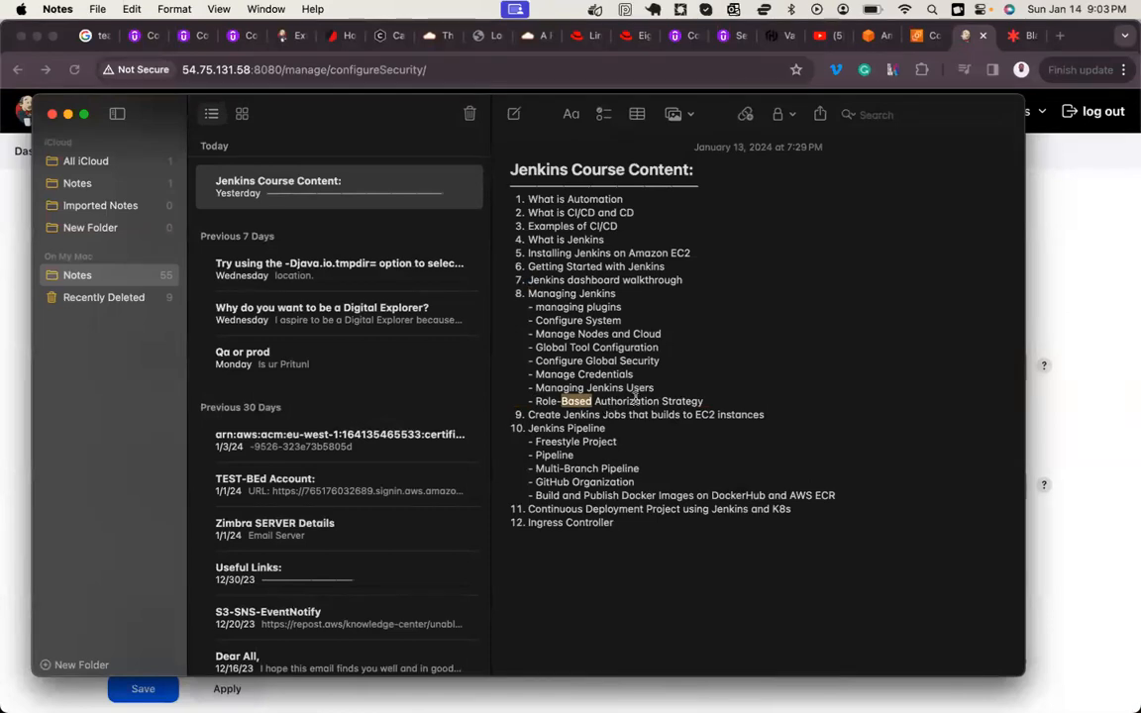
{"action": "left_click", "coordinate": [14, 442]}
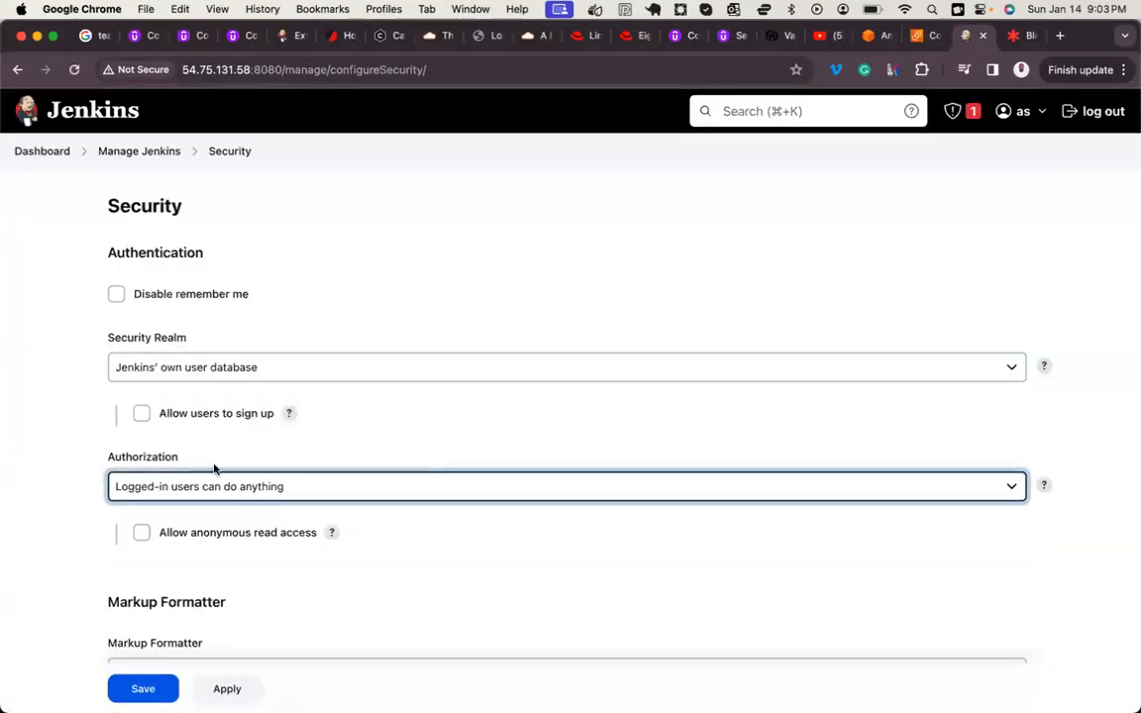
{"action": "left_click", "coordinate": [43, 384]}
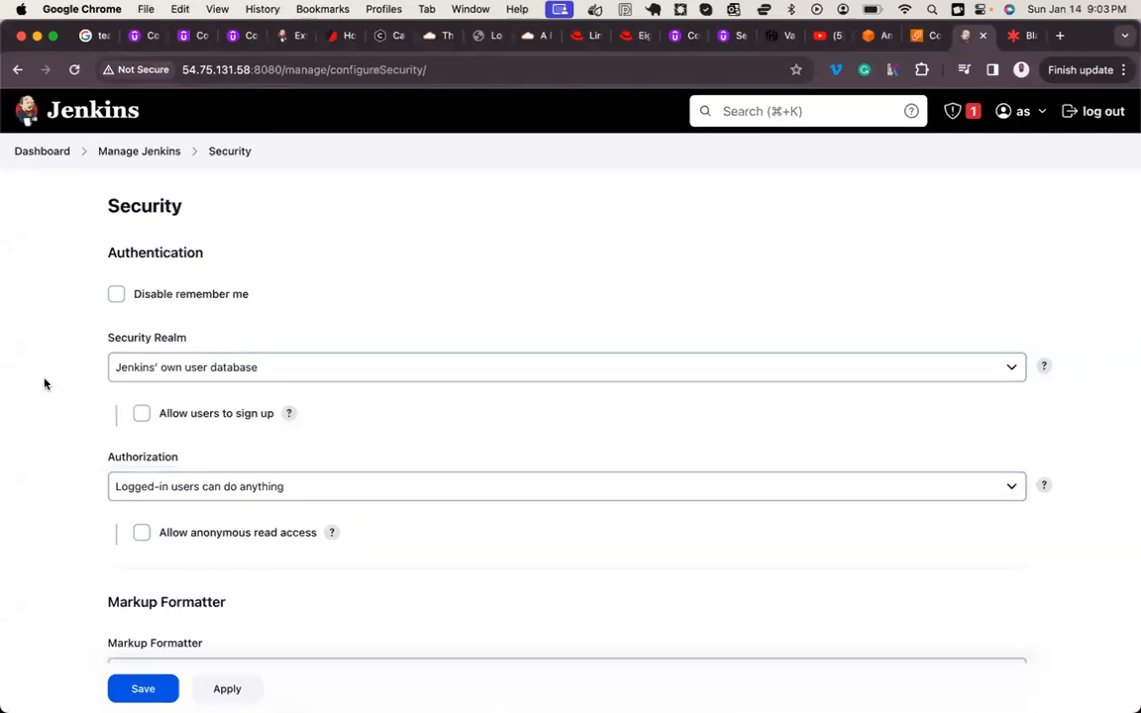
Step: Review the Agents and CSRF Protection sections, and apply and try to save the security configuration
{"action": "scroll", "coordinate": [129, 426], "scroll_direction": "down", "scroll_amount": 10}
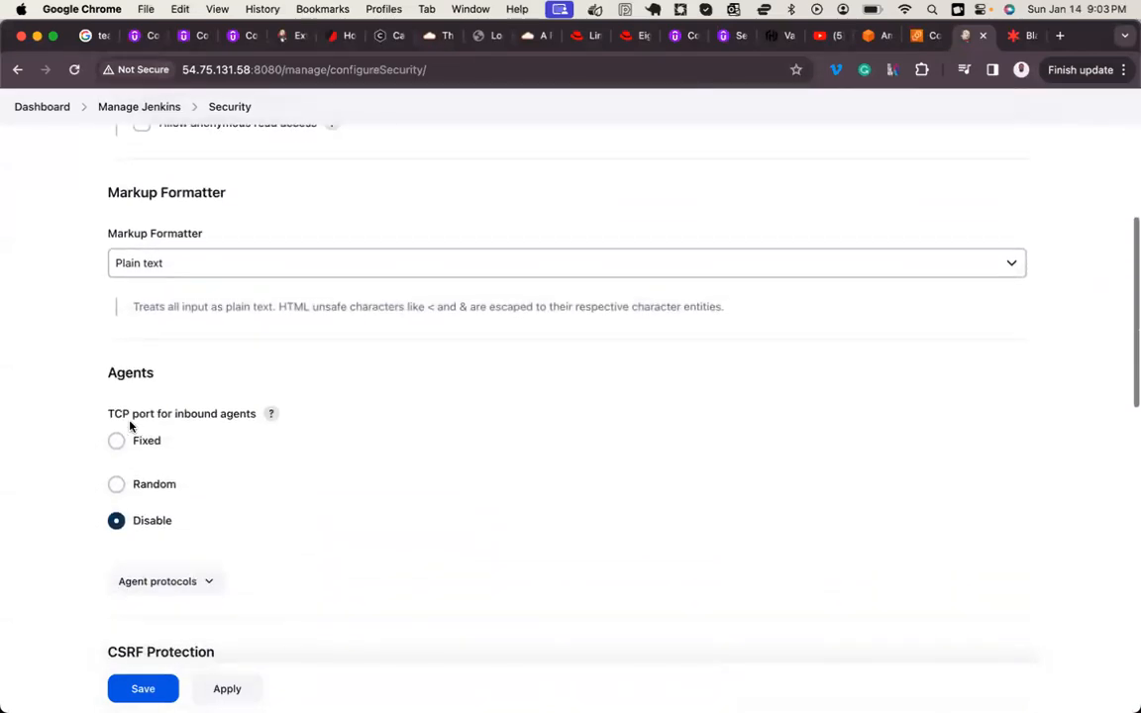
{"action": "scroll", "coordinate": [169, 227], "scroll_direction": "down", "scroll_amount": 5}
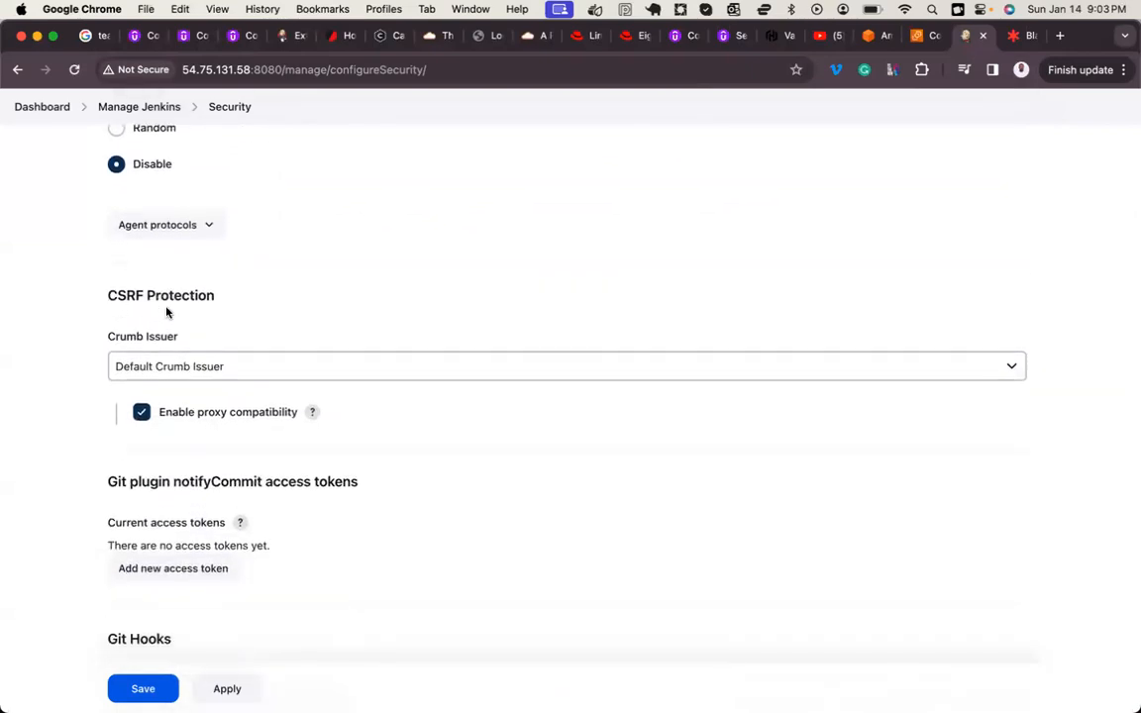
{"action": "scroll", "coordinate": [173, 311], "scroll_direction": "down", "scroll_amount": 2}
{"action": "scroll", "coordinate": [173, 311], "scroll_direction": "up", "scroll_amount": 3}
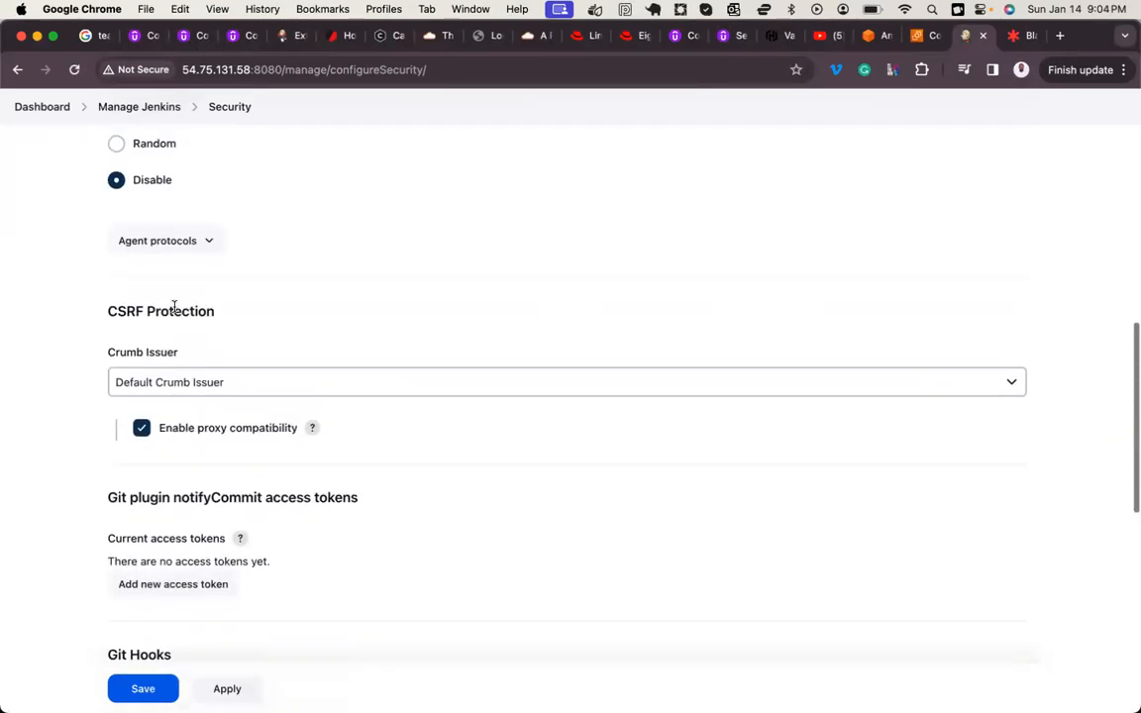
{"action": "left_click", "coordinate": [229, 688]}
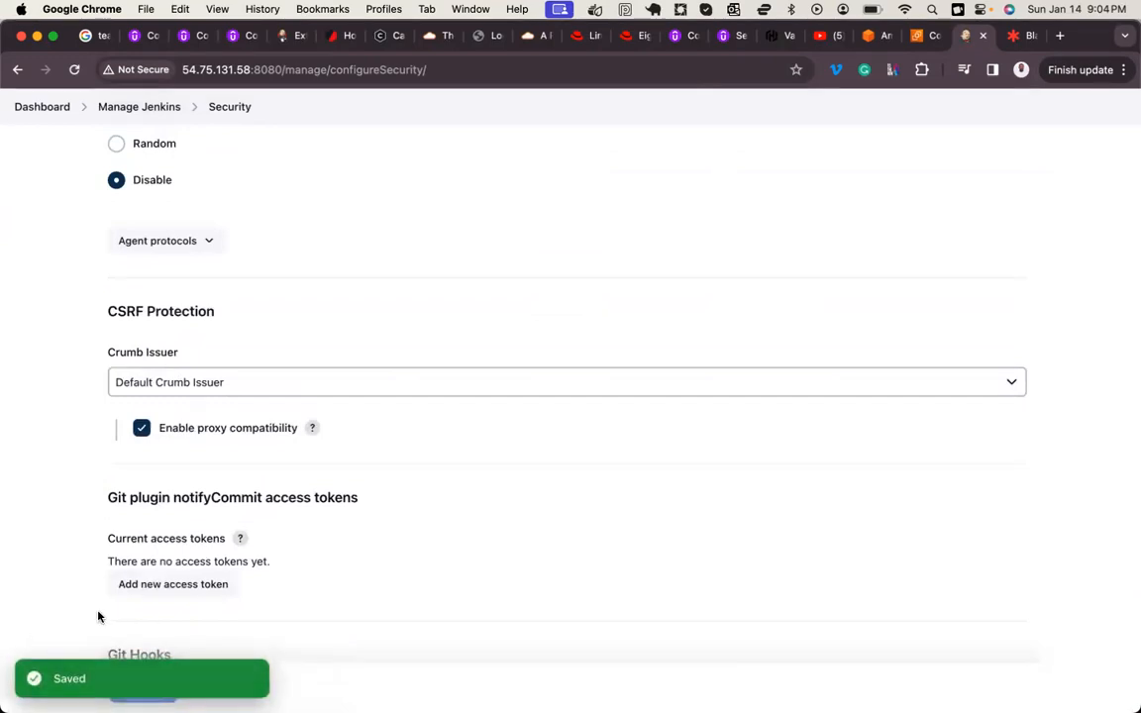
{"action": "left_click", "coordinate": [142, 688]}
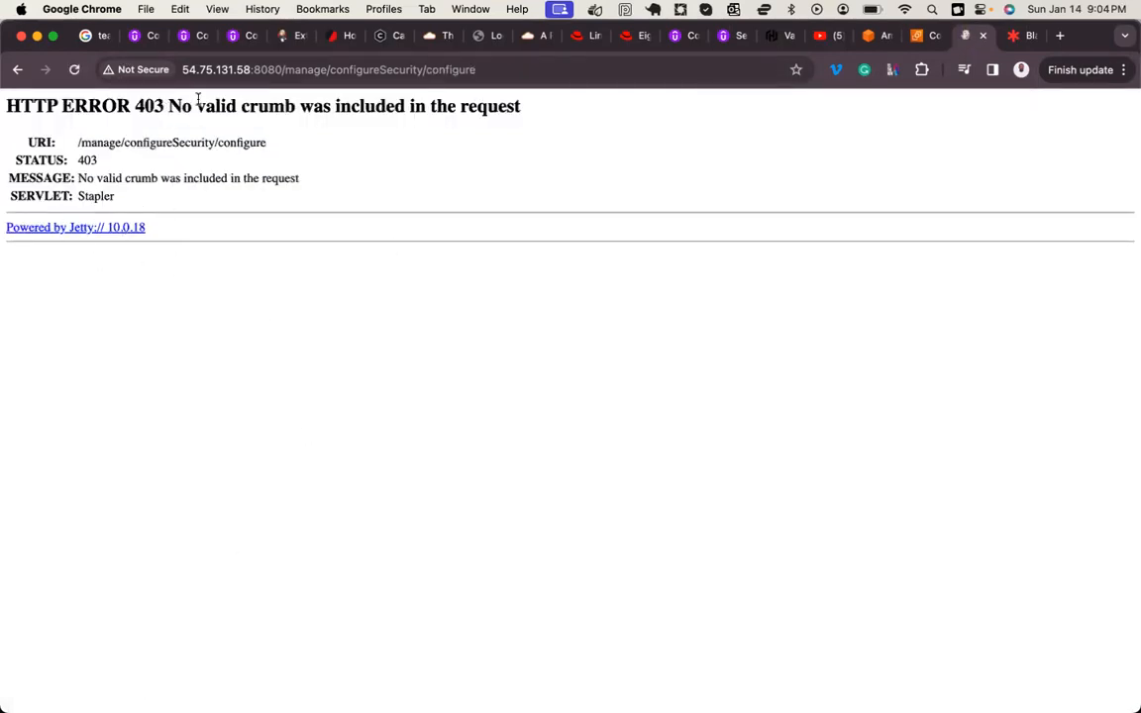
Step: Return from the HTTP 403 error page to the Security configuration and save it again
{"action": "triple_click", "coordinate": [179, 99]}
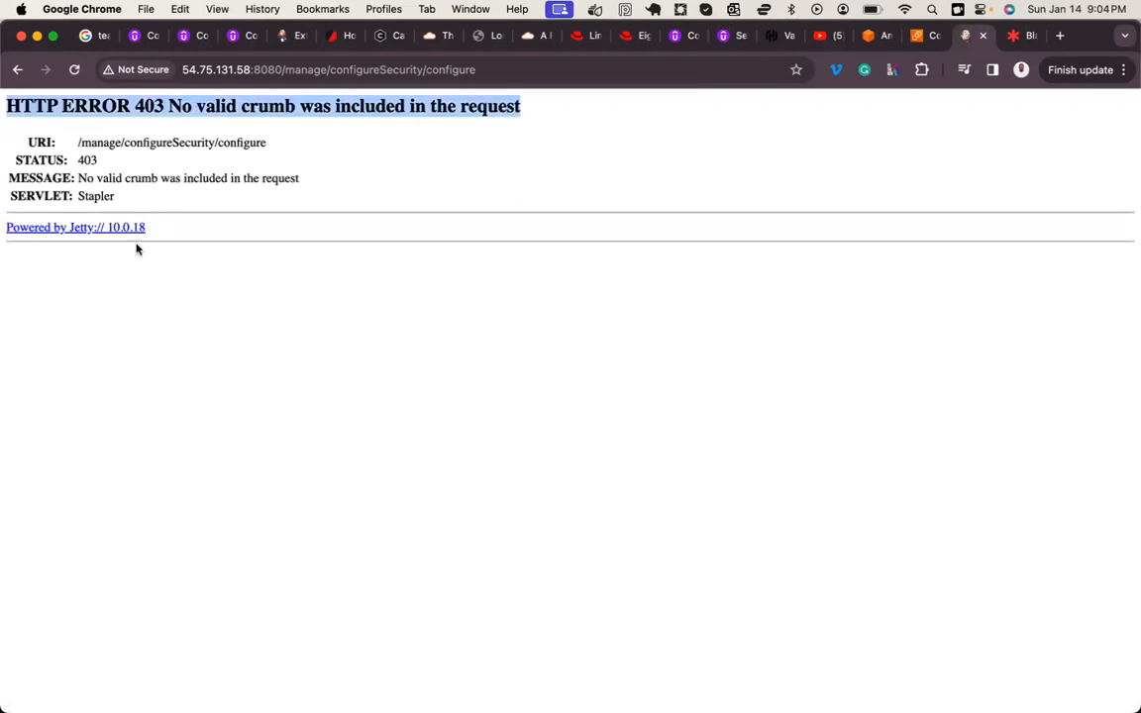
{"action": "left_click", "coordinate": [99, 150]}
{"action": "left_click", "coordinate": [17, 69]}
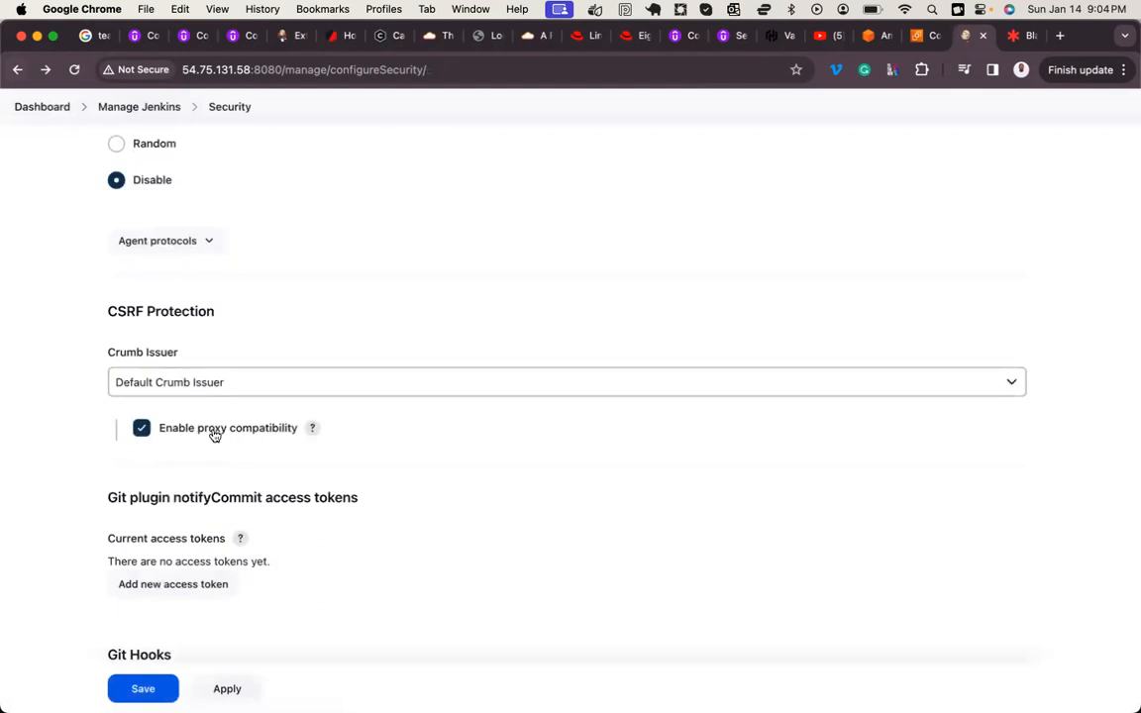
{"action": "left_click", "coordinate": [140, 690]}
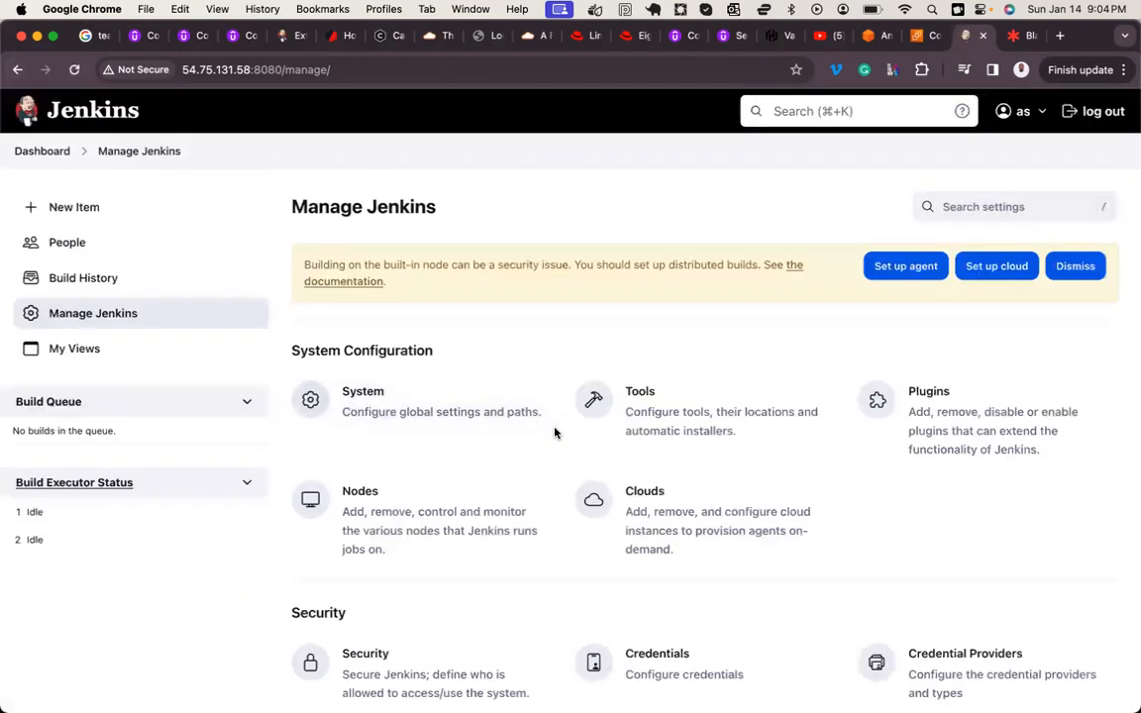
Step: Switch to the Lucidspark board in Chrome and place a sticky note labelled Jenkins Server on the left half of the canvas
{"action": "scroll", "coordinate": [555, 433], "scroll_direction": "down", "scroll_amount": 5}
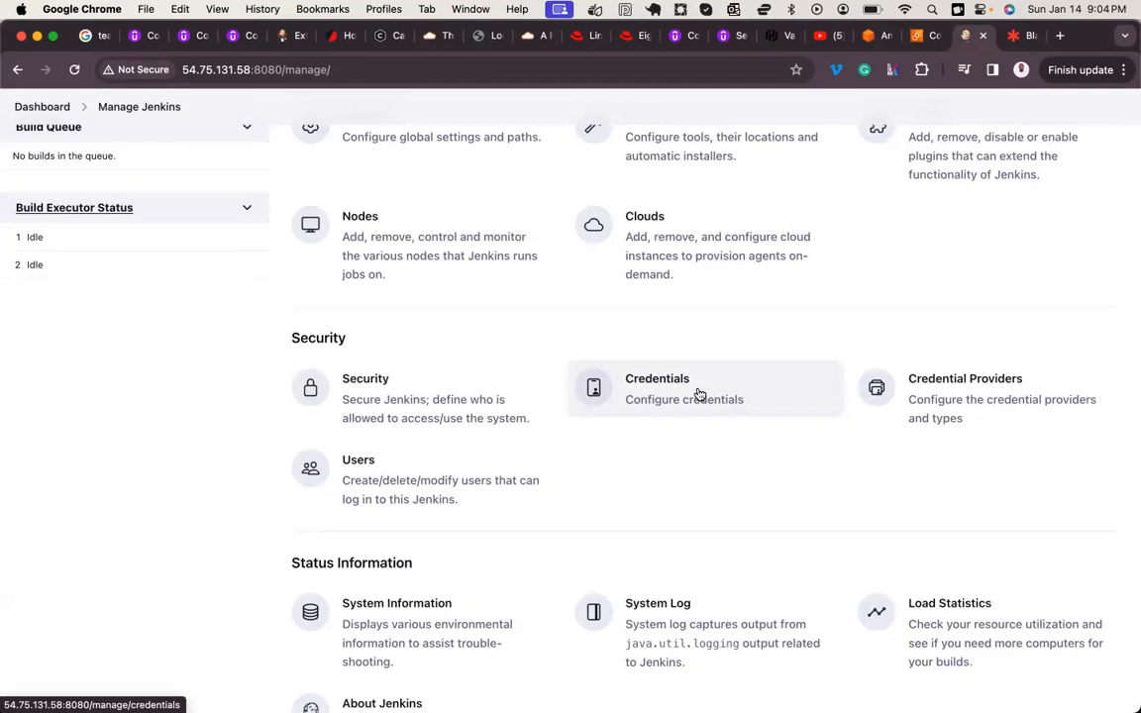
{"action": "left_click", "coordinate": [1013, 37]}
{"action": "double_click", "coordinate": [325, 336]}
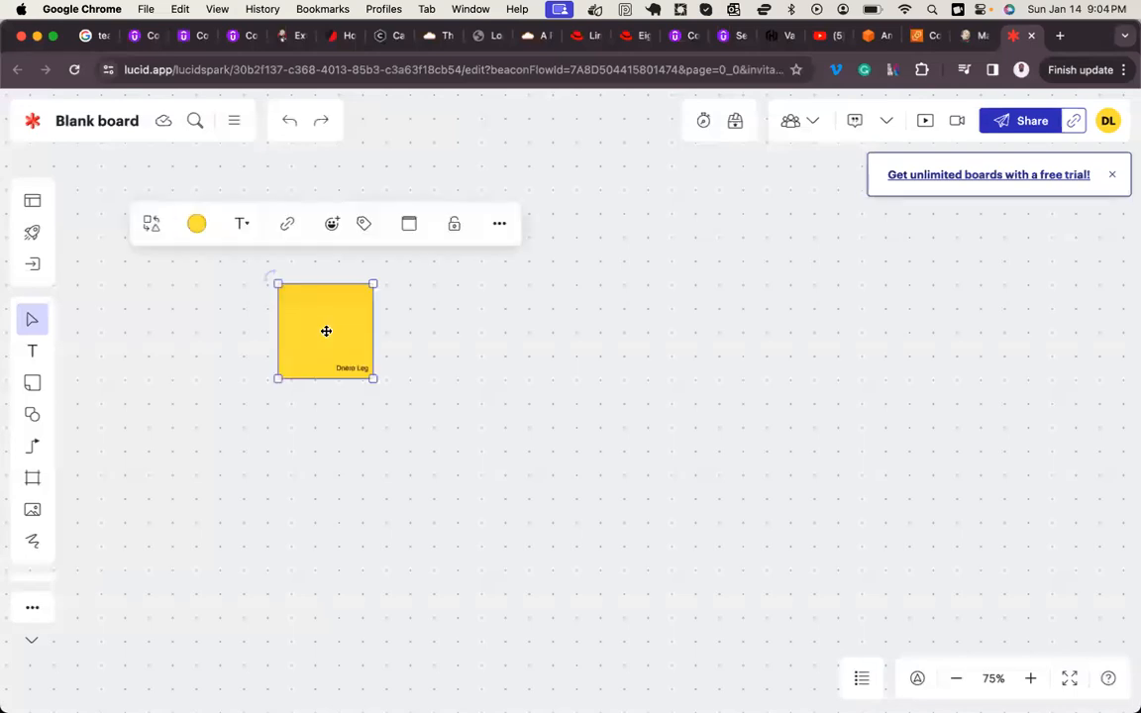
{"action": "type", "text": "Jenkins Server"}
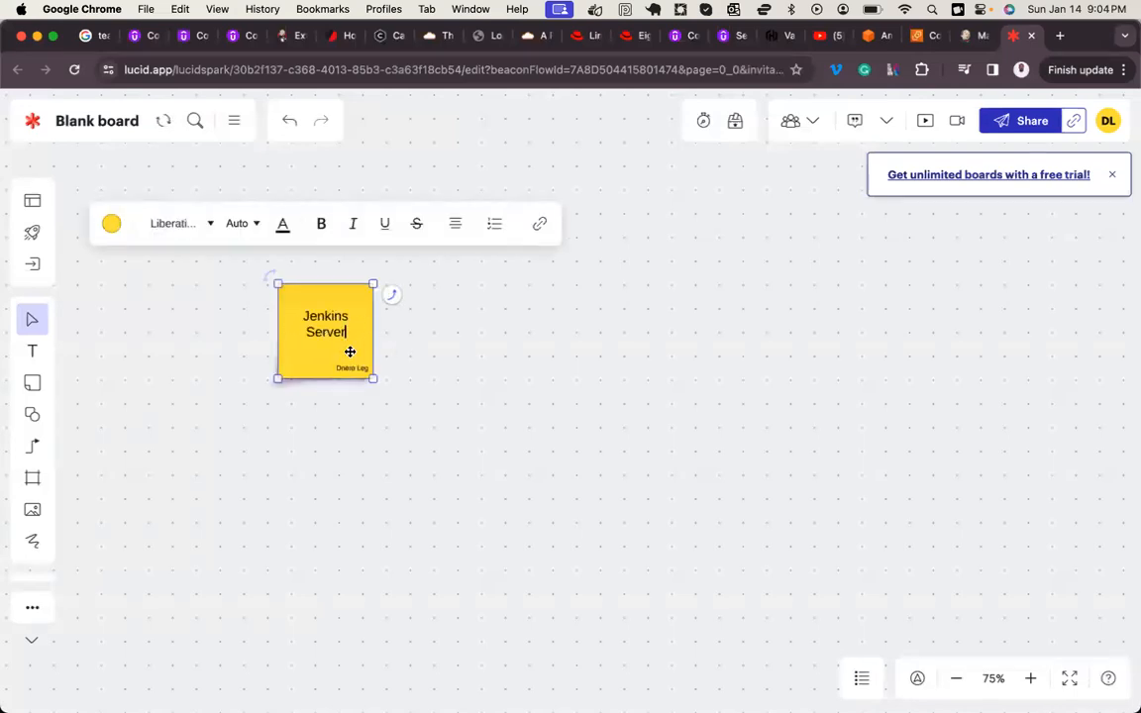
{"action": "left_click_drag", "start_coordinate": [349, 352], "coordinate": [332, 383]}
Step: Add a second sticky note labelled DockerHub, level with the Jenkins Server note and well to its right
{"action": "double_click", "coordinate": [735, 352]}
{"action": "left_click_drag", "start_coordinate": [733, 345], "coordinate": [727, 362]}
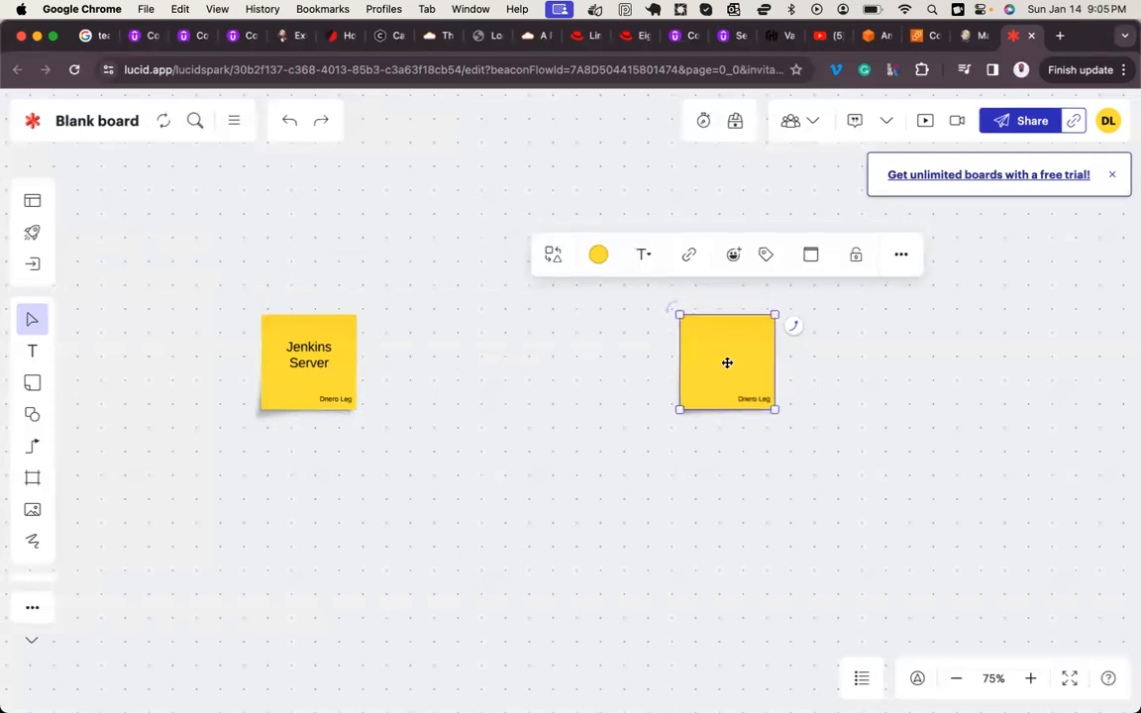
{"action": "type", "text": "DockerHub"}
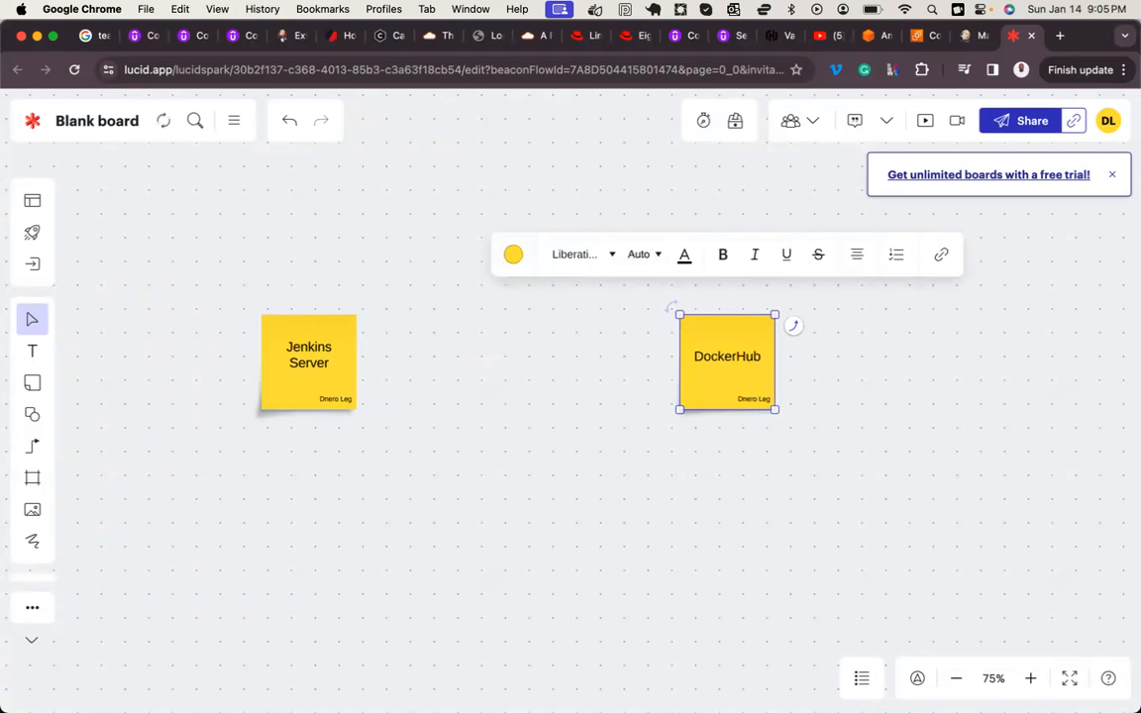
{"action": "left_click", "coordinate": [760, 456]}
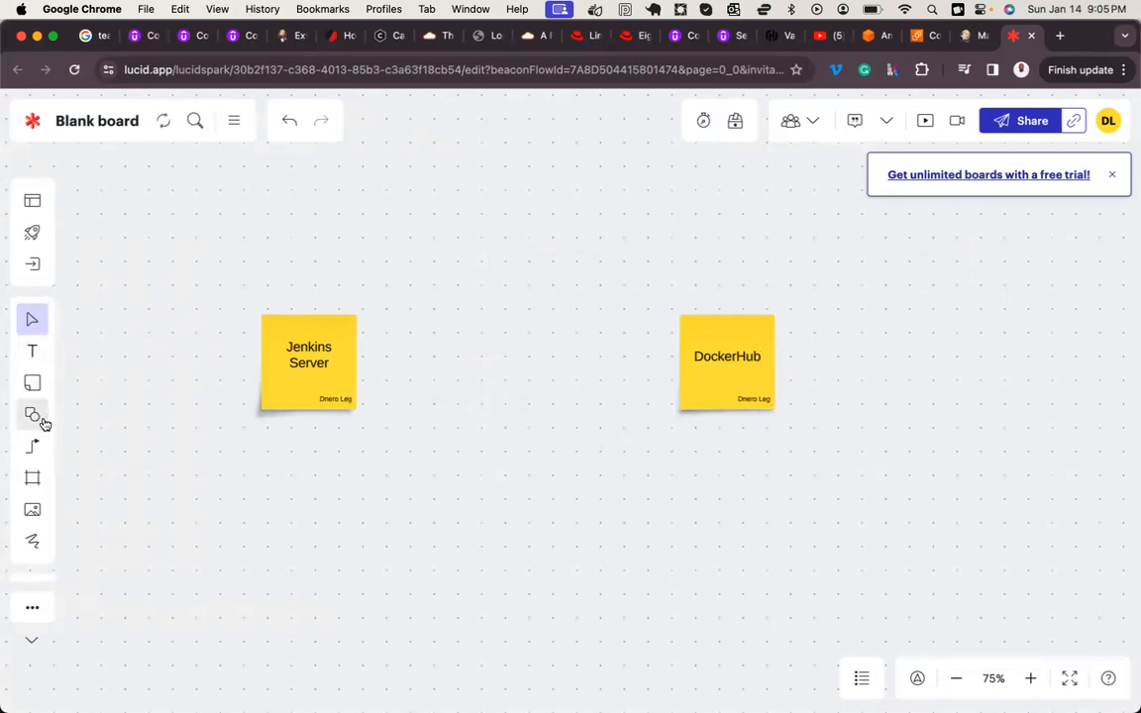
Step: Draw a straight horizontal arrow pointing from the Jenkins Server note to the DockerHub note
{"action": "left_click", "coordinate": [32, 448]}
{"action": "left_click", "coordinate": [86, 414]}
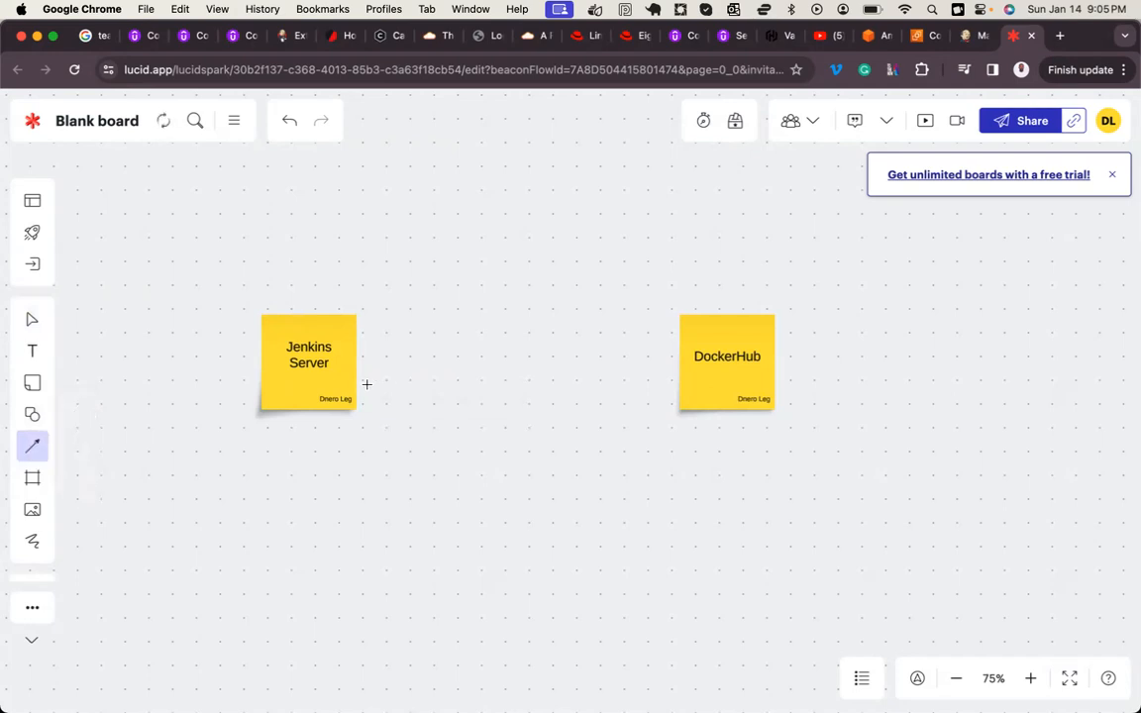
{"action": "left_click_drag", "start_coordinate": [386, 364], "coordinate": [654, 360]}
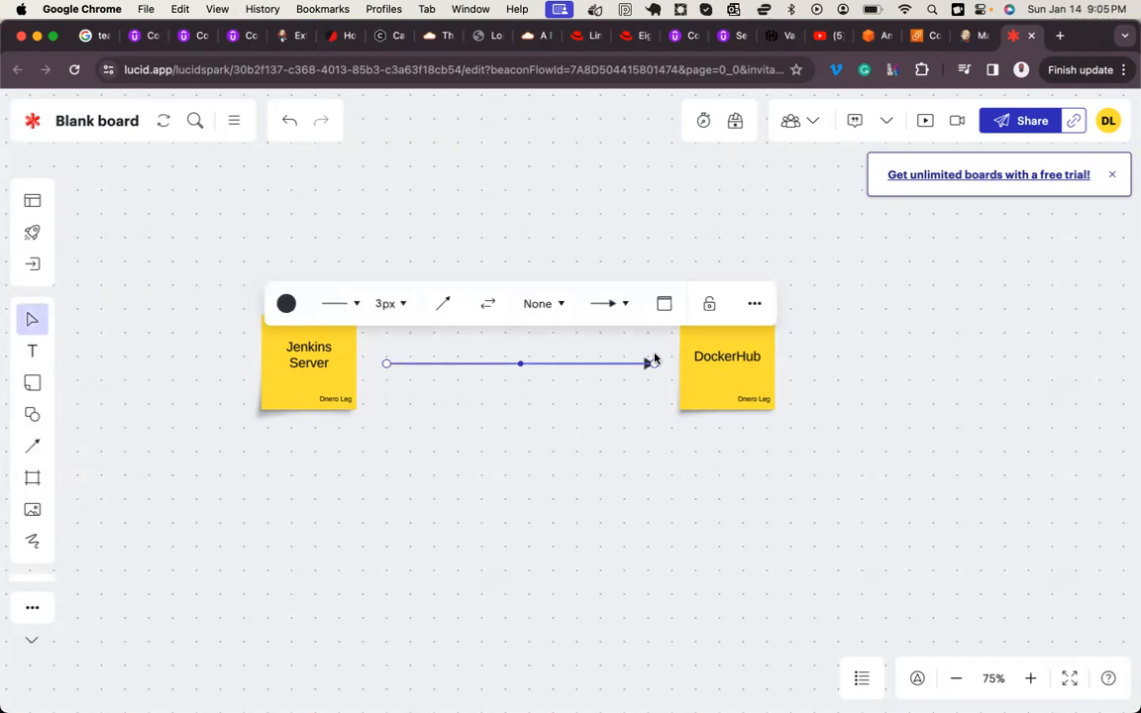
{"action": "left_click", "coordinate": [99, 298]}
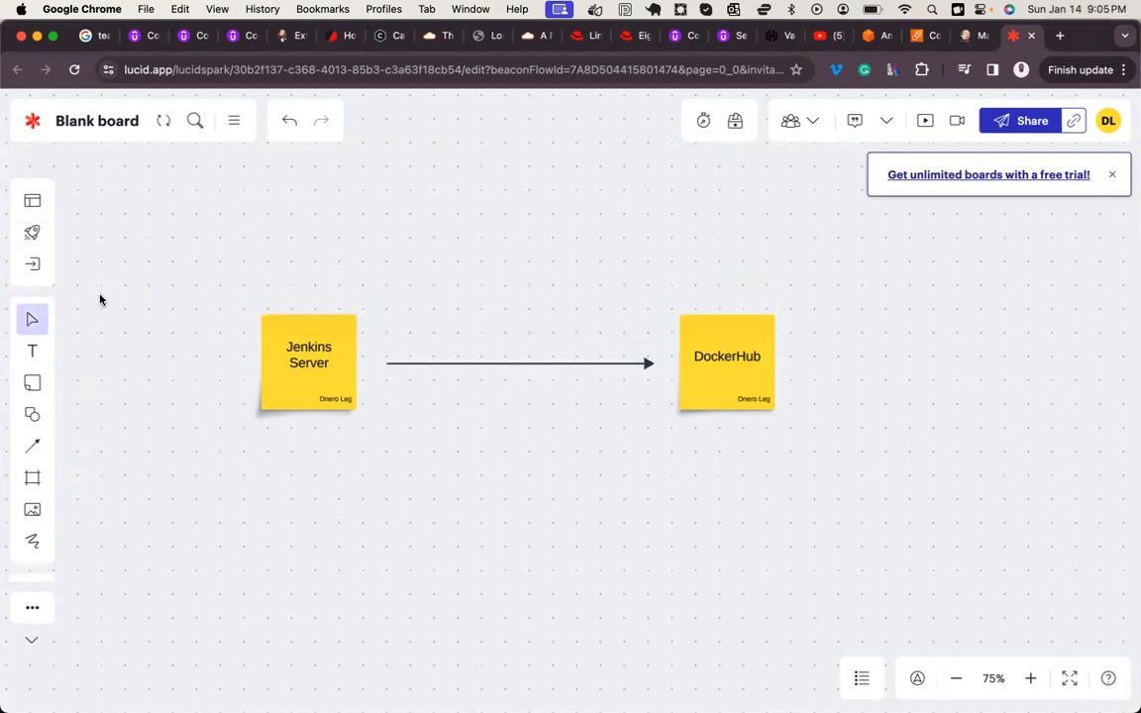
Step: Add a text label above the arrow reading "Integrating Jenkins with DockerHub is not enough if the dockerHub credentials is not created on jenkins"
{"action": "left_click", "coordinate": [32, 350]}
{"action": "left_click", "coordinate": [413, 335]}
{"action": "type", "text": "In"}
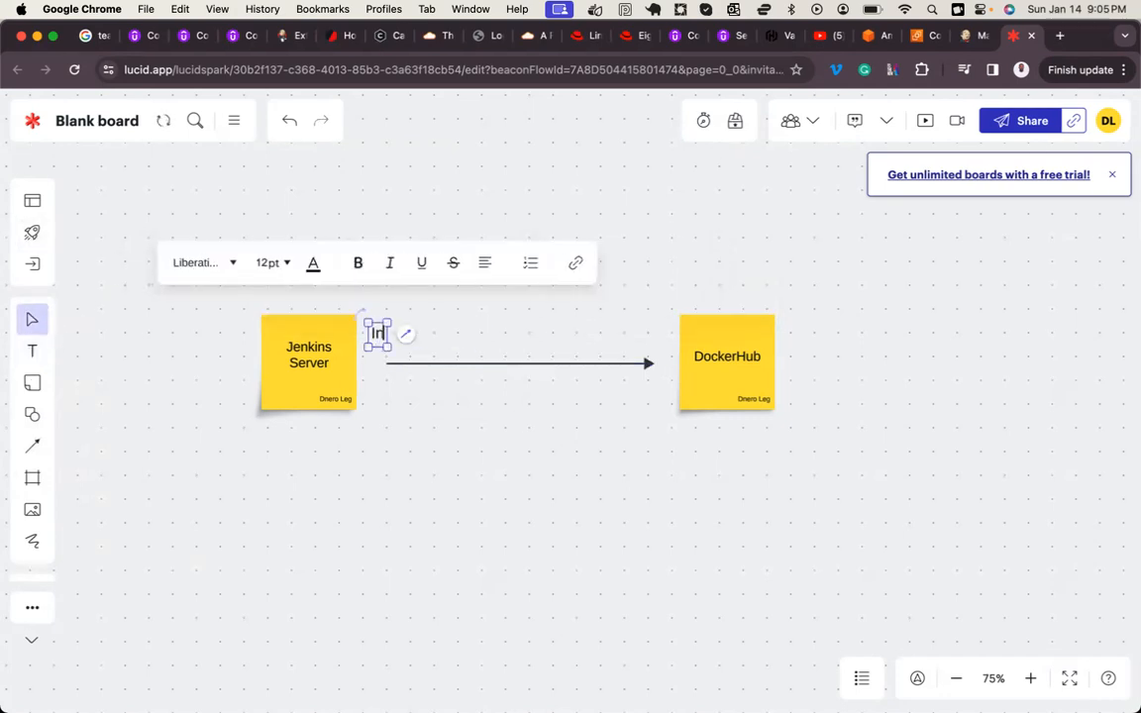
{"action": "type", "text": "tegrating"}
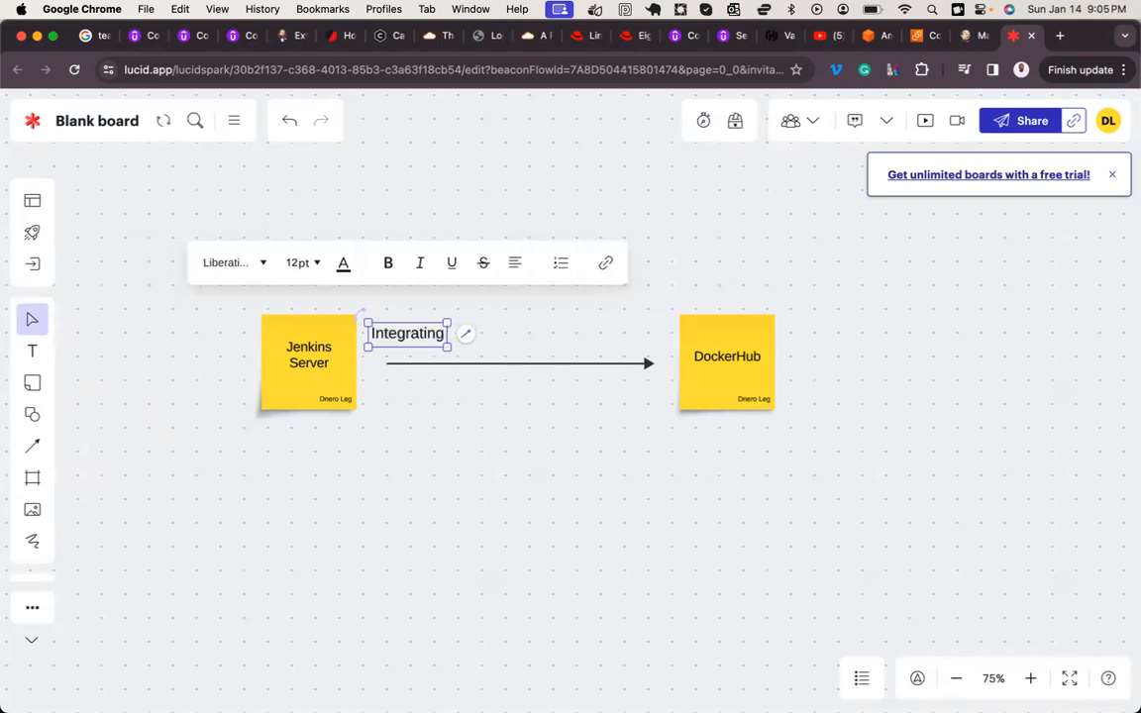
{"action": "type", "text": " Jenkins with"}
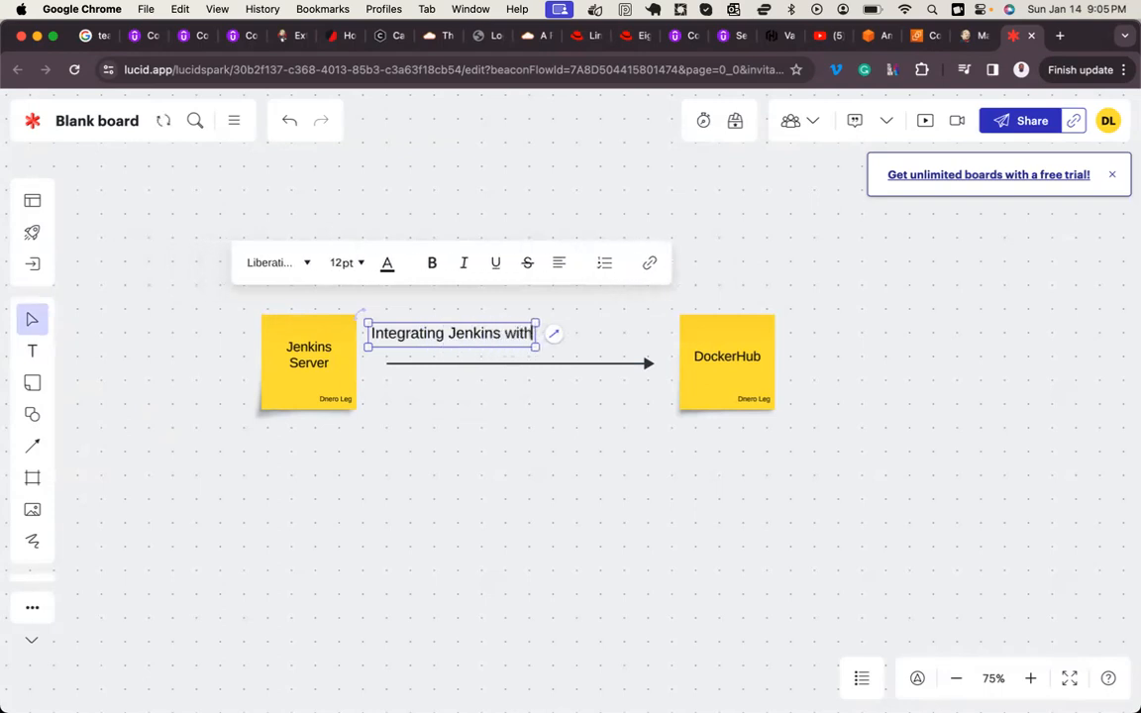
{"action": "type", "text": " DockerHub"}
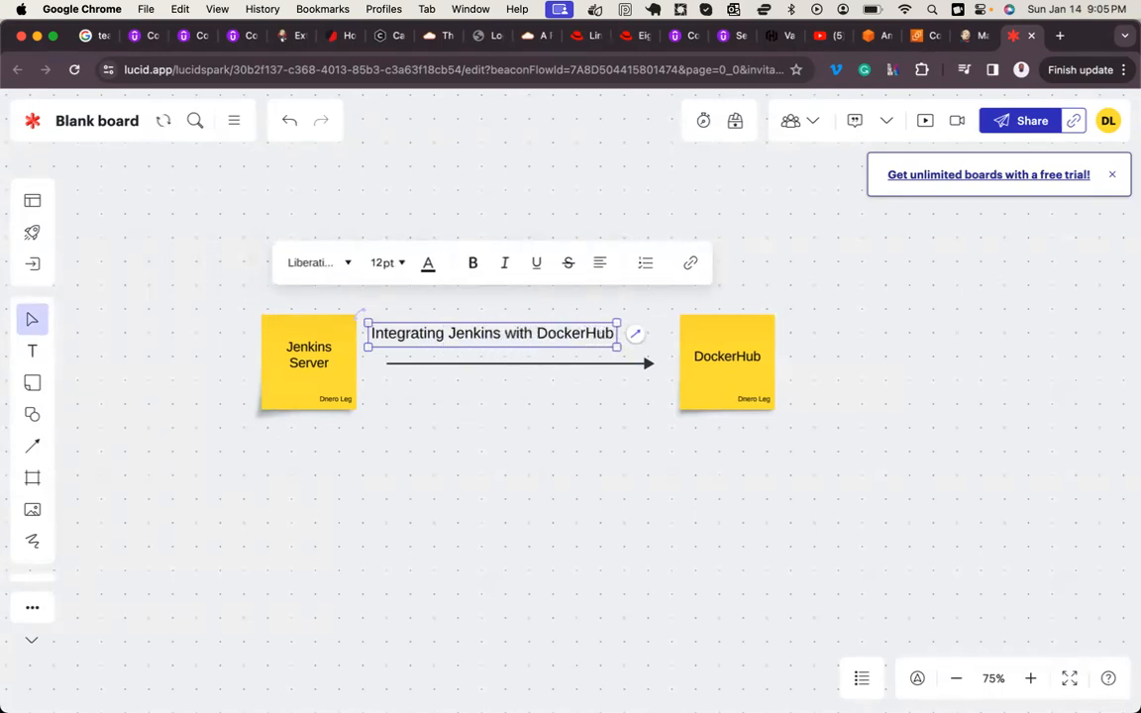
{"action": "type", "text": " is not enough"}
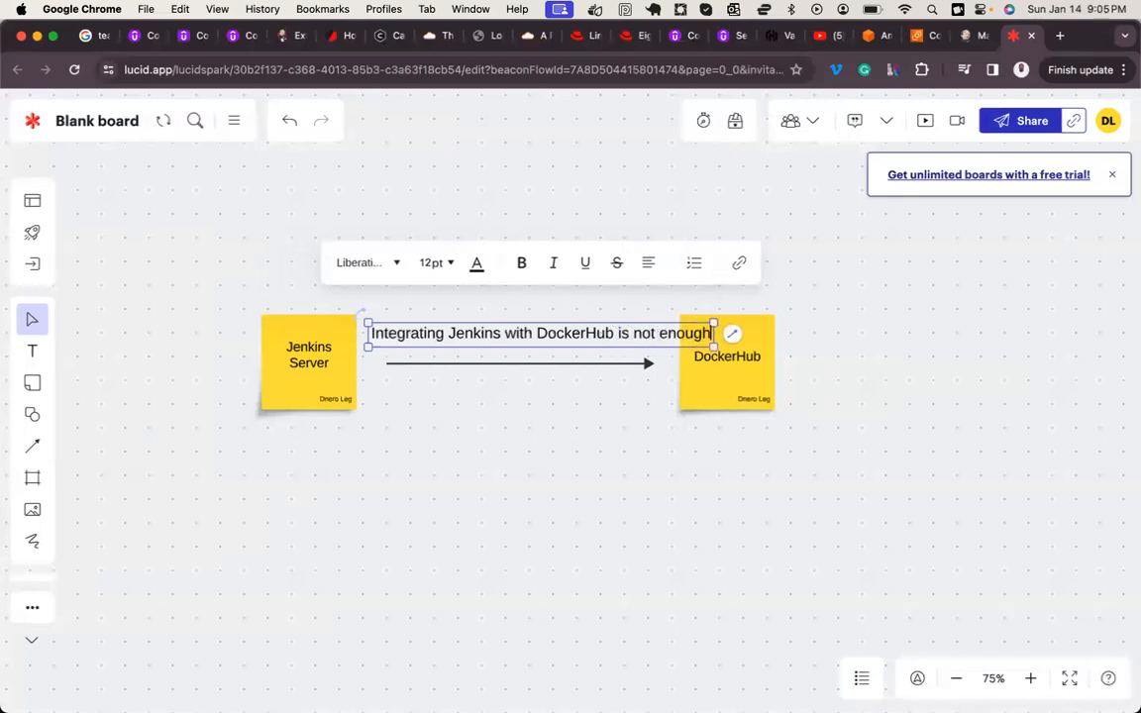
{"action": "type", "text": " if"}
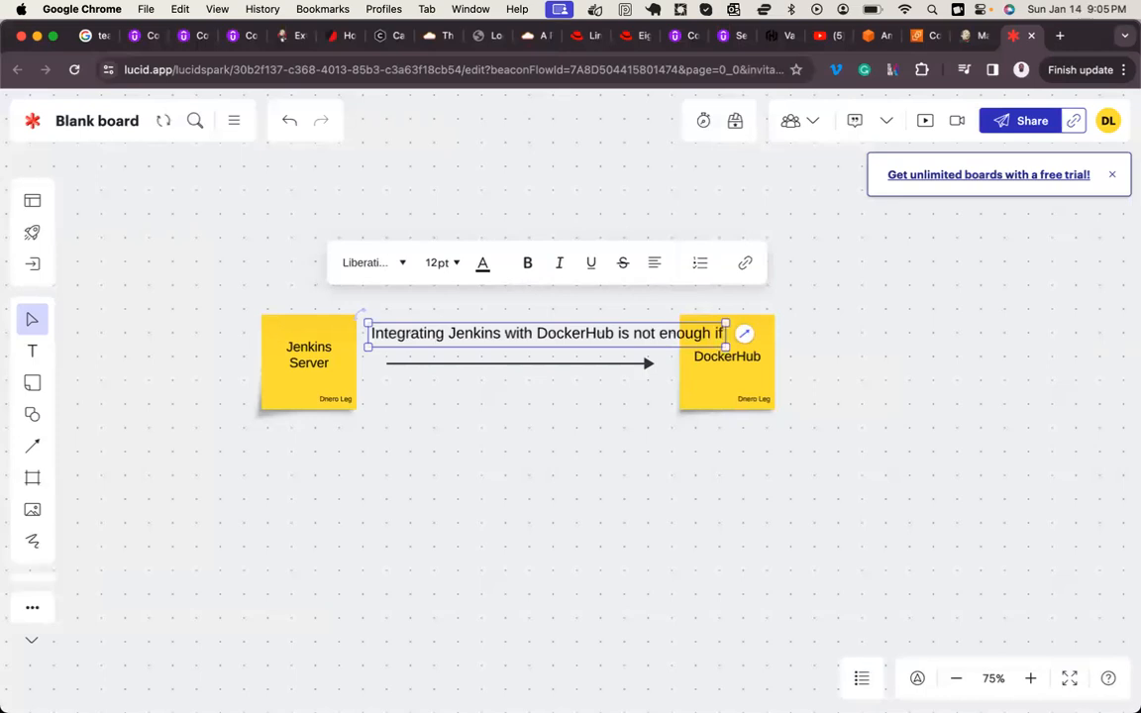
{"action": "type", "text": " the dock"}
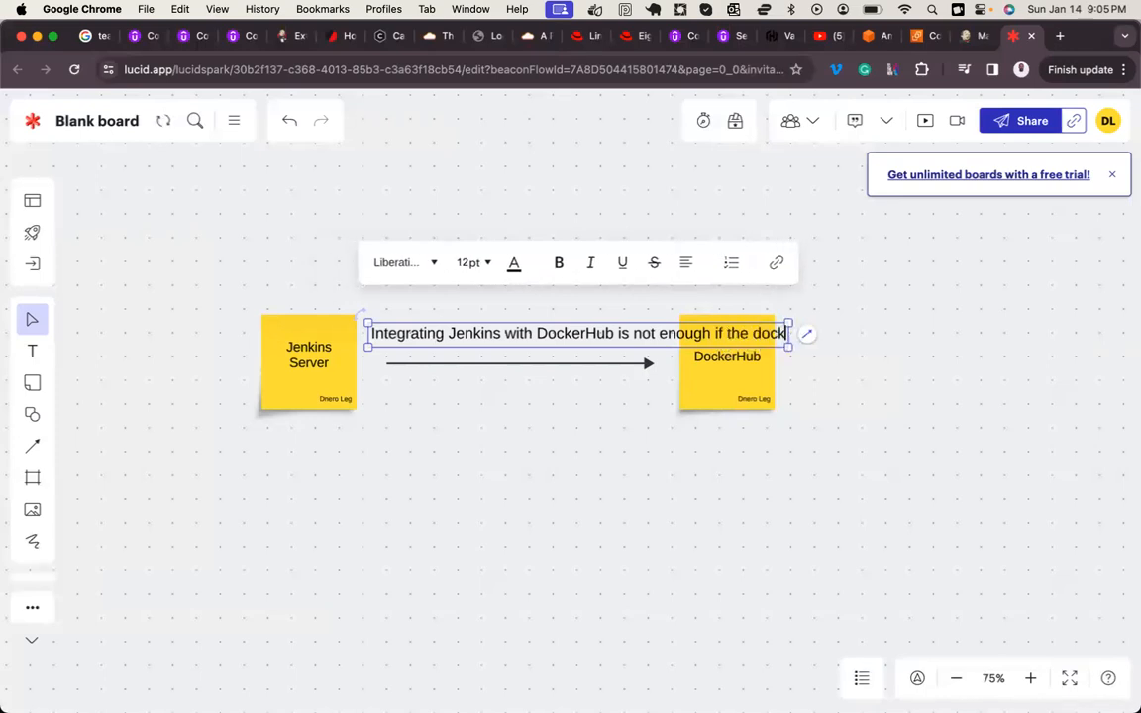
{"action": "type", "text": "erHub"}
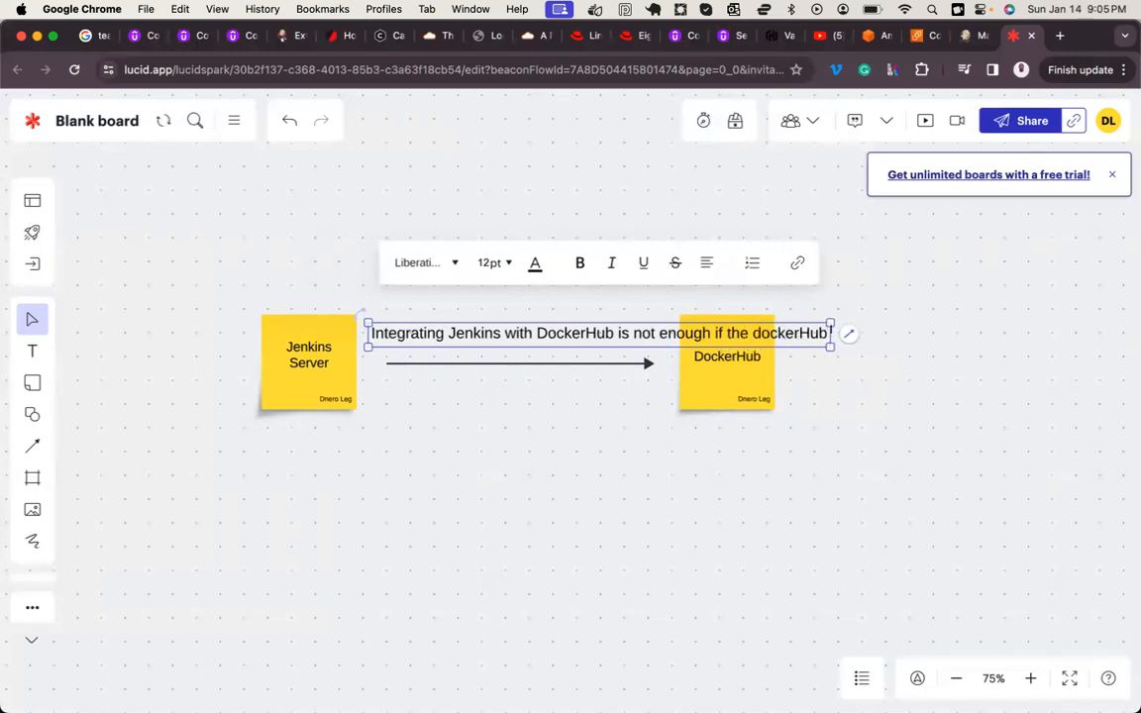
{"action": "type", "text": " creden"}
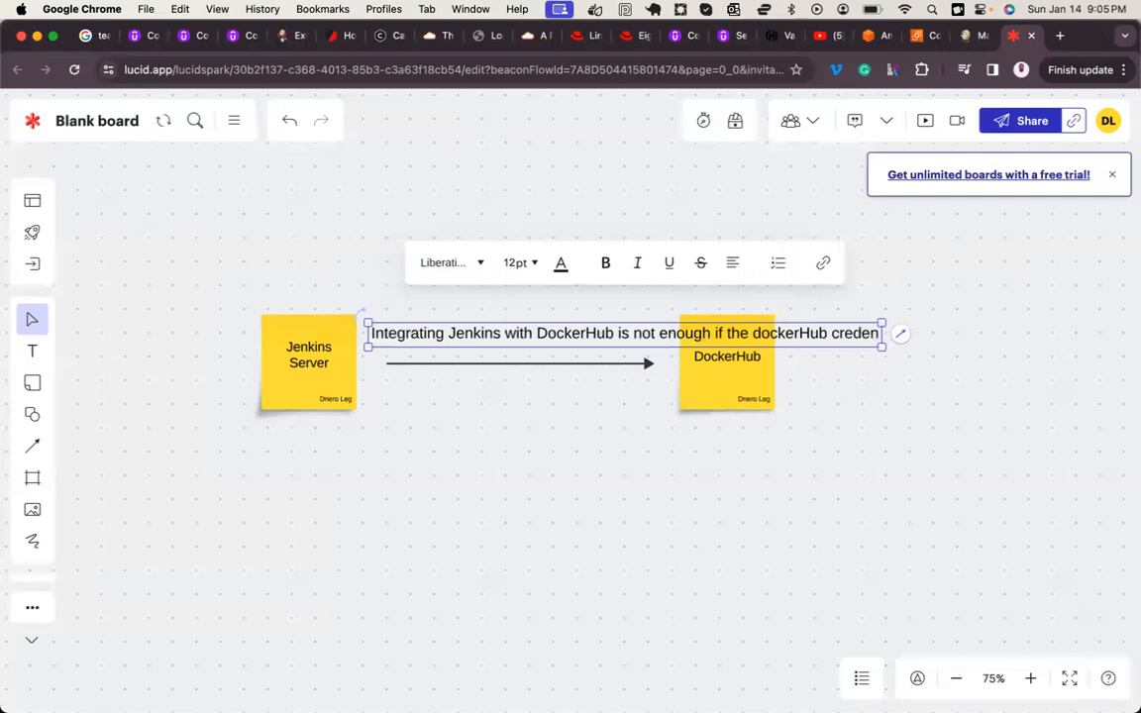
{"action": "type", "text": "tials are"}
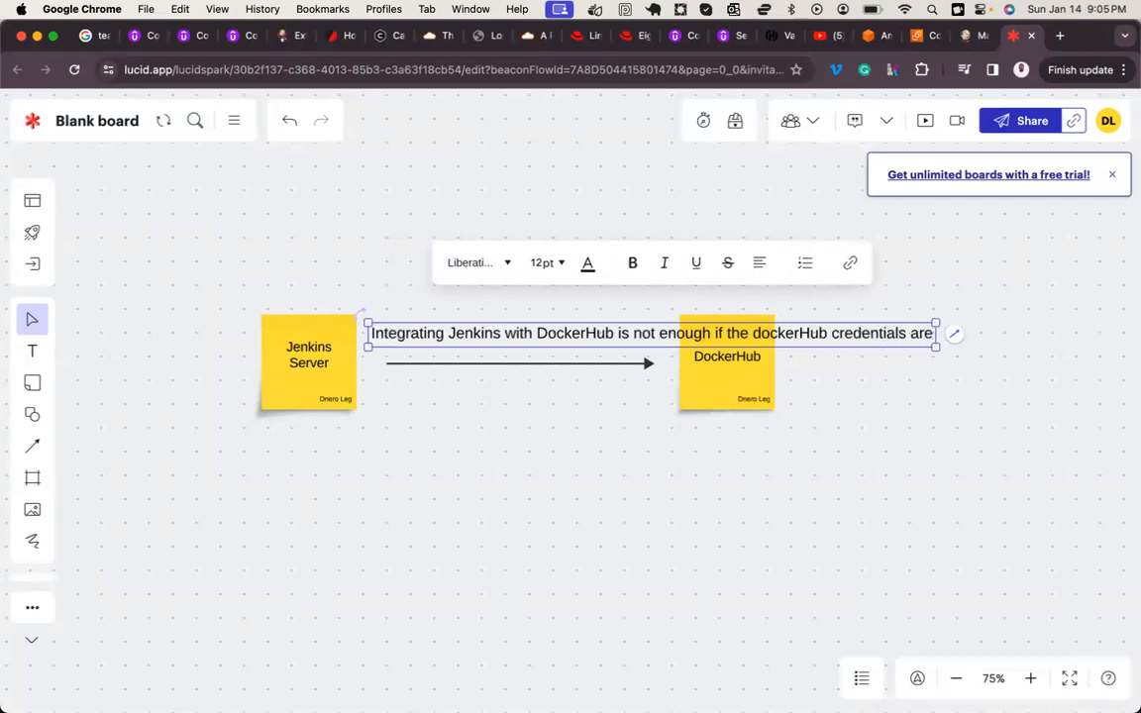
{"action": "key", "text": "BackSpace"}
{"action": "key", "text": "BackSpace"}
{"action": "key", "text": "BackSpace"}
{"action": "type", "text": "is not"}
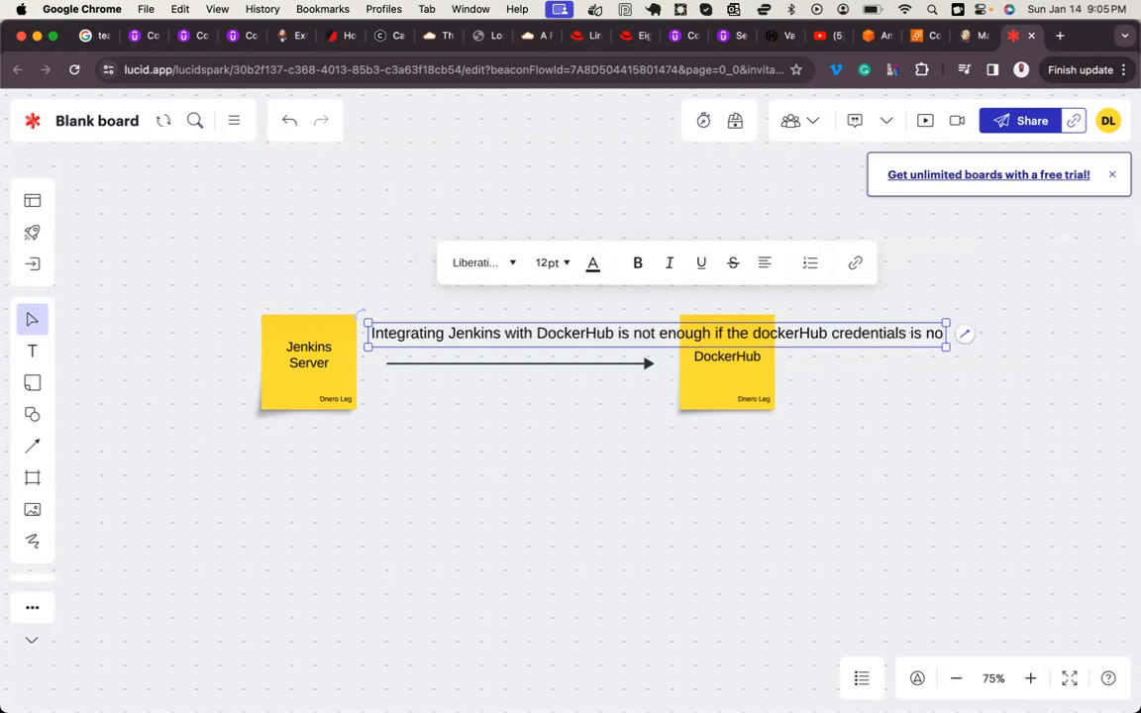
{"action": "type", "text": " created"}
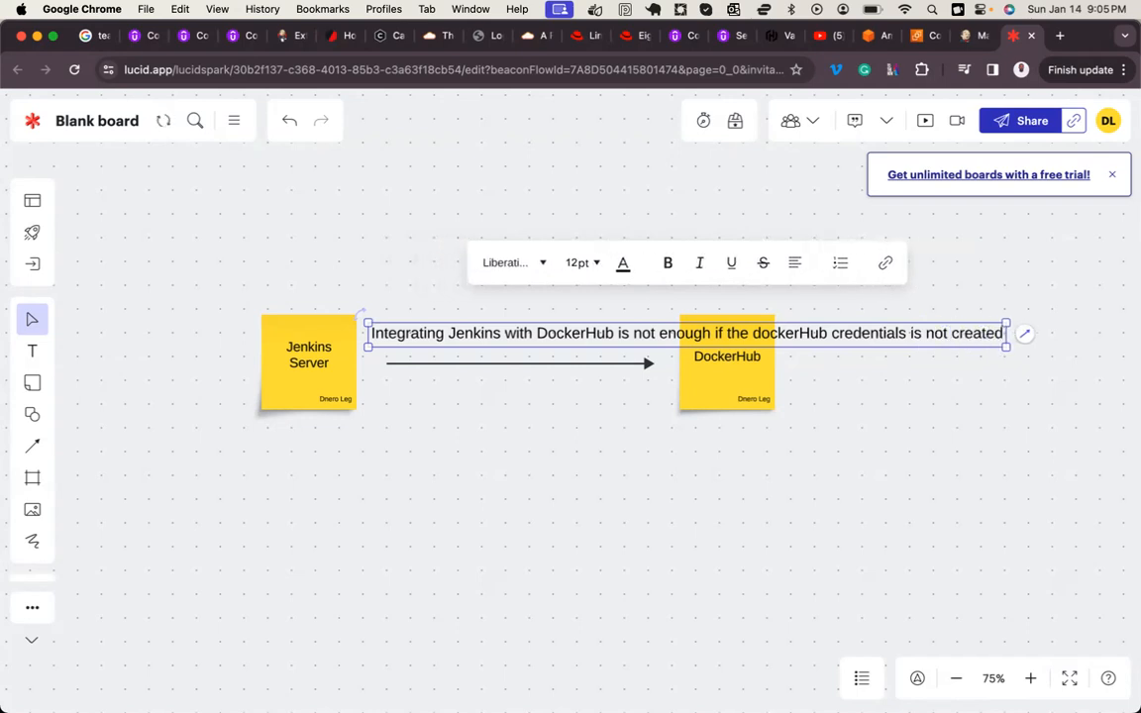
{"action": "type", "text": " on jenkins"}
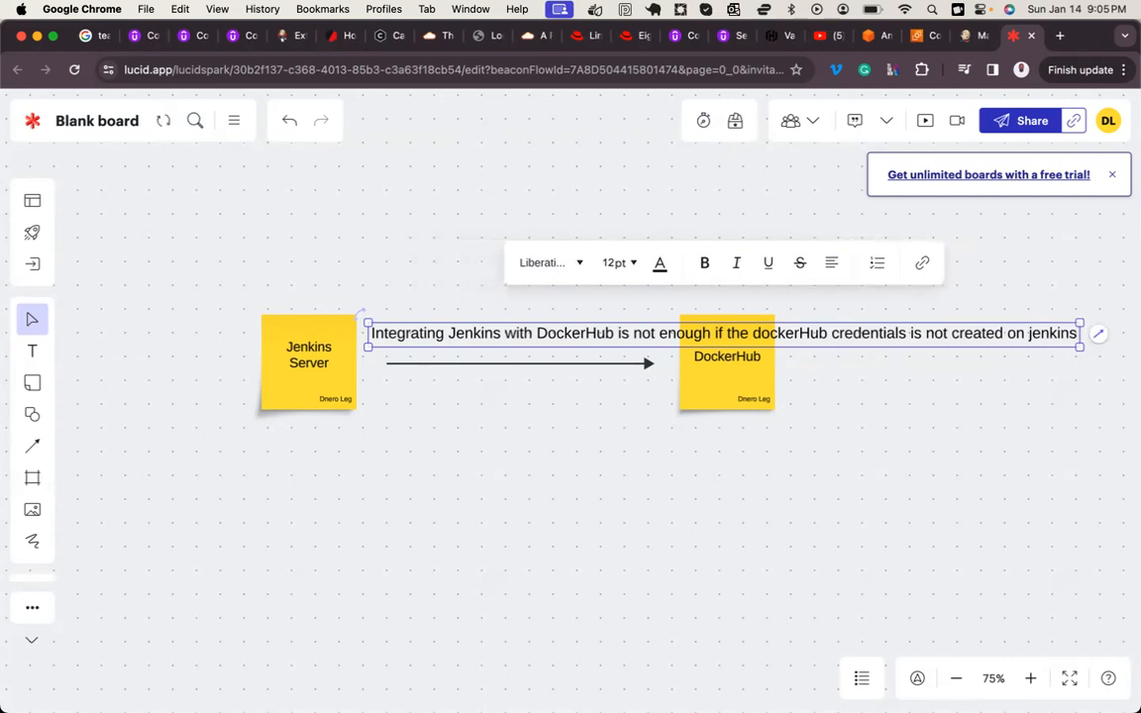
Step: Set the label's font size to 10 pt and move it clear above the two sticky notes, roughly centred over the diagram
{"action": "key", "text": "super+a"}
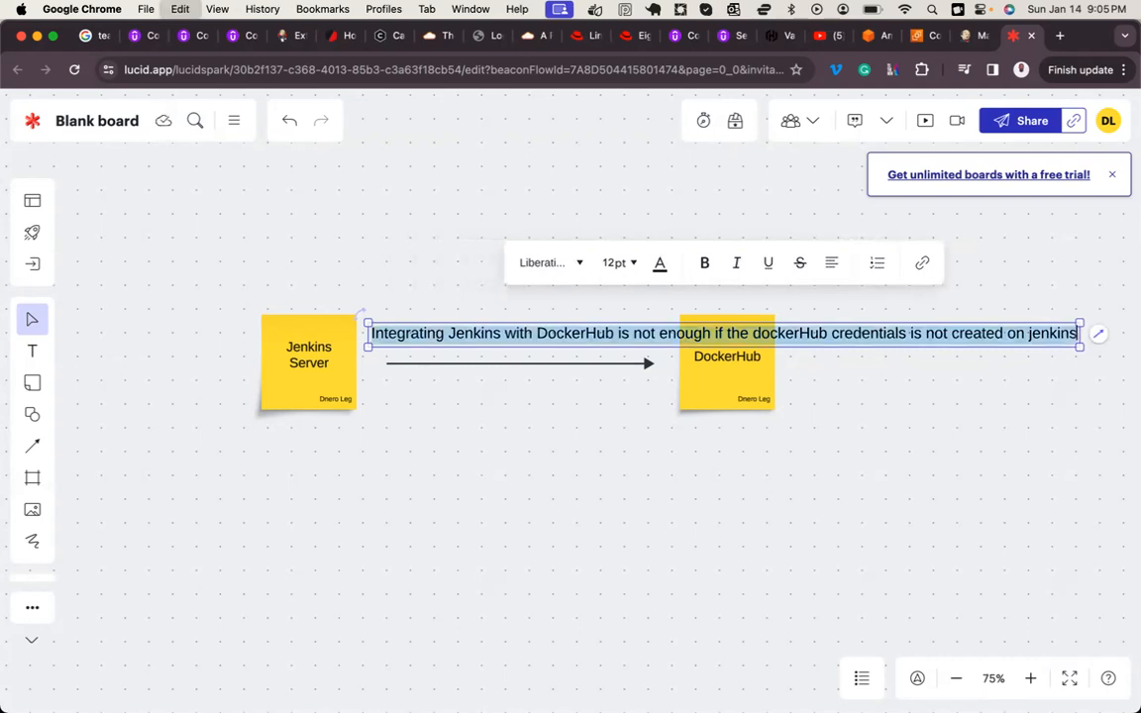
{"action": "left_click", "coordinate": [624, 263]}
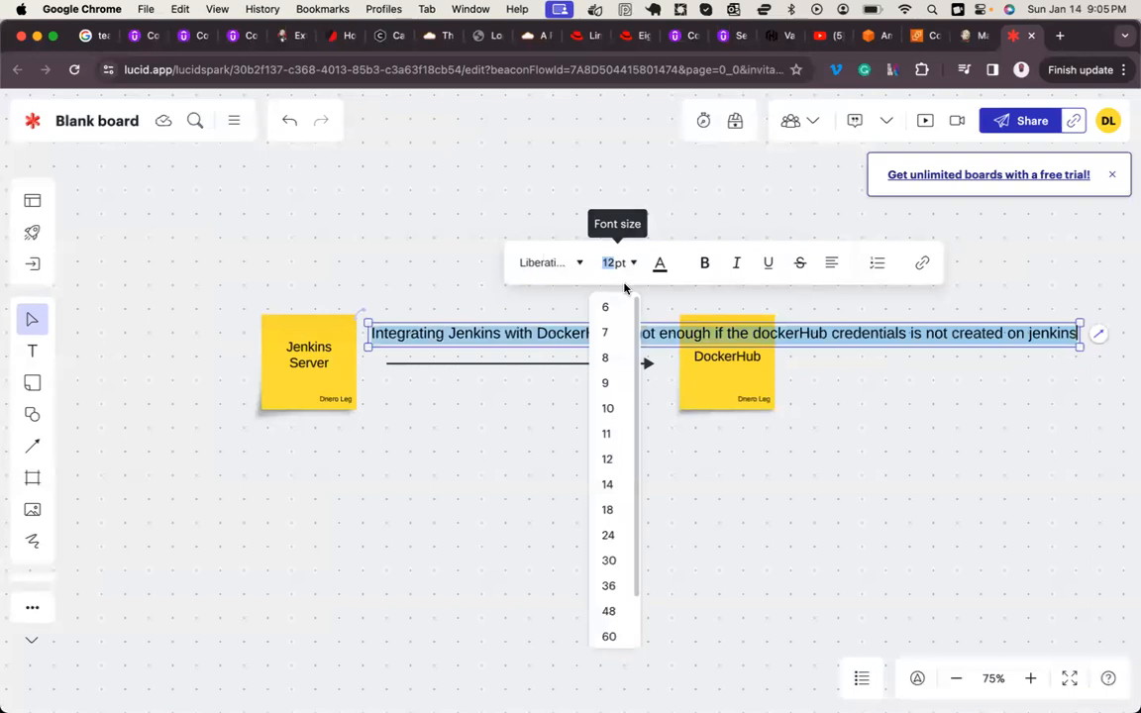
{"action": "left_click", "coordinate": [614, 420]}
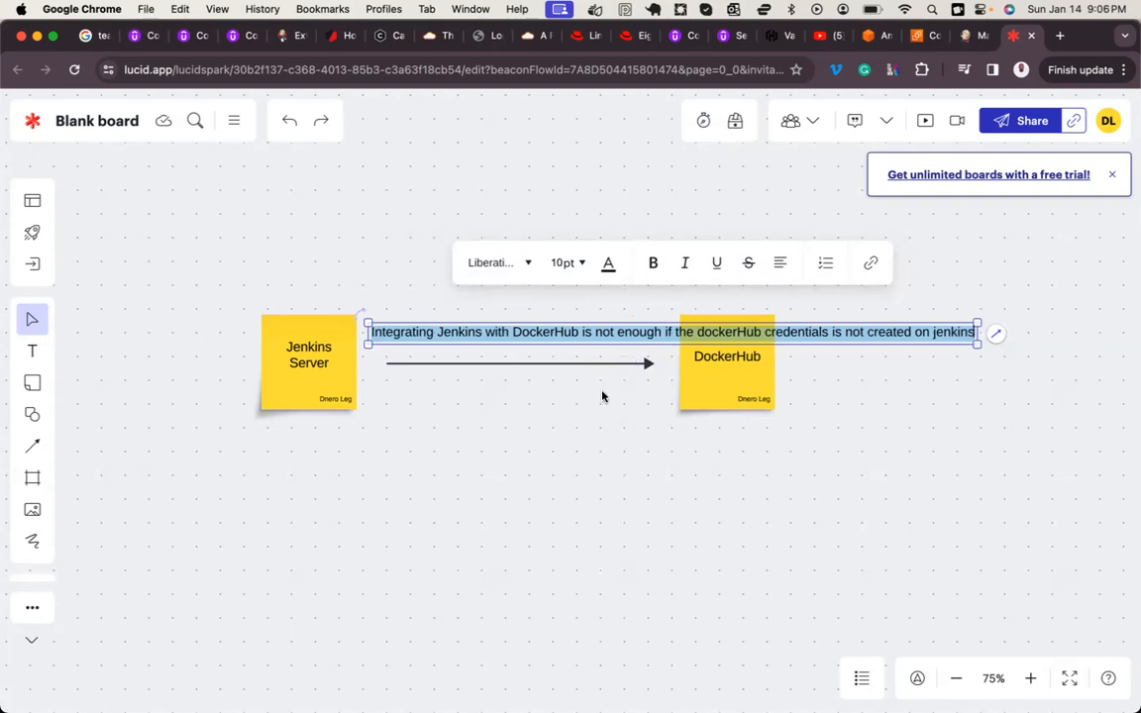
{"action": "left_click", "coordinate": [597, 349]}
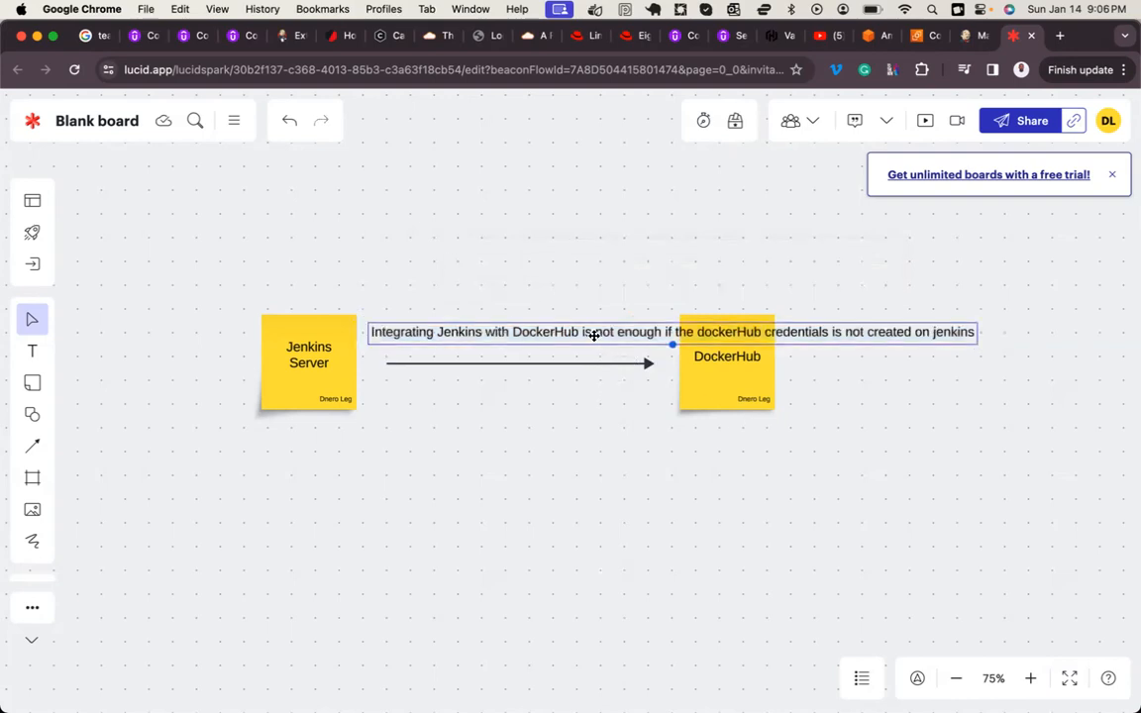
{"action": "left_click_drag", "start_coordinate": [594, 335], "coordinate": [537, 259]}
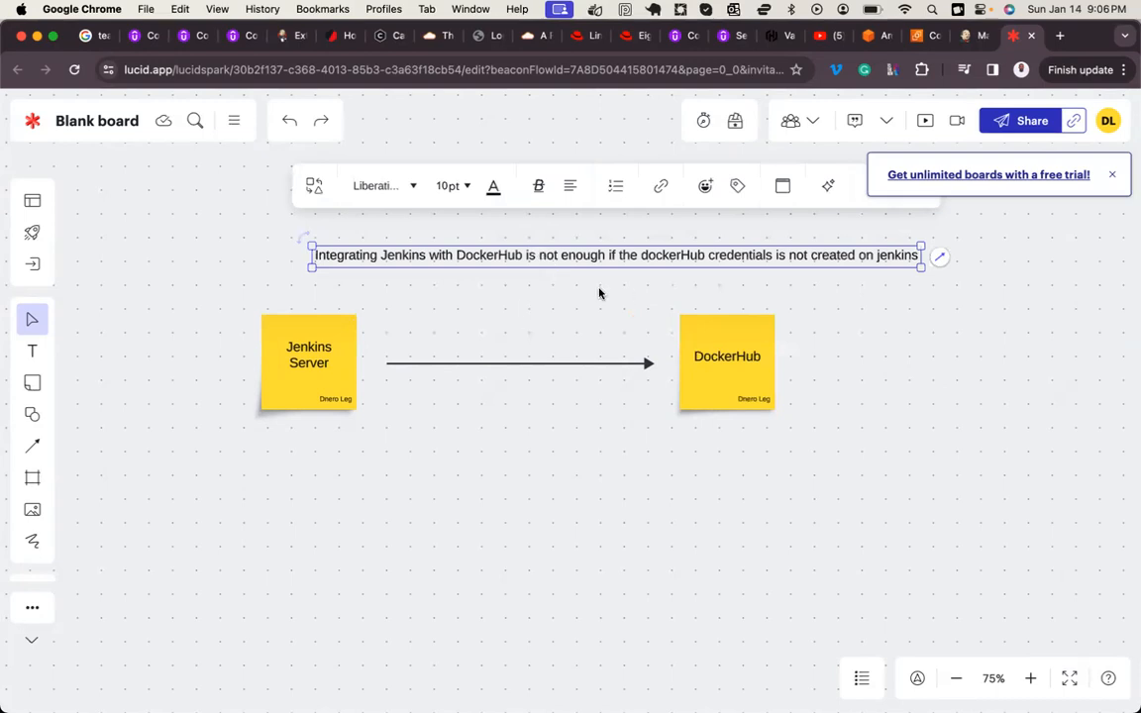
{"action": "left_click_drag", "start_coordinate": [639, 260], "coordinate": [604, 262]}
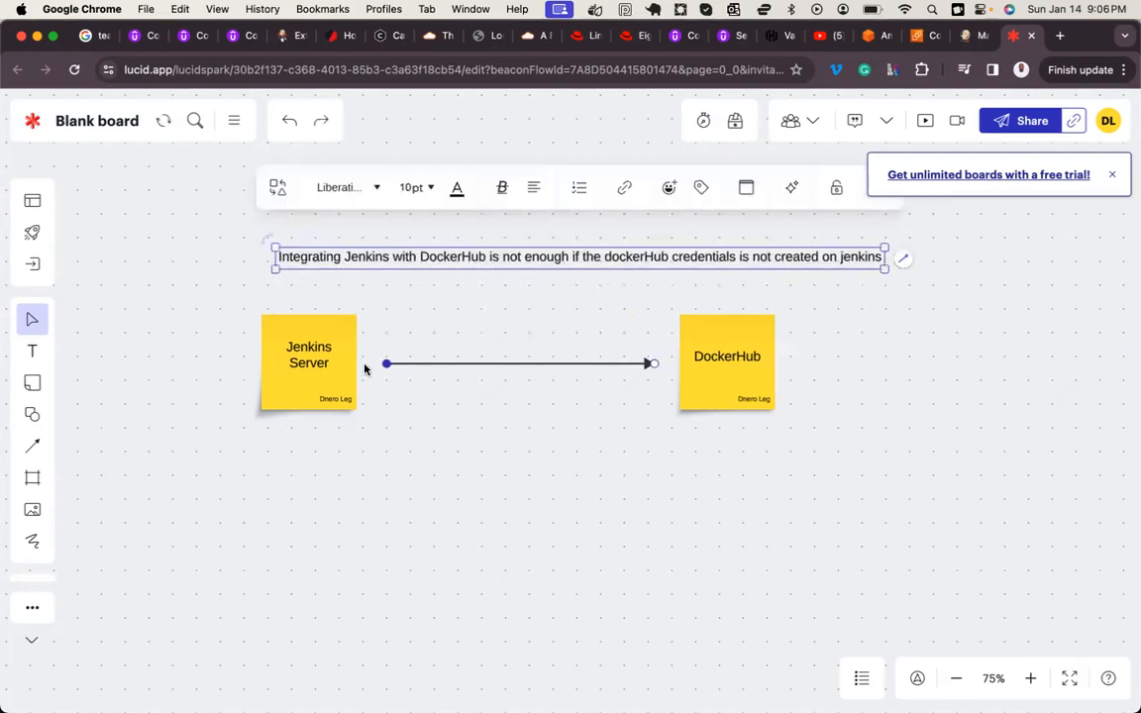
{"action": "left_click_drag", "start_coordinate": [245, 299], "coordinate": [706, 453]}
{"action": "left_click", "coordinate": [706, 453]}
{"action": "left_click_drag", "start_coordinate": [247, 290], "coordinate": [784, 443]}
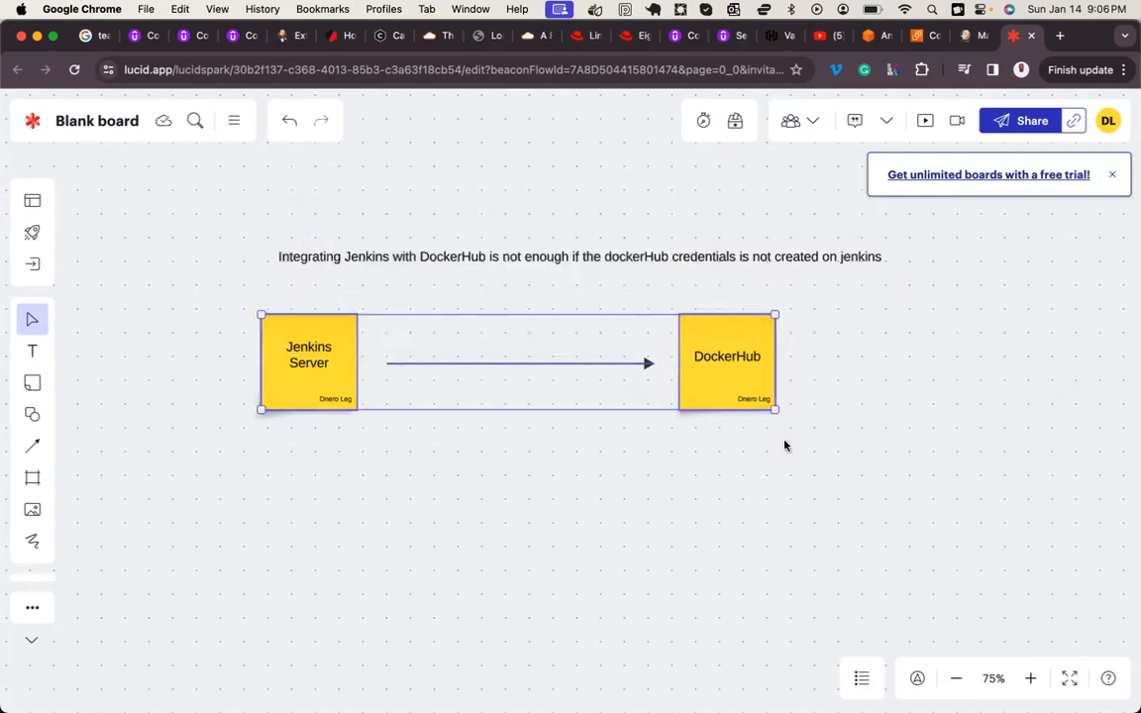
{"action": "left_click", "coordinate": [684, 439]}
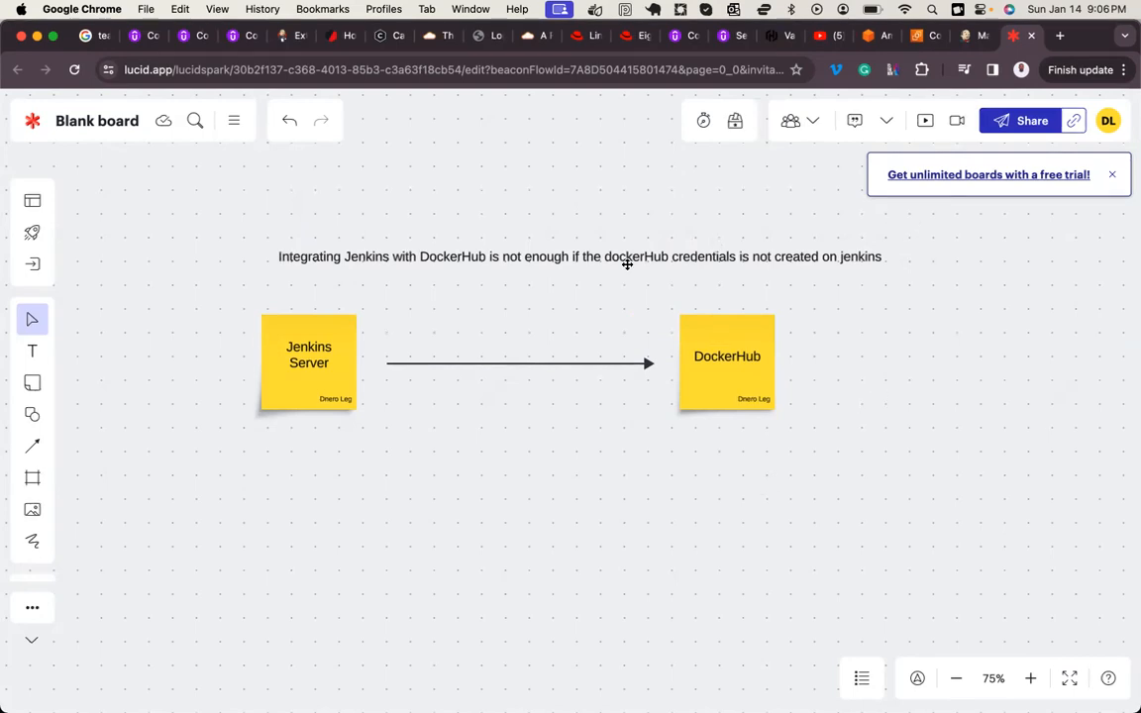
Step: Switch to Jenkins in Chrome and open the Global credentials (unrestricted) domain of the System credentials store
{"action": "key", "text": "ctrl+shift+Tab"}
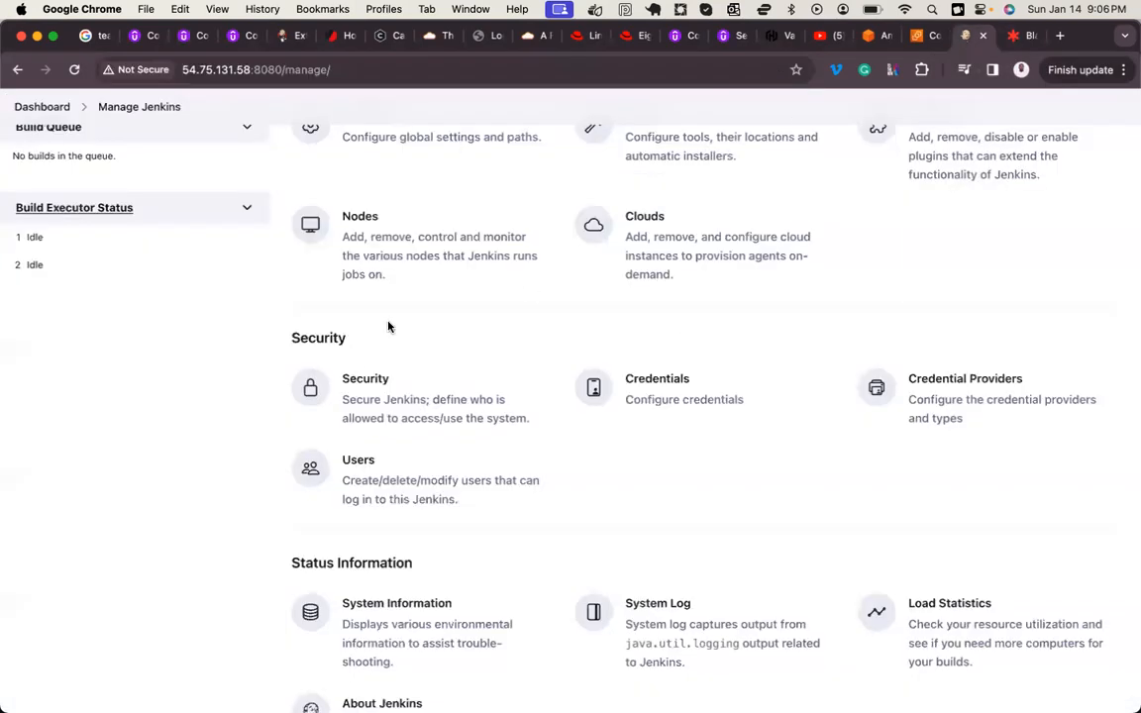
{"action": "left_click", "coordinate": [668, 396]}
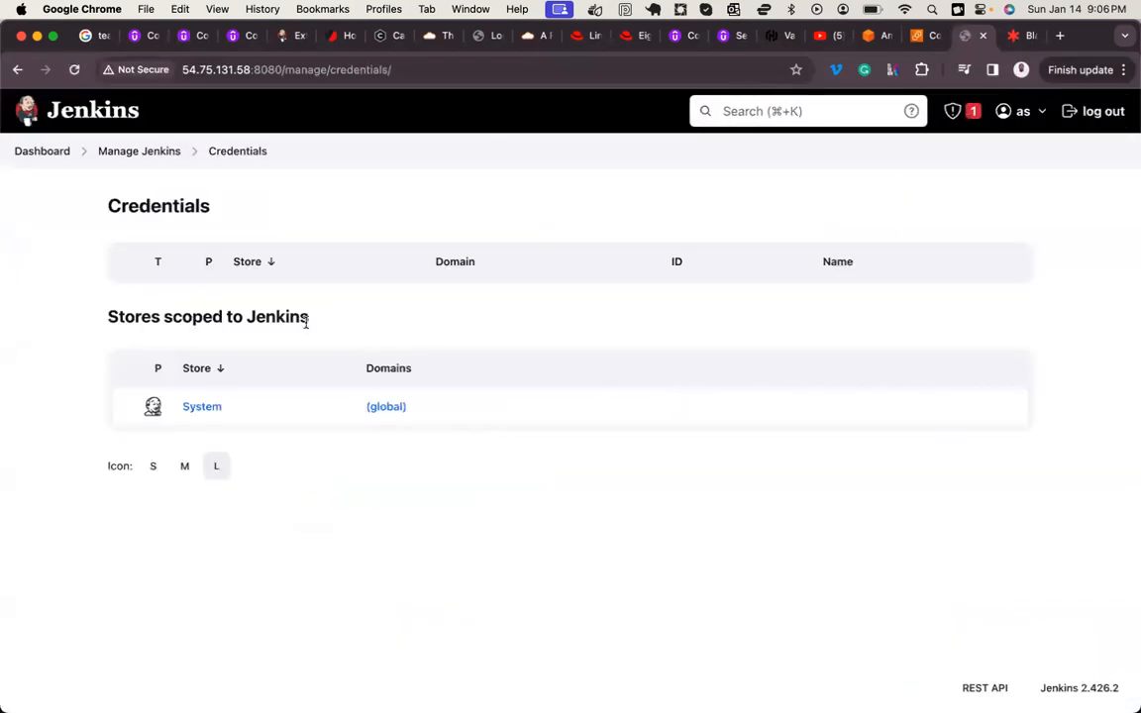
{"action": "left_click", "coordinate": [197, 409]}
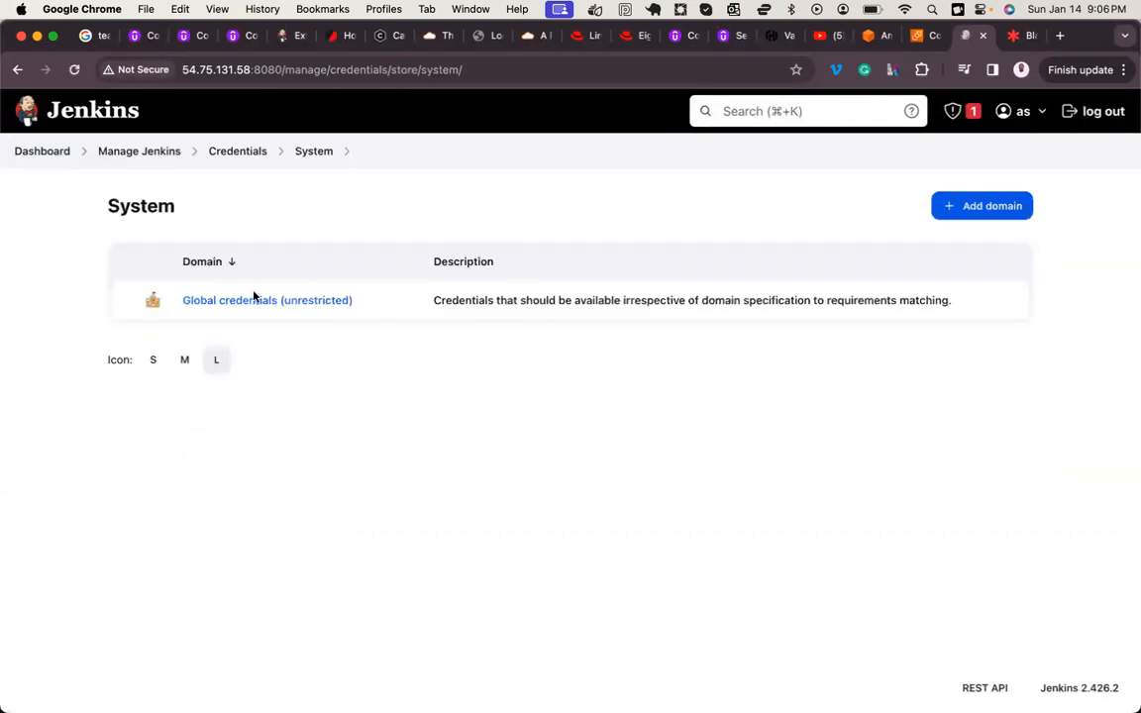
{"action": "left_click", "coordinate": [244, 300]}
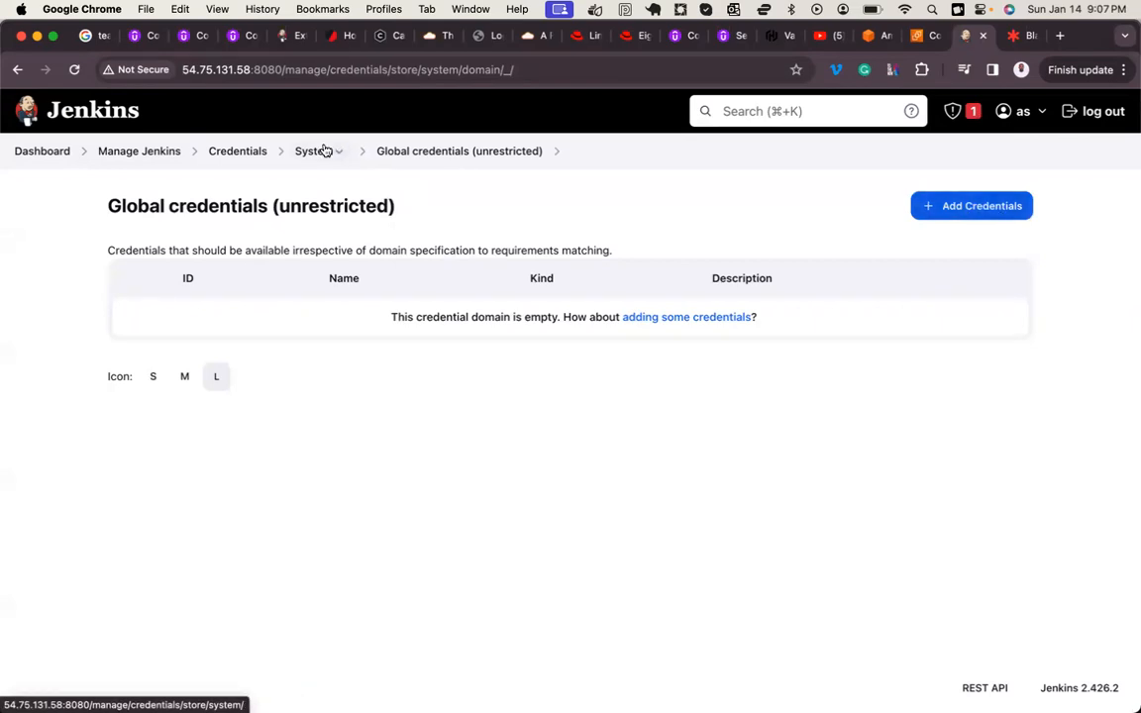
Step: Return to Manage Jenkins and go through Credentials and the System store to the Global credentials (unrestricted) domain again
{"action": "left_click", "coordinate": [161, 155]}
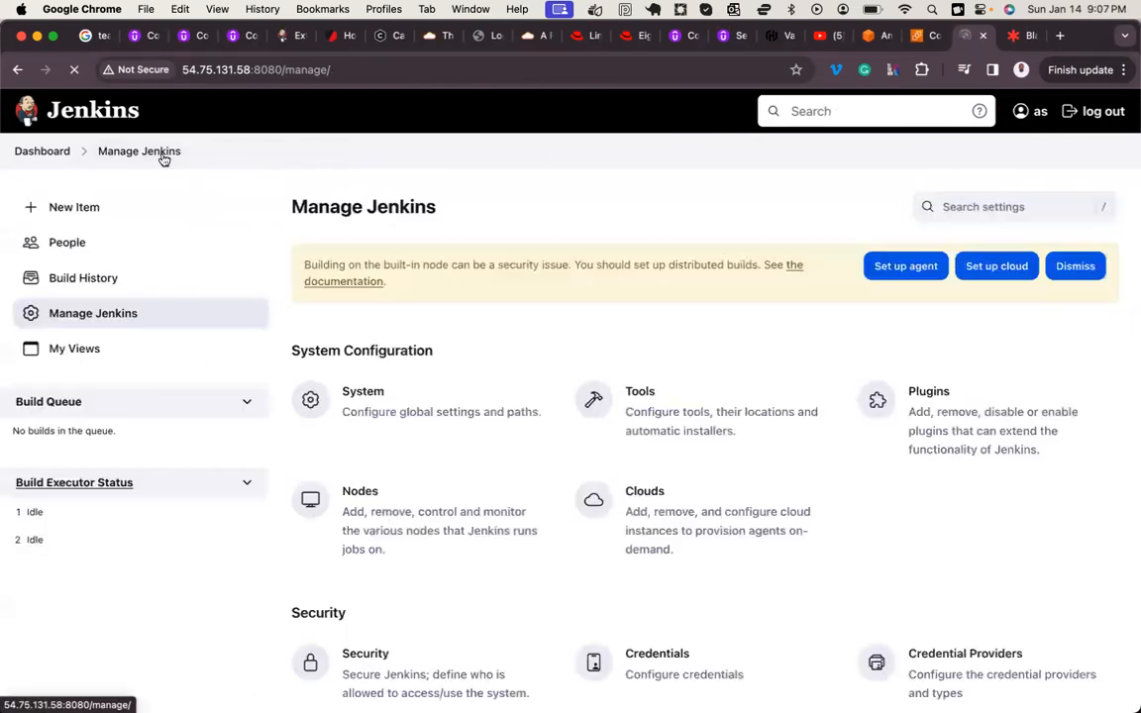
{"action": "scroll", "coordinate": [474, 399], "scroll_direction": "down", "scroll_amount": 4}
{"action": "scroll", "coordinate": [474, 400], "scroll_direction": "down", "scroll_amount": 1}
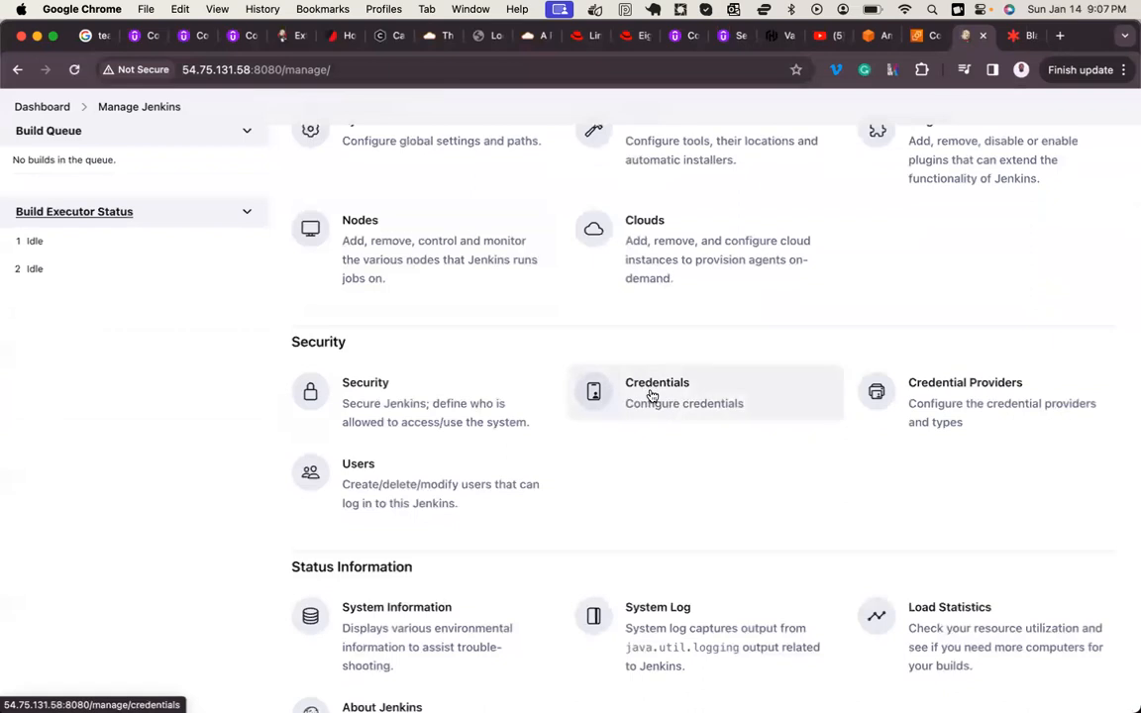
{"action": "left_click", "coordinate": [652, 395]}
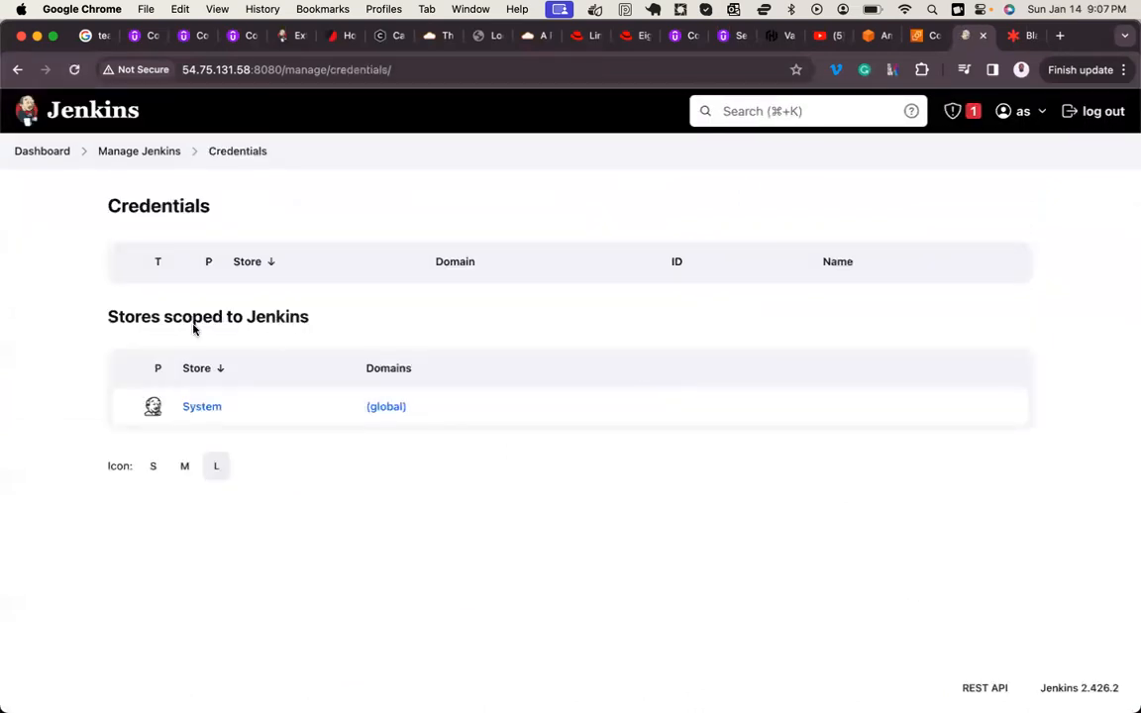
{"action": "left_click", "coordinate": [212, 407]}
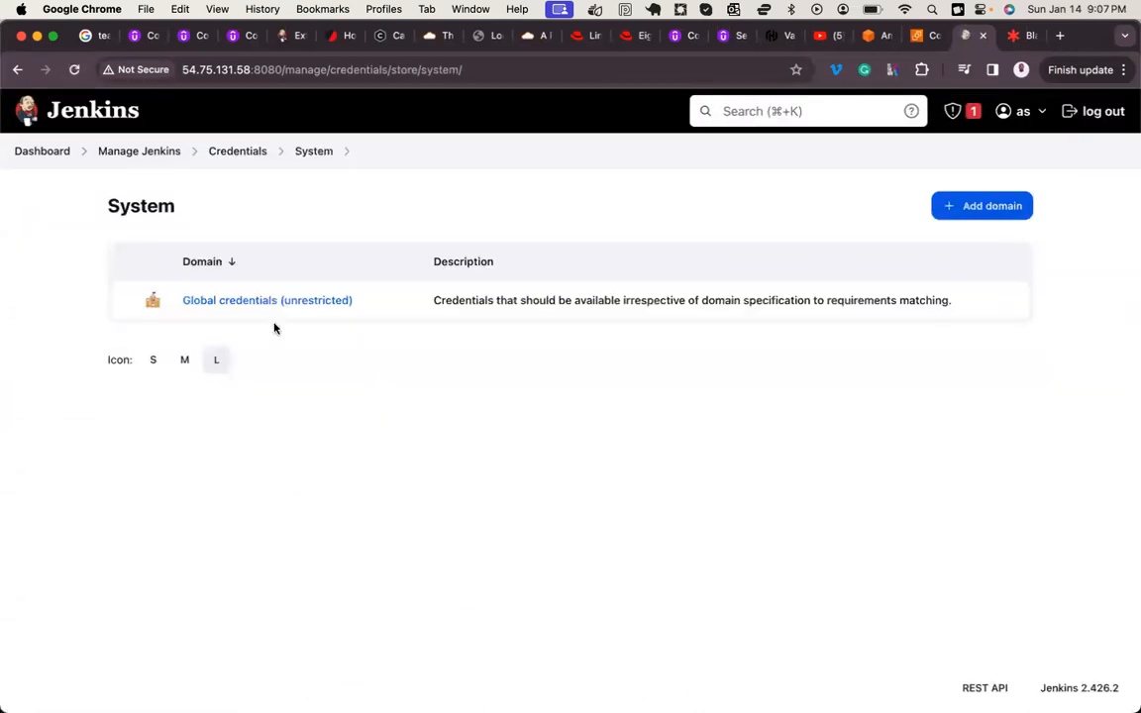
{"action": "left_click", "coordinate": [237, 301]}
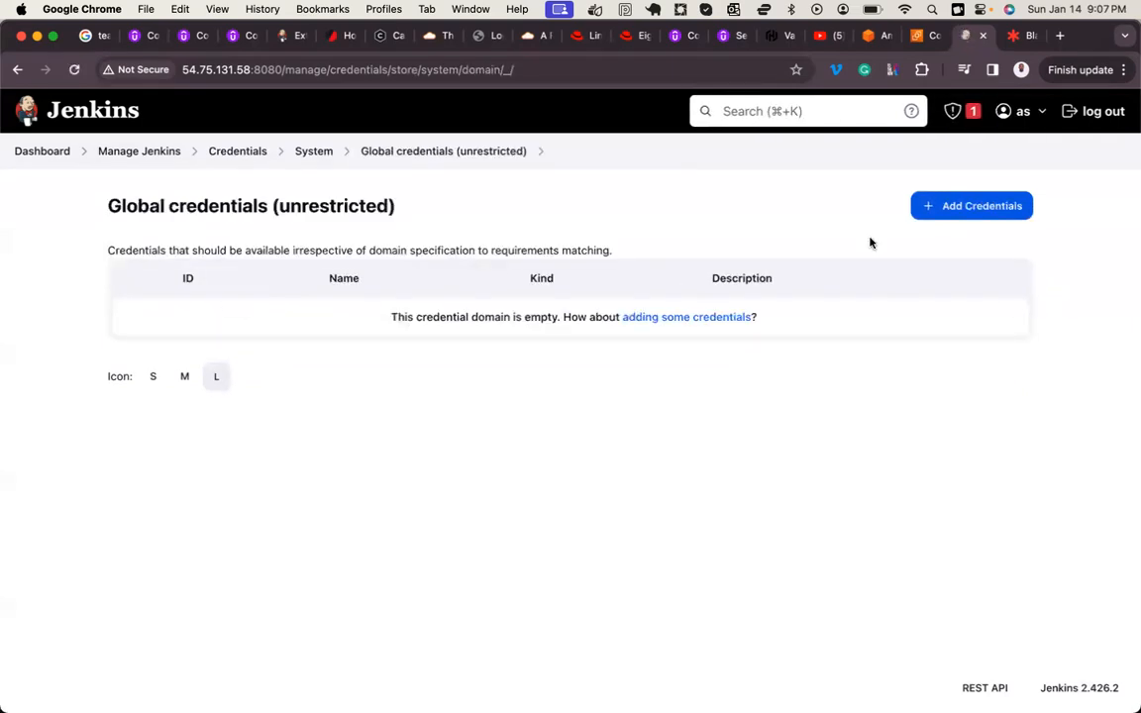
Step: Start adding new credentials to the global domain and review the available credential kinds, keeping Username with password
{"action": "left_click", "coordinate": [979, 206]}
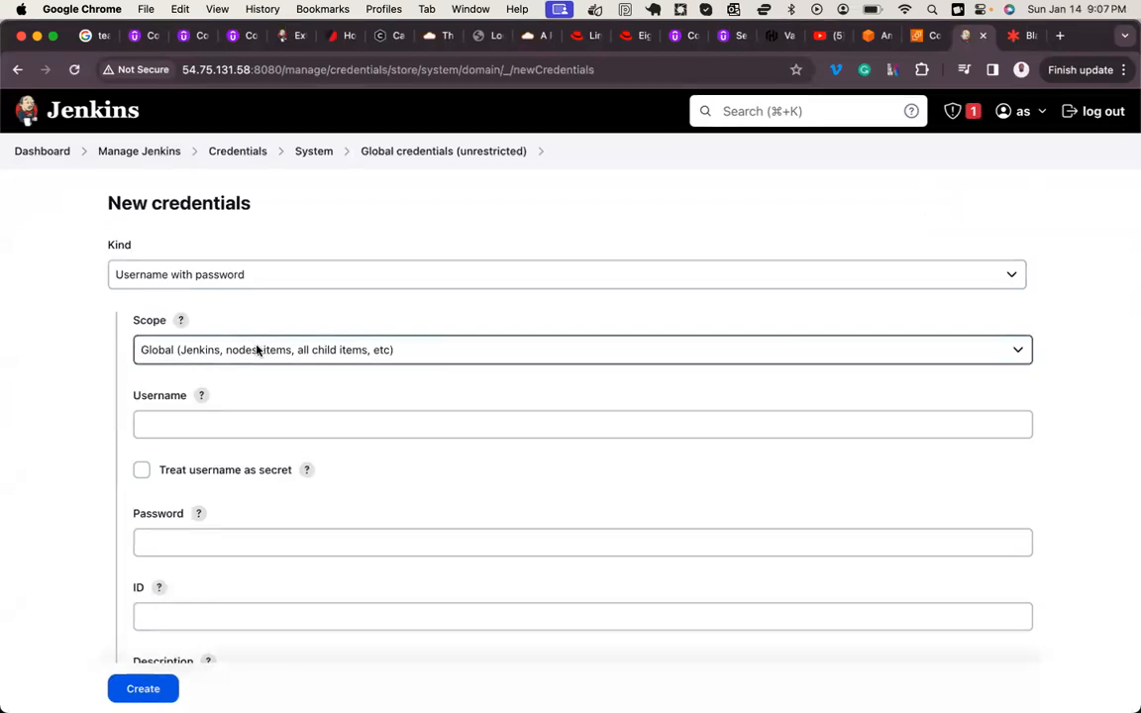
{"action": "left_click", "coordinate": [212, 280]}
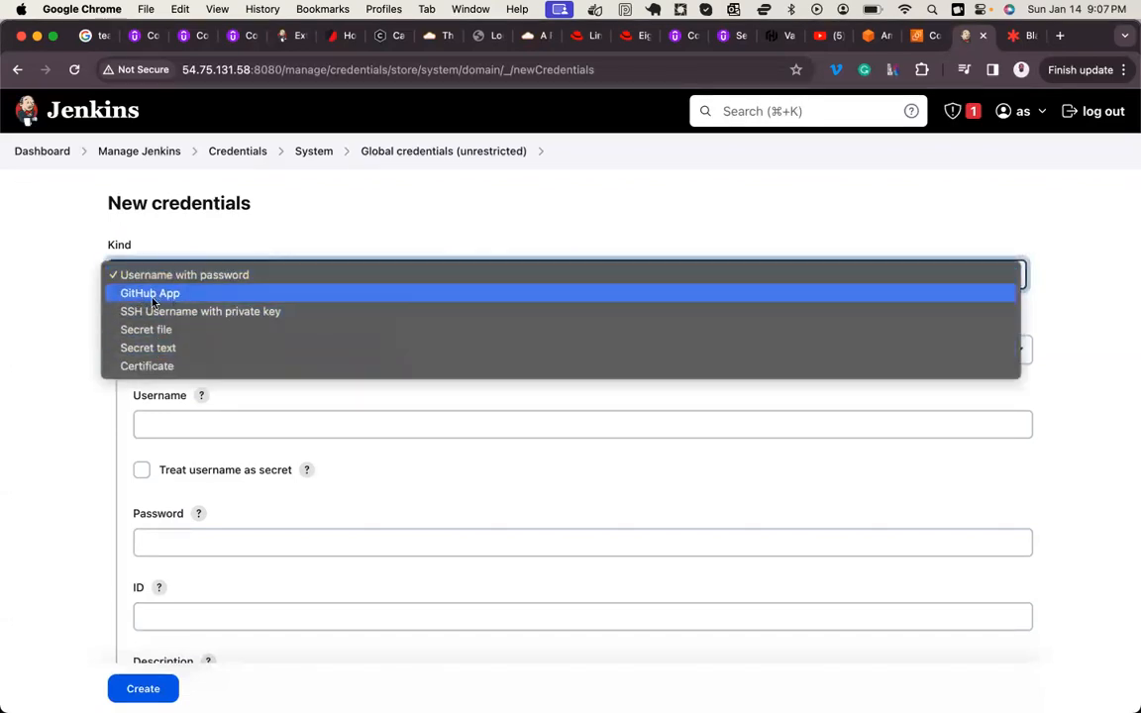
{"action": "left_click", "coordinate": [91, 612]}
Step: Check the Jenkins Pipeline topics of the course outline in Notes, and return to the new credentials form in Chrome
{"action": "left_click", "coordinate": [211, 672]}
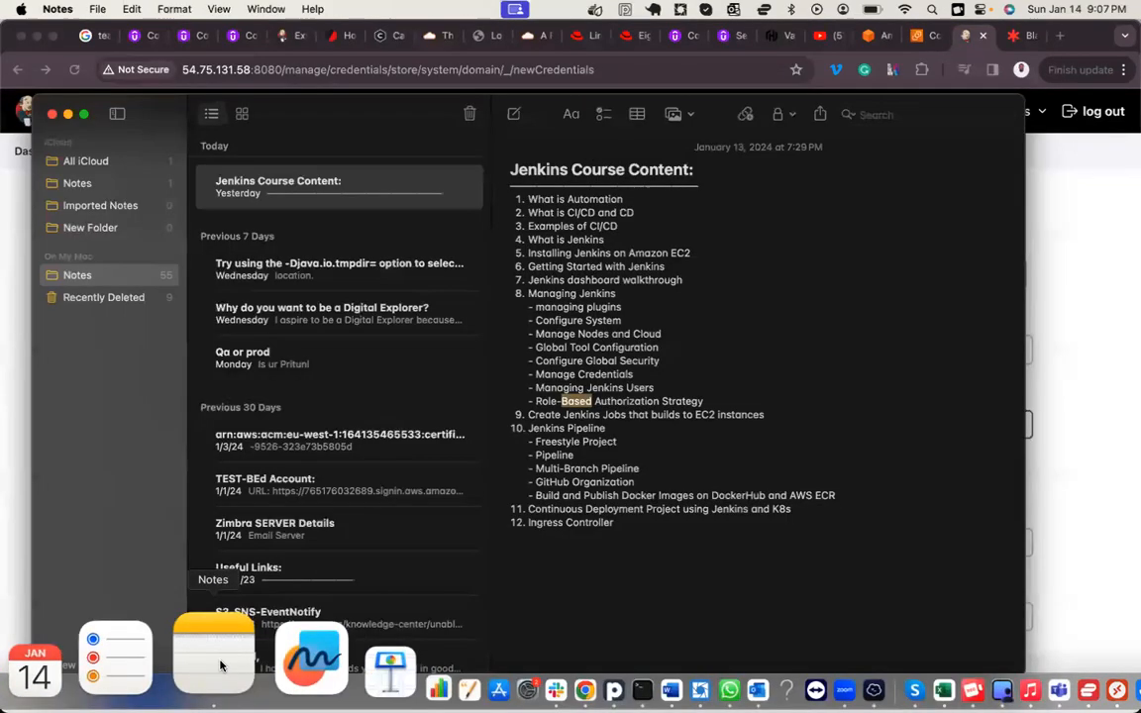
{"action": "left_click_drag", "start_coordinate": [518, 433], "coordinate": [586, 482]}
{"action": "double_click", "coordinate": [586, 481]}
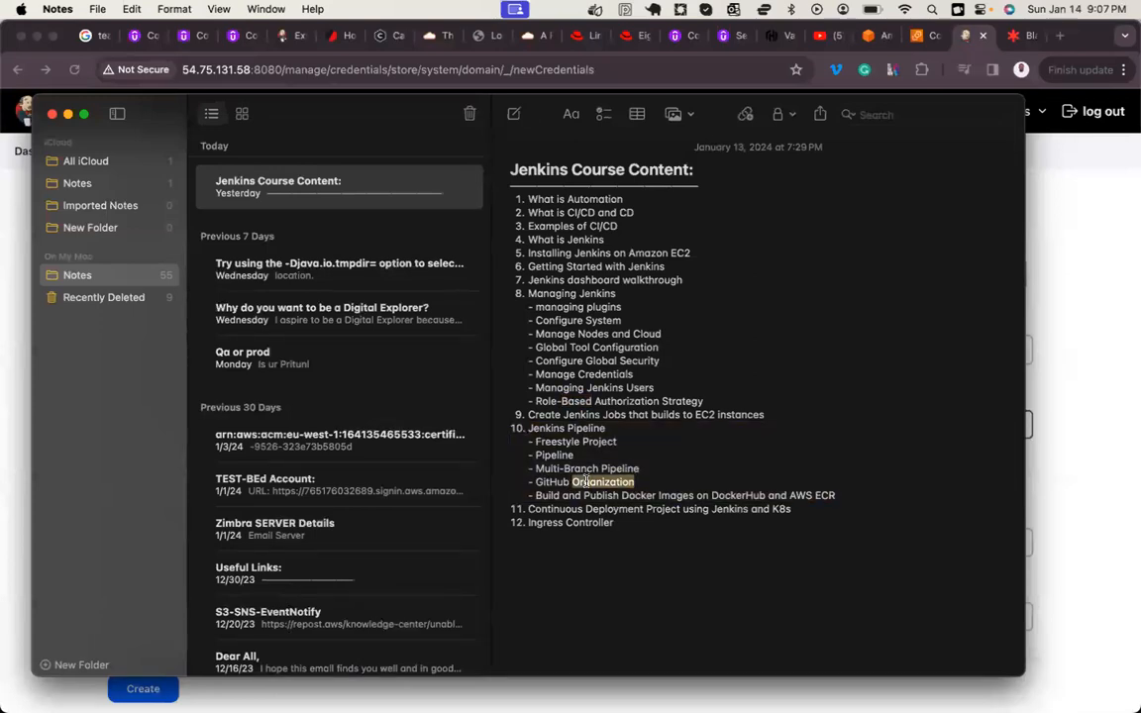
{"action": "left_click", "coordinate": [12, 419]}
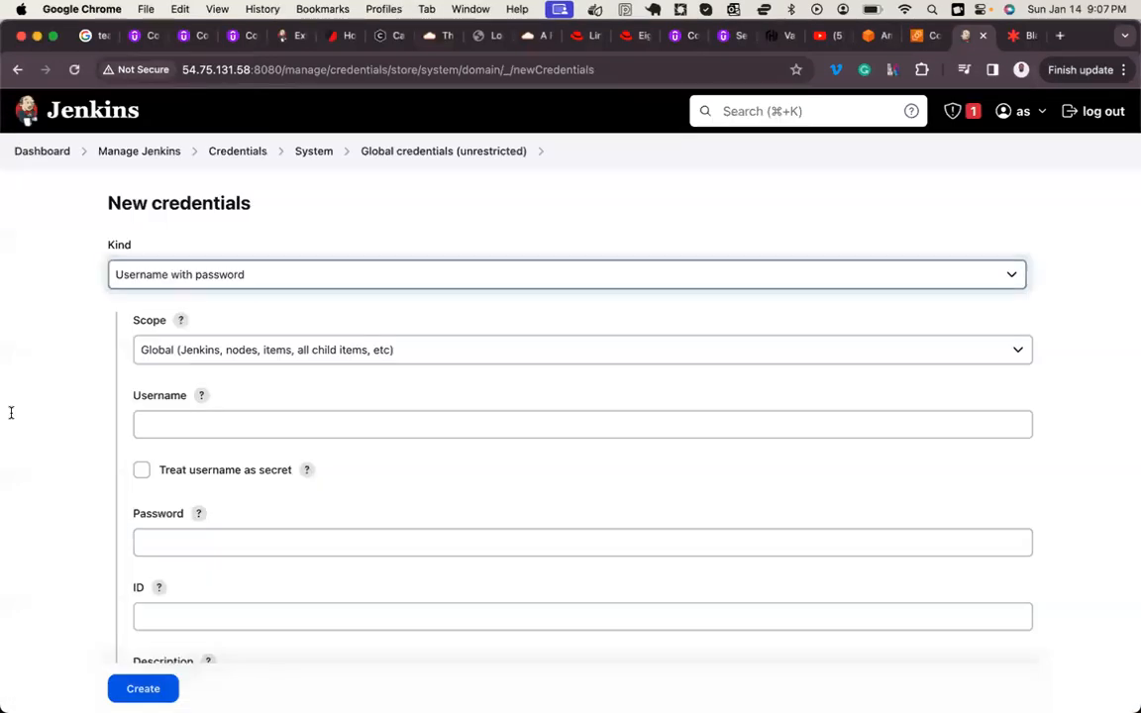
Step: Switch the new credentials' kind to GitHub App and examine the fields it requires, including App ID and Key
{"action": "left_click", "coordinate": [198, 276]}
{"action": "left_click", "coordinate": [157, 294]}
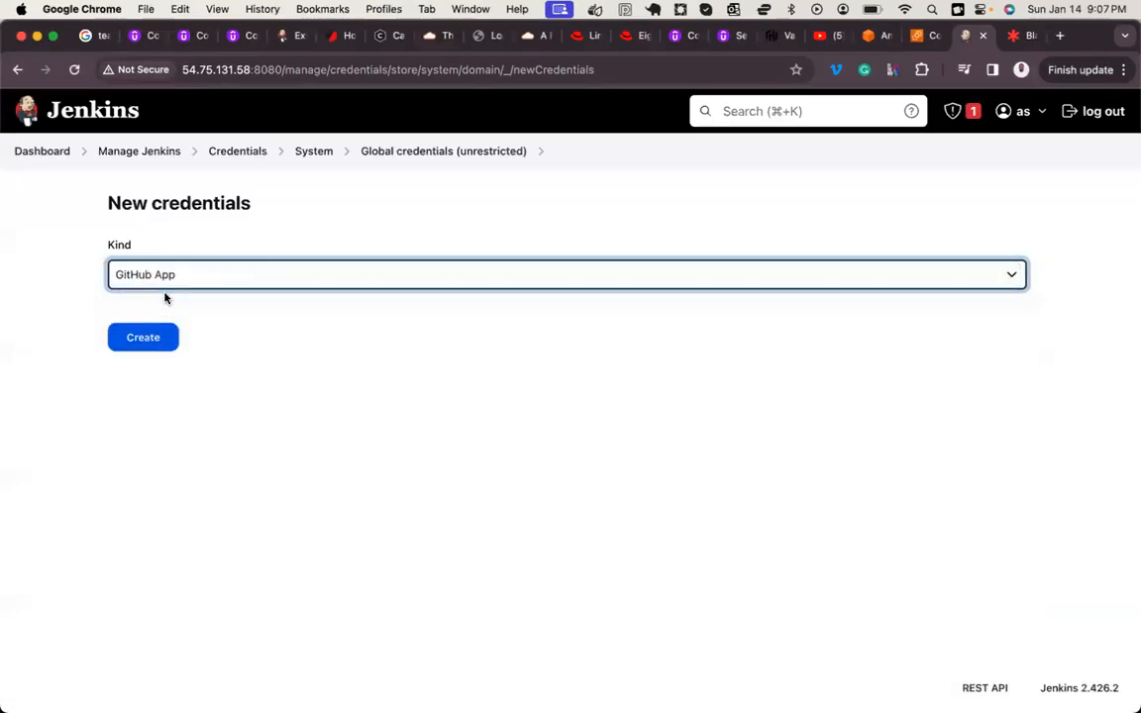
{"action": "scroll", "coordinate": [204, 416], "scroll_direction": "down", "scroll_amount": 2}
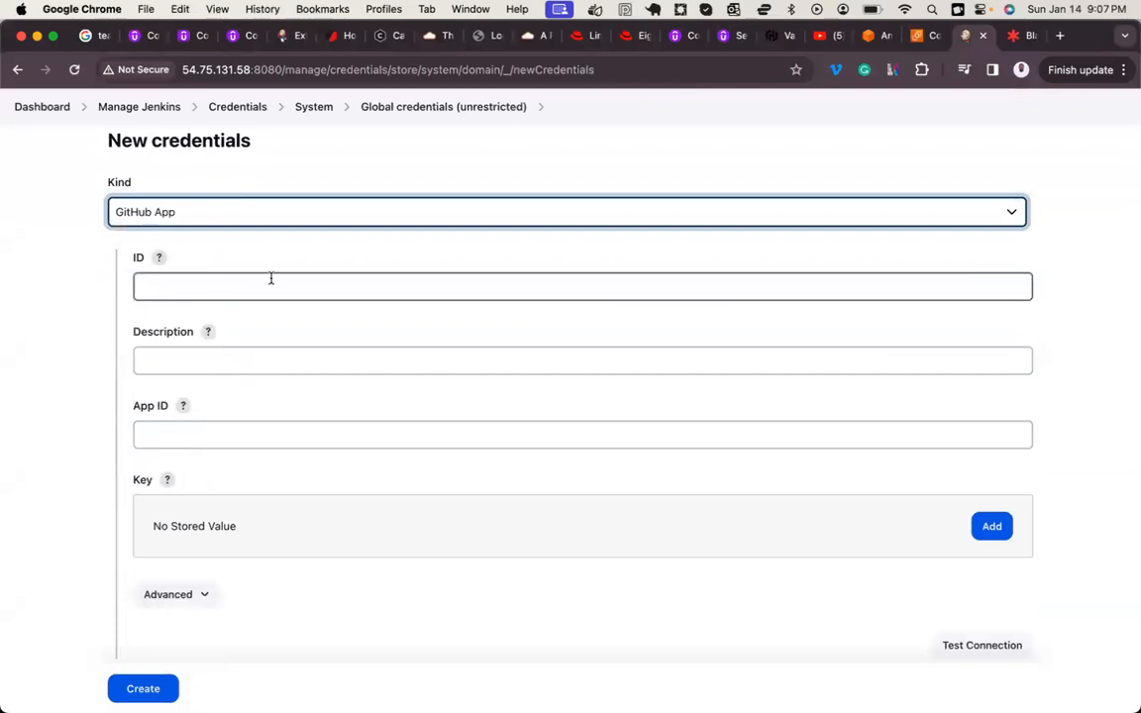
{"action": "left_click", "coordinate": [161, 428]}
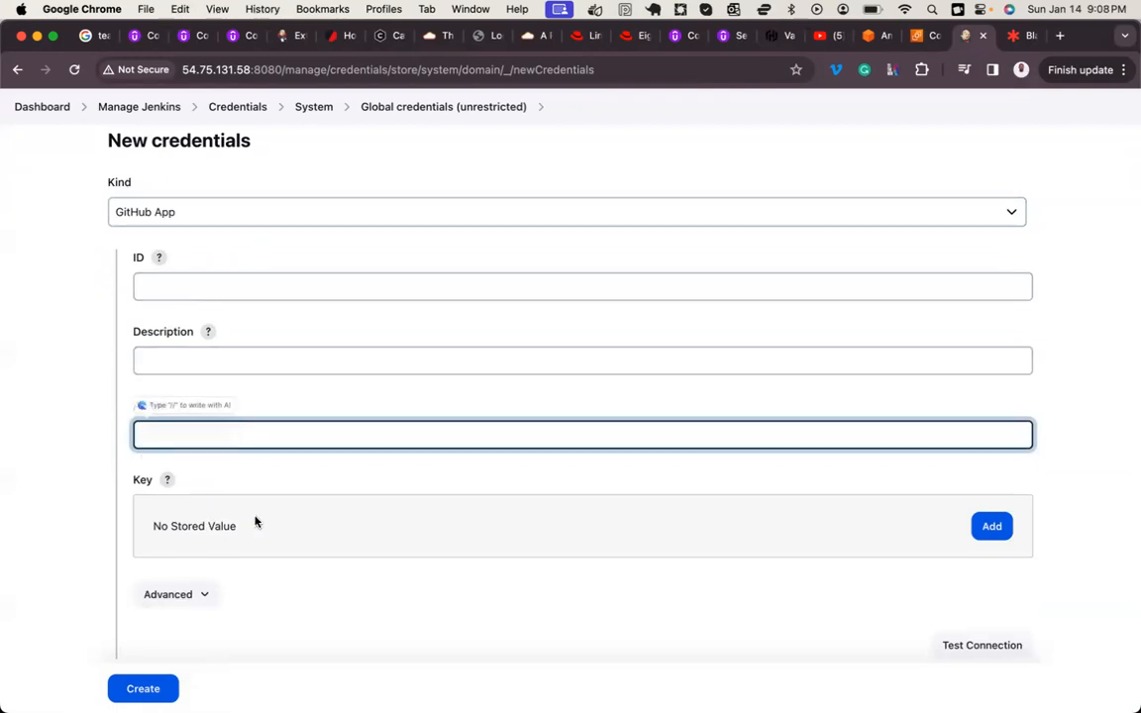
Step: Switch the kind to SSH Username with private key and to Secret file, examining the form fields of each
{"action": "left_click", "coordinate": [216, 211]}
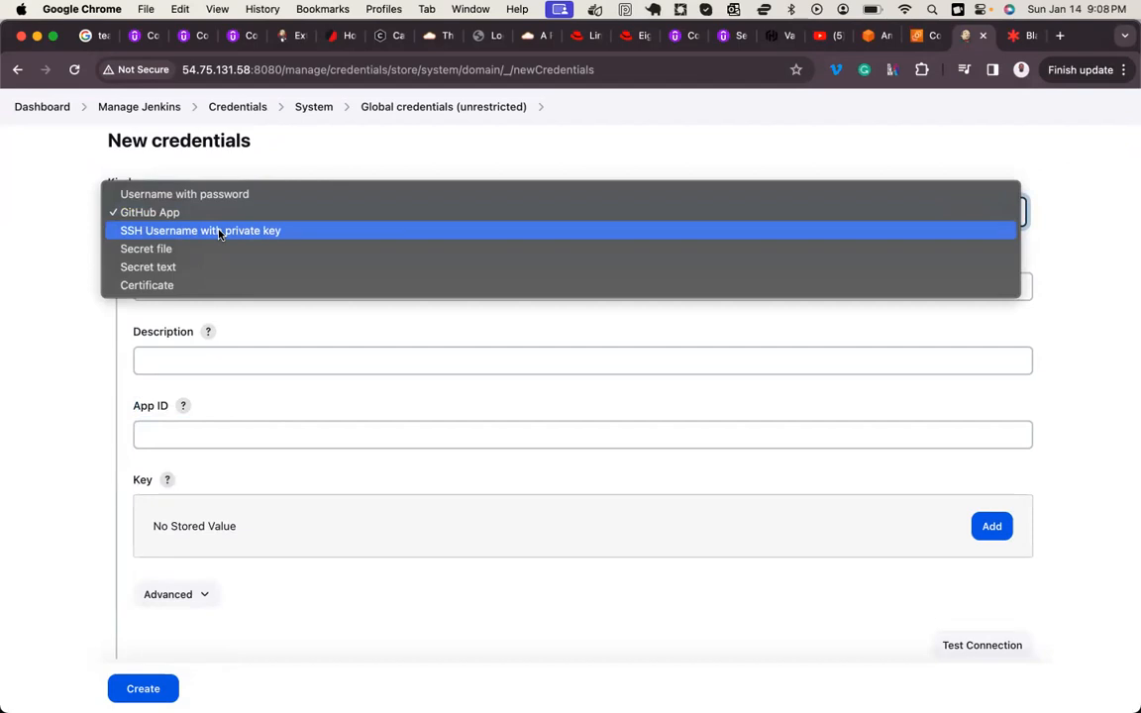
{"action": "left_click", "coordinate": [220, 230]}
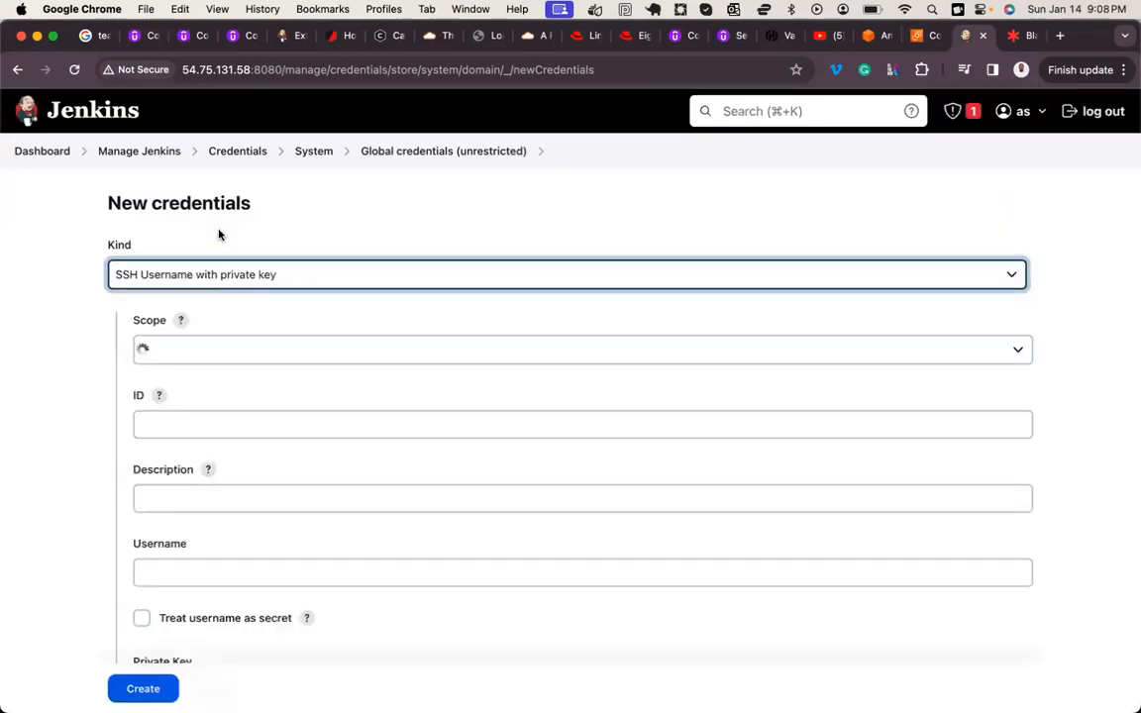
{"action": "left_click", "coordinate": [248, 270]}
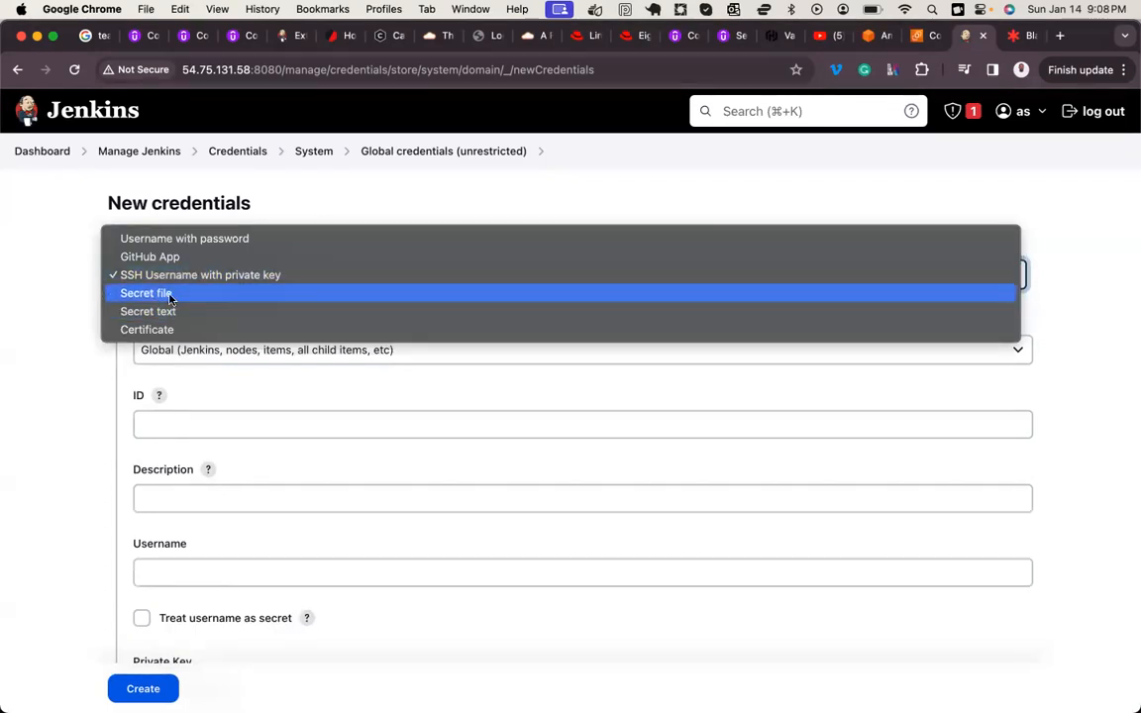
{"action": "left_click", "coordinate": [170, 296]}
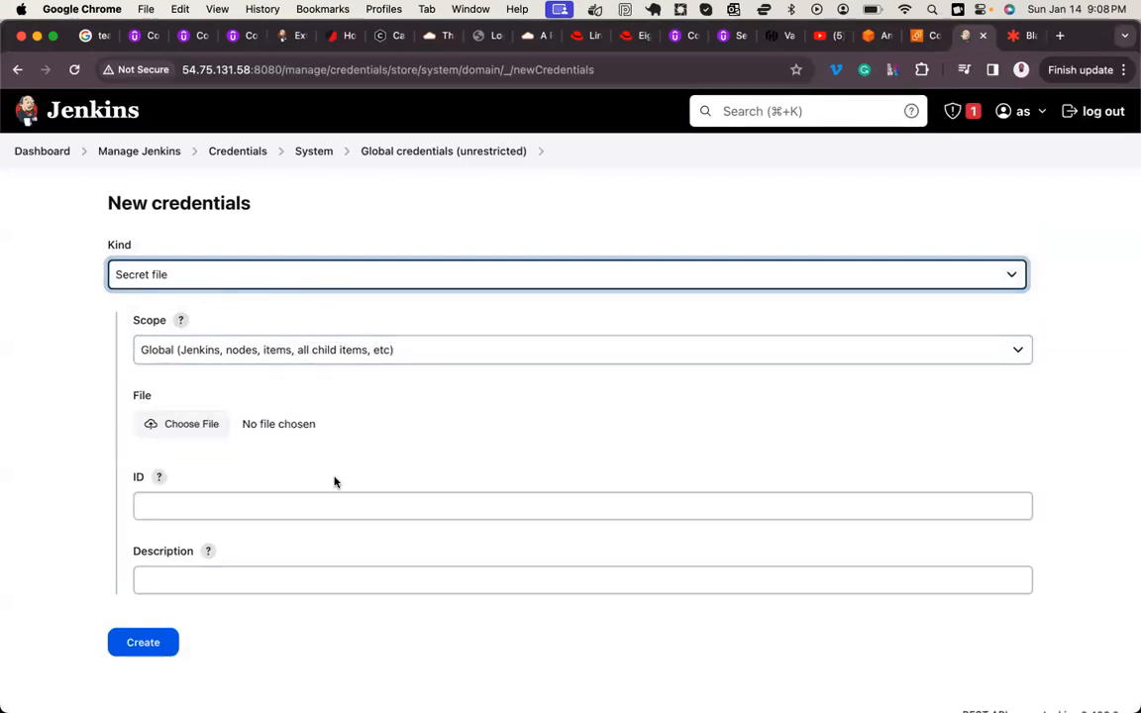
{"action": "scroll", "coordinate": [220, 446], "scroll_direction": "down", "scroll_amount": 1}
{"action": "scroll", "coordinate": [220, 446], "scroll_direction": "up", "scroll_amount": 1}
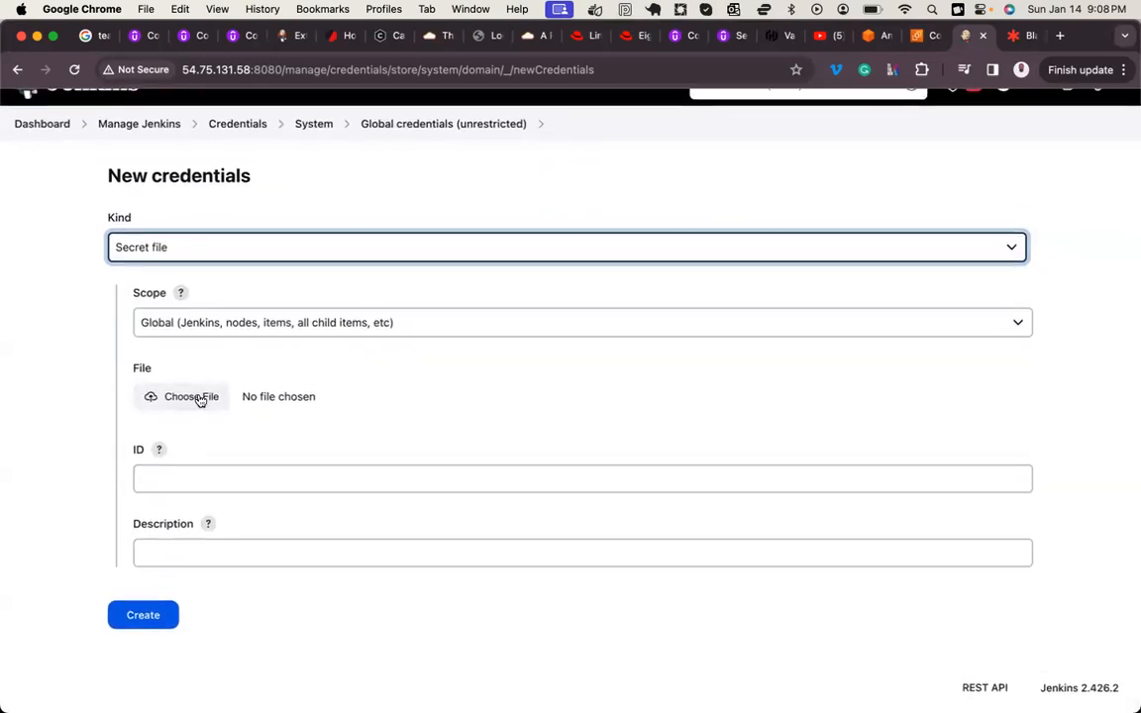
Step: Switch the kind to Secret text and to Certificate, examining the form for each
{"action": "left_click", "coordinate": [173, 252]}
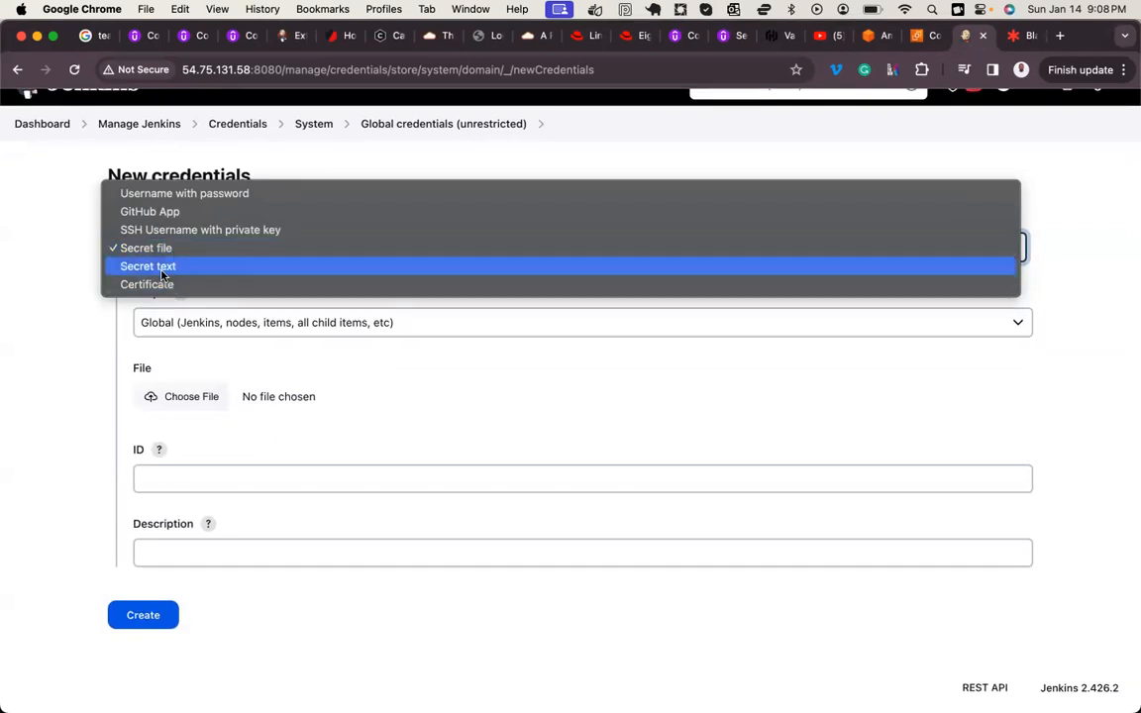
{"action": "left_click", "coordinate": [204, 265]}
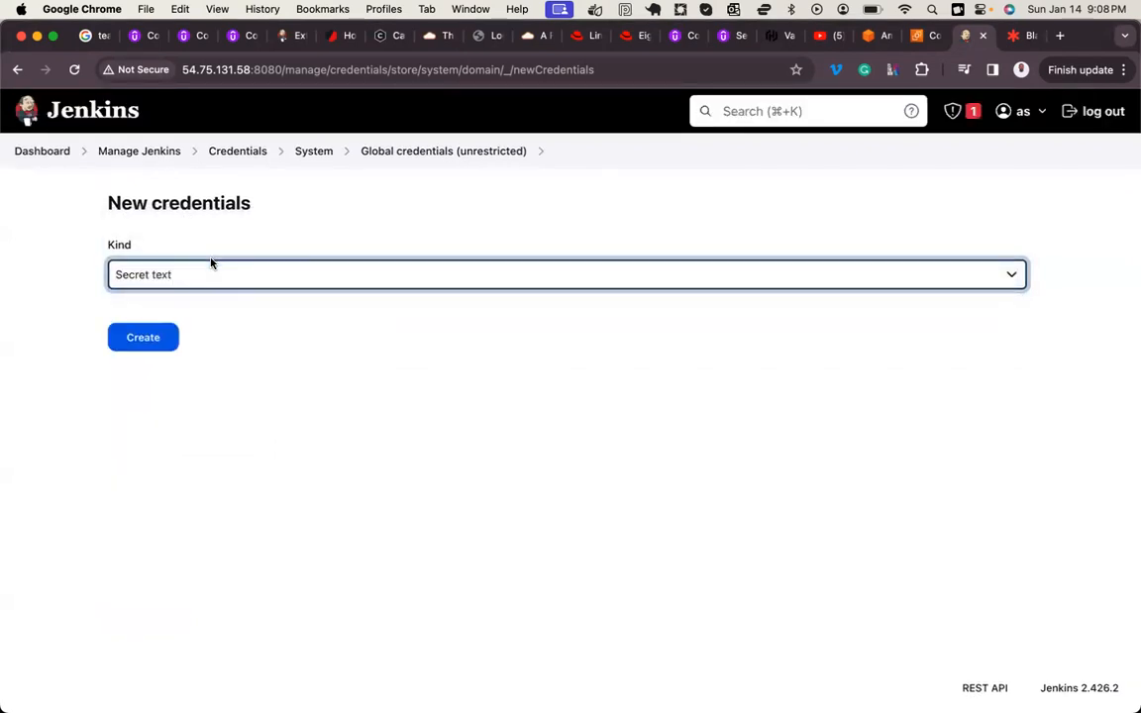
{"action": "left_click", "coordinate": [178, 274]}
{"action": "left_click", "coordinate": [151, 294]}
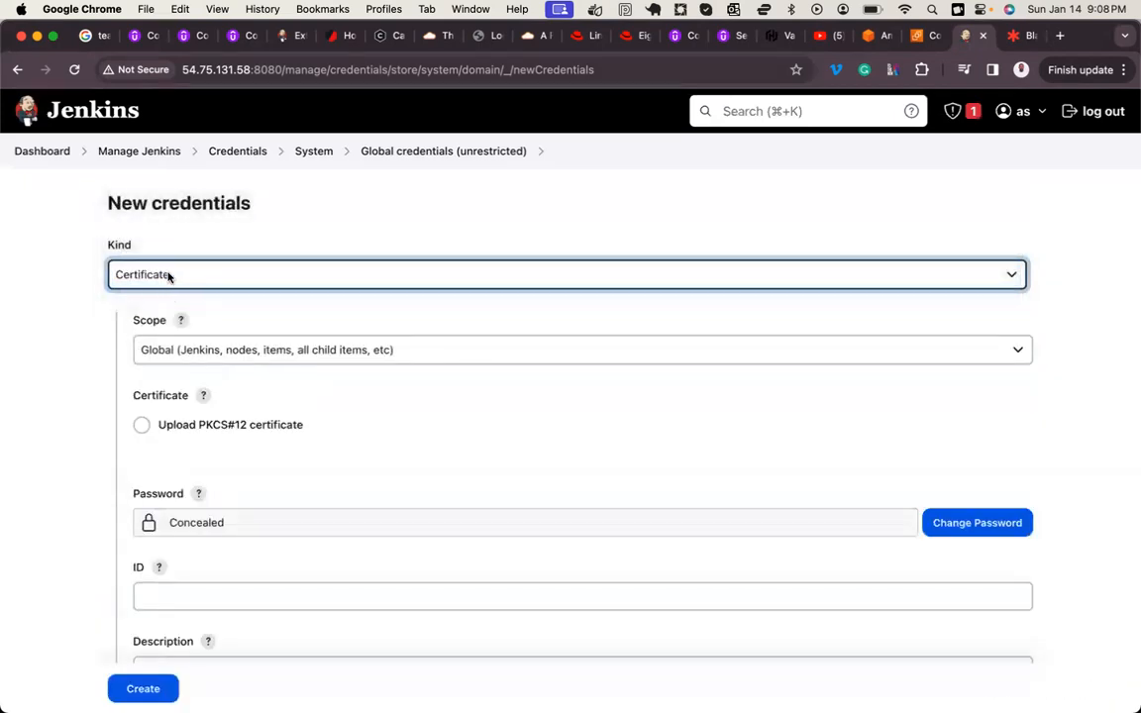
{"action": "left_click", "coordinate": [169, 276]}
{"action": "left_click", "coordinate": [66, 286]}
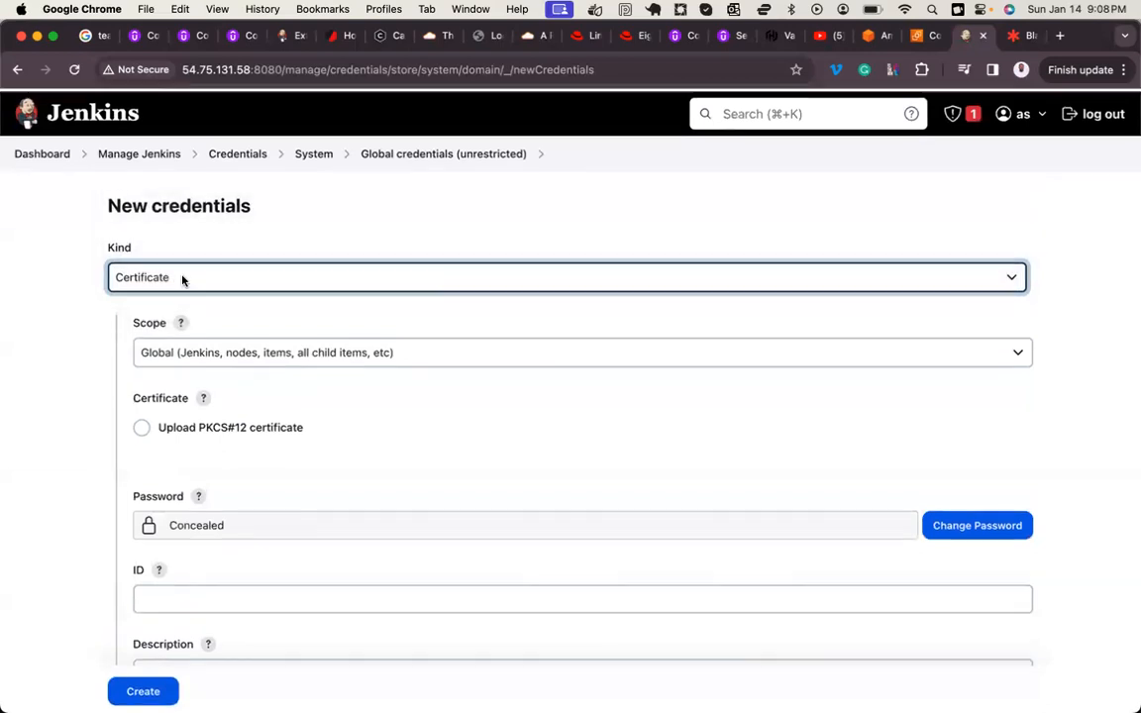
Step: Set the kind to Username with password and enter the DockerHub account's username and password, keeping the Global scope
{"action": "left_click", "coordinate": [180, 276]}
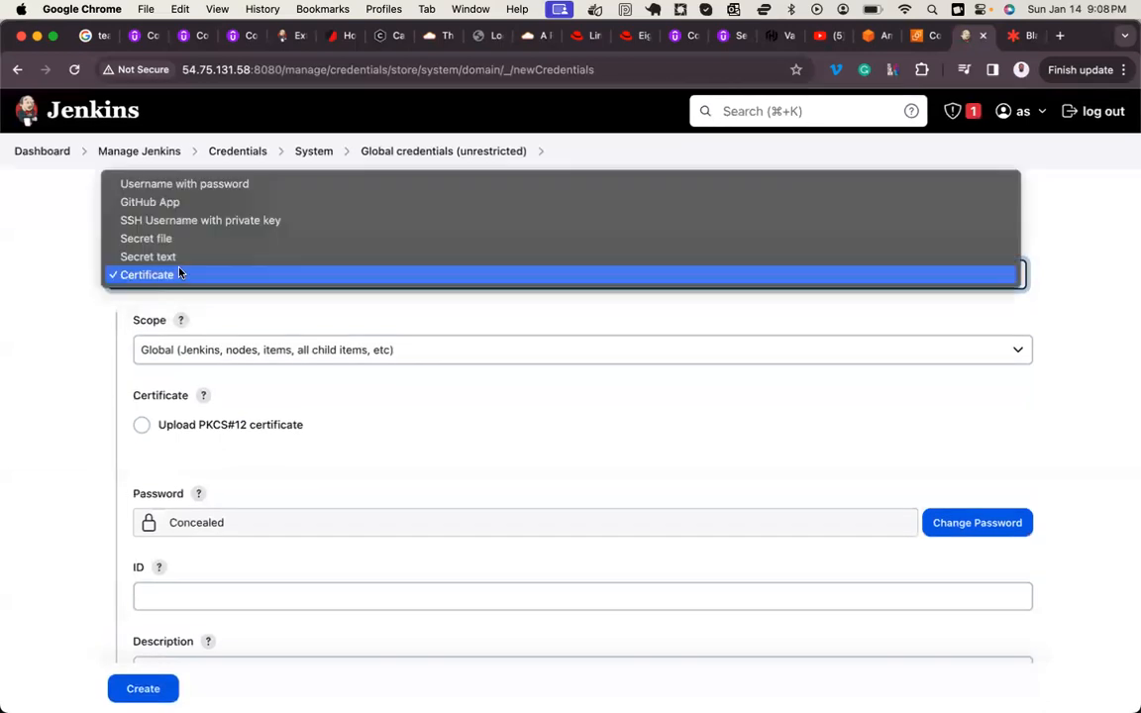
{"action": "left_click", "coordinate": [219, 188]}
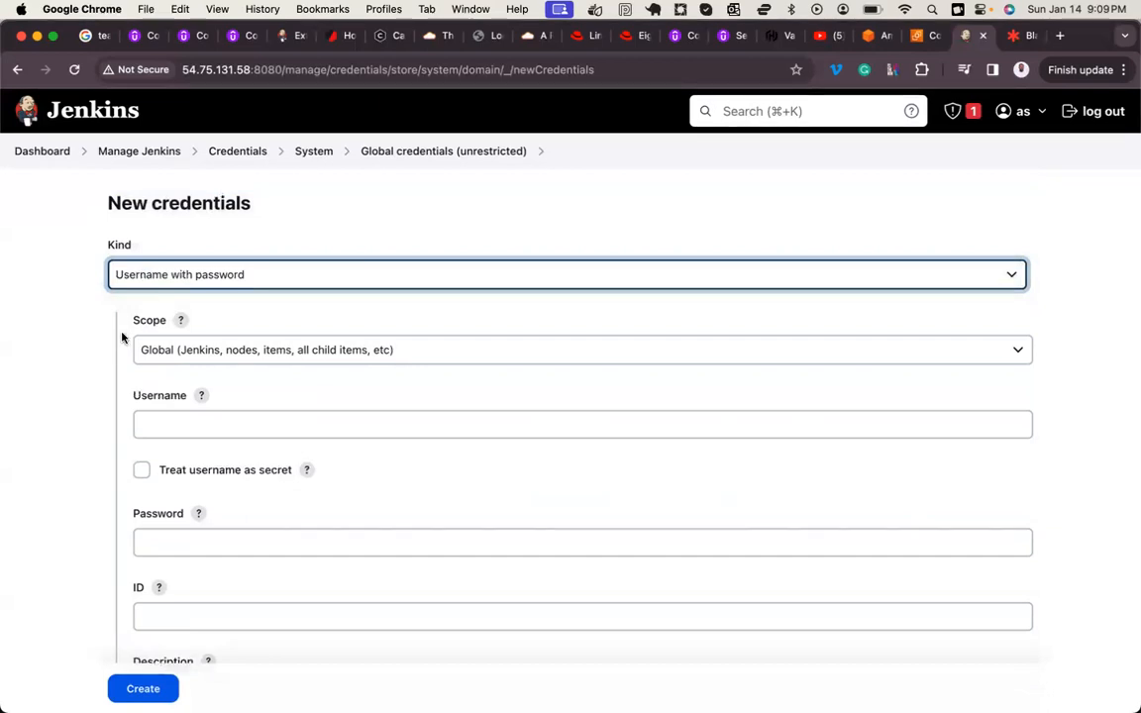
{"action": "scroll", "coordinate": [120, 342], "scroll_direction": "down", "scroll_amount": 3}
{"action": "left_click", "coordinate": [165, 290]}
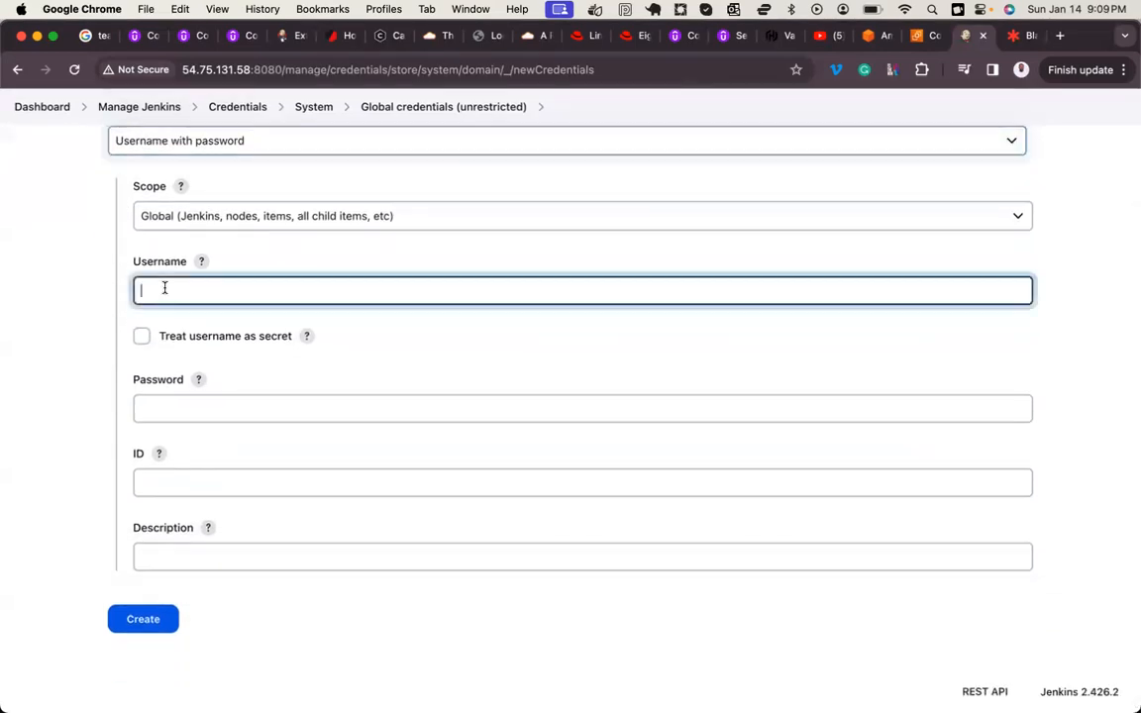
{"action": "type", "text": "frank"}
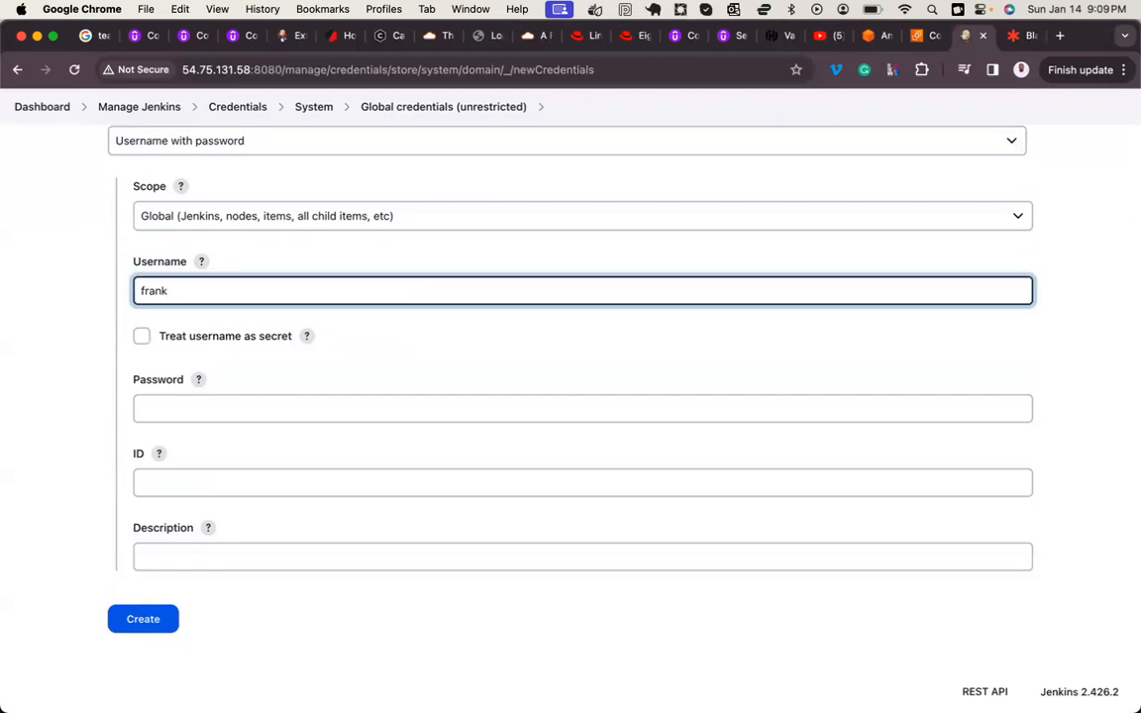
{"action": "type", "text": "isinfotech"}
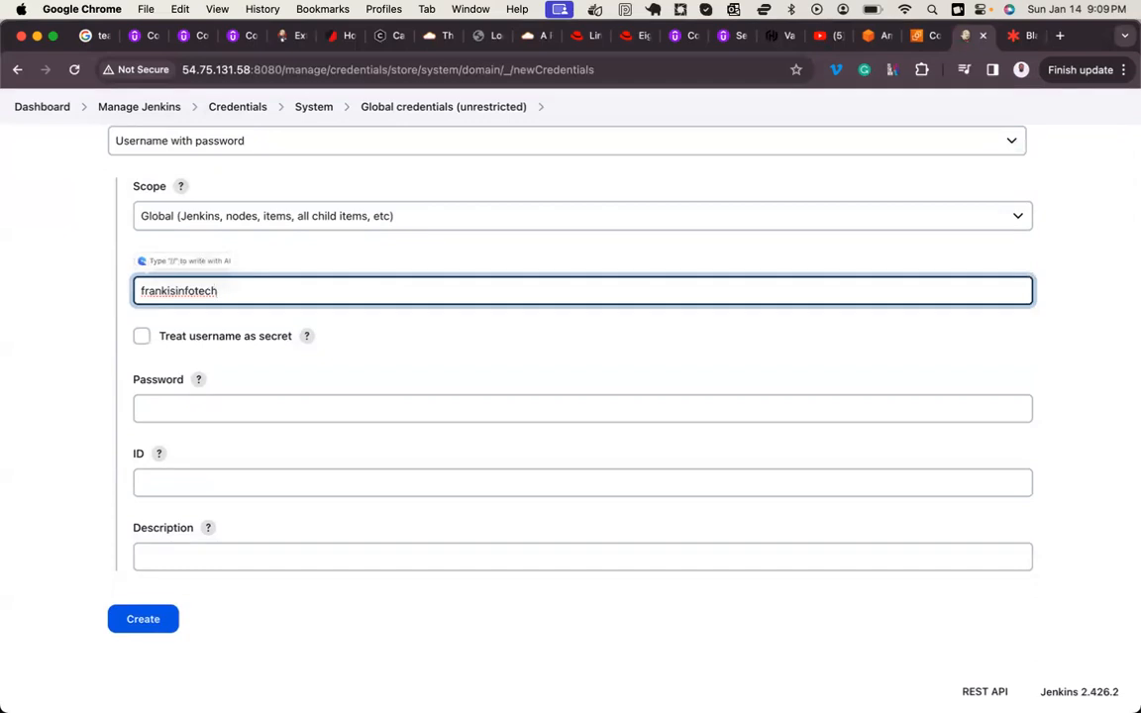
{"action": "left_click", "coordinate": [170, 416]}
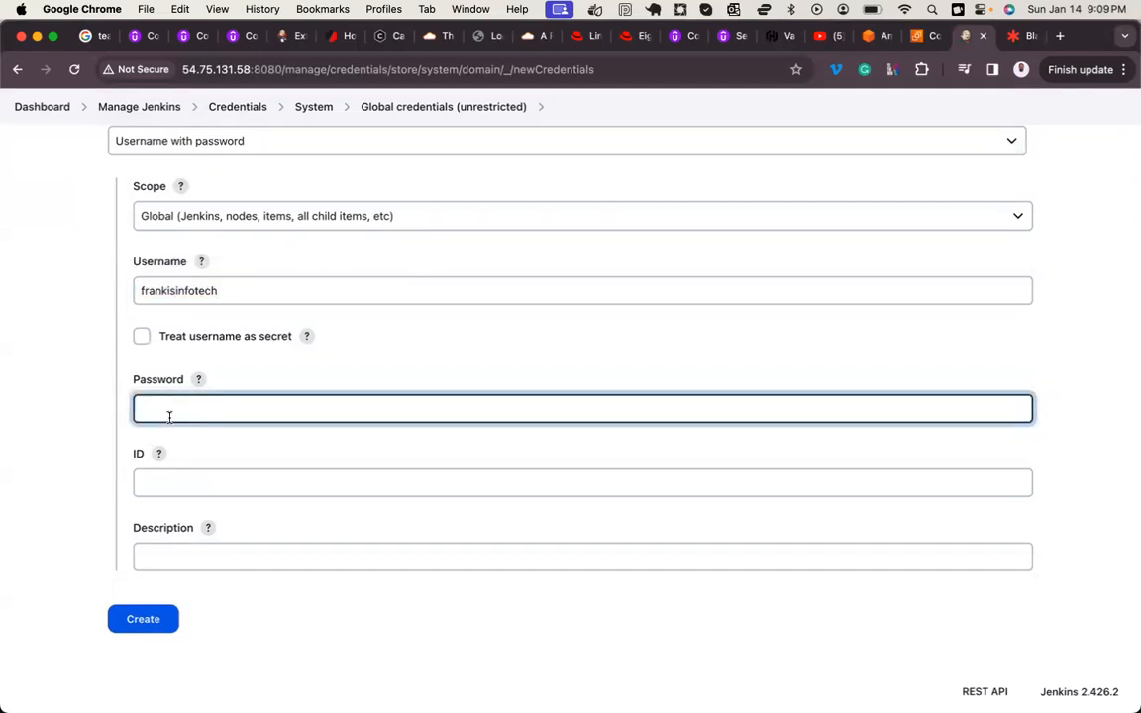
{"action": "type", "text": "•••••••••••••"}
Step: Give the credentials the ID and description DOCKER_HUB, create them, and dismiss the browser's saved-password warning
{"action": "left_click", "coordinate": [171, 486]}
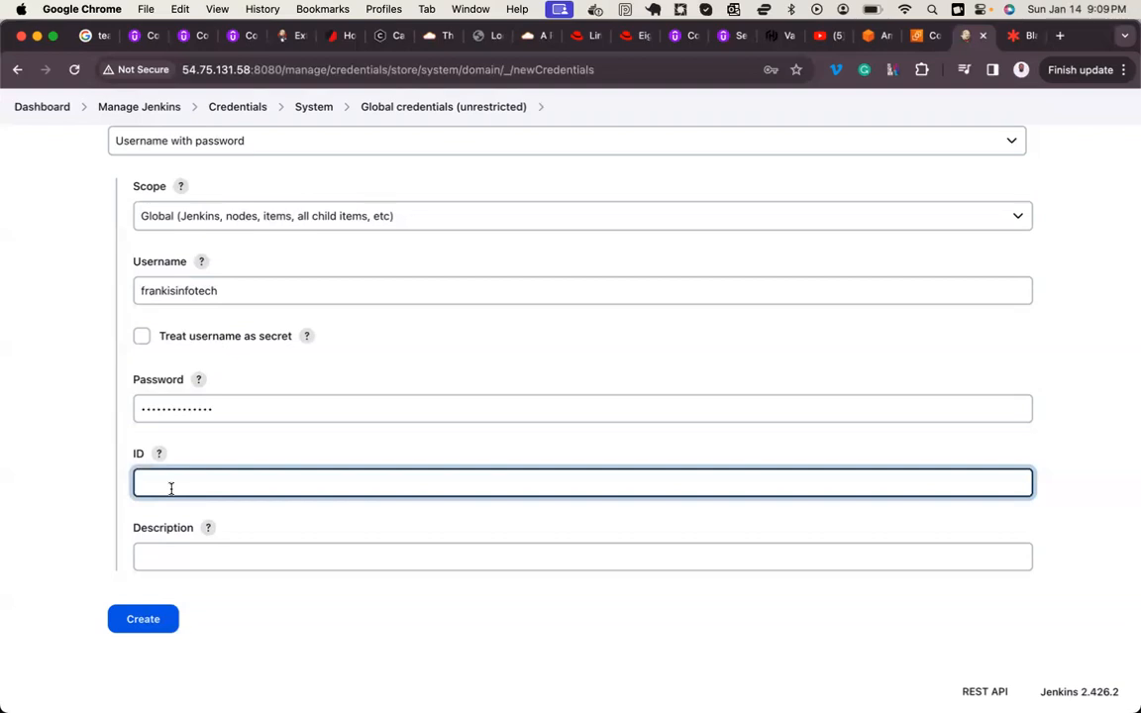
{"action": "type", "text": "DOCKER_HUB"}
{"action": "mouse_move", "coordinate": [637, 710]}
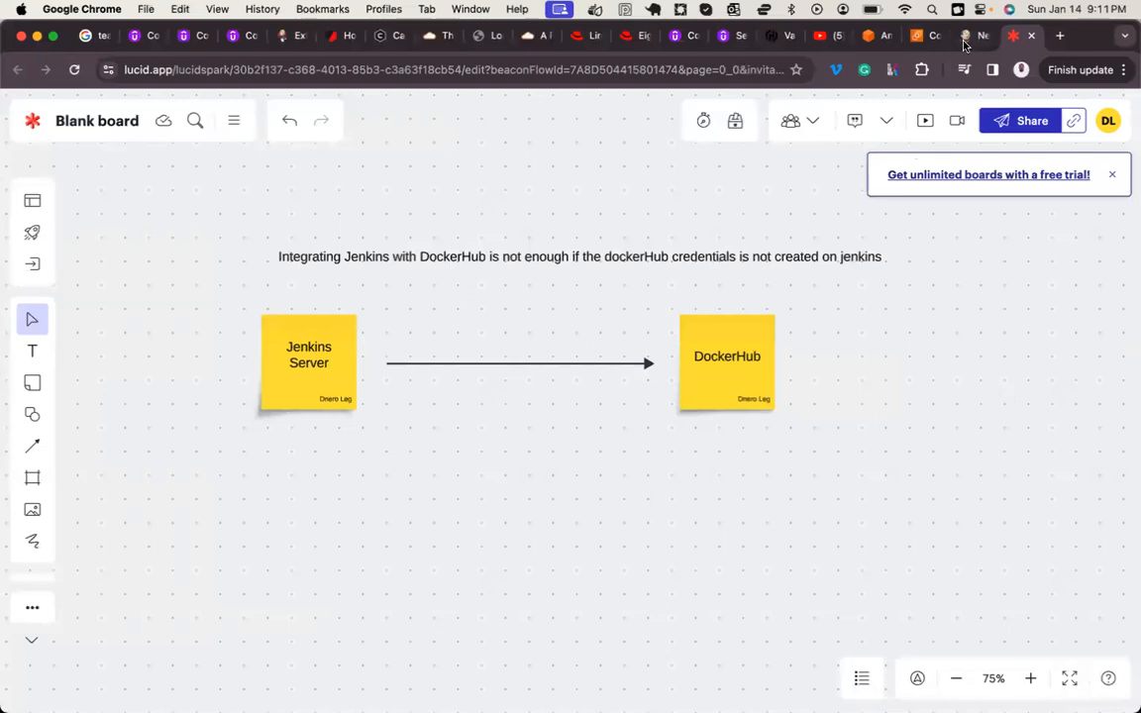
{"action": "left_click", "coordinate": [968, 36]}
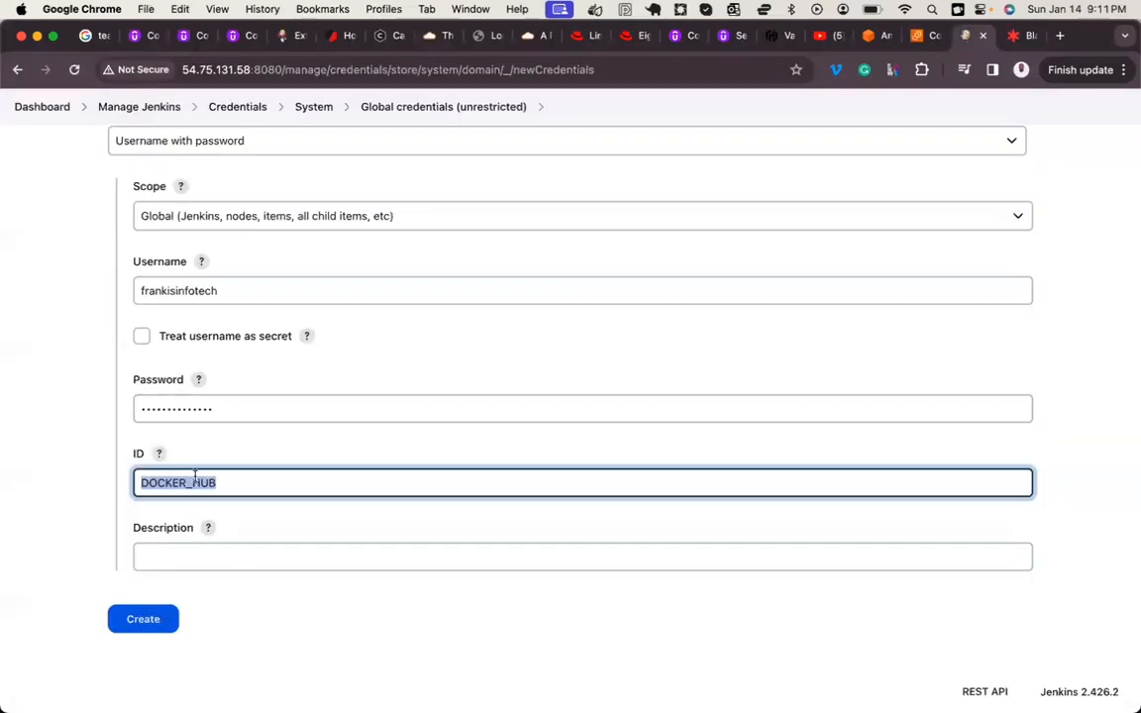
{"action": "key", "text": "super+c"}
{"action": "left_click", "coordinate": [189, 558]}
{"action": "key", "text": "super+v"}
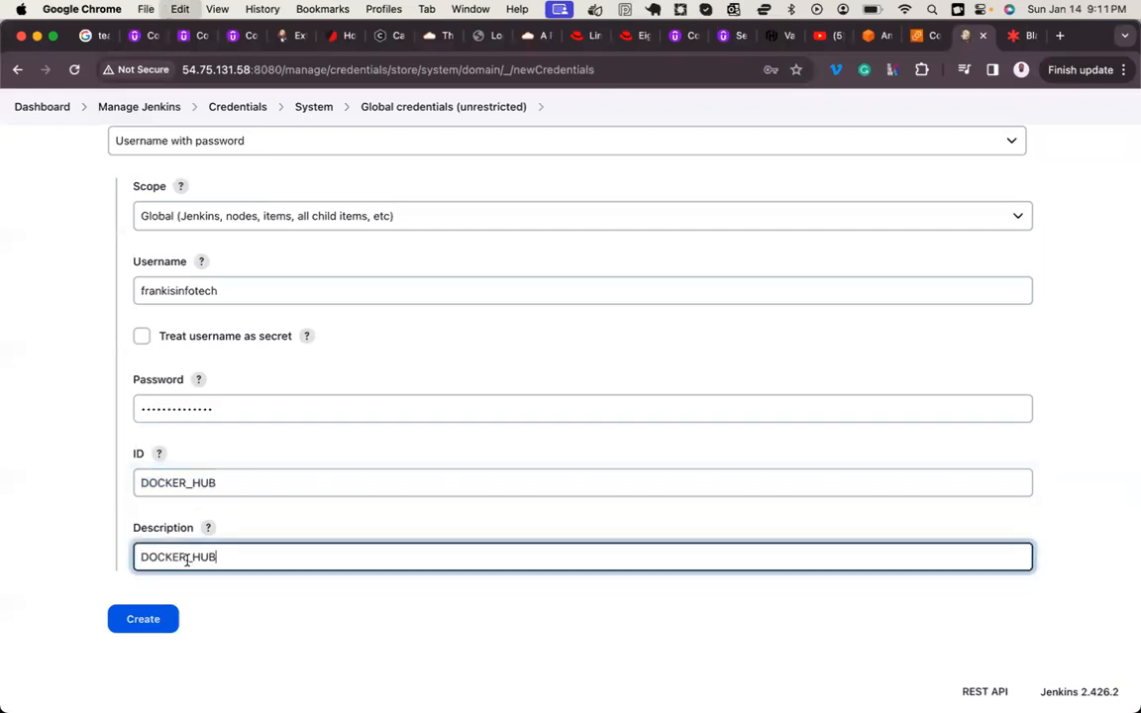
{"action": "left_click", "coordinate": [157, 622]}
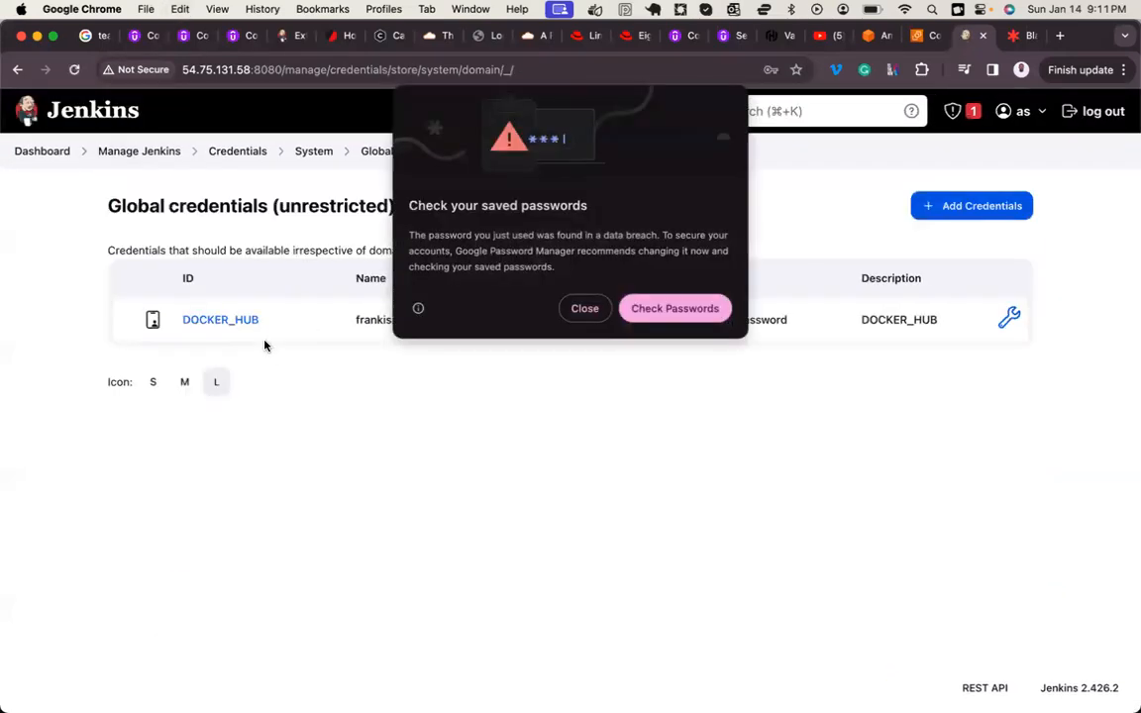
{"action": "left_click", "coordinate": [580, 309]}
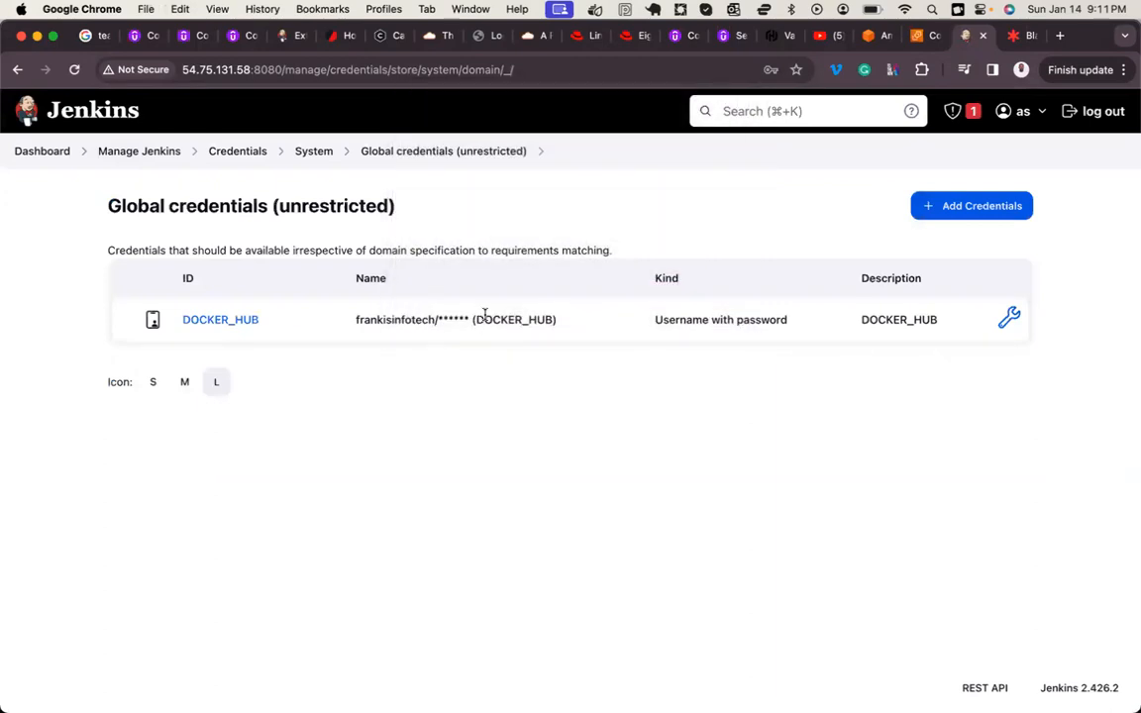
Step: Examine the username, masked password and description shown in the new DOCKER_HUB entry's name
{"action": "double_click", "coordinate": [387, 319]}
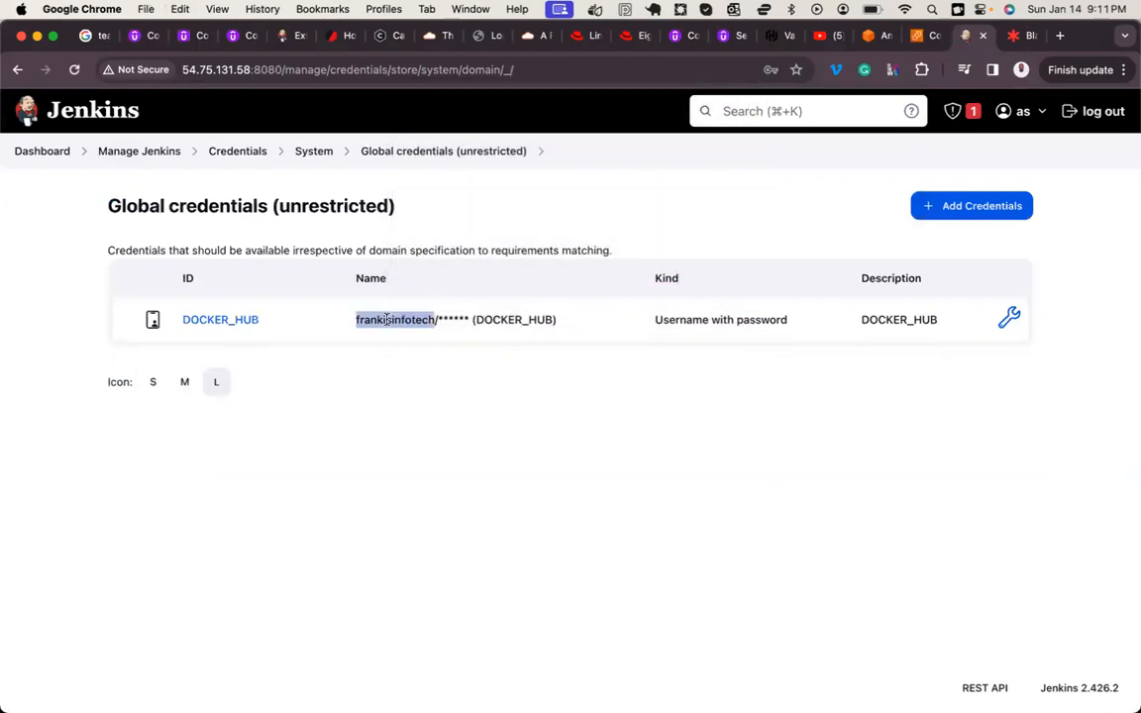
{"action": "left_click", "coordinate": [459, 319]}
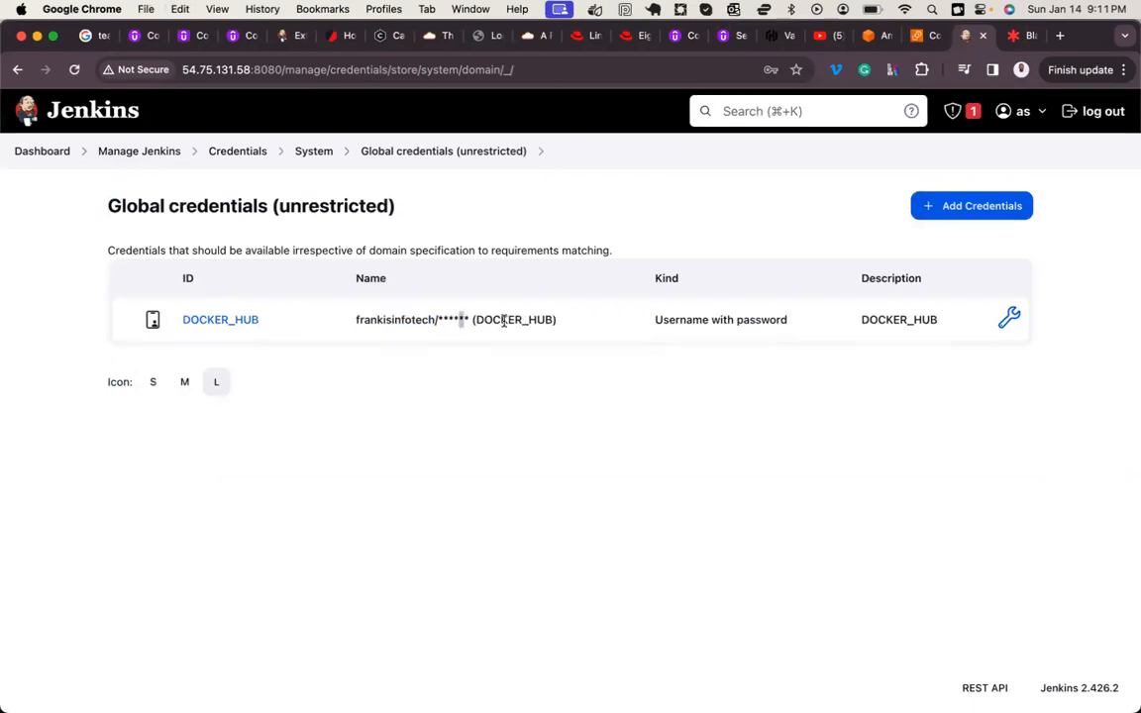
{"action": "double_click", "coordinate": [505, 320]}
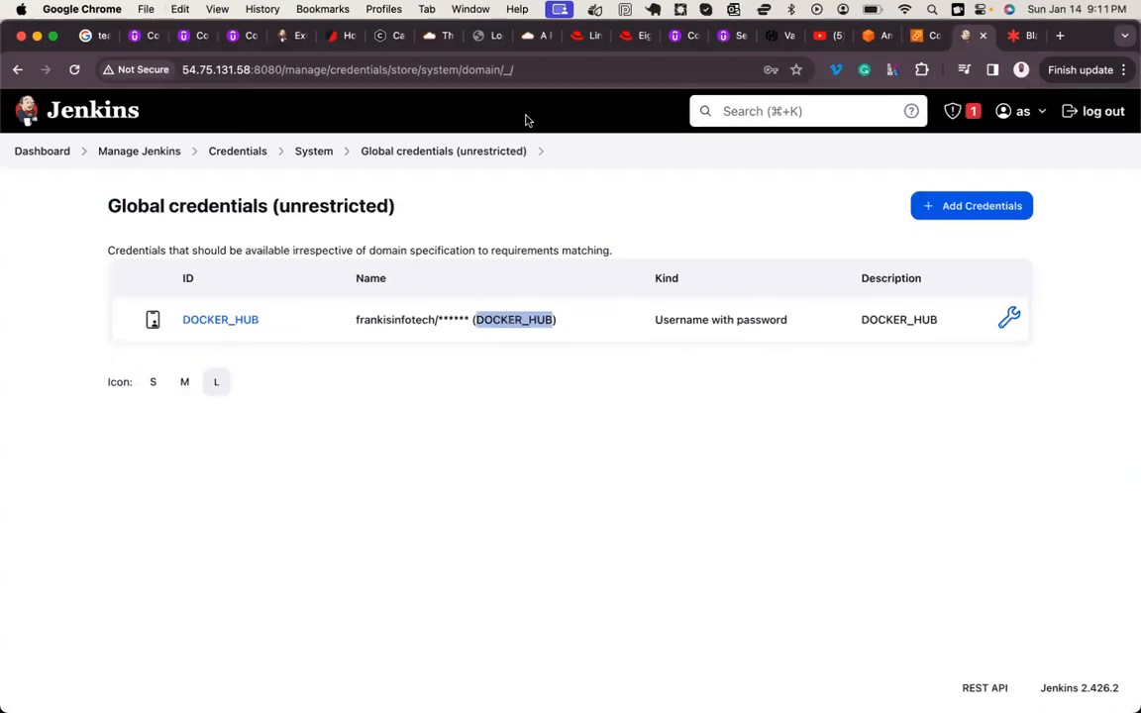
Step: Open Credential Providers from Manage Jenkins and review the available provider options, keeping All available
{"action": "left_click", "coordinate": [154, 151]}
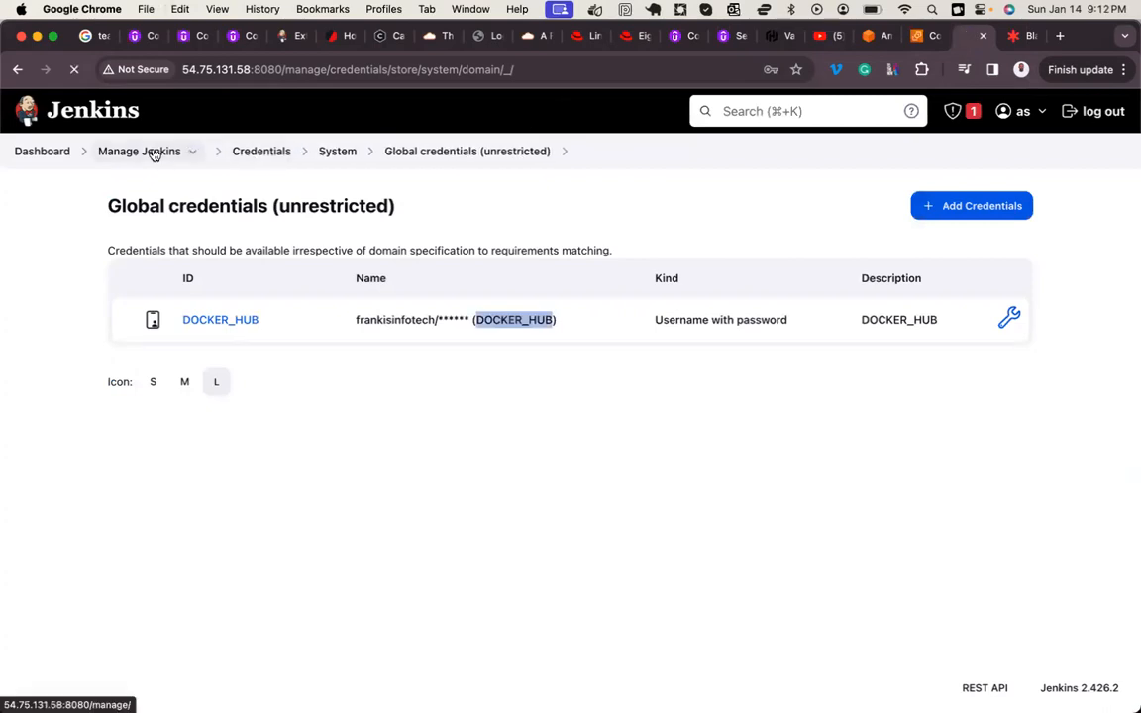
{"action": "scroll", "coordinate": [673, 491], "scroll_direction": "down", "scroll_amount": 2}
{"action": "scroll", "coordinate": [673, 491], "scroll_direction": "down", "scroll_amount": 2}
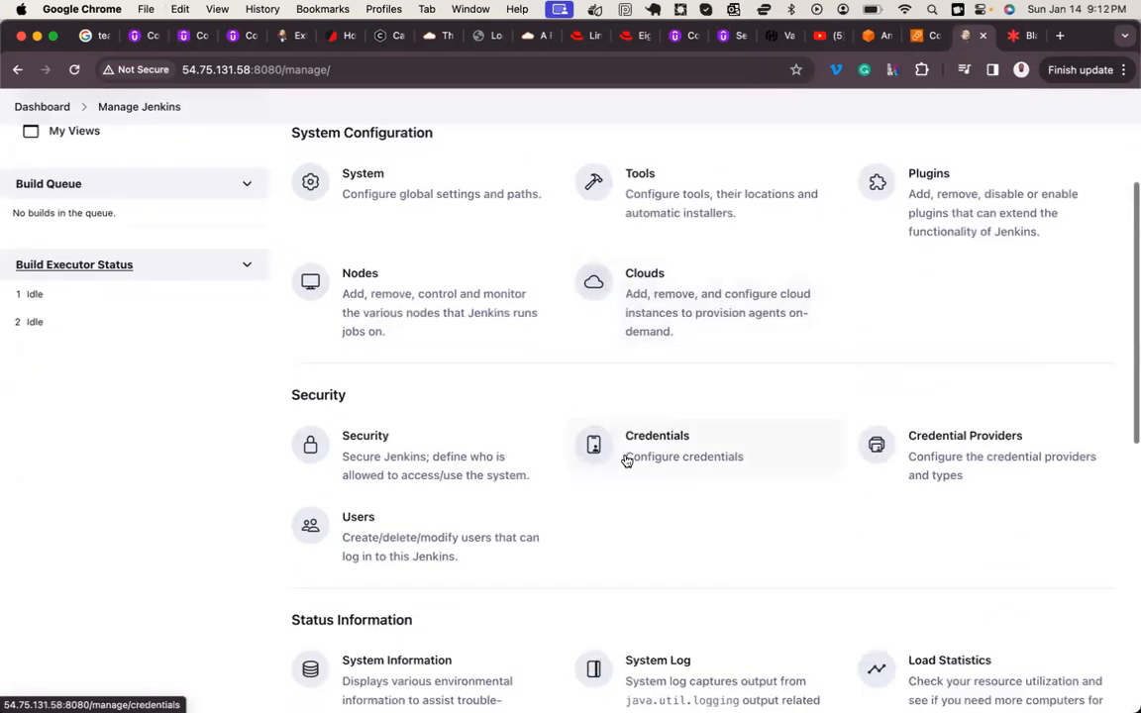
{"action": "scroll", "coordinate": [697, 453], "scroll_direction": "down", "scroll_amount": 2}
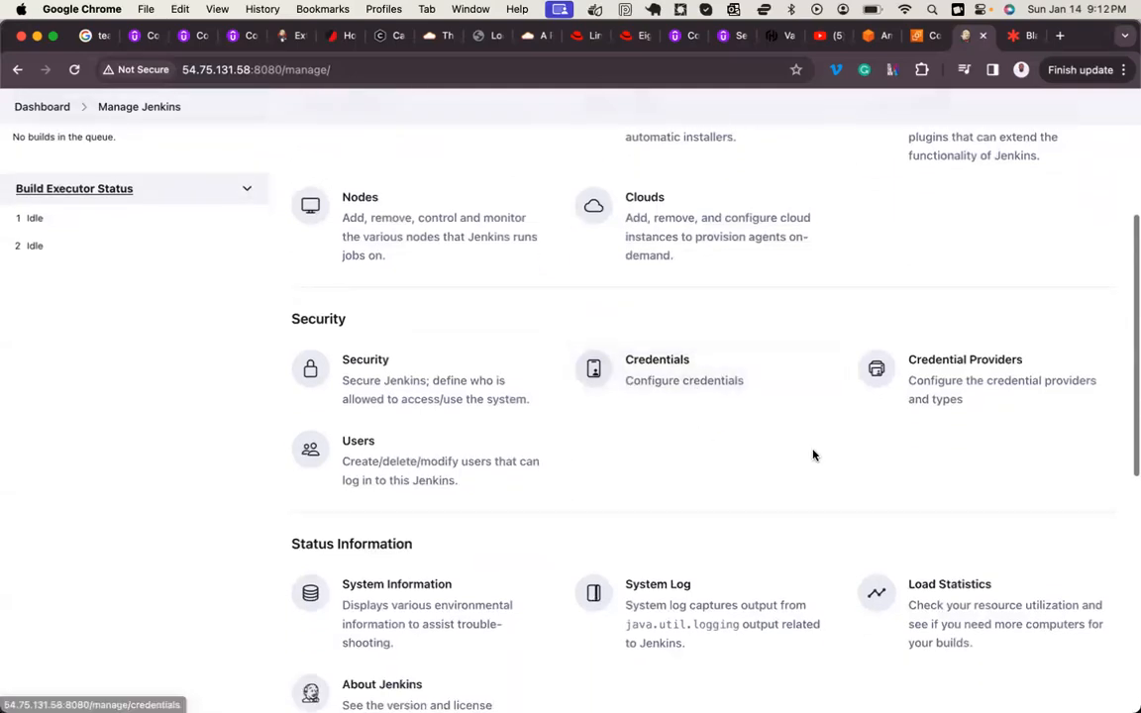
{"action": "left_click", "coordinate": [988, 376]}
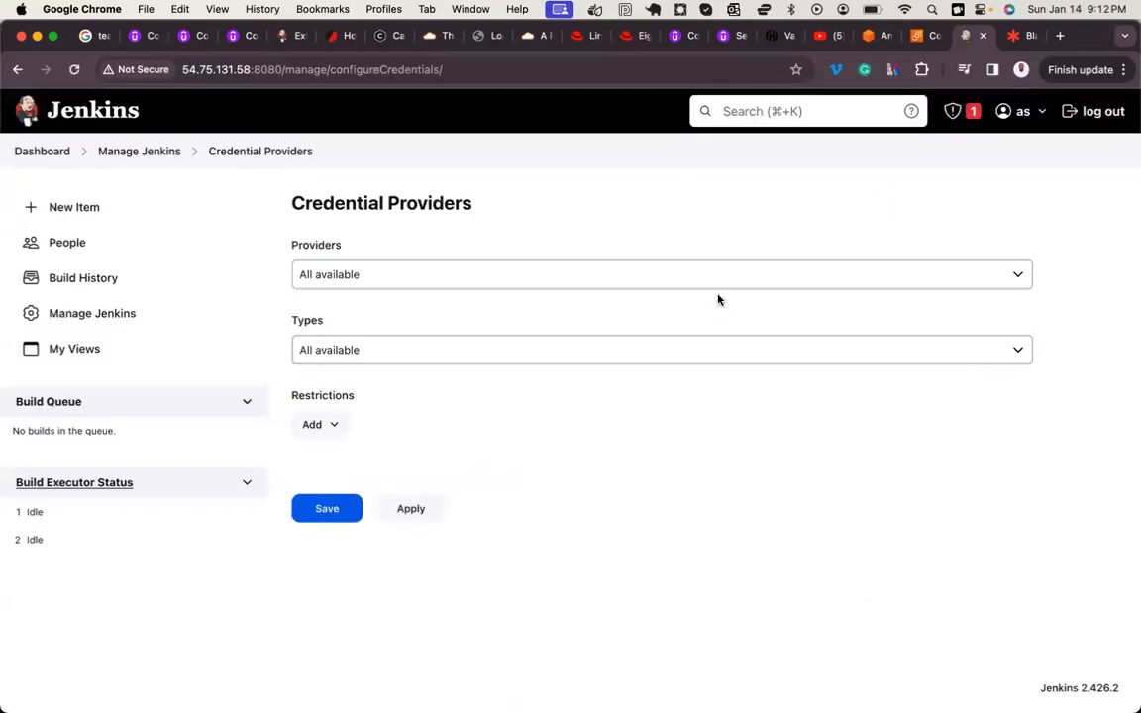
{"action": "left_click", "coordinate": [471, 271]}
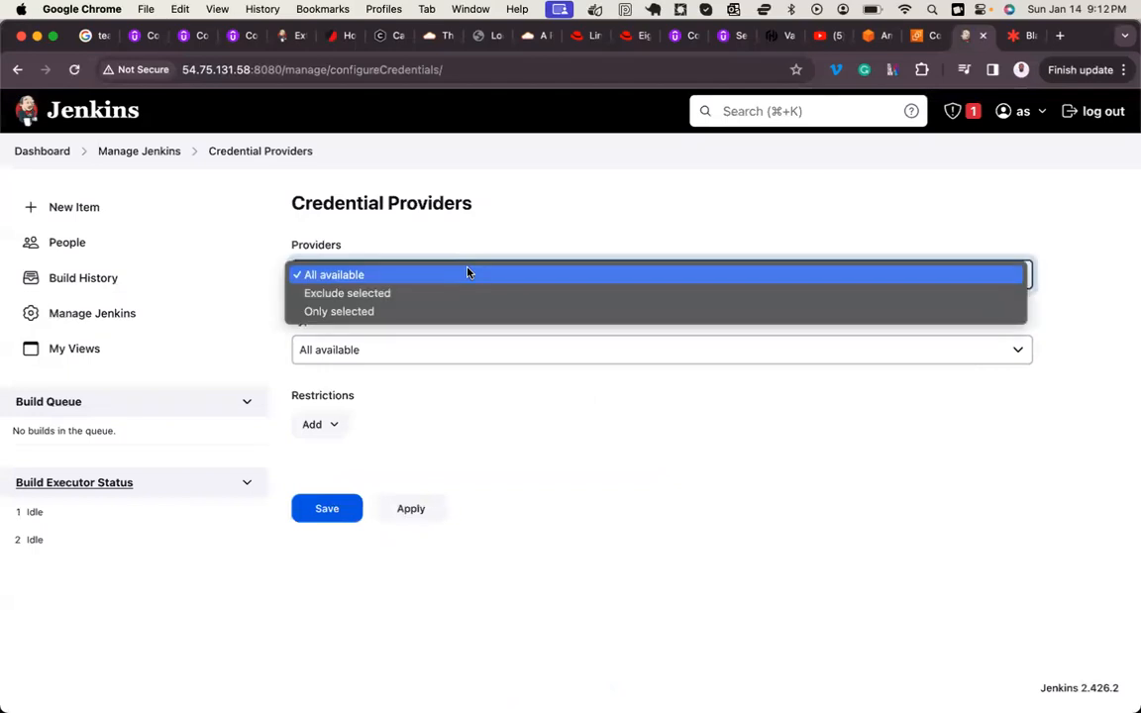
{"action": "left_click", "coordinate": [540, 226]}
Step: Return to Manage Jenkins and open the Users page in the Security section
{"action": "left_click", "coordinate": [158, 154]}
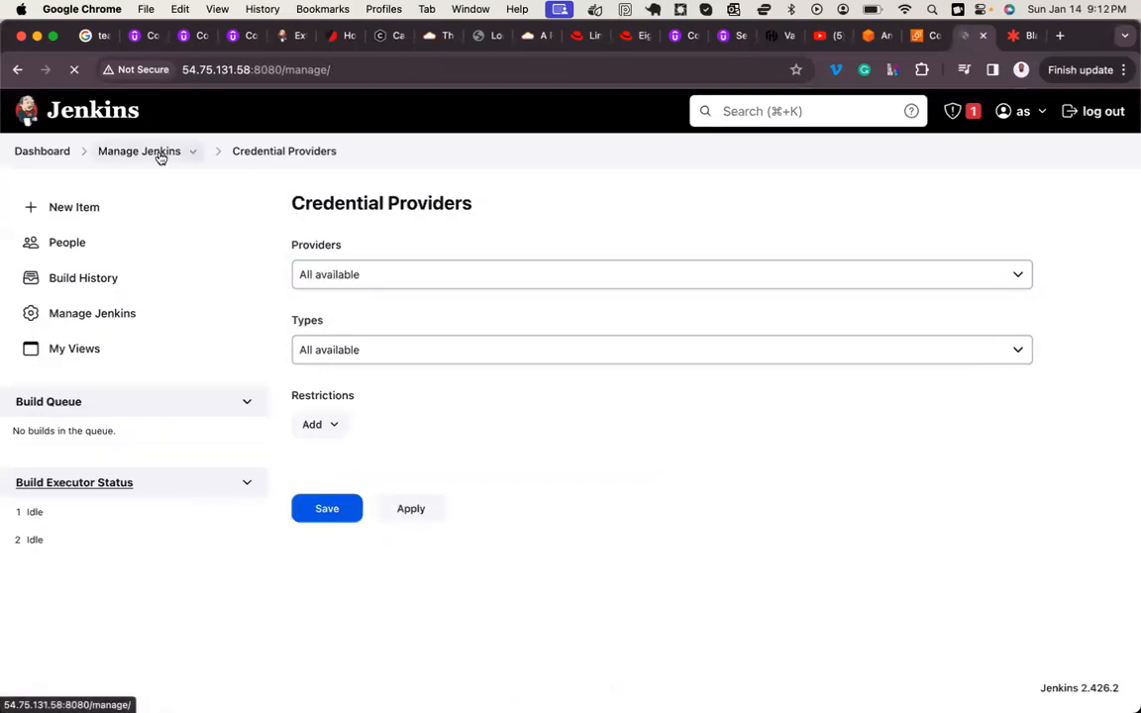
{"action": "scroll", "coordinate": [383, 373], "scroll_direction": "down", "scroll_amount": 1}
{"action": "scroll", "coordinate": [383, 374], "scroll_direction": "down", "scroll_amount": 4}
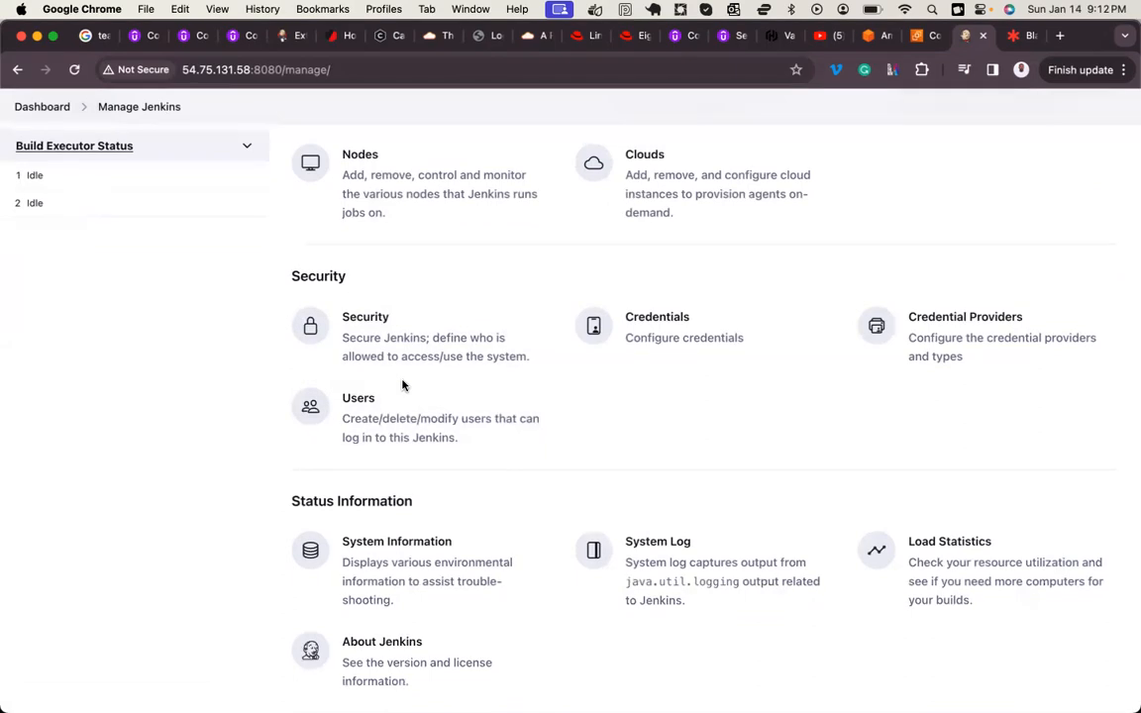
{"action": "left_click", "coordinate": [404, 437]}
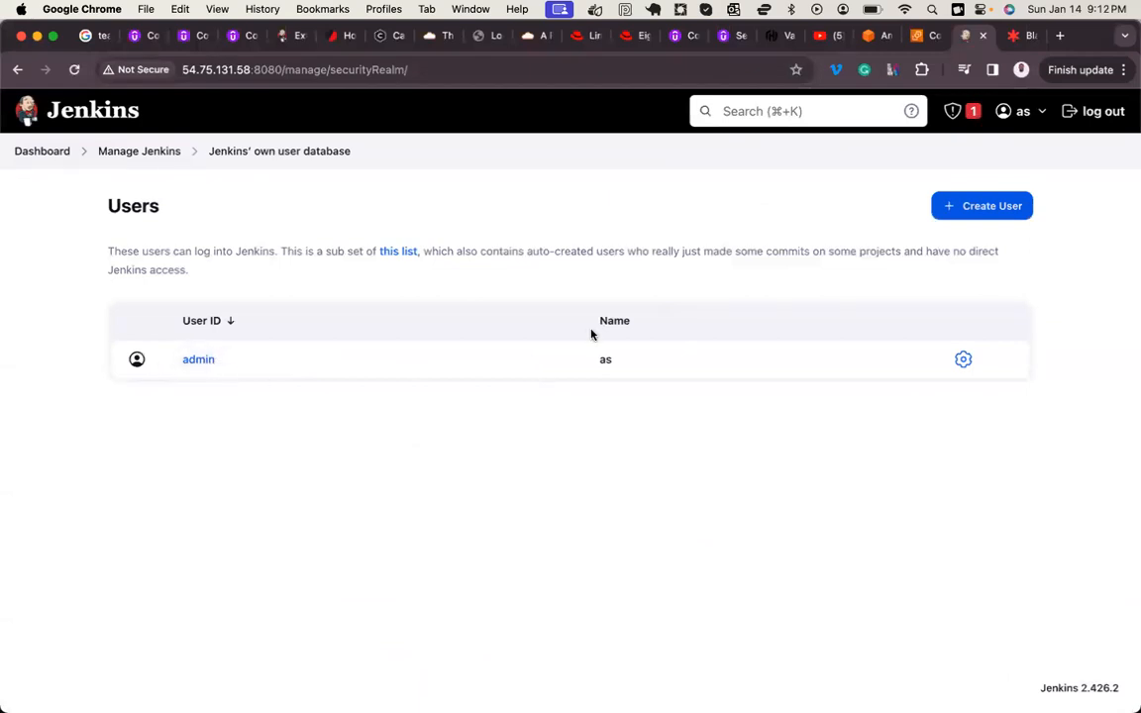
Step: Start creating a new Jenkins user, entering a username and the account password with its confirmation
{"action": "left_click", "coordinate": [1004, 216]}
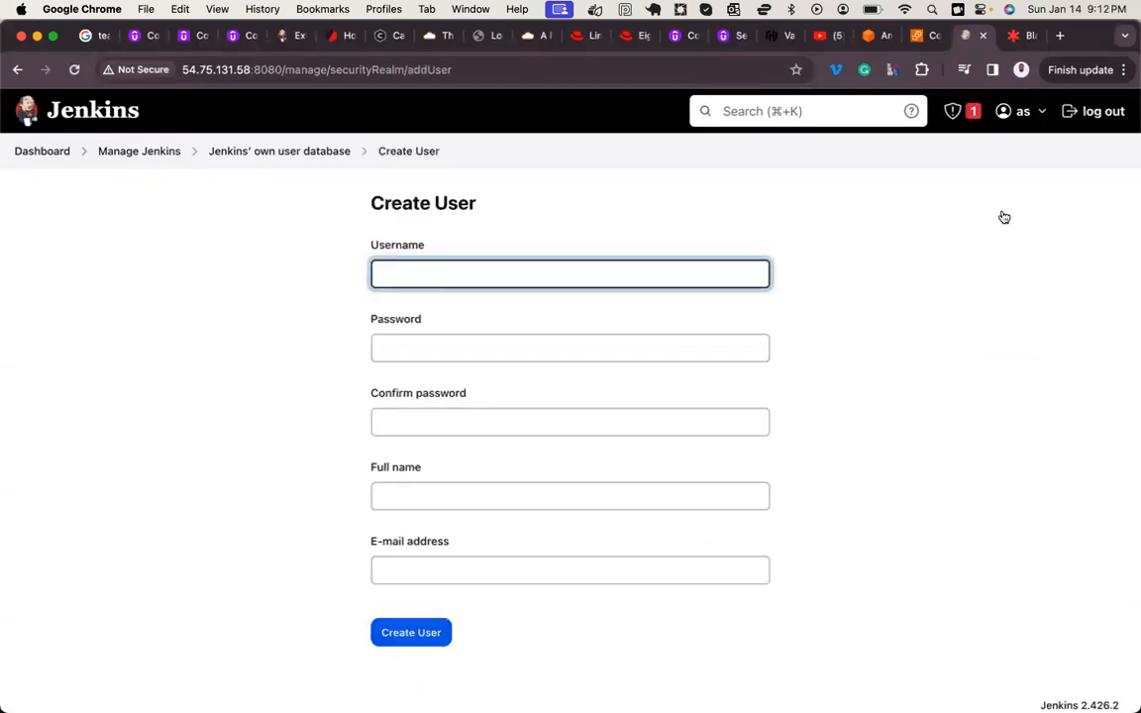
{"action": "type", "text": "miko"}
{"action": "left_click", "coordinate": [757, 347]}
{"action": "type", "text": "***"}
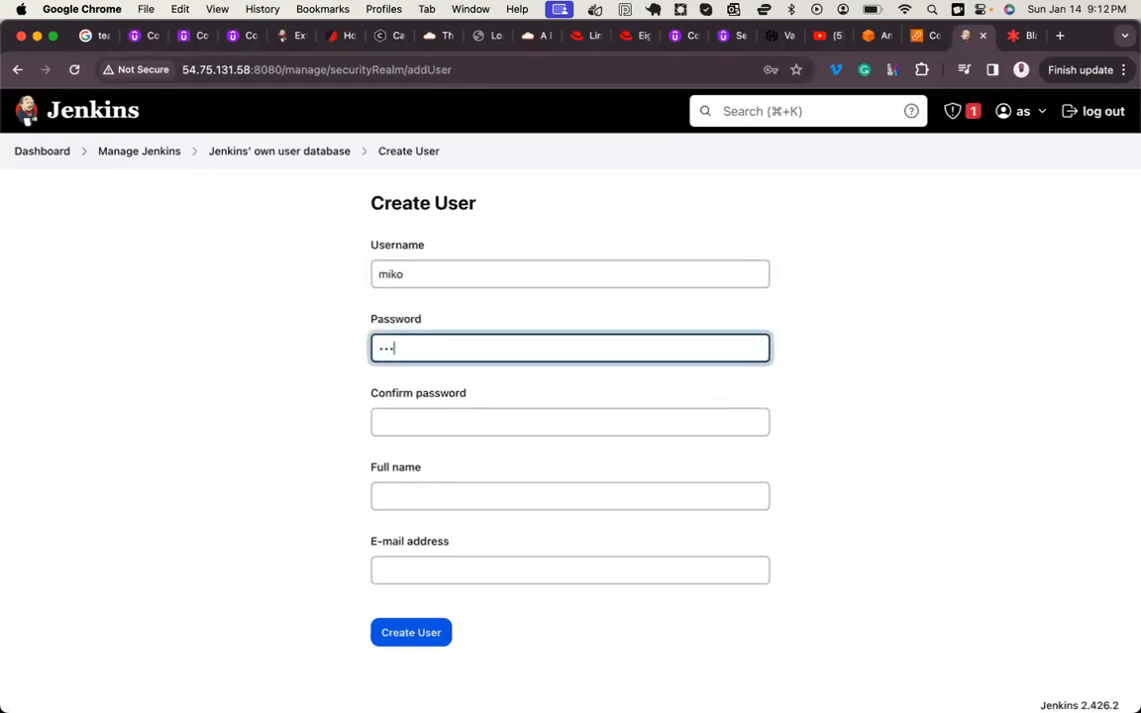
{"action": "left_click", "coordinate": [634, 420]}
{"action": "type", "text": "****"}
Step: Fill in the new user's full name and e-mail, create the account, and dismiss the browser's saved-password warning
{"action": "left_click", "coordinate": [494, 497]}
{"action": "type", "text": "miko"}
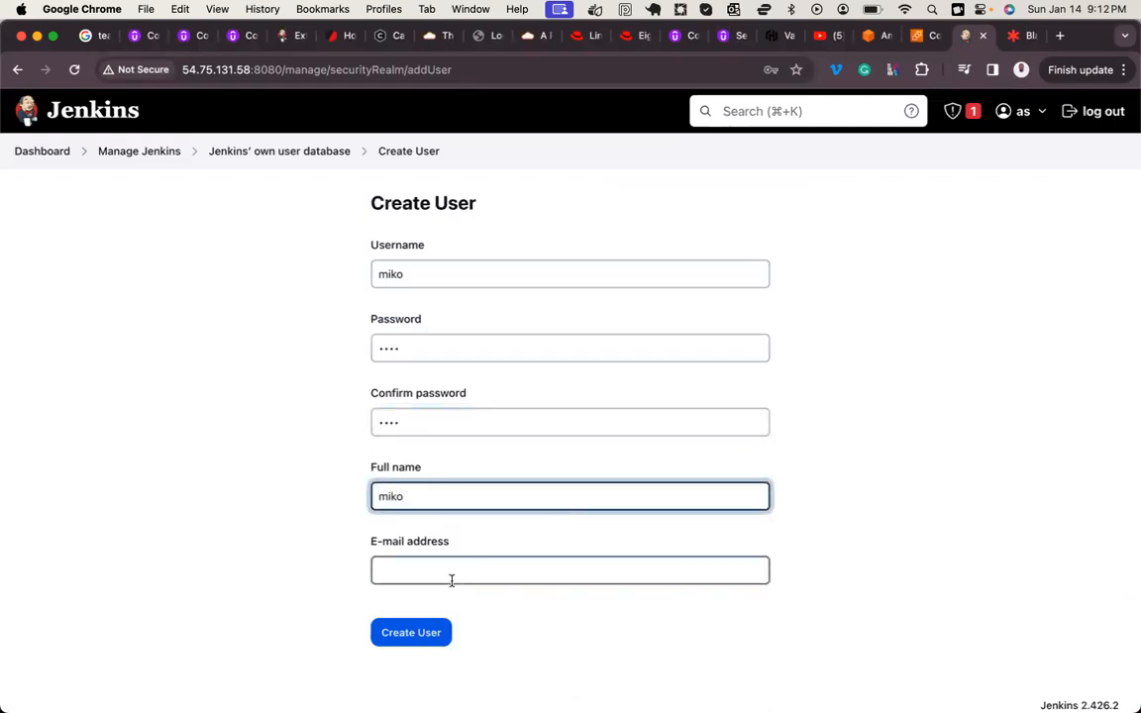
{"action": "left_click", "coordinate": [451, 581]}
{"action": "type", "text": "mk@r"}
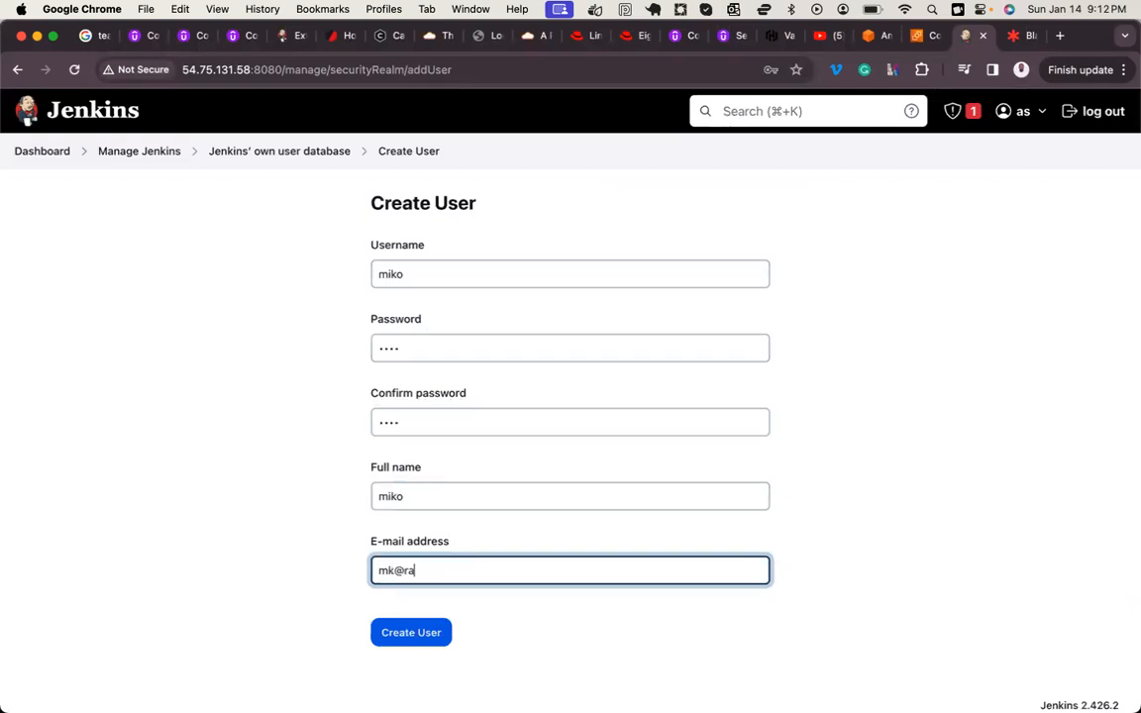
{"action": "type", "text": "a"}
{"action": "left_click", "coordinate": [414, 637]}
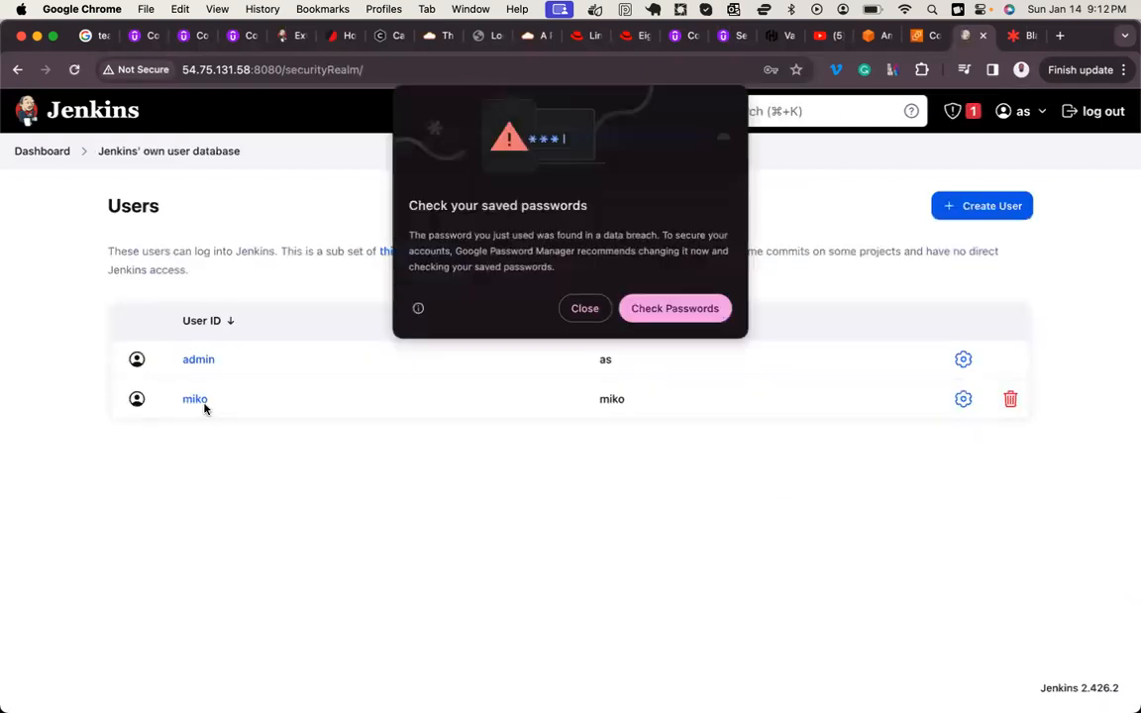
{"action": "left_click", "coordinate": [587, 308]}
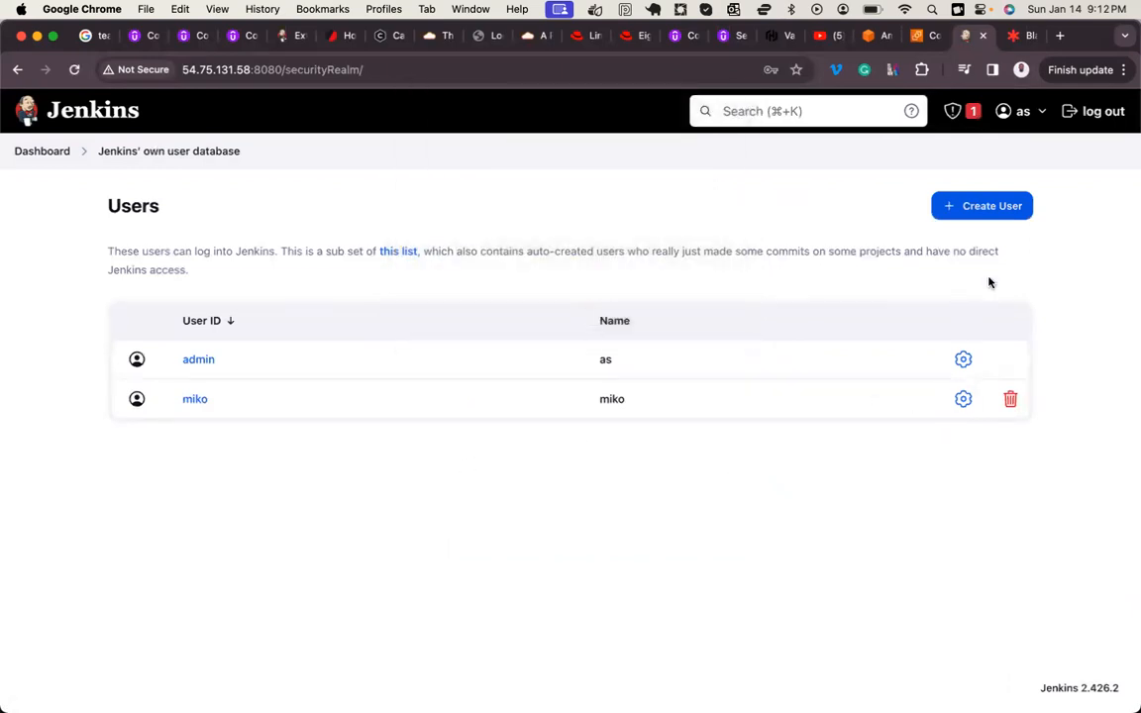
Step: Log out of Jenkins, sign in with the newly created user's username and password, and dismiss the saved-password warning
{"action": "left_click", "coordinate": [1102, 113]}
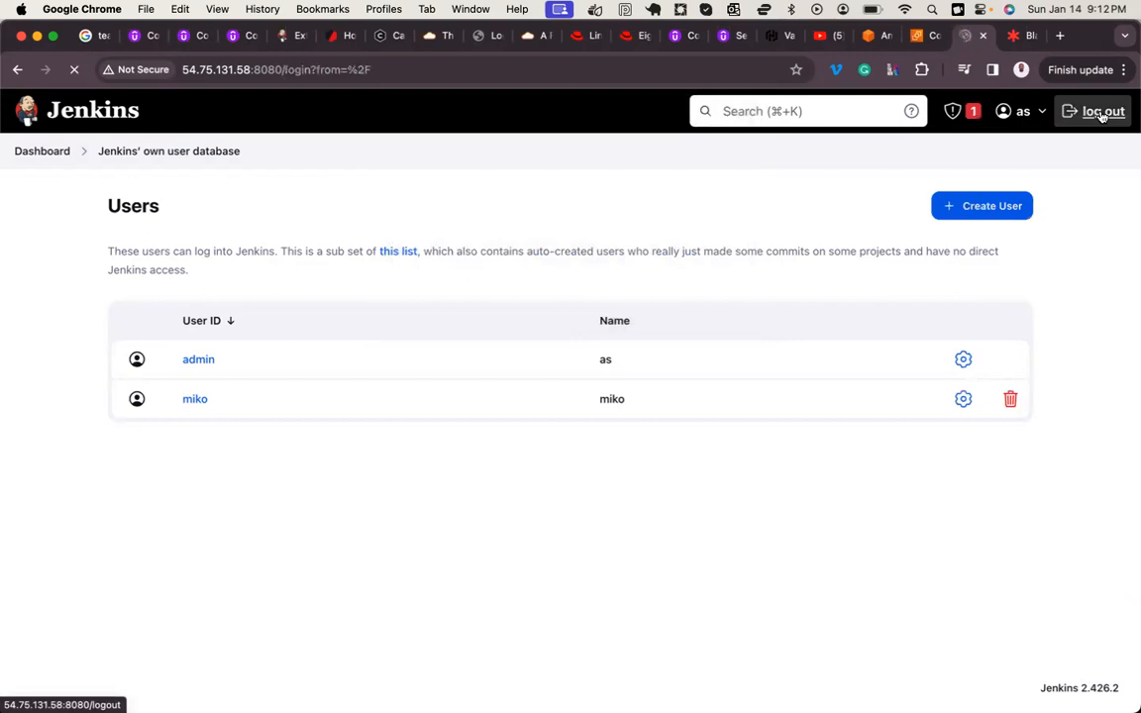
{"action": "type", "text": "miko"}
{"action": "key", "text": "Tab"}
{"action": "type", "text": "••••"}
{"action": "key", "text": "Return"}
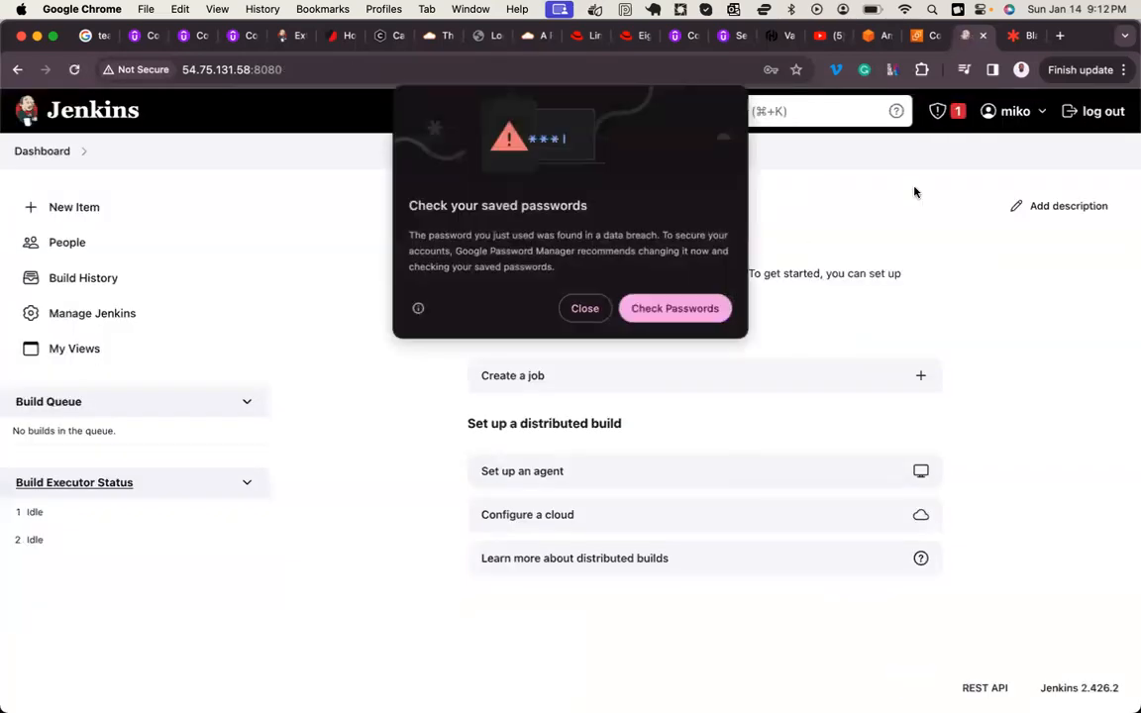
{"action": "left_click", "coordinate": [590, 313]}
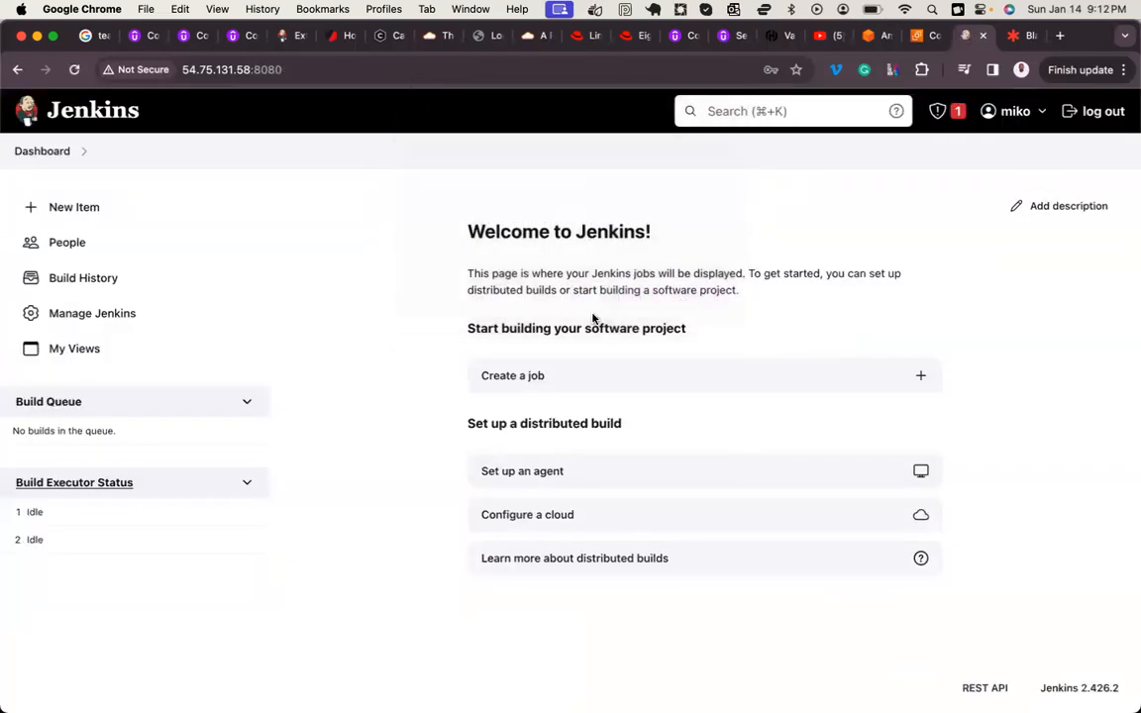
{"action": "left_click", "coordinate": [1030, 111]}
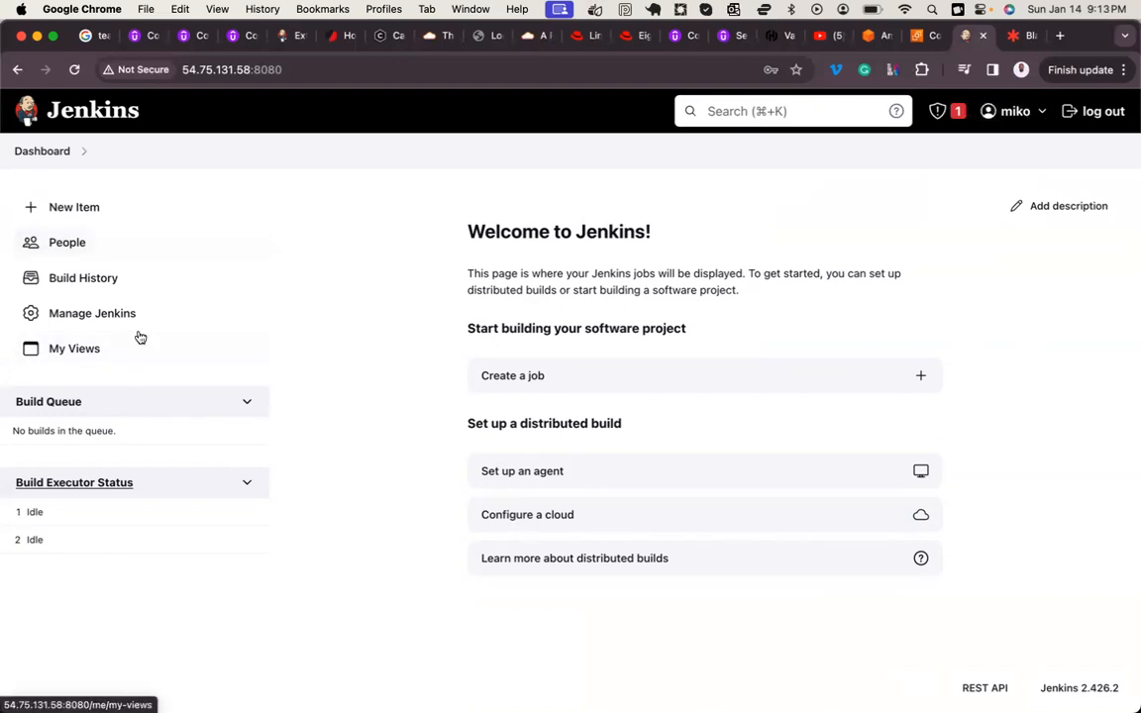
Step: Open the Users page in the Security section of Manage Jenkins while signed in as the new user
{"action": "left_click", "coordinate": [80, 314]}
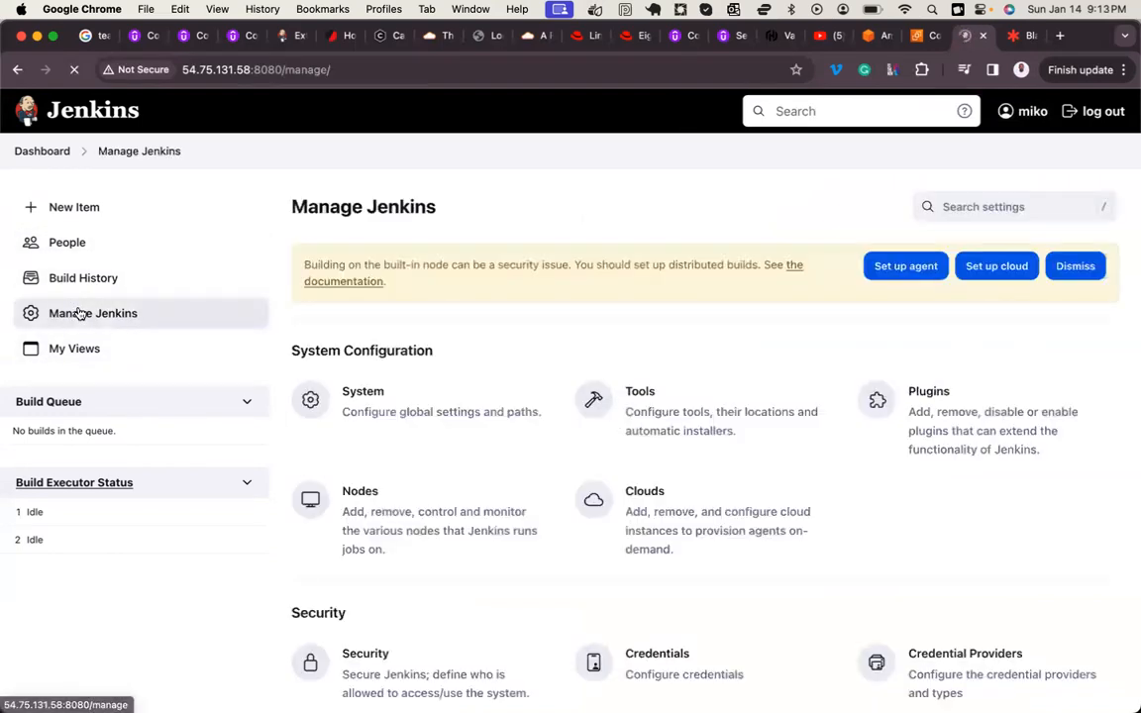
{"action": "scroll", "coordinate": [395, 424], "scroll_direction": "down", "scroll_amount": 3}
{"action": "scroll", "coordinate": [395, 424], "scroll_direction": "down", "scroll_amount": 3}
{"action": "left_click", "coordinate": [384, 375]}
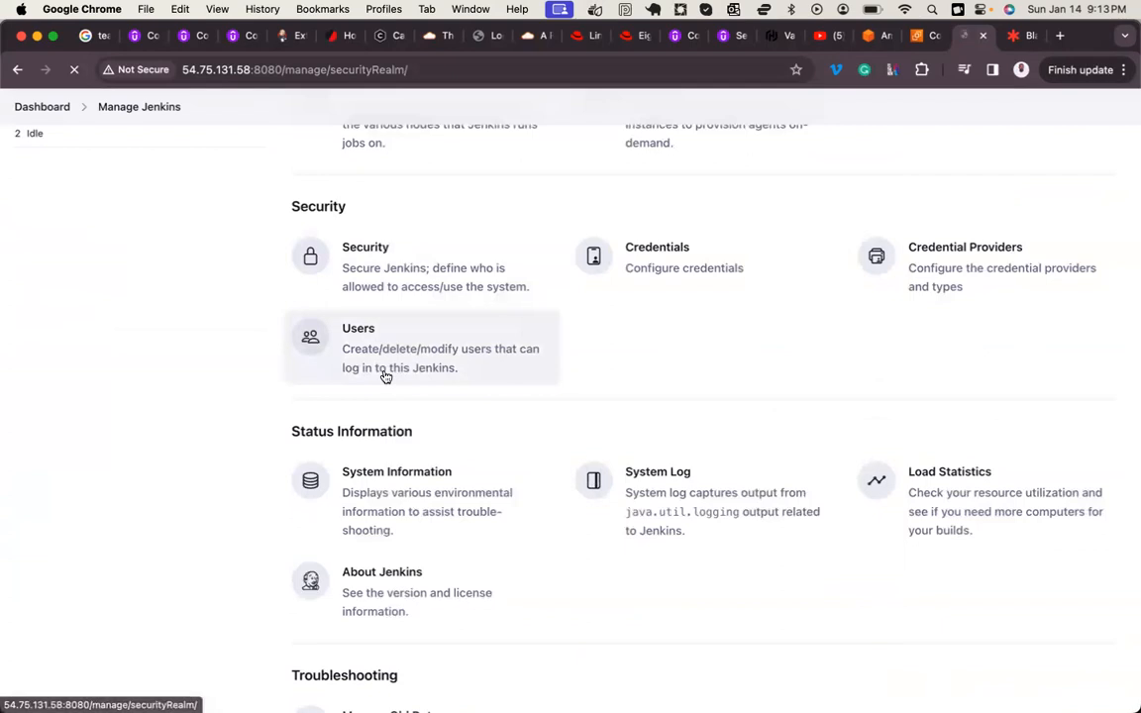
Step: Start creating a second additional user, entering its username and the account password in both password fields
{"action": "left_click", "coordinate": [995, 207]}
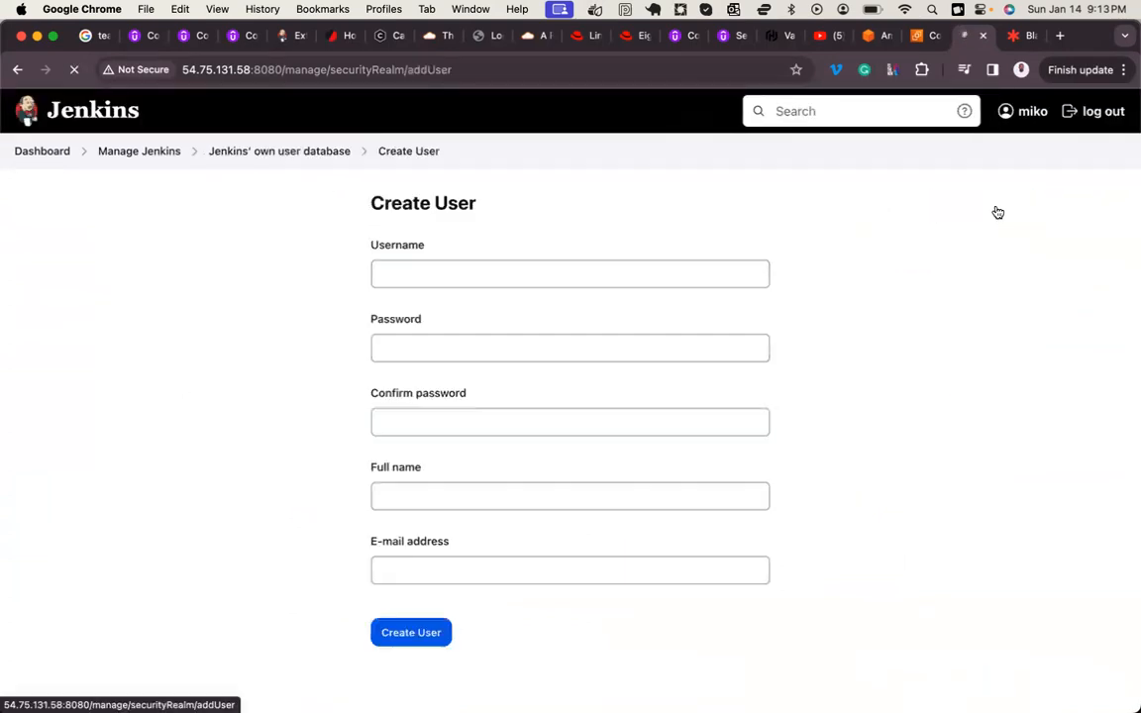
{"action": "type", "text": "aje"}
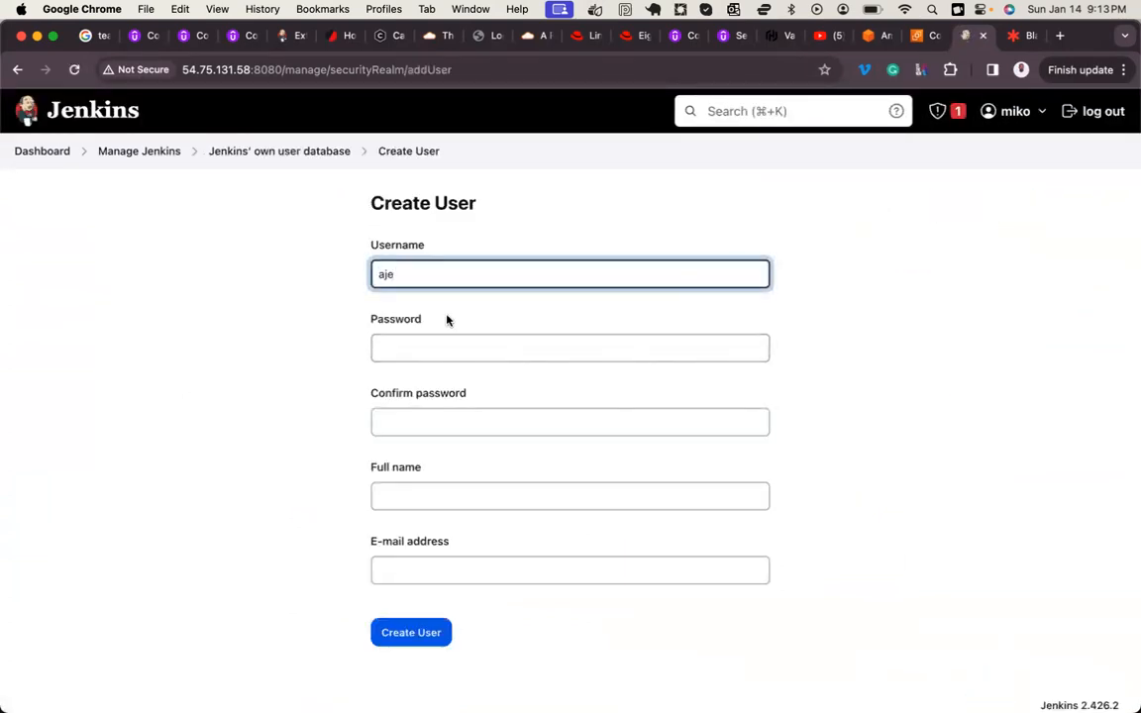
{"action": "left_click", "coordinate": [425, 347]}
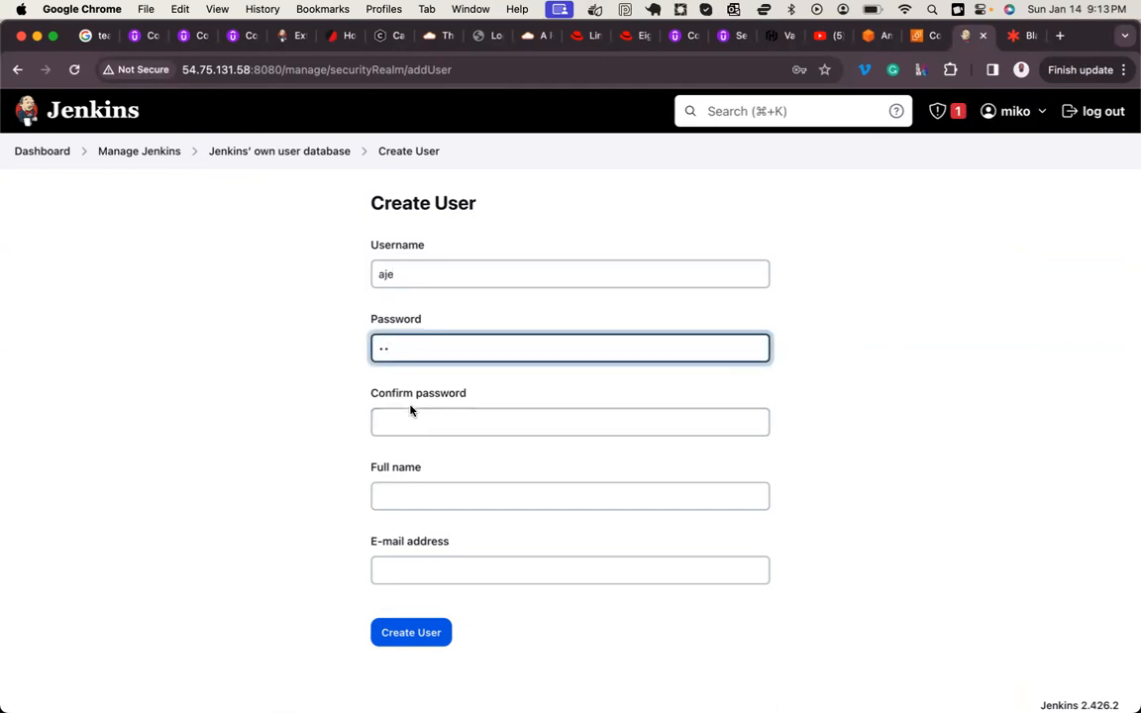
{"action": "left_click", "coordinate": [425, 422]}
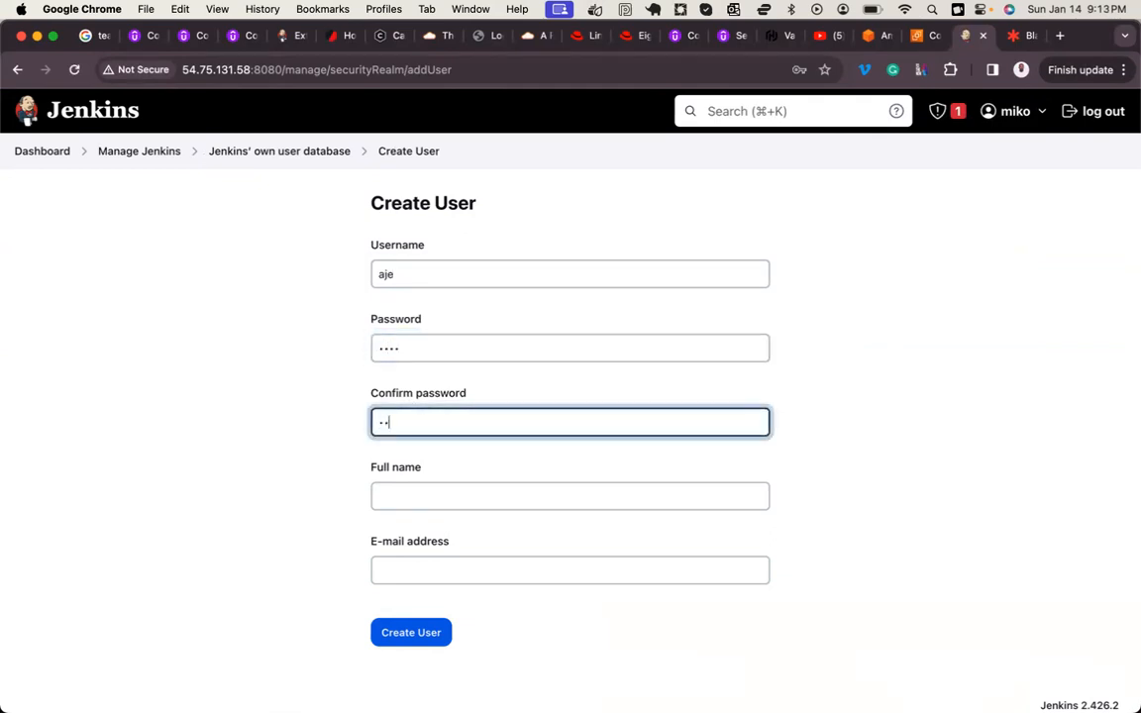
Step: Complete the second additional user's full name and e-mail, create the account, and dismiss the browser's password warning
{"action": "left_click", "coordinate": [389, 487]}
{"action": "type", "text": "af"}
{"action": "left_click", "coordinate": [395, 570]}
{"action": "type", "text": "we@sw"}
{"action": "left_click", "coordinate": [423, 632]}
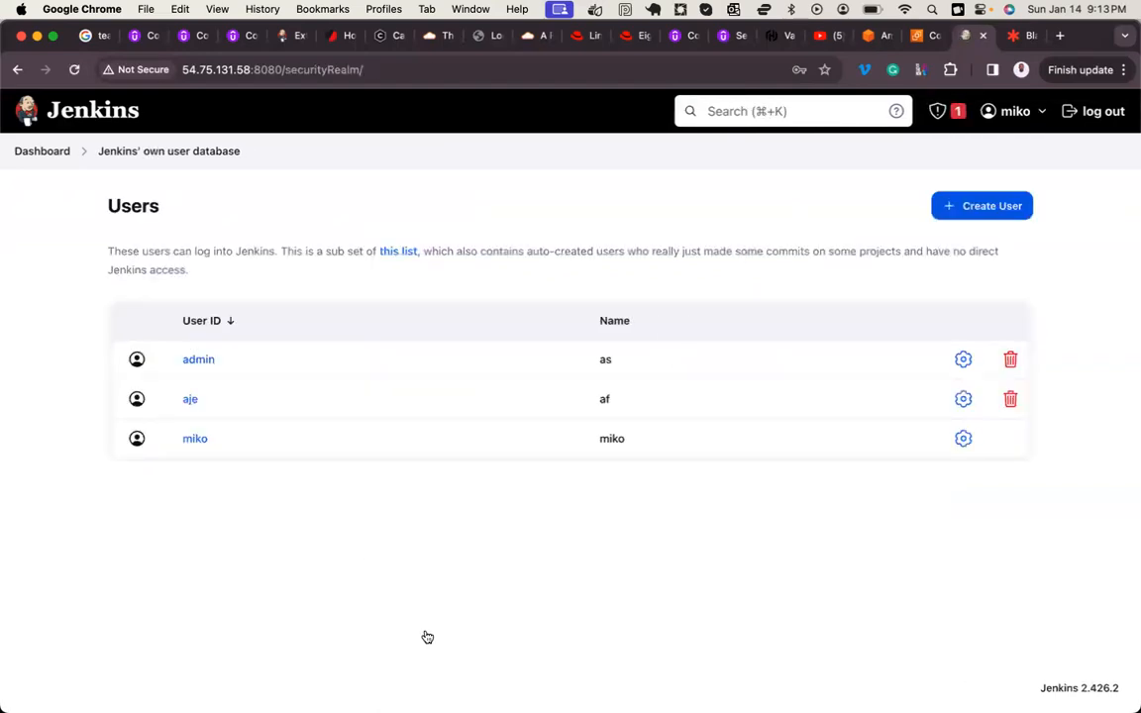
{"action": "left_click", "coordinate": [581, 311]}
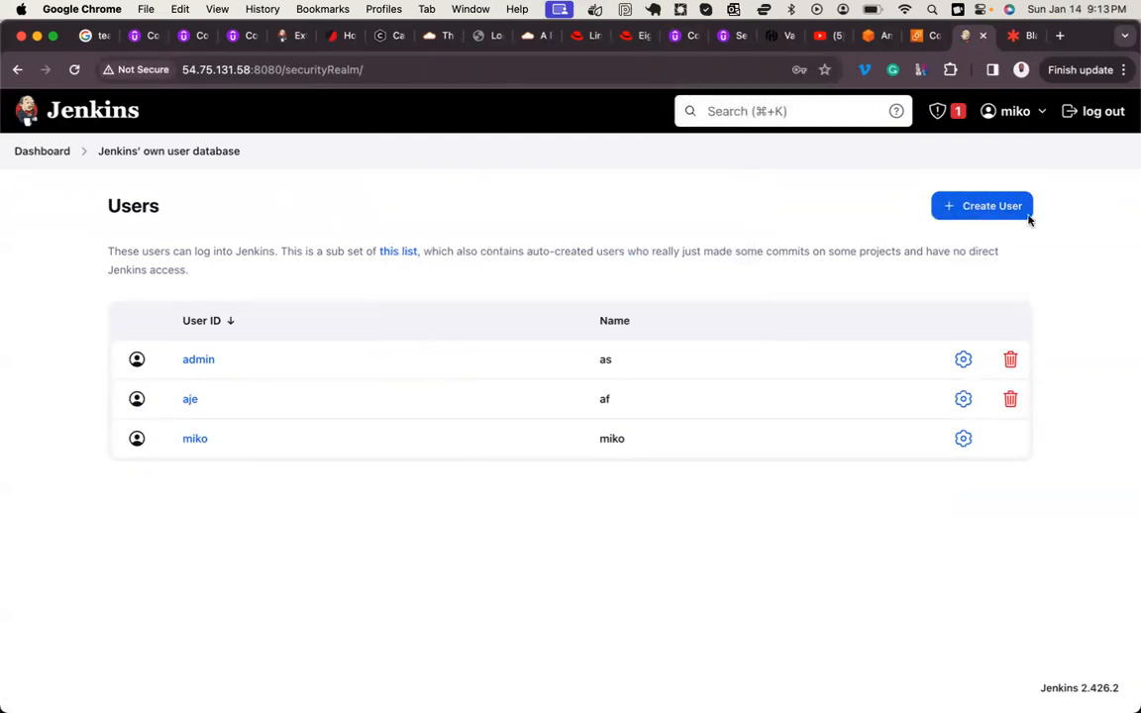
Step: Start creating a third additional user, entering its username and entering and confirming the account password
{"action": "left_click", "coordinate": [966, 205]}
{"action": "type", "text": "sherif"}
{"action": "left_click", "coordinate": [627, 355]}
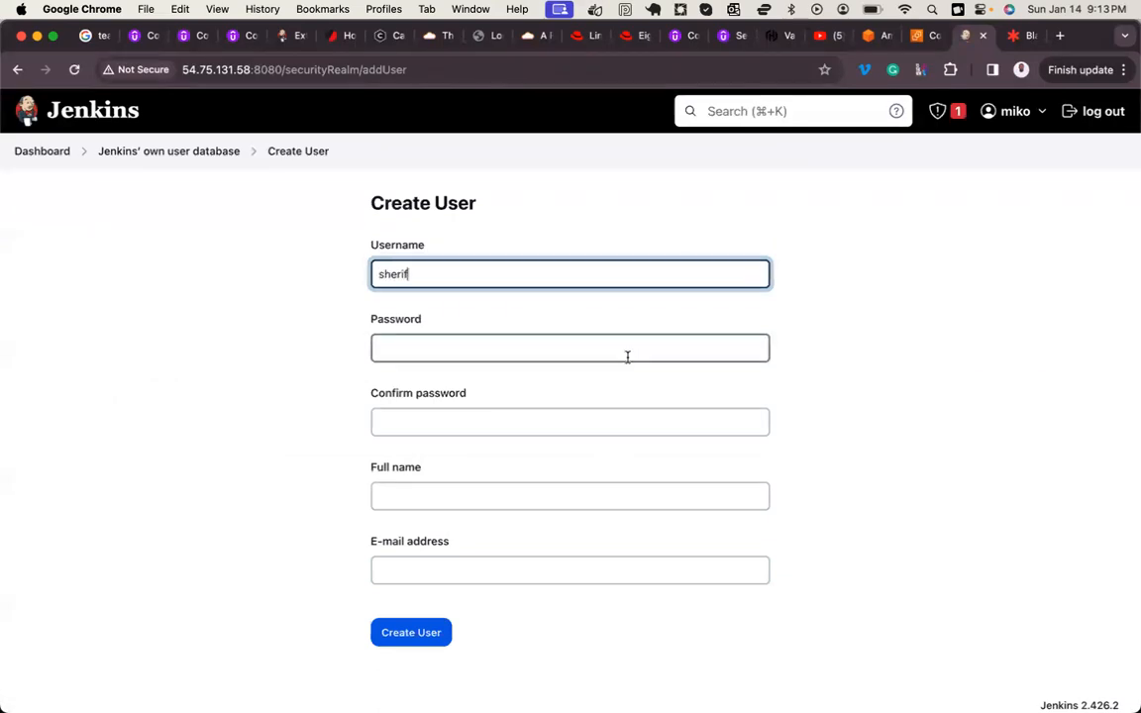
{"action": "type", "text": "a"}
{"action": "left_click", "coordinate": [576, 418]}
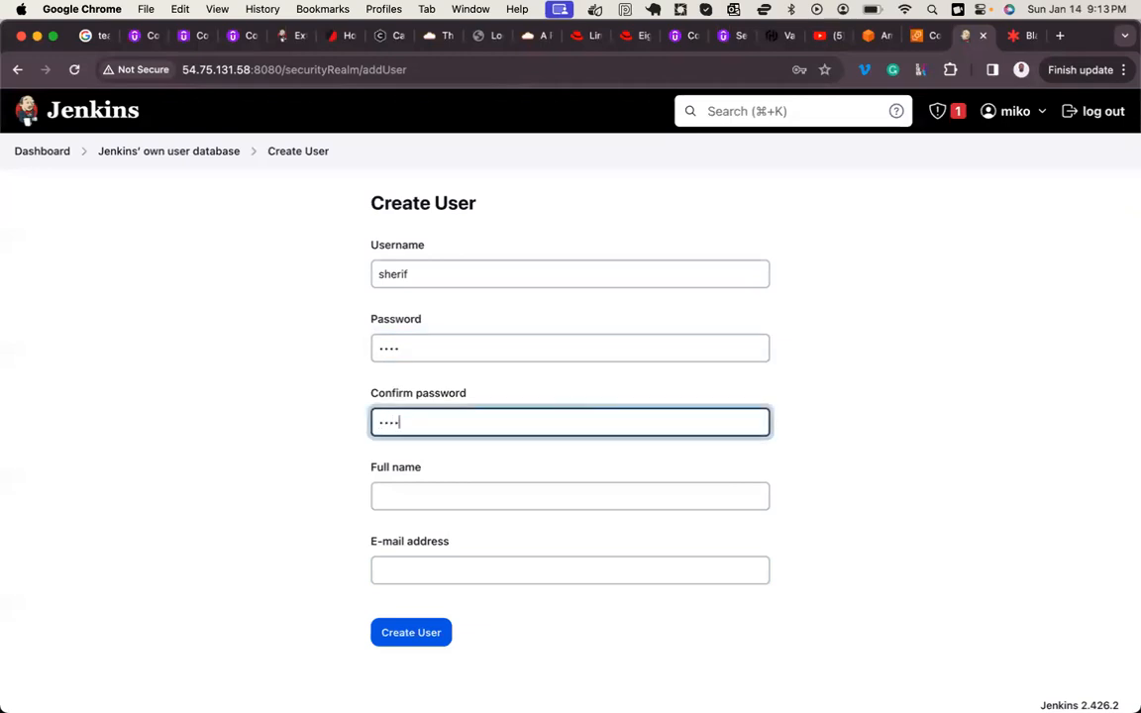
Step: Complete the third additional user's full name and e-mail, create the account, and close the password warning
{"action": "left_click", "coordinate": [531, 495]}
{"action": "type", "text": "sa"}
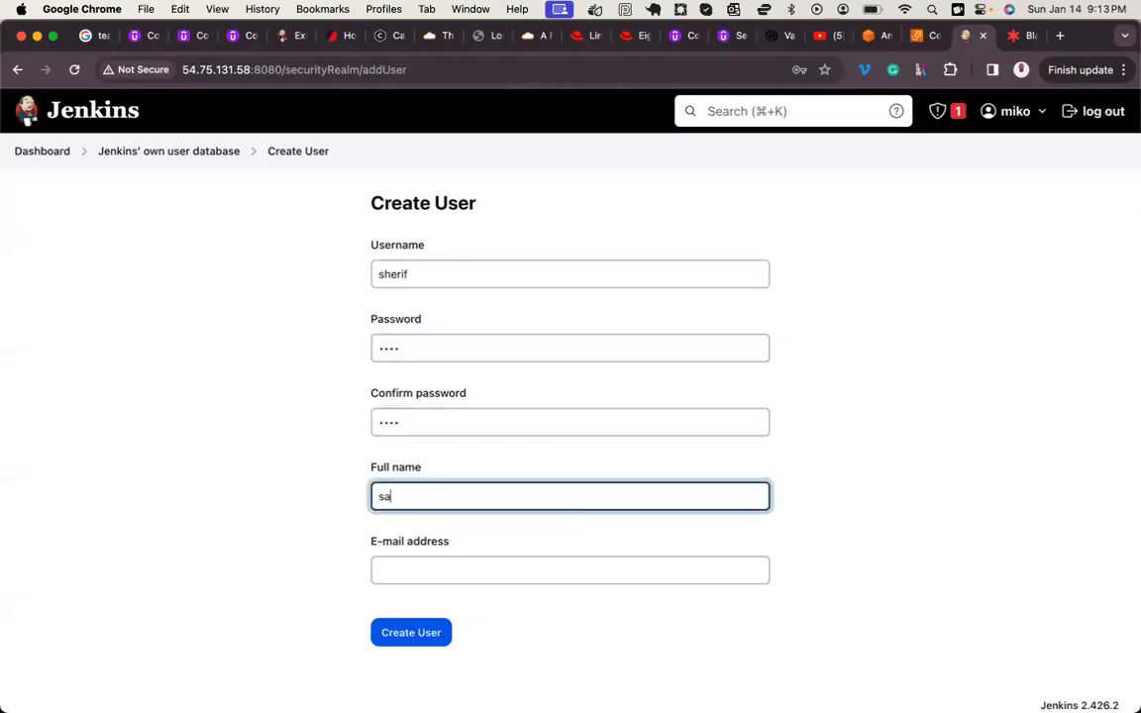
{"action": "left_click", "coordinate": [489, 564]}
{"action": "type", "text": "sw@we"}
{"action": "left_click", "coordinate": [441, 632]}
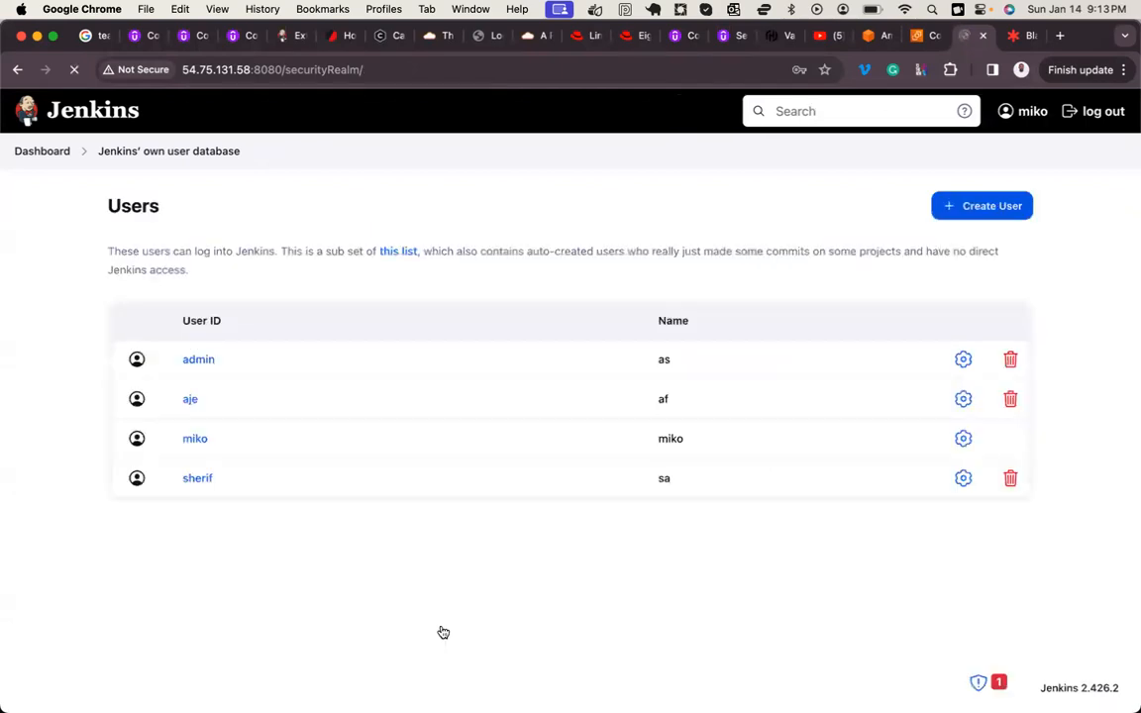
{"action": "left_click", "coordinate": [592, 315]}
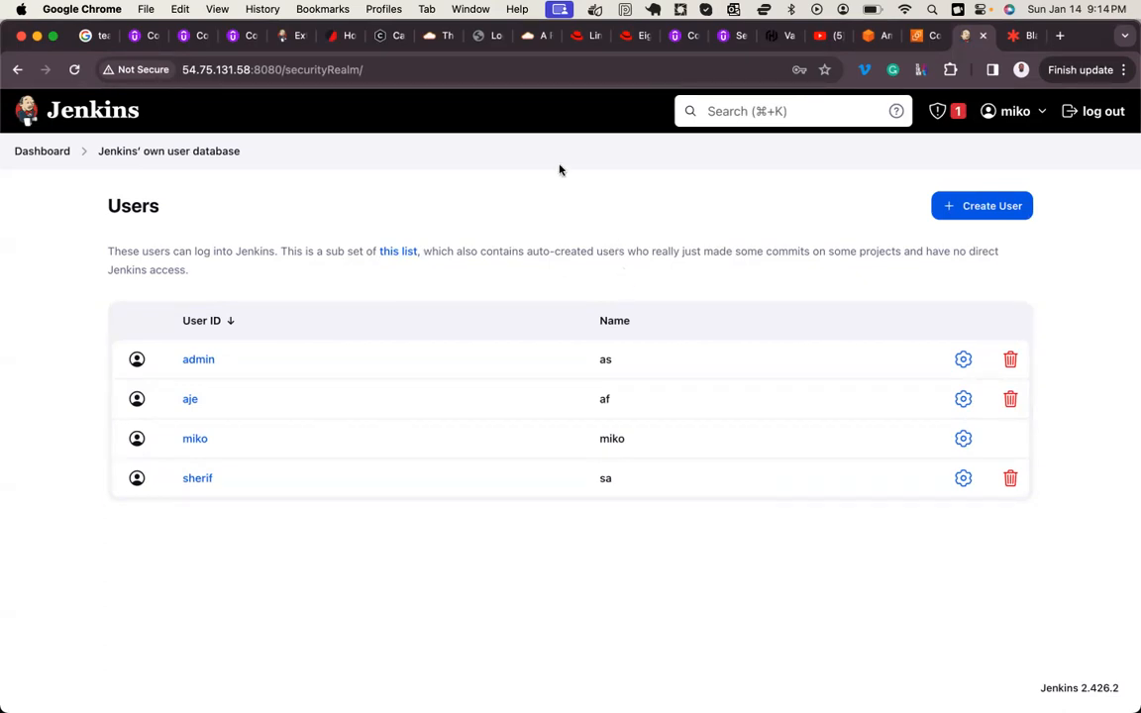
Step: Switch to Notes and examine the Managing Jenkins Users item in the Jenkins Course Content outline
{"action": "mouse_move", "coordinate": [357, 654]}
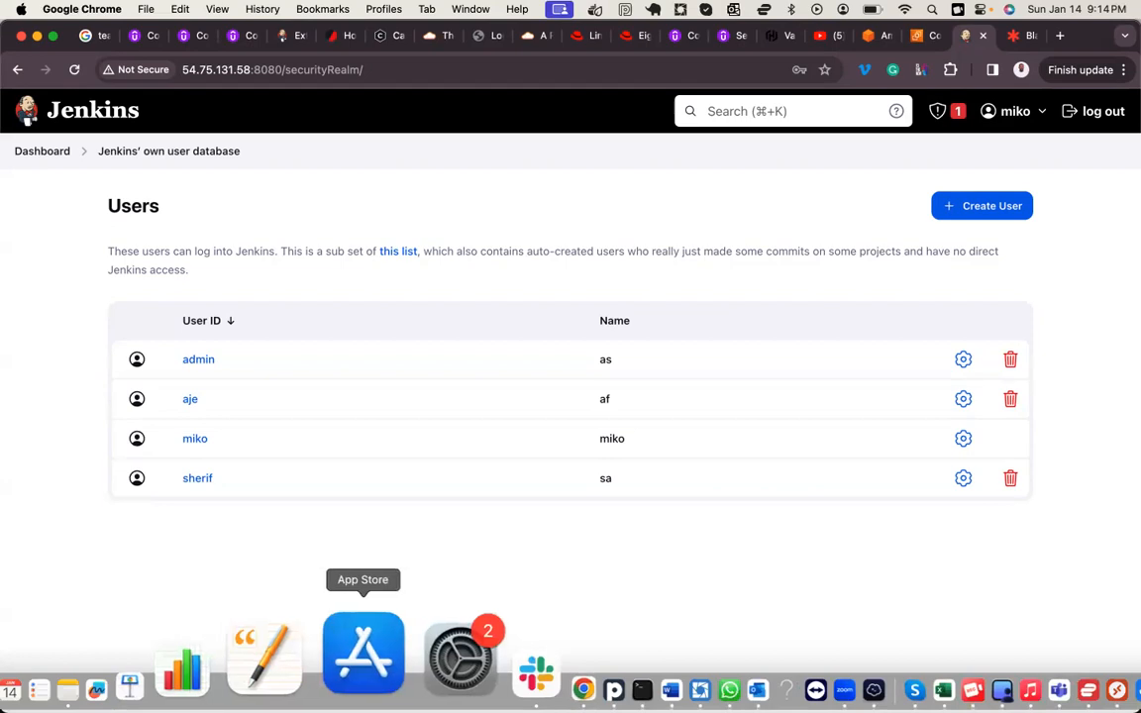
{"action": "left_click", "coordinate": [209, 666]}
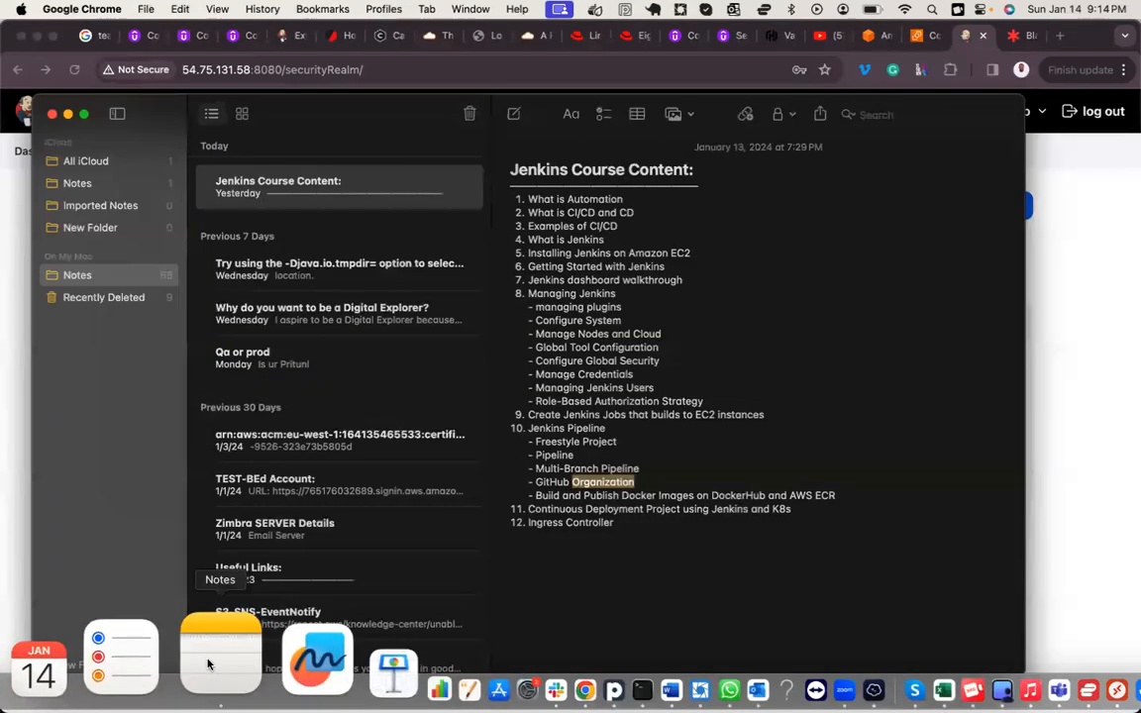
{"action": "double_click", "coordinate": [606, 388]}
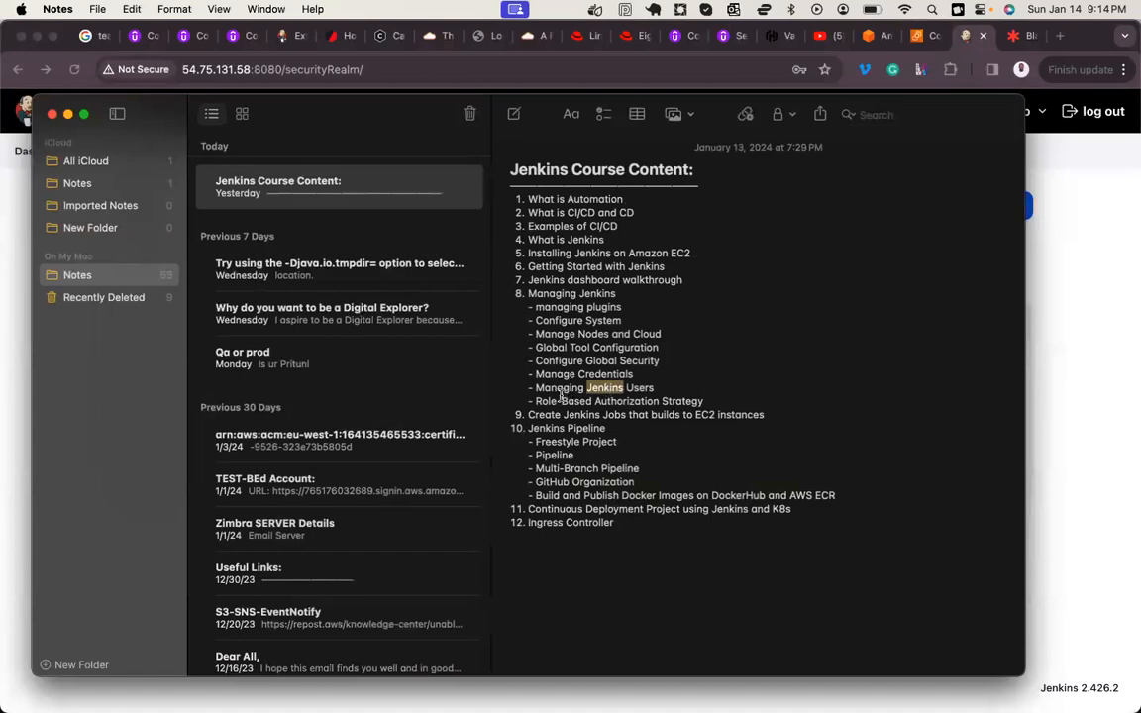
{"action": "double_click", "coordinate": [640, 389]}
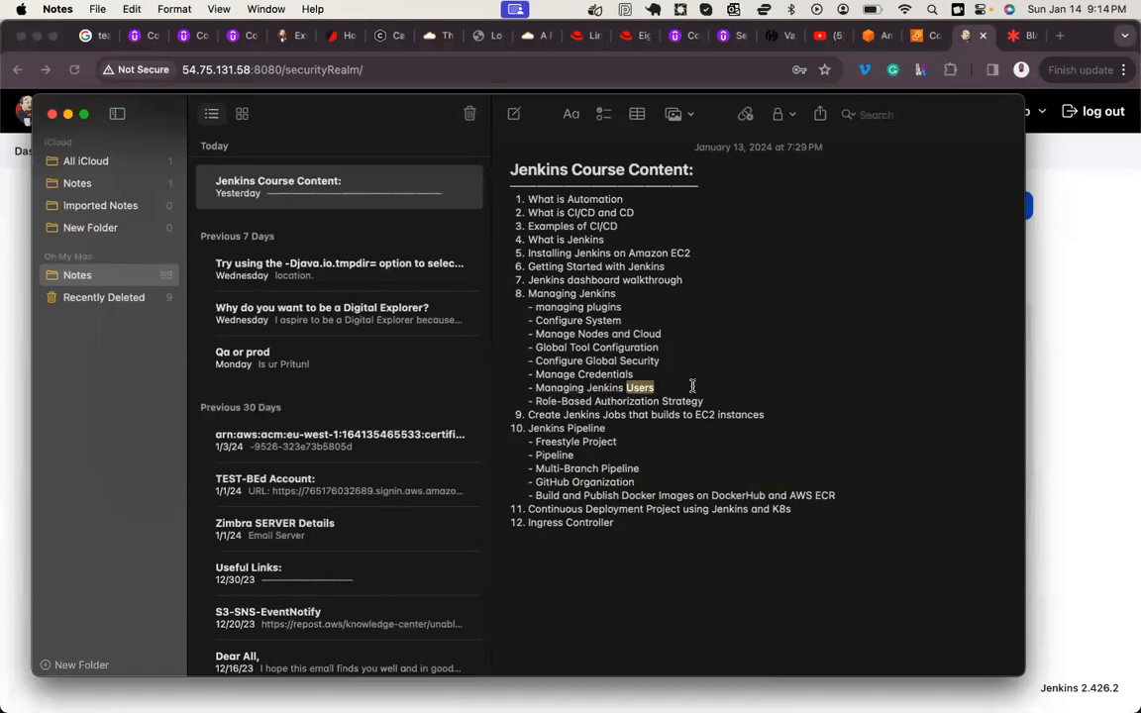
Step: Switch to the Lucidspark board in Chrome and add the text "RBAC - Role Based Access Control" below the Jenkins Server note
{"action": "left_click", "coordinate": [1046, 319]}
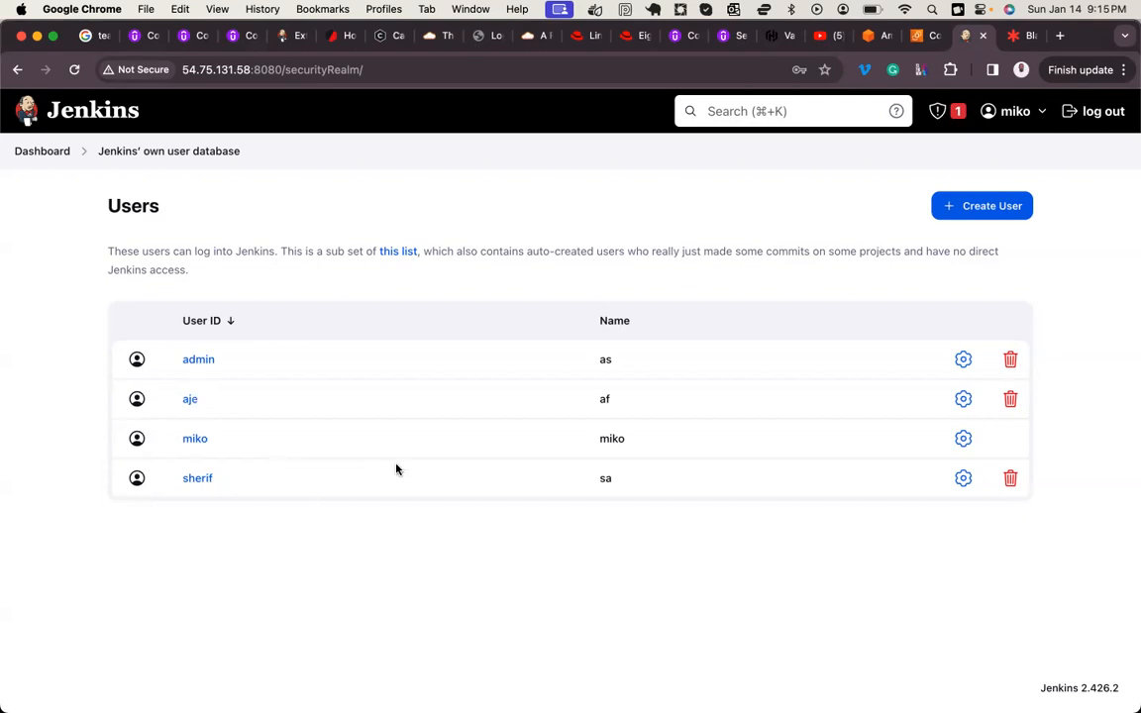
{"action": "left_click", "coordinate": [1023, 36]}
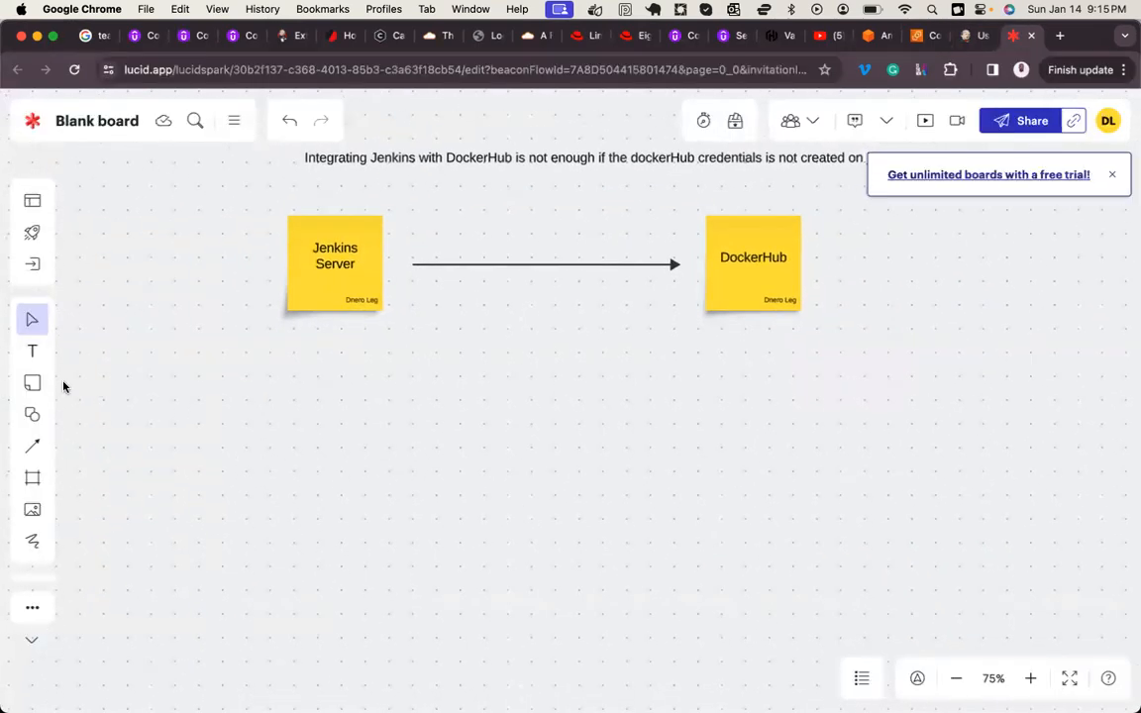
{"action": "left_click", "coordinate": [33, 352]}
{"action": "left_click", "coordinate": [351, 383]}
{"action": "type", "text": "RBA"}
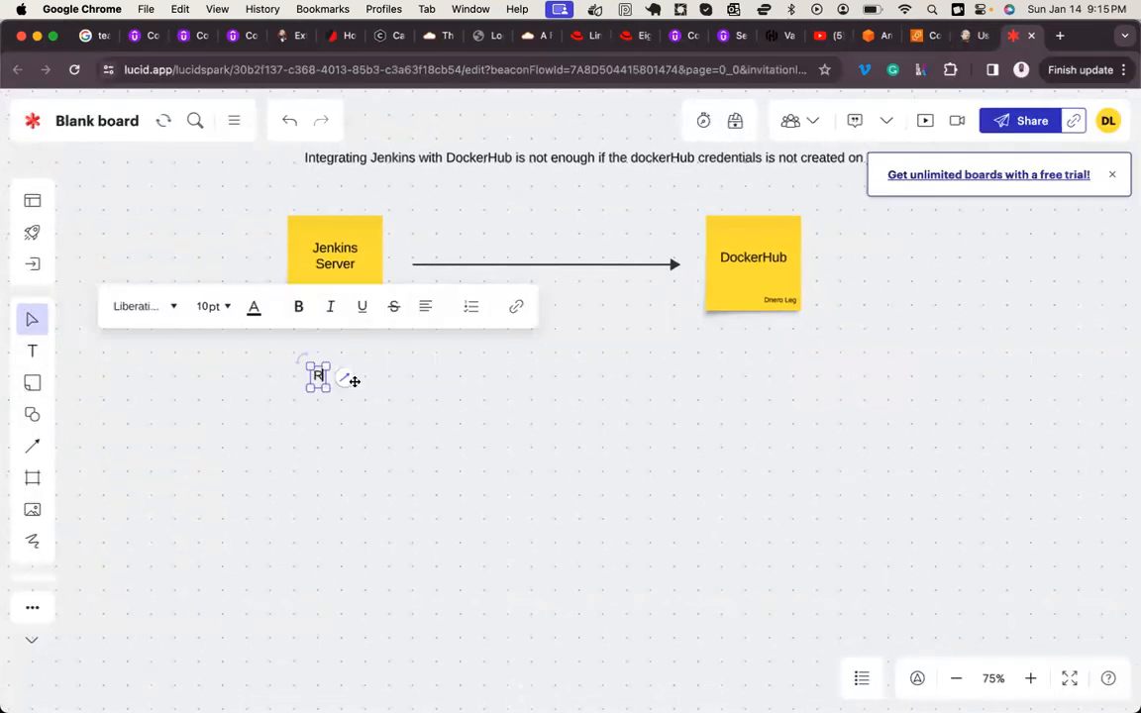
{"action": "type", "text": "-"}
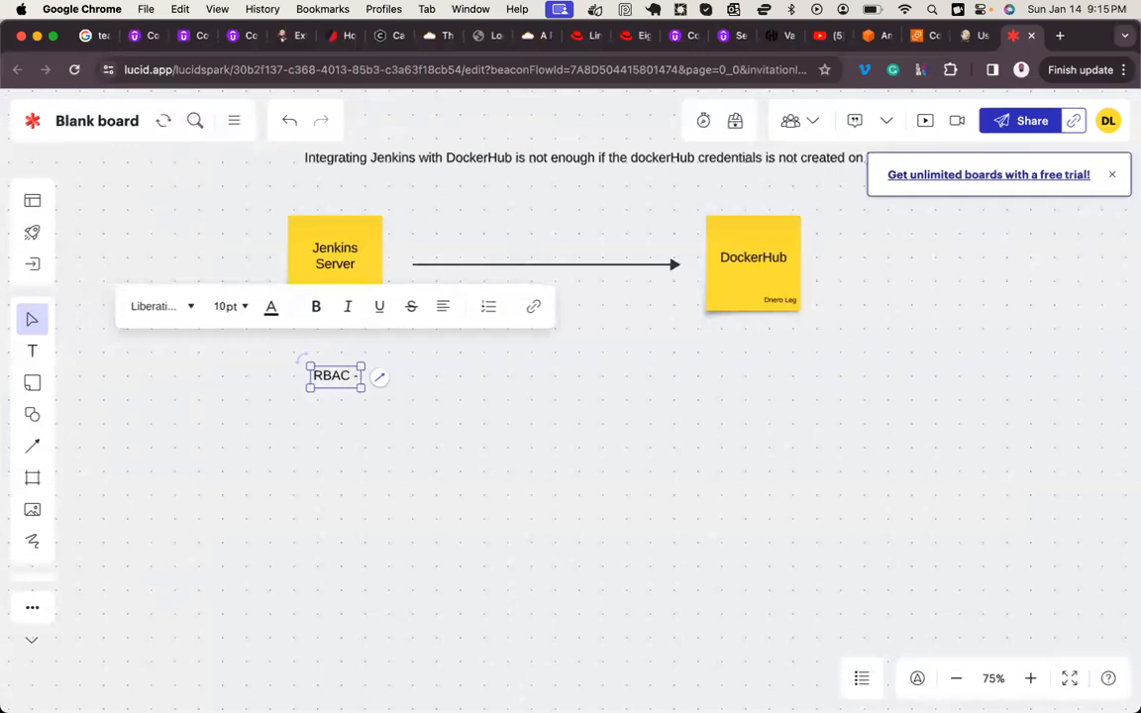
{"action": "type", "text": " Role Based"}
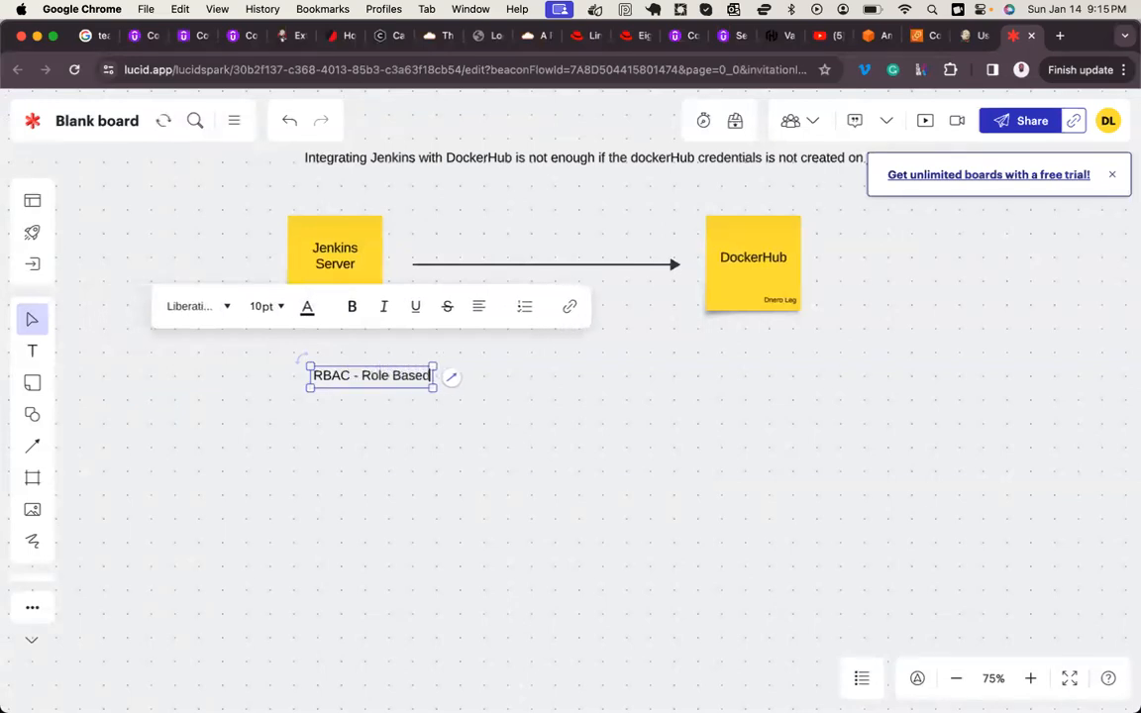
{"action": "type", "text": " Access Control"}
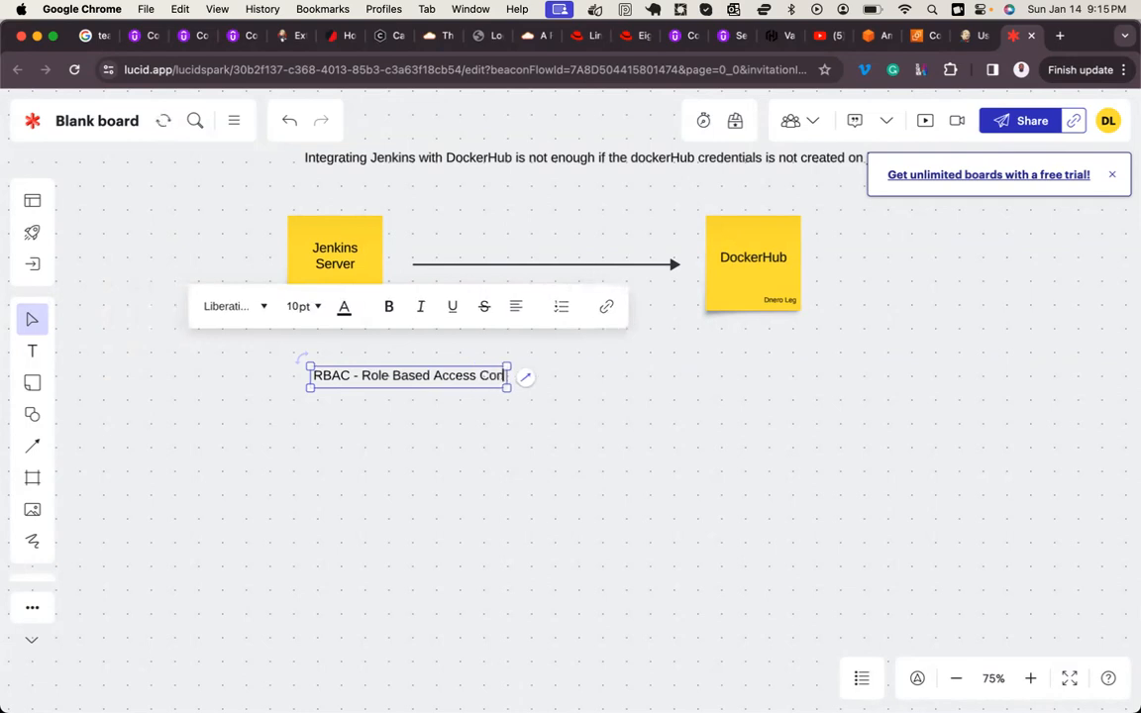
{"action": "left_click", "coordinate": [377, 455]}
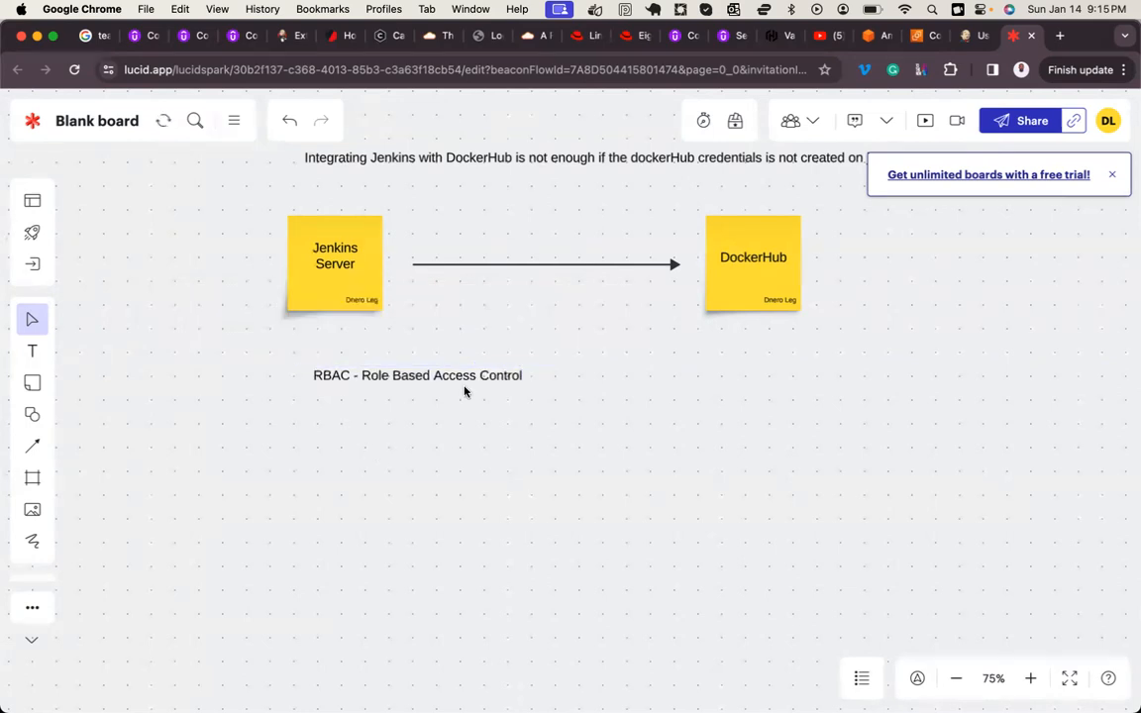
Step: Centre the RBAC text between the two sticky notes and draw a straight arrow downward from it
{"action": "left_click_drag", "start_coordinate": [451, 375], "coordinate": [572, 391]}
{"action": "scroll", "coordinate": [572, 391], "scroll_direction": "down", "scroll_amount": 3}
{"action": "left_click", "coordinate": [572, 393]}
{"action": "left_click", "coordinate": [33, 446]}
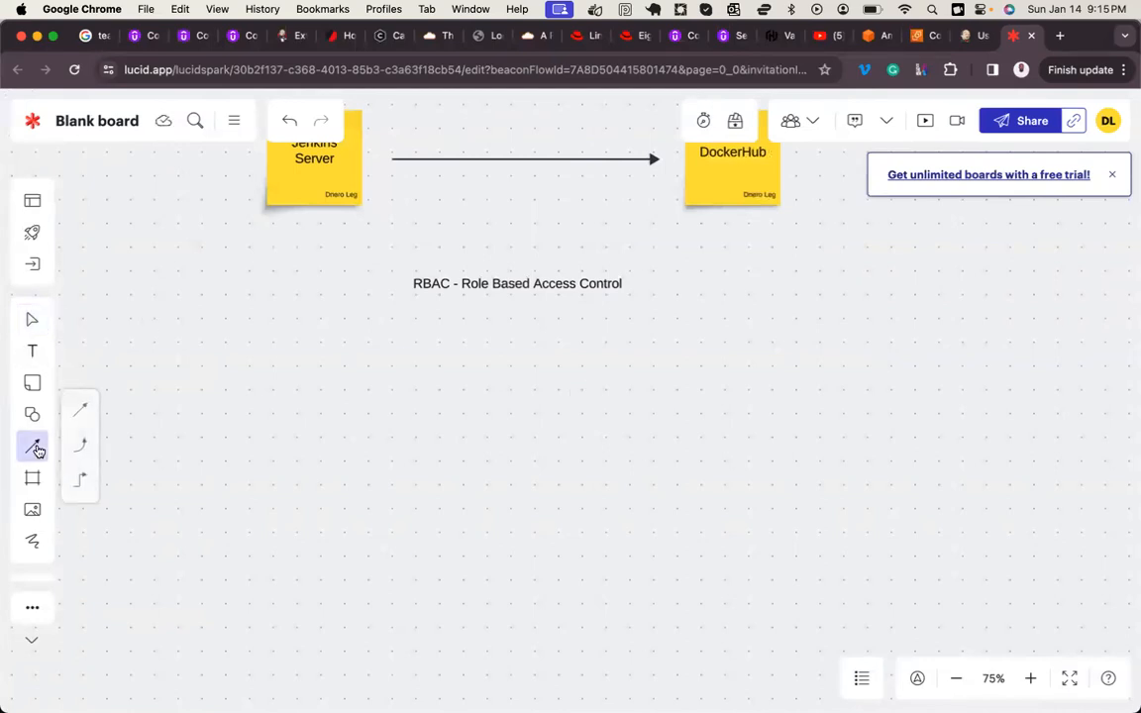
{"action": "left_click_drag", "start_coordinate": [505, 297], "coordinate": [511, 394]}
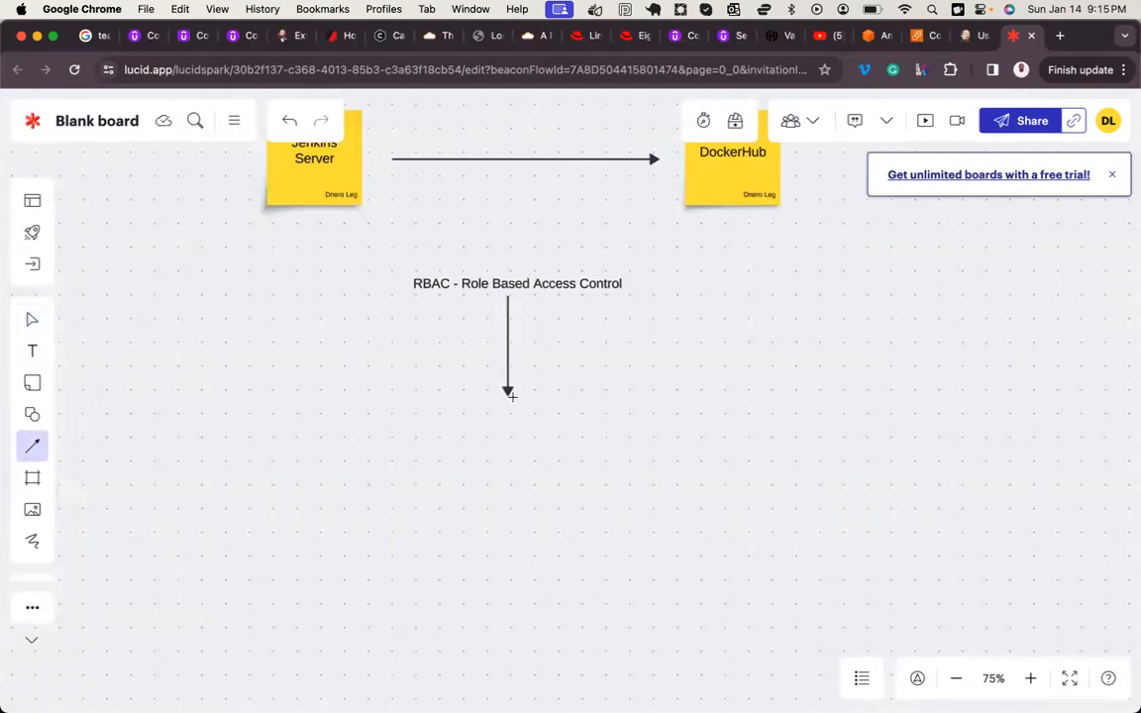
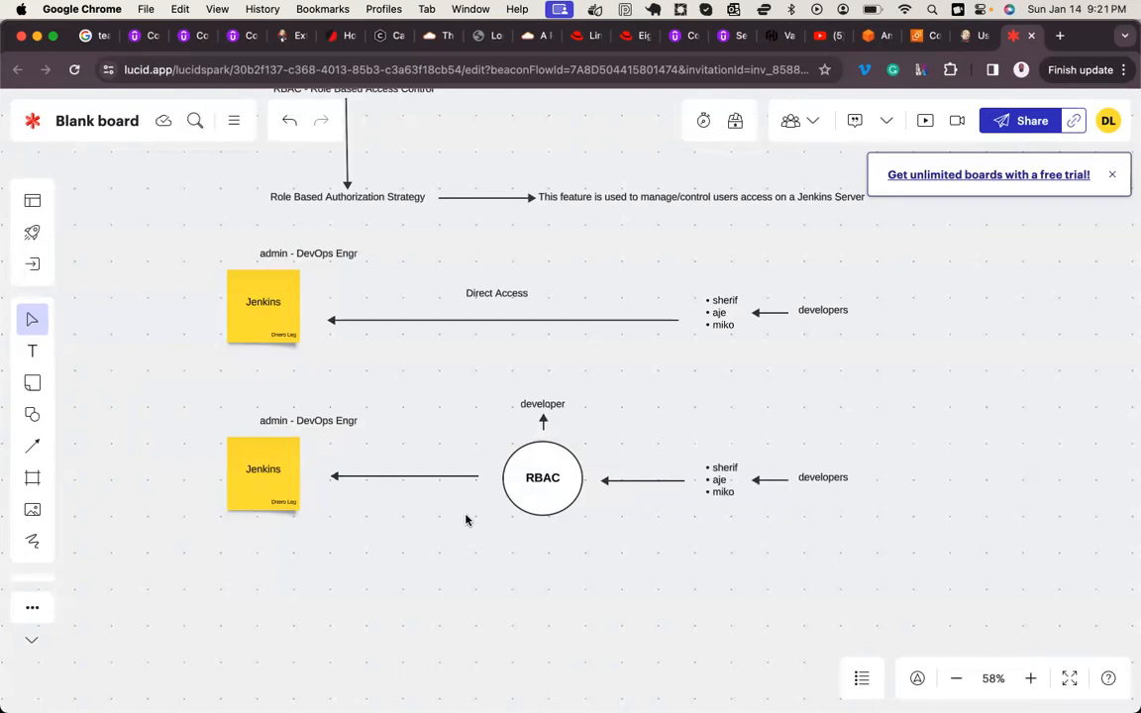
Step: Switch to the Jenkins browser tab and open the list of available plugins in the Jenkins management settings
{"action": "left_click", "coordinate": [973, 40]}
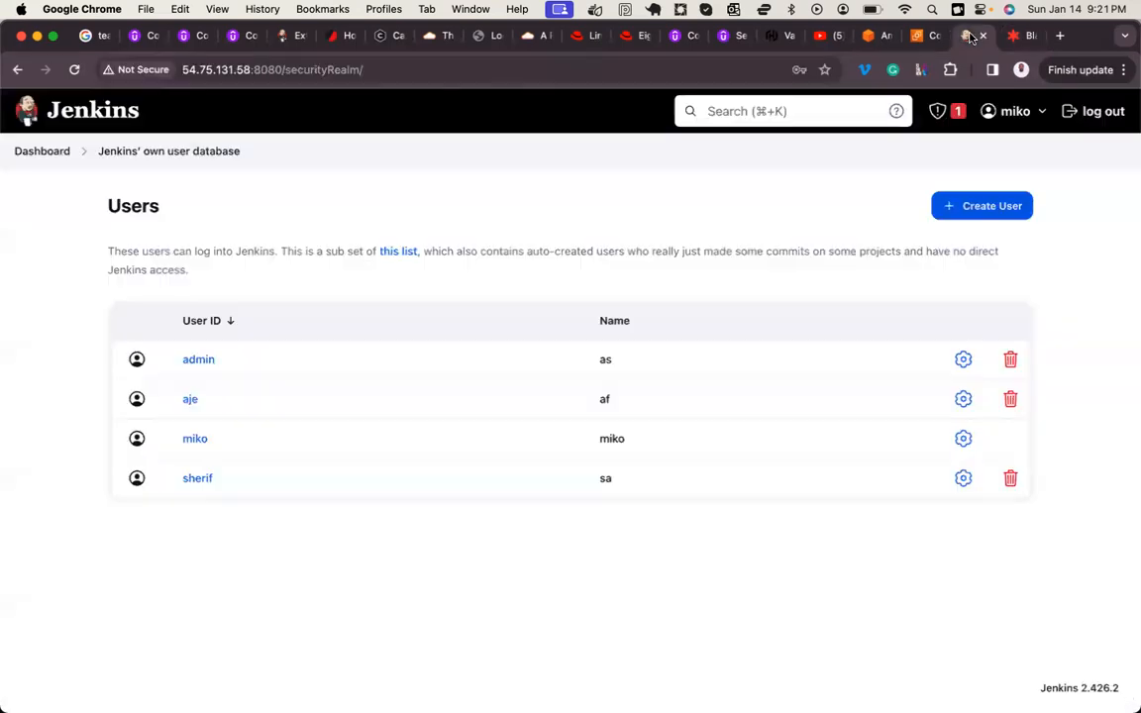
{"action": "left_click", "coordinate": [50, 157]}
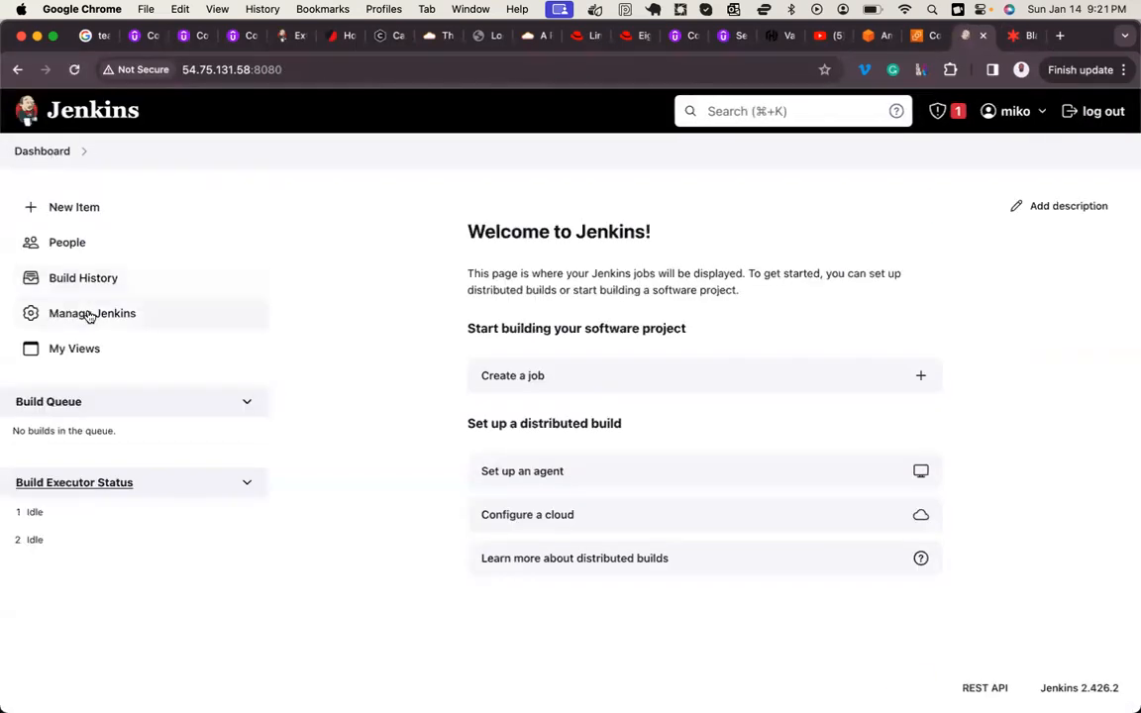
{"action": "left_click", "coordinate": [89, 315]}
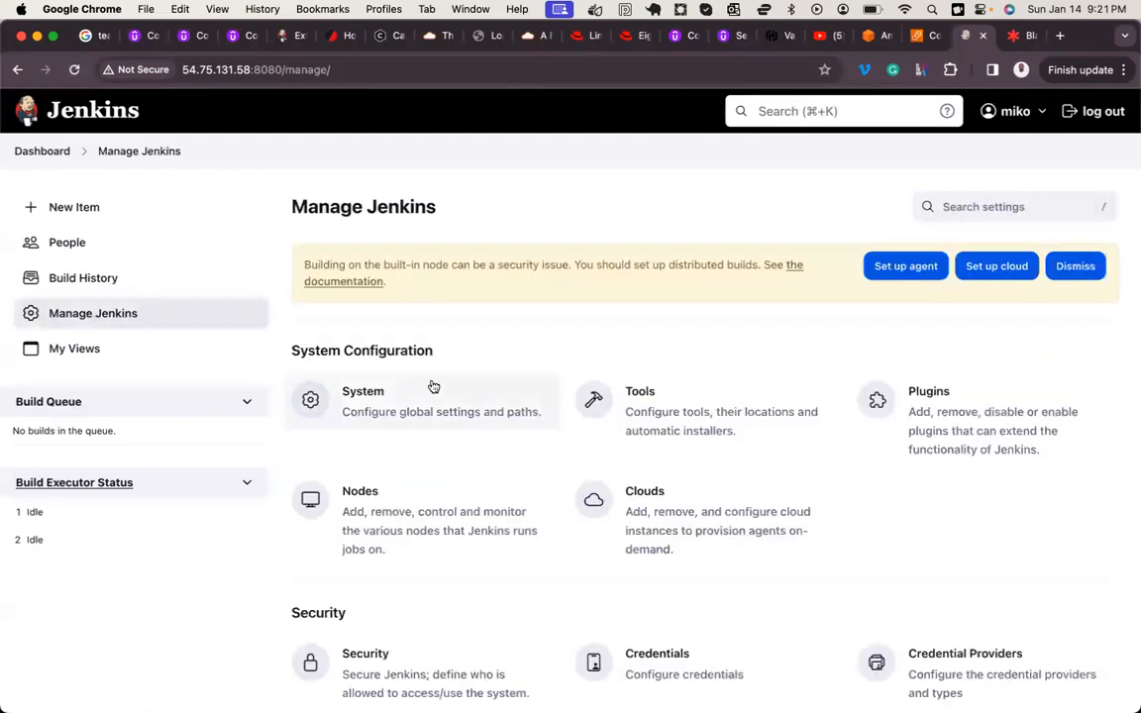
{"action": "scroll", "coordinate": [433, 386], "scroll_direction": "down", "scroll_amount": 2}
{"action": "left_click", "coordinate": [939, 315]}
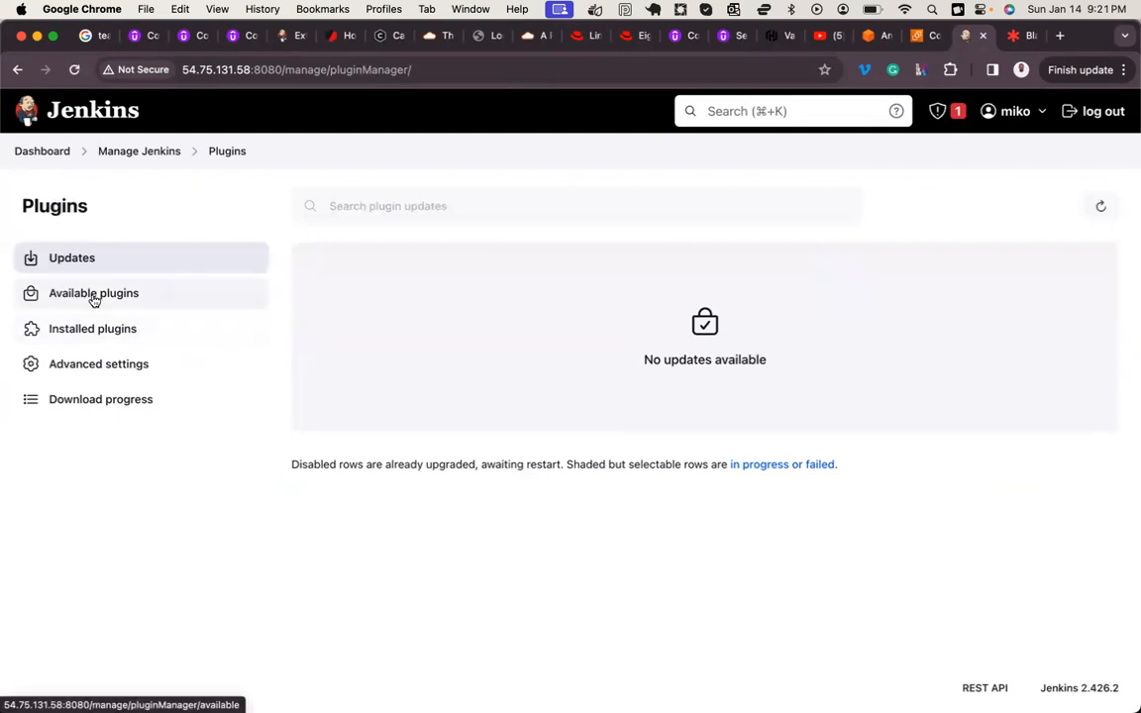
{"action": "left_click", "coordinate": [91, 298]}
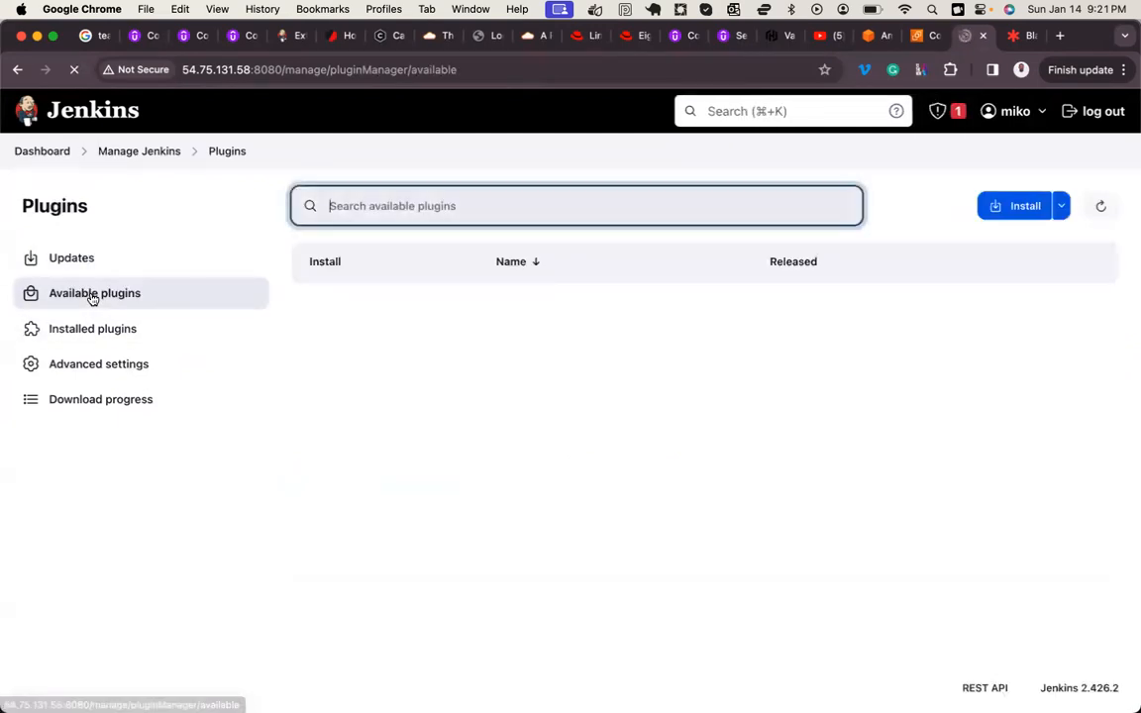
Step: Search the available plugins for "role", install Role-based Authorization Strategy, and check its download progress
{"action": "type", "text": "role"}
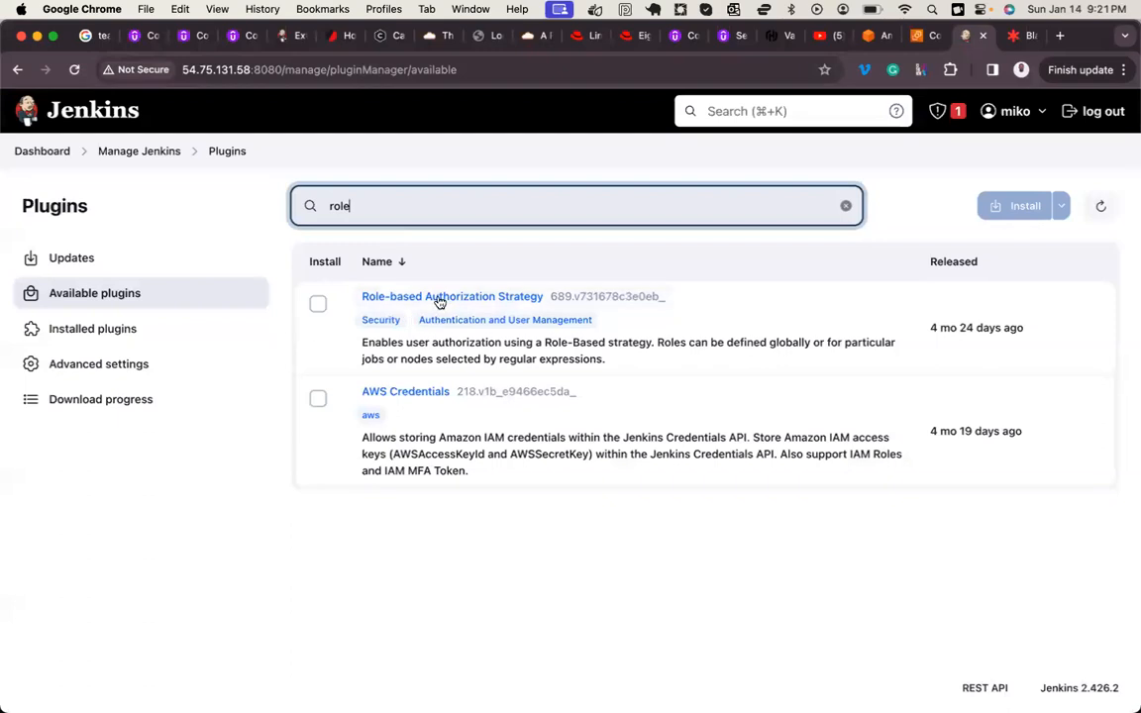
{"action": "left_click", "coordinate": [318, 305]}
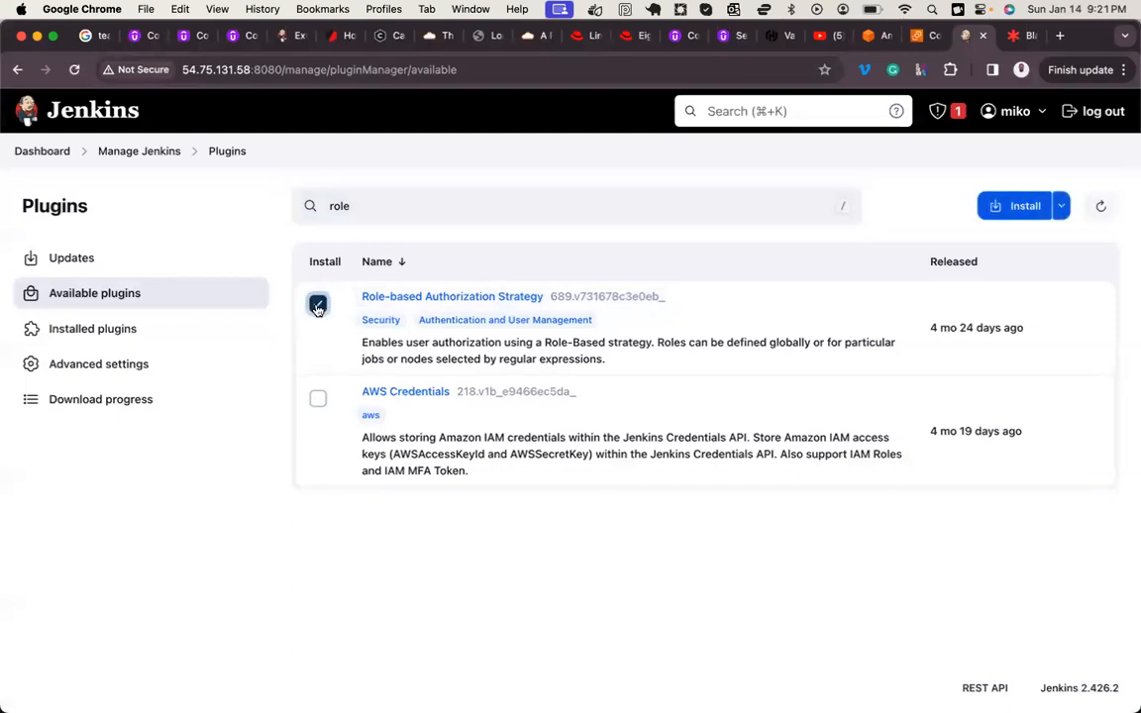
{"action": "left_click", "coordinate": [1018, 206]}
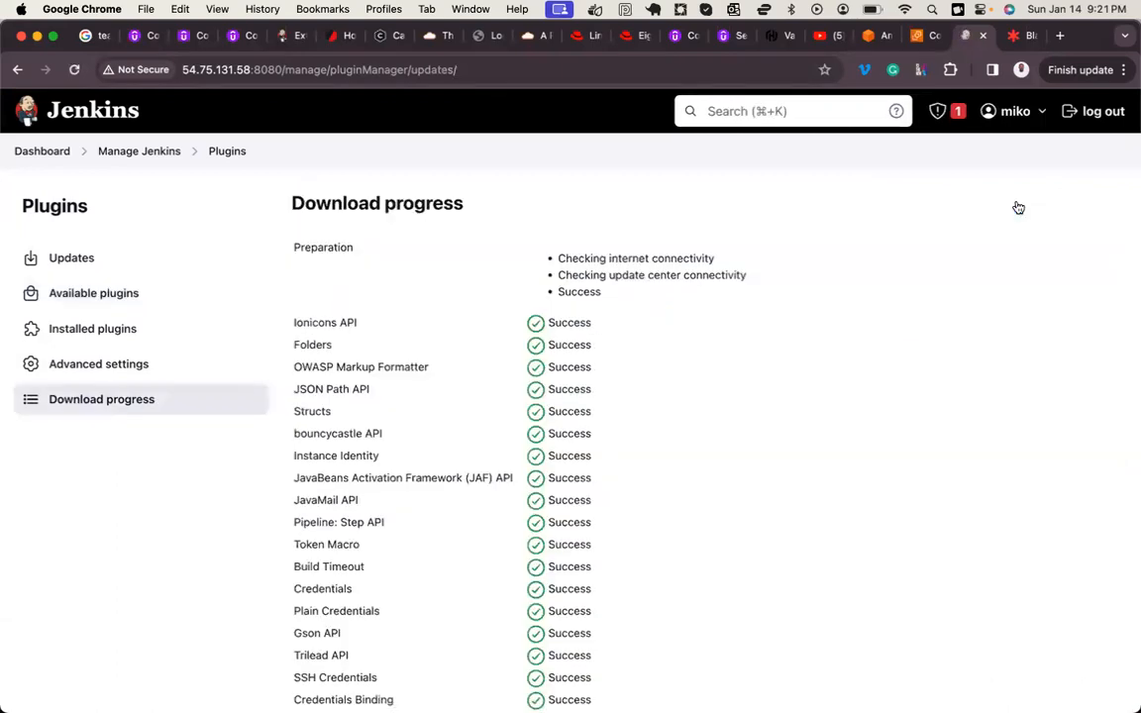
{"action": "scroll", "coordinate": [758, 433], "scroll_direction": "down", "scroll_amount": 15}
{"action": "scroll", "coordinate": [759, 436], "scroll_direction": "down", "scroll_amount": 15}
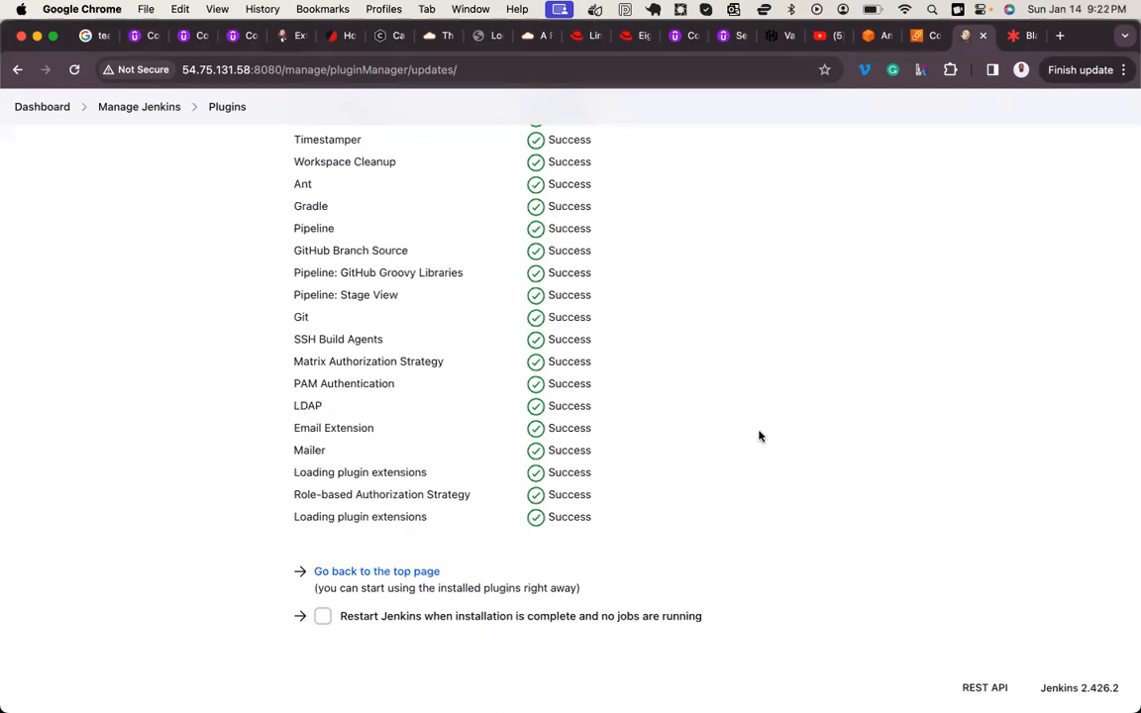
{"action": "scroll", "coordinate": [614, 437], "scroll_direction": "up", "scroll_amount": 10}
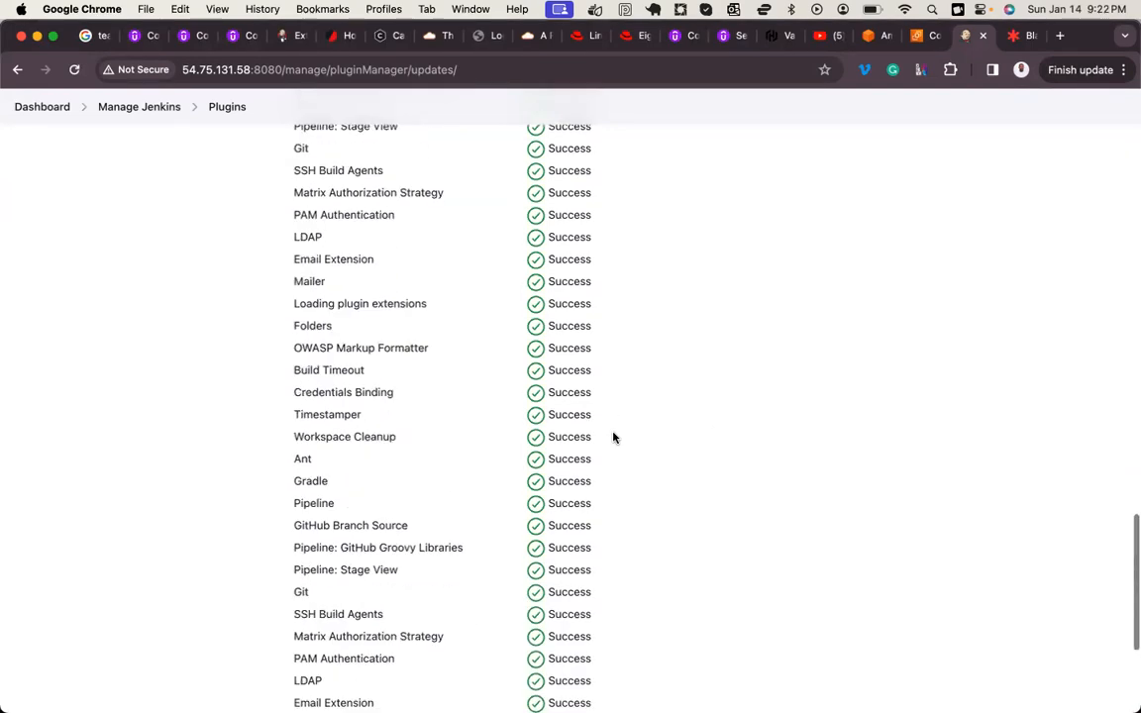
{"action": "scroll", "coordinate": [426, 233], "scroll_direction": "up", "scroll_amount": 5}
{"action": "scroll", "coordinate": [229, 247], "scroll_direction": "up", "scroll_amount": 10}
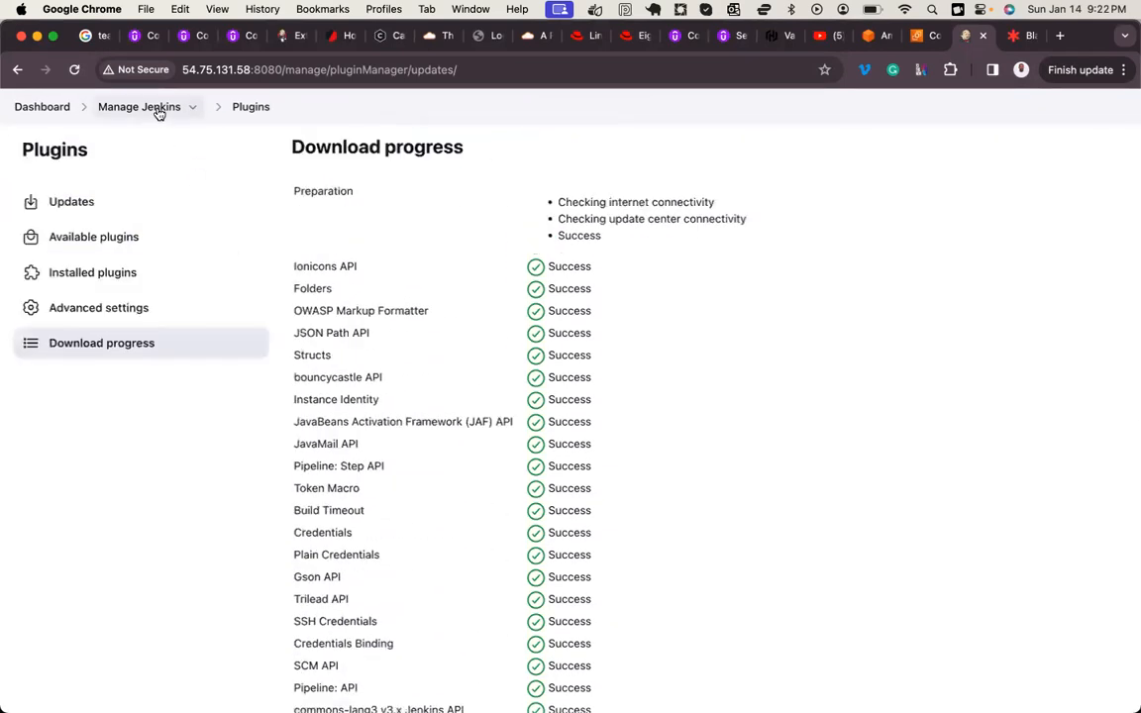
Step: Open the Jenkins security configuration and examine the strategies offered for Authorization without changing the selection
{"action": "left_click", "coordinate": [145, 112]}
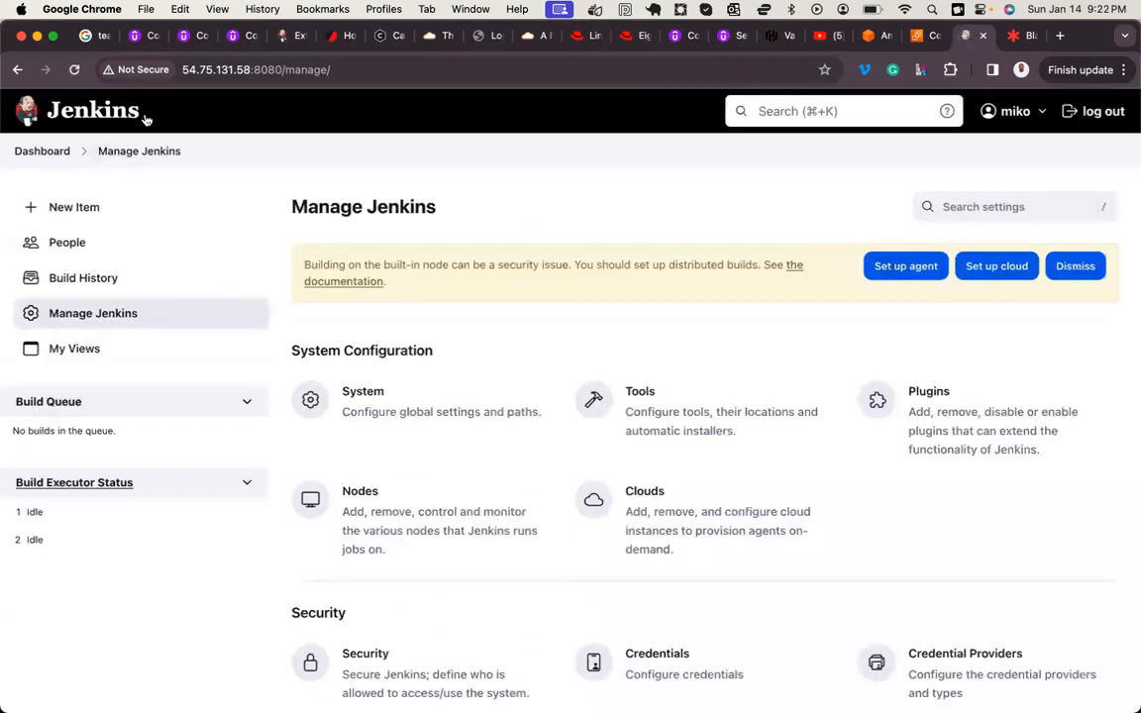
{"action": "scroll", "coordinate": [335, 379], "scroll_direction": "down", "scroll_amount": 5}
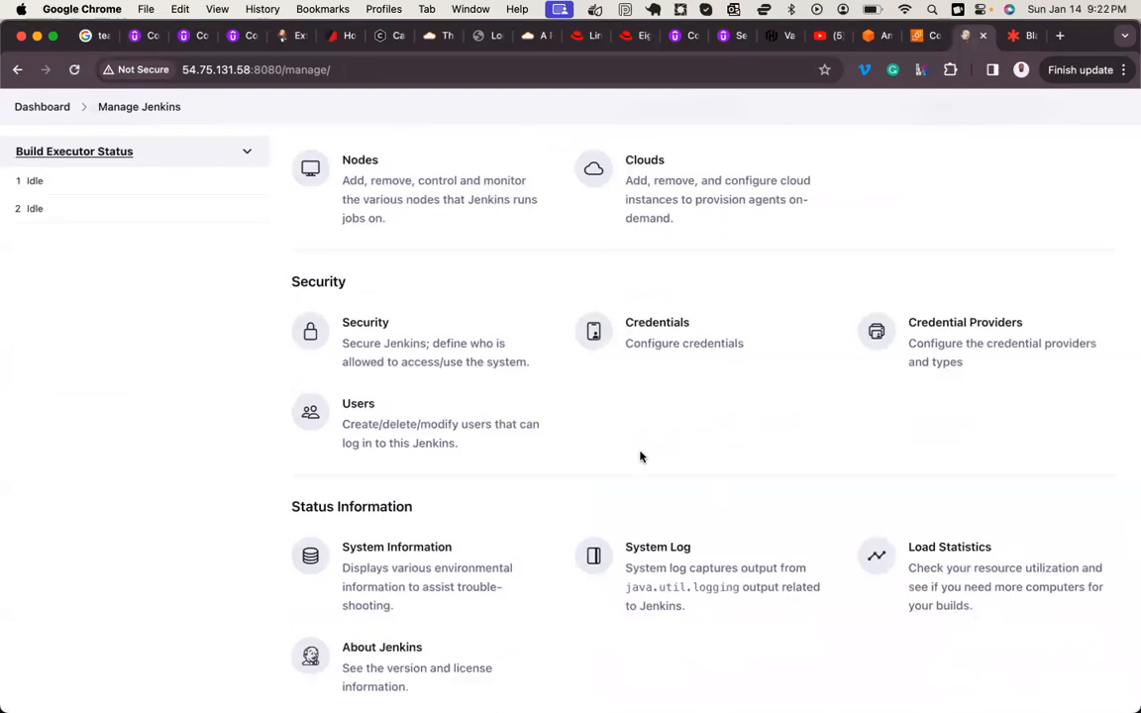
{"action": "left_click", "coordinate": [373, 354]}
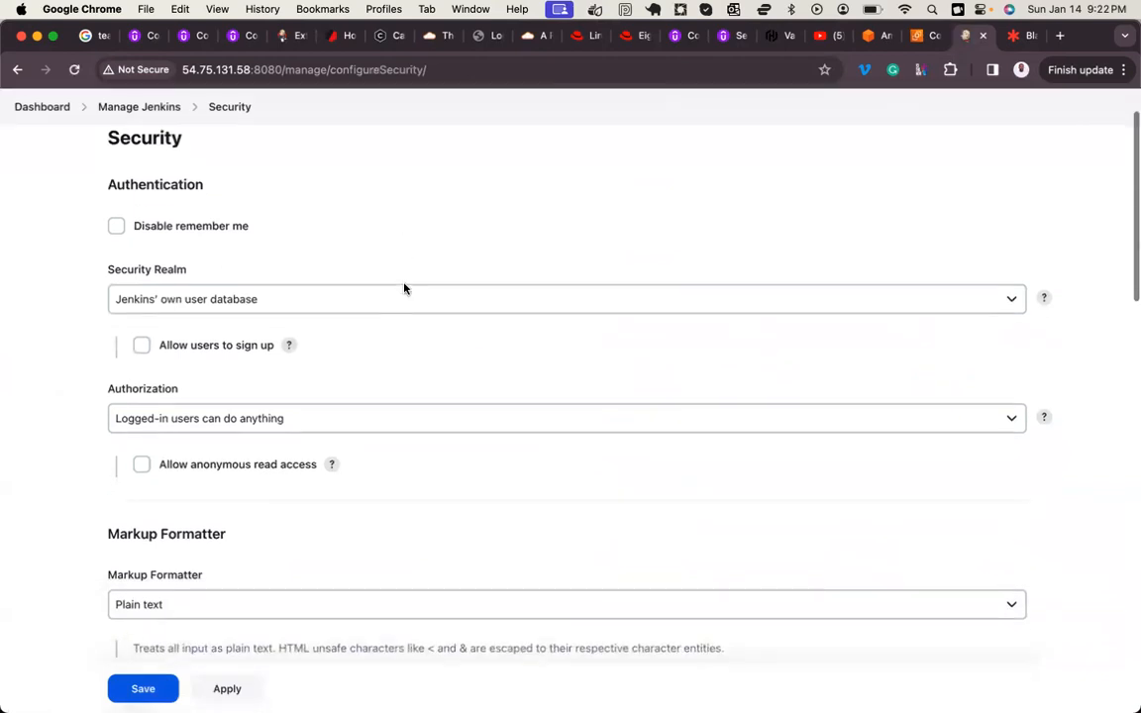
{"action": "scroll", "coordinate": [405, 288], "scroll_direction": "down", "scroll_amount": 1}
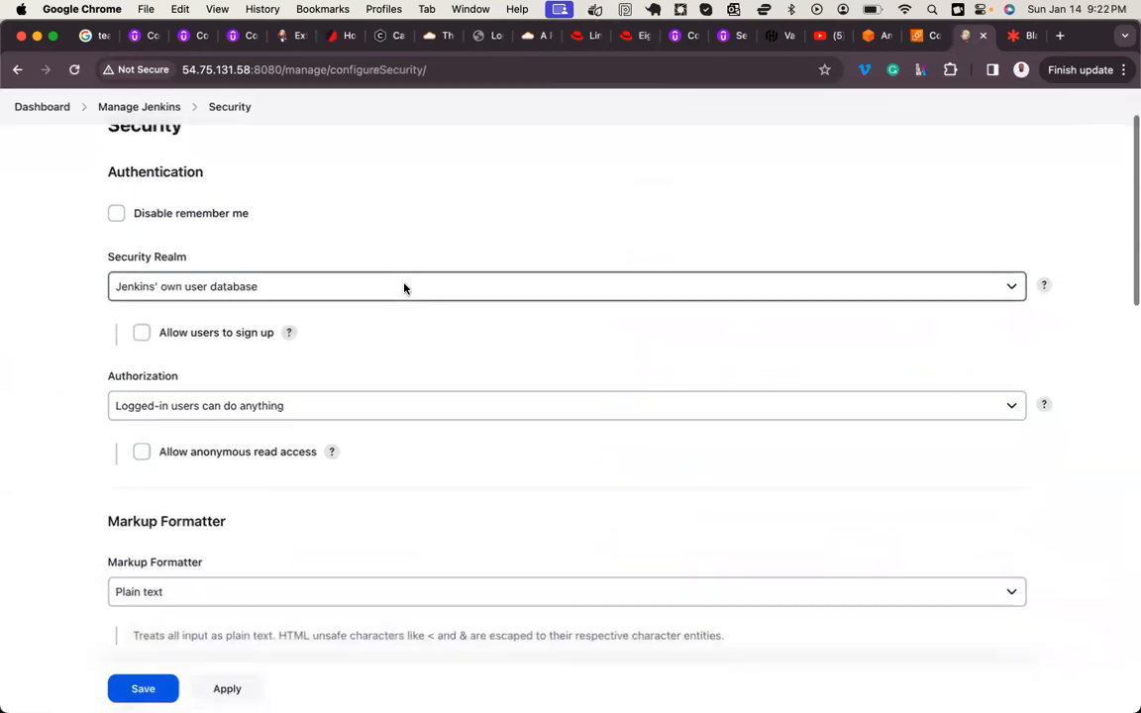
{"action": "double_click", "coordinate": [136, 376]}
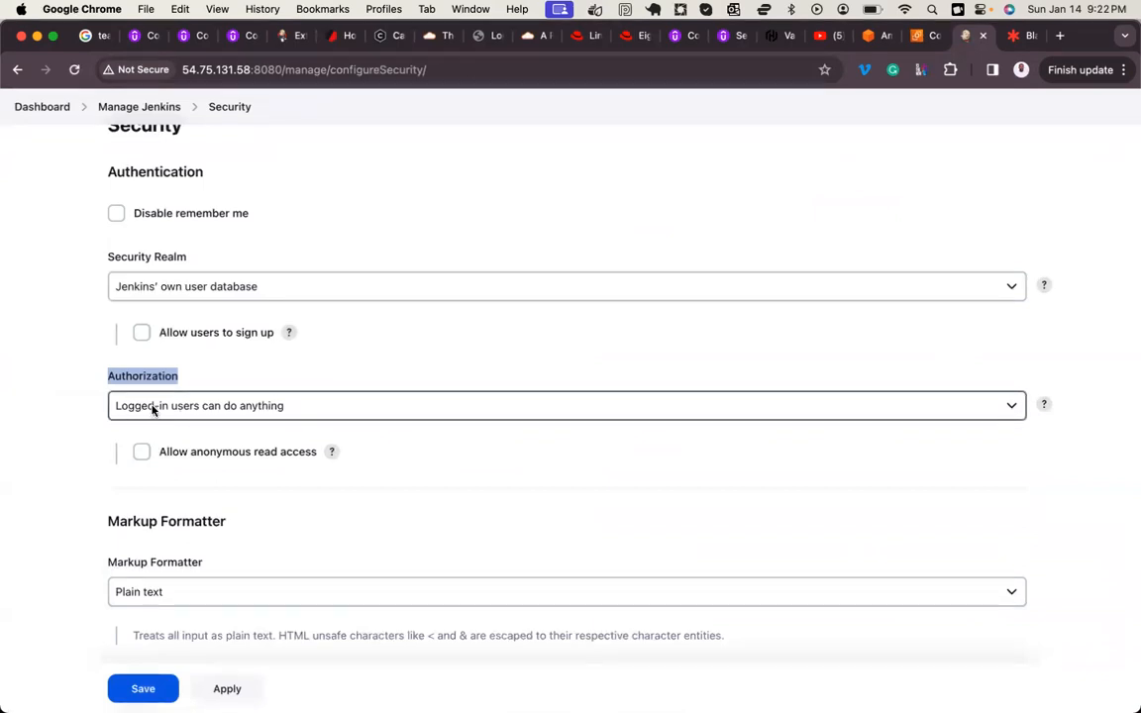
{"action": "left_click", "coordinate": [154, 411]}
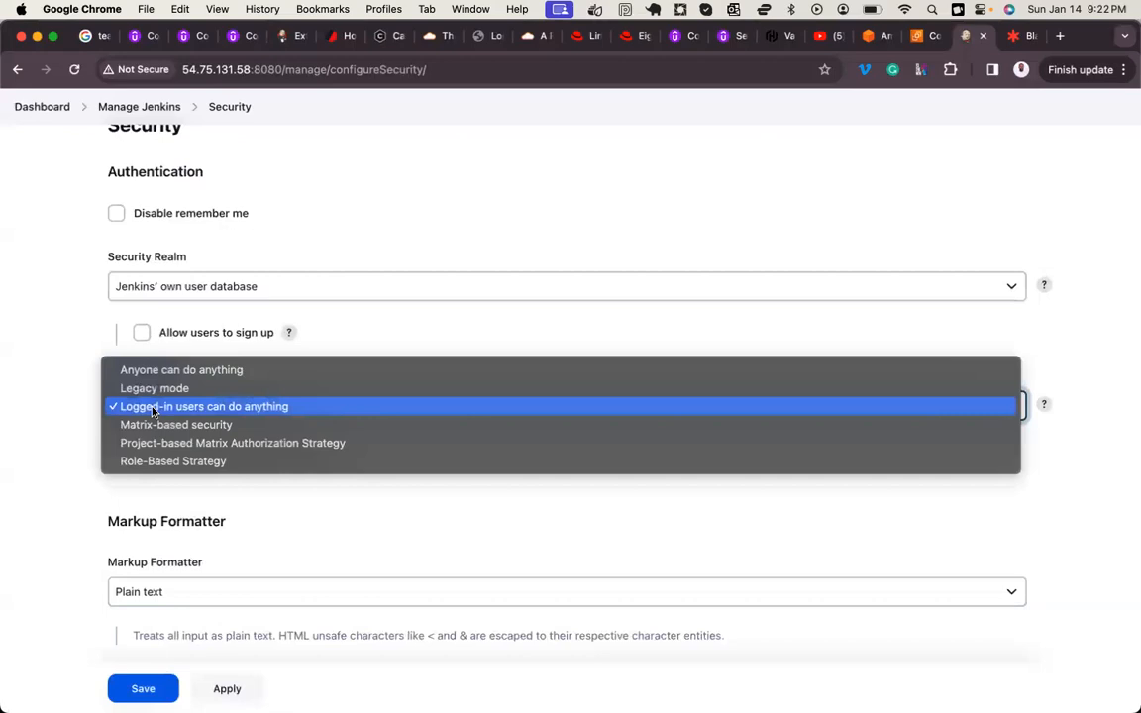
{"action": "left_click", "coordinate": [35, 402]}
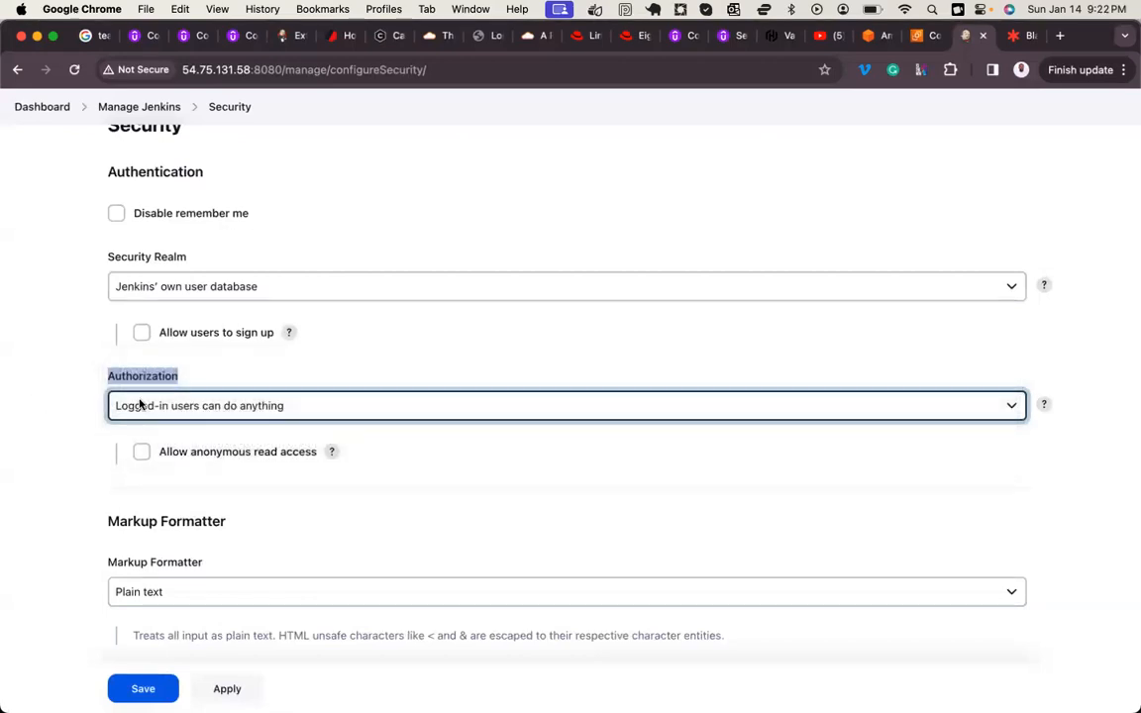
{"action": "left_click", "coordinate": [204, 382]}
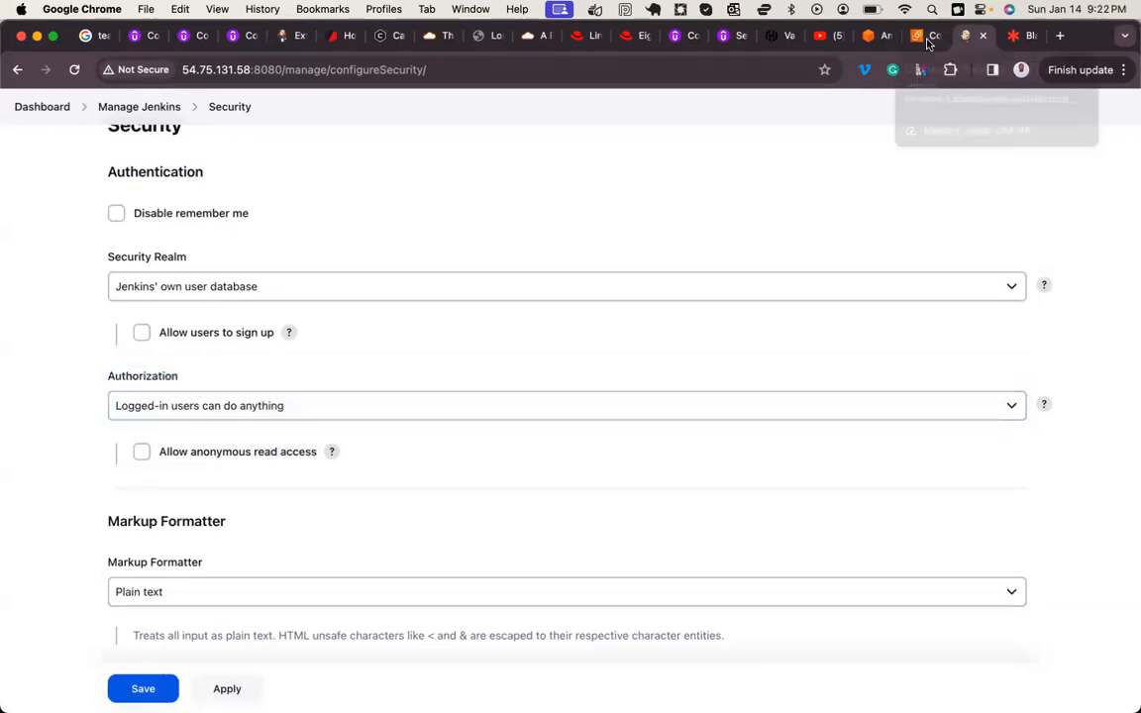
{"action": "scroll", "coordinate": [1017, 131], "scroll_direction": "up", "scroll_amount": 2}
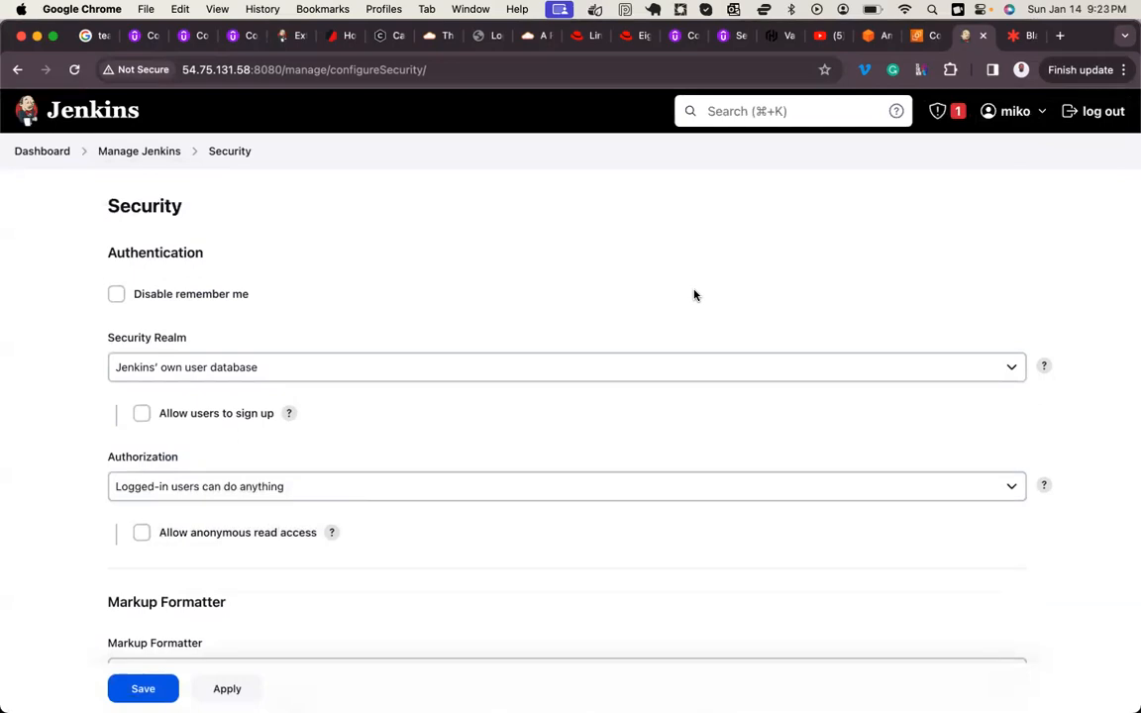
{"action": "scroll", "coordinate": [692, 293], "scroll_direction": "down", "scroll_amount": 2}
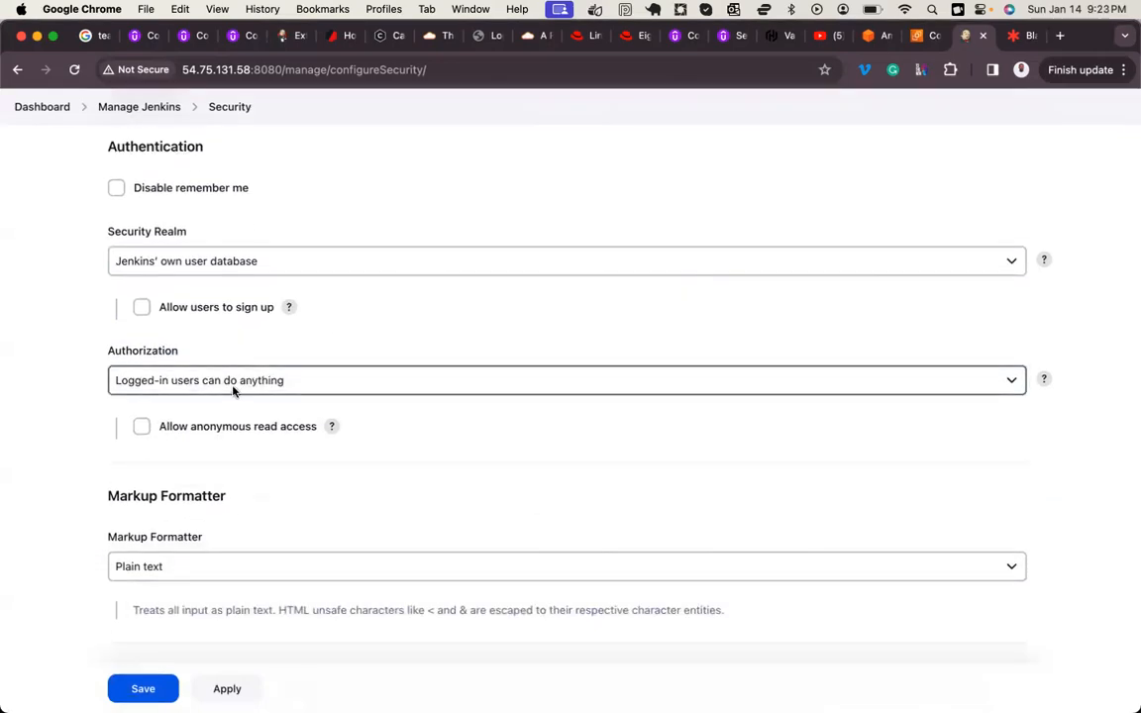
{"action": "scroll", "coordinate": [537, 277], "scroll_direction": "up", "scroll_amount": 2}
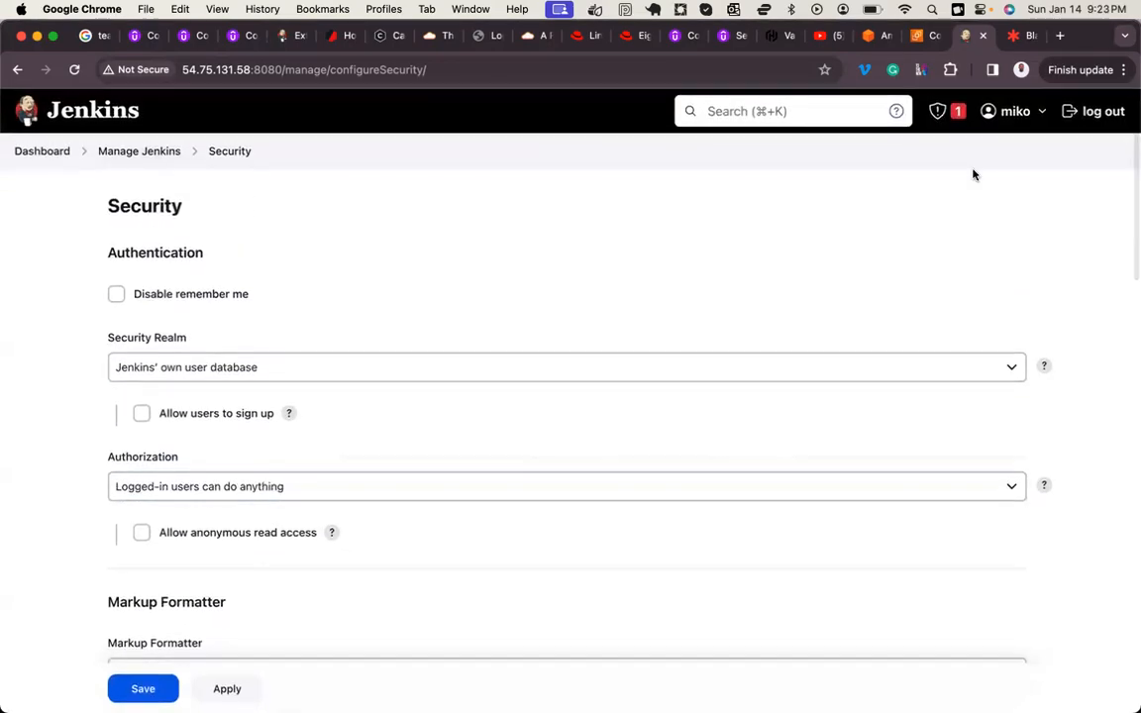
Step: Log out of Jenkins, sign in as the admin user with the account password, and close the password warning
{"action": "left_click", "coordinate": [1095, 112]}
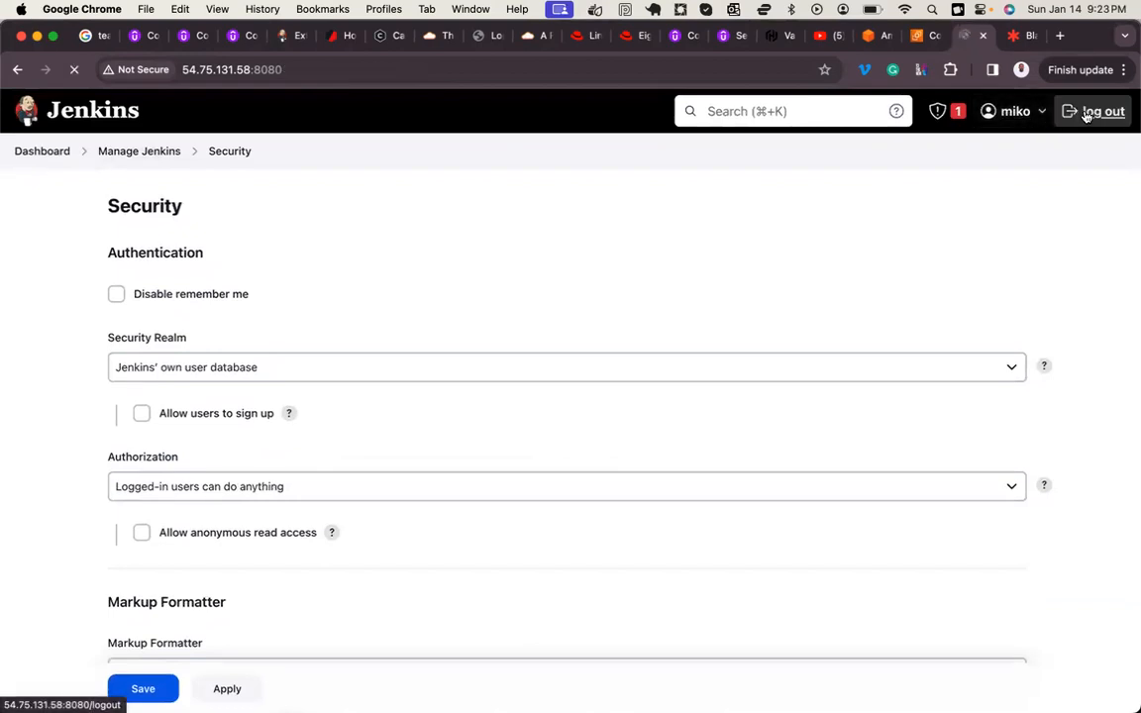
{"action": "key", "text": "Tab"}
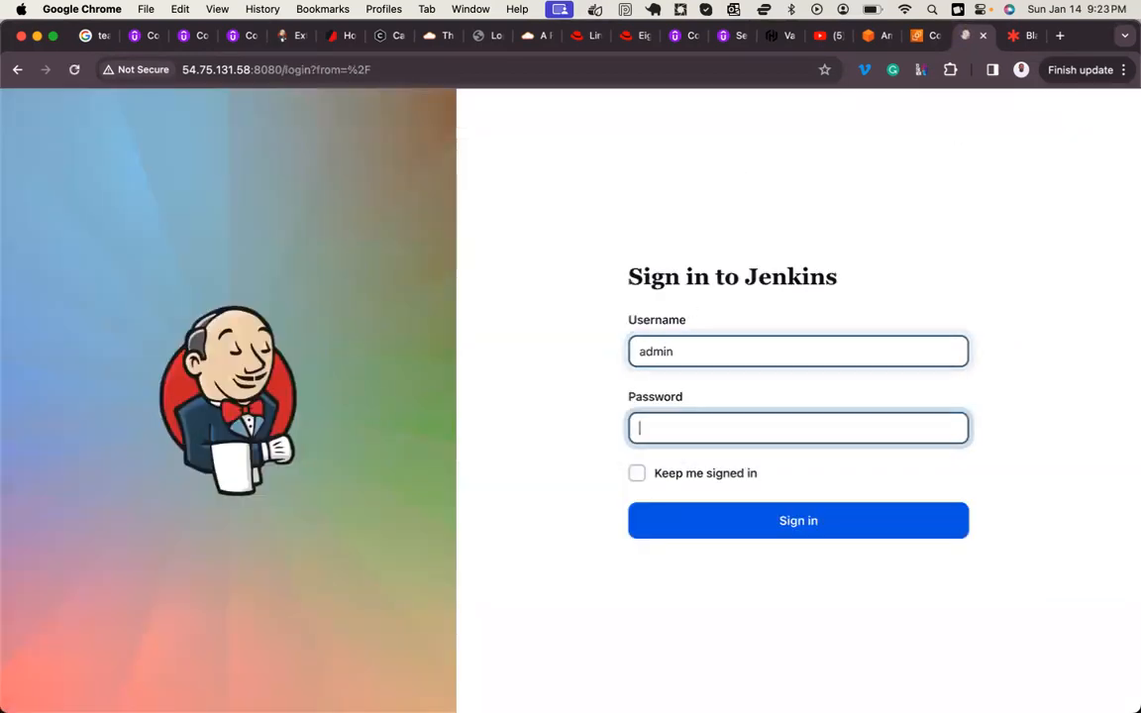
{"action": "key", "text": "Return"}
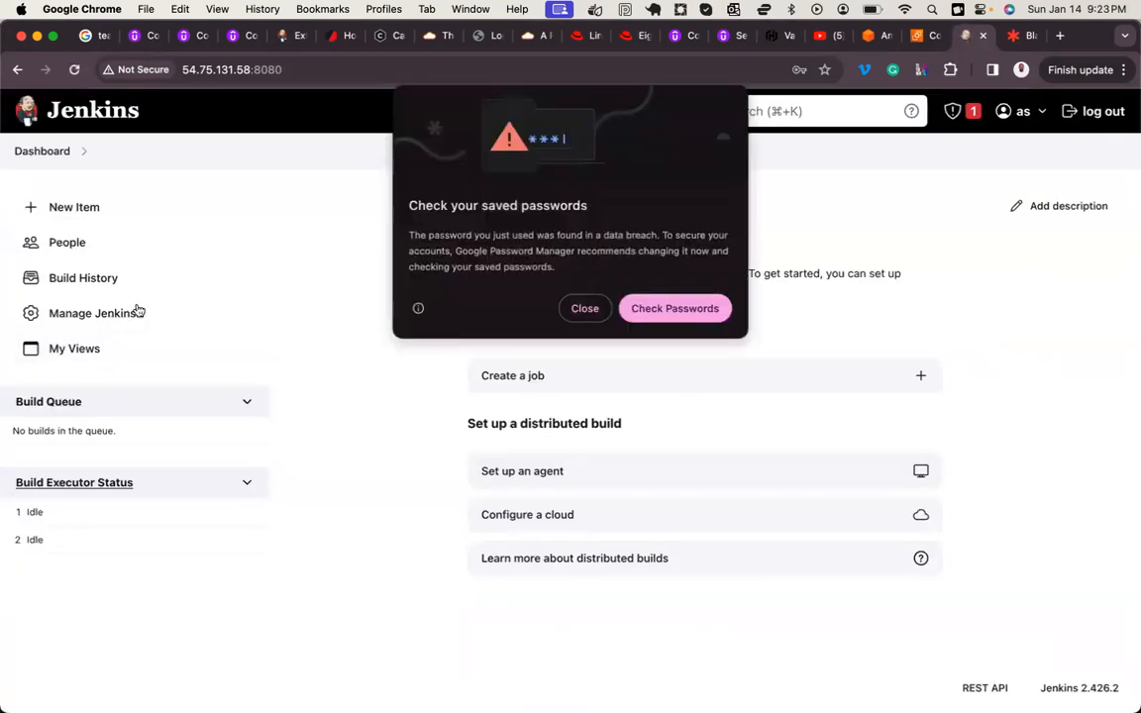
{"action": "left_click", "coordinate": [584, 310]}
Step: Open the security configuration from Manage Jenkins, set Authorization to Role-Based Strategy, and save the settings
{"action": "left_click", "coordinate": [107, 313]}
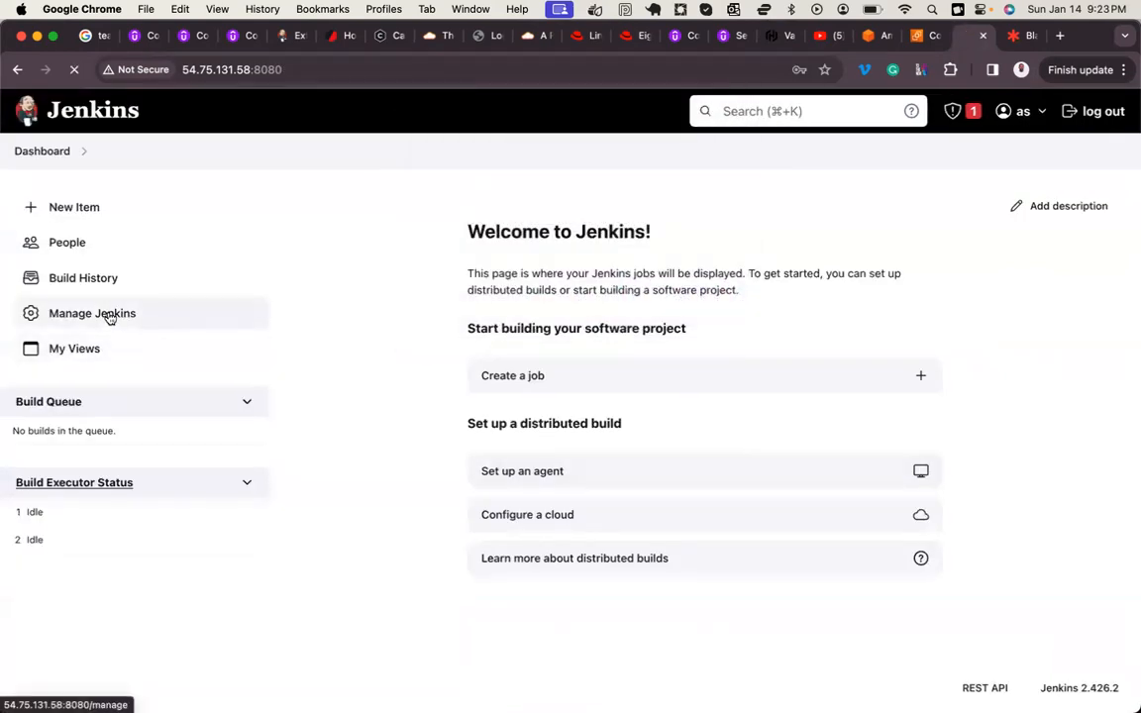
{"action": "scroll", "coordinate": [448, 390], "scroll_direction": "down", "scroll_amount": 5}
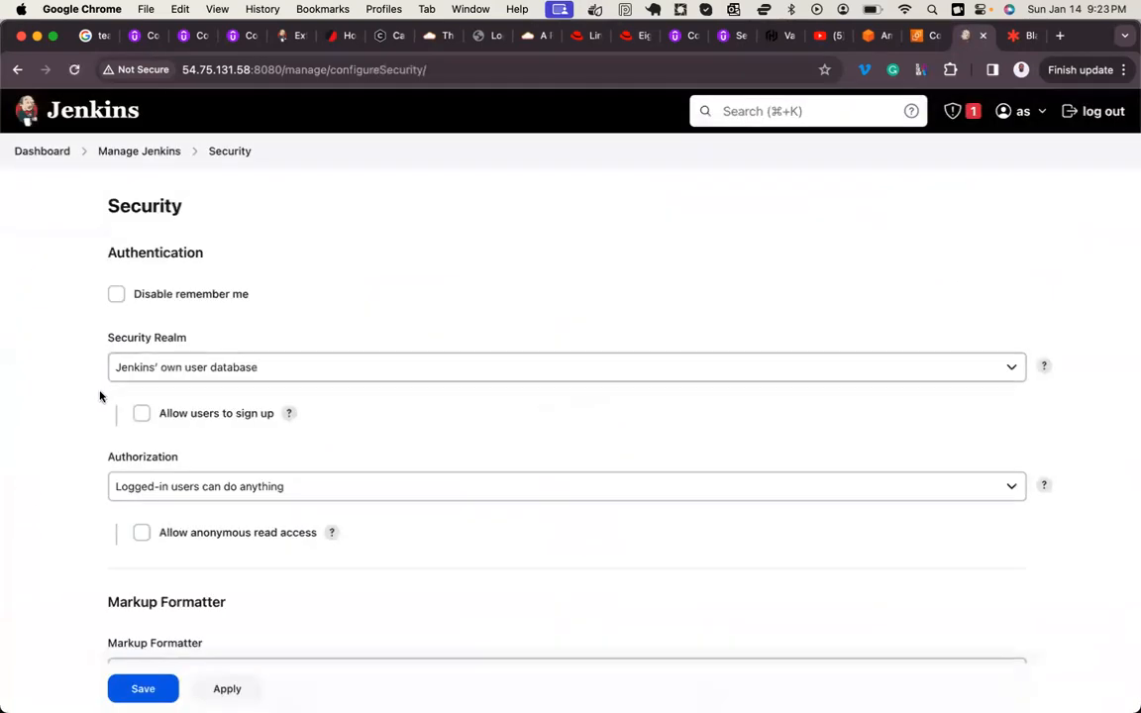
{"action": "scroll", "coordinate": [123, 397], "scroll_direction": "down", "scroll_amount": 2}
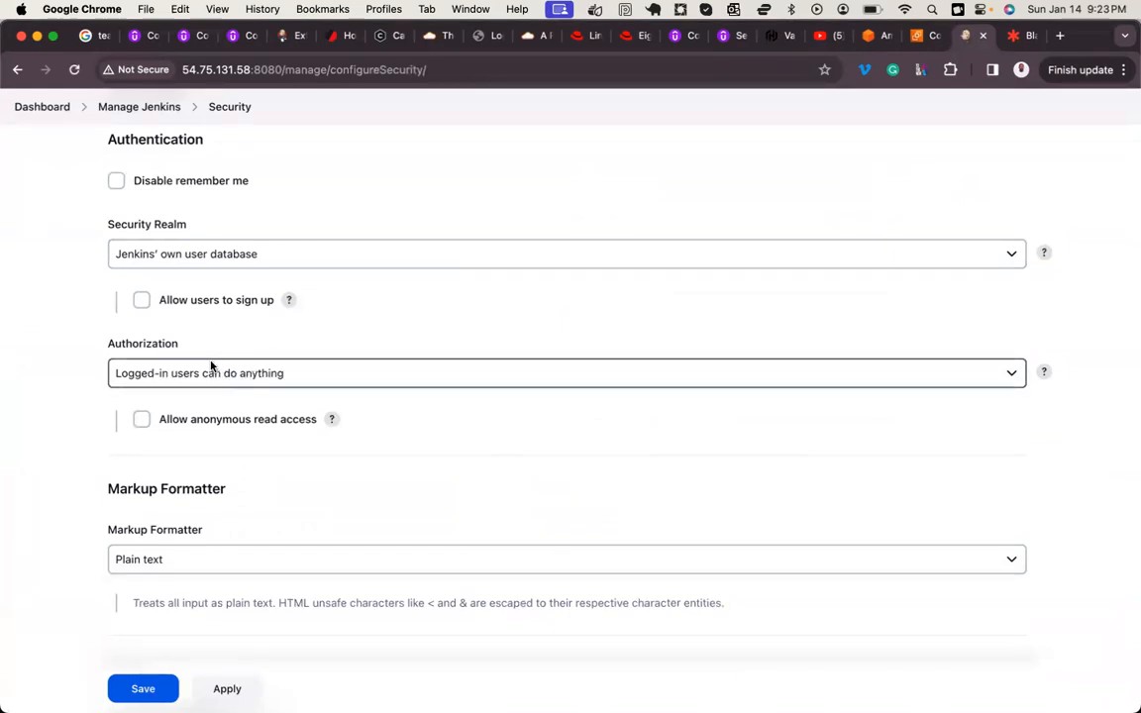
{"action": "left_click", "coordinate": [265, 374]}
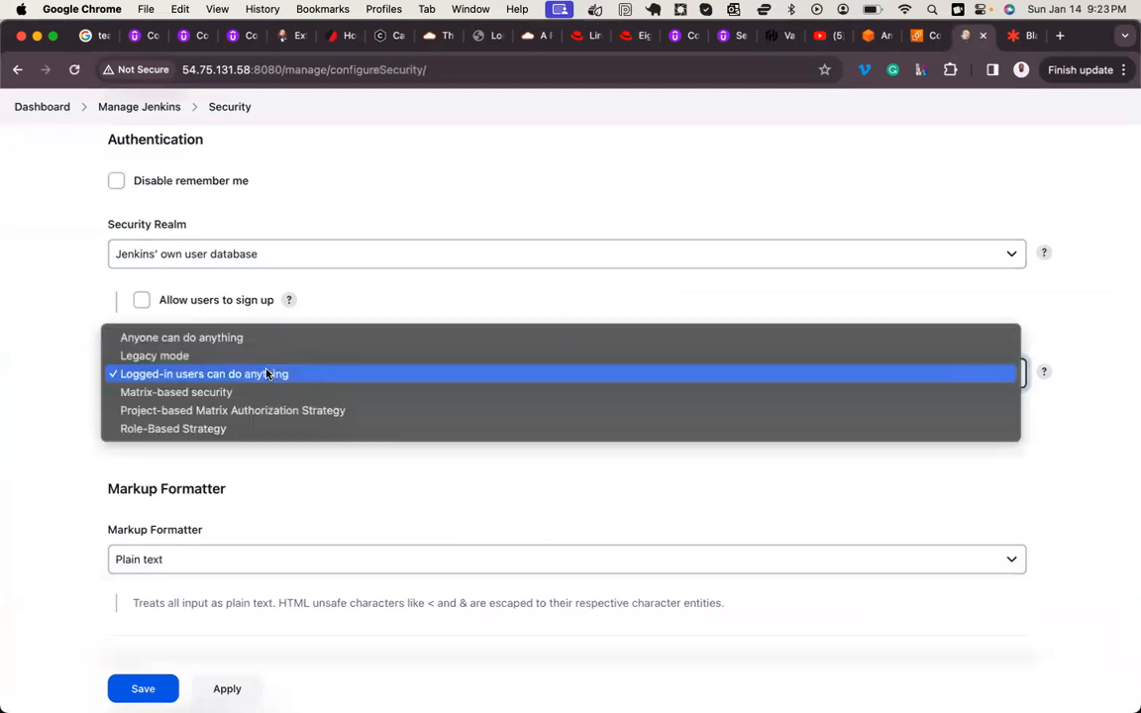
{"action": "left_click", "coordinate": [163, 433]}
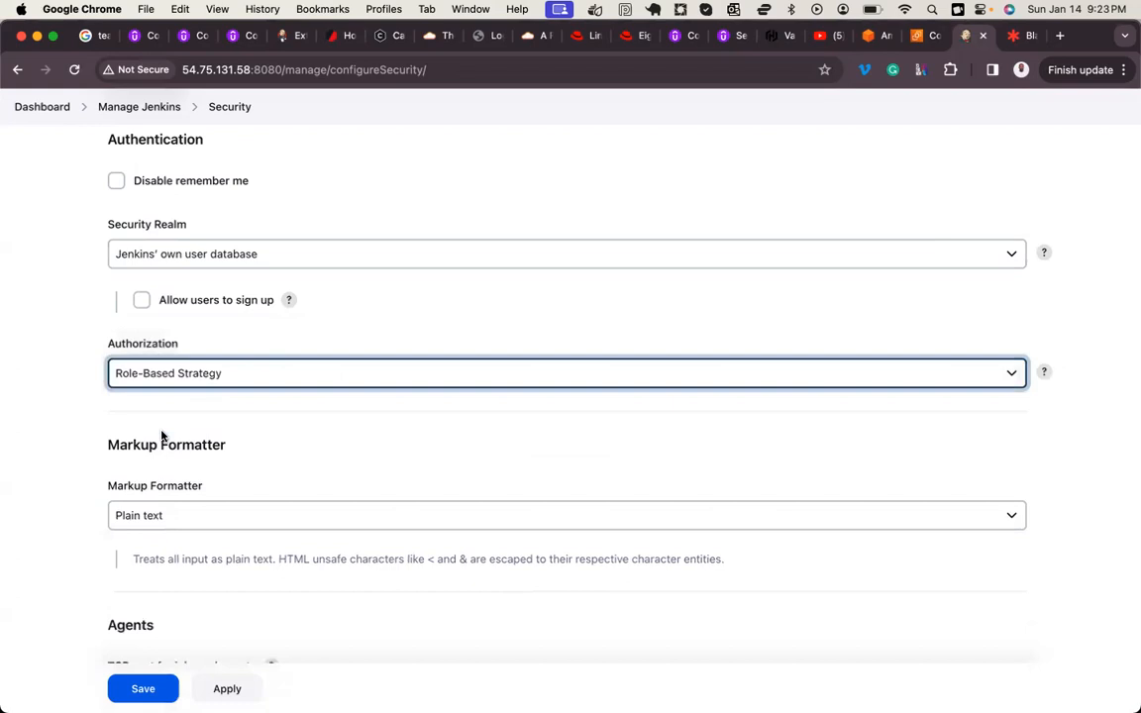
{"action": "scroll", "coordinate": [163, 436], "scroll_direction": "down", "scroll_amount": 10}
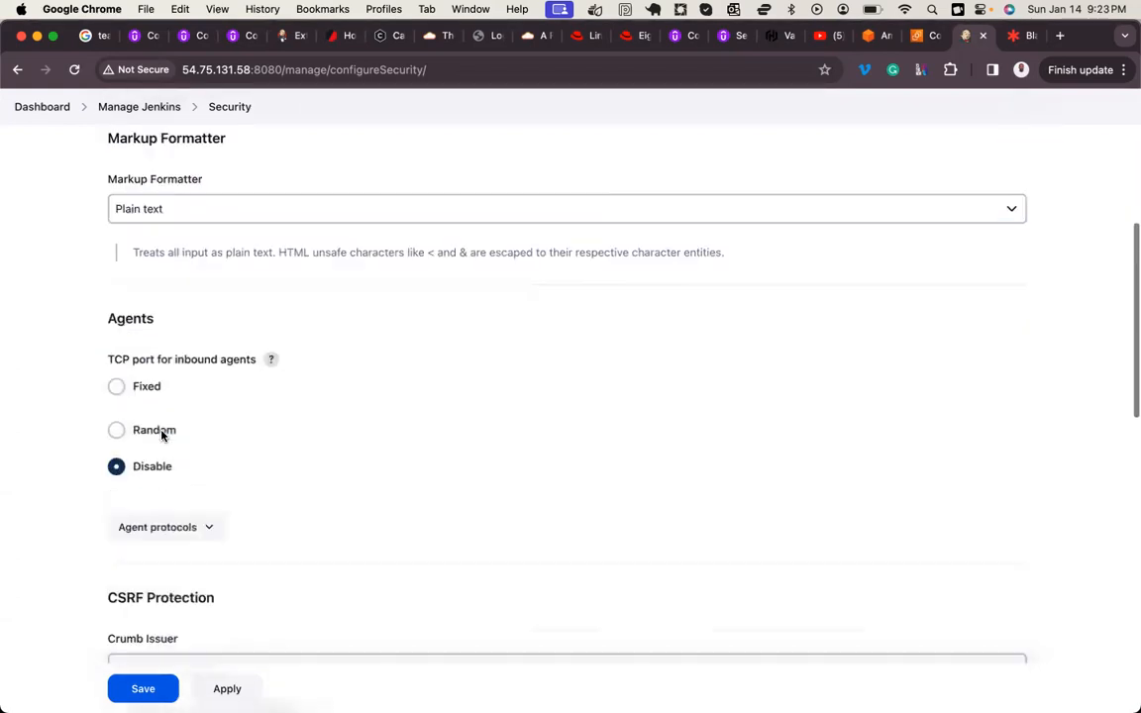
{"action": "left_click", "coordinate": [226, 690]}
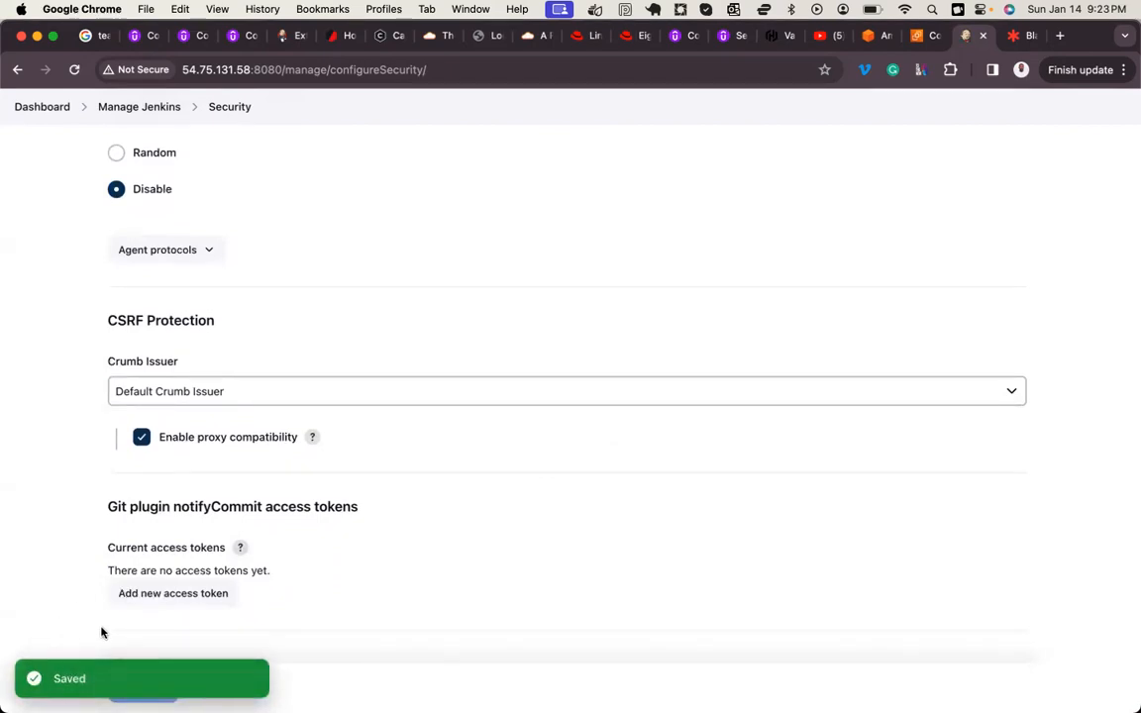
{"action": "left_click", "coordinate": [142, 691]}
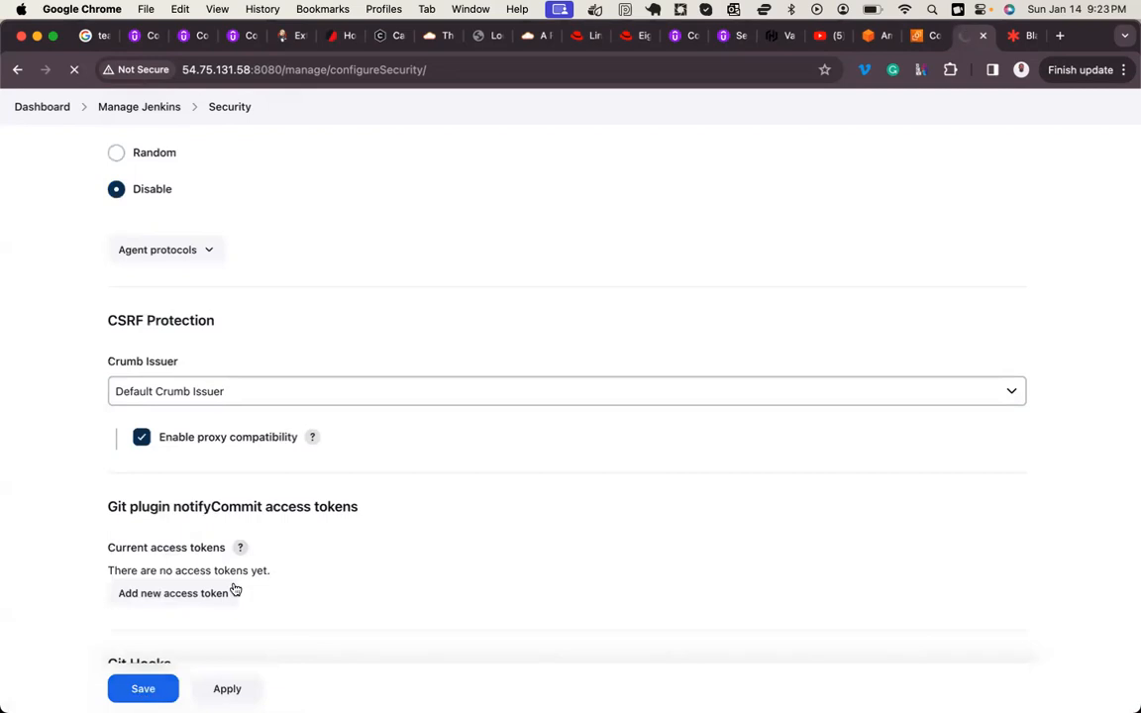
Step: Open Manage and Assign Roles in the Jenkins management settings and examine the Global roles permission table
{"action": "scroll", "coordinate": [442, 514], "scroll_direction": "down", "scroll_amount": 5}
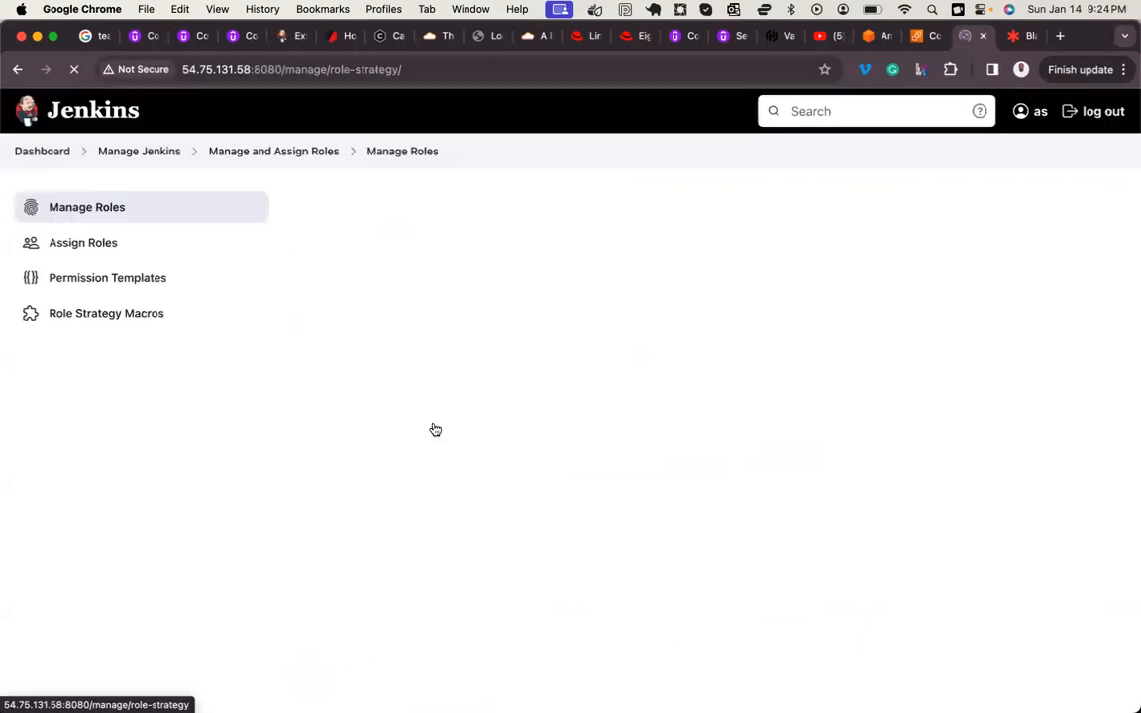
{"action": "left_click_drag", "start_coordinate": [307, 202], "coordinate": [491, 200]}
{"action": "left_click_drag", "start_coordinate": [307, 248], "coordinate": [471, 248]}
{"action": "scroll", "coordinate": [473, 249], "scroll_direction": "down", "scroll_amount": 1}
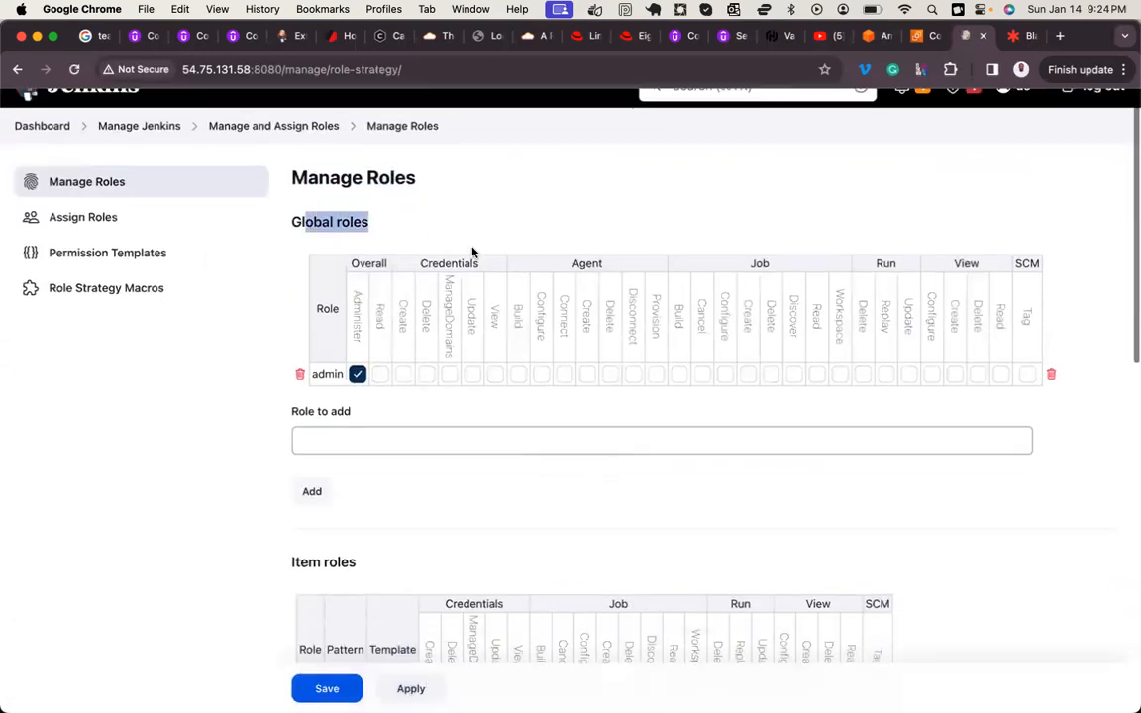
Step: Examine the Global roles, Item roles and Agent roles sections of the Manage Roles page
{"action": "scroll", "coordinate": [472, 251], "scroll_direction": "down", "scroll_amount": 4}
{"action": "left_click_drag", "start_coordinate": [289, 386], "coordinate": [443, 389]}
{"action": "scroll", "coordinate": [443, 388], "scroll_direction": "down", "scroll_amount": 4}
{"action": "scroll", "coordinate": [443, 388], "scroll_direction": "down", "scroll_amount": 5}
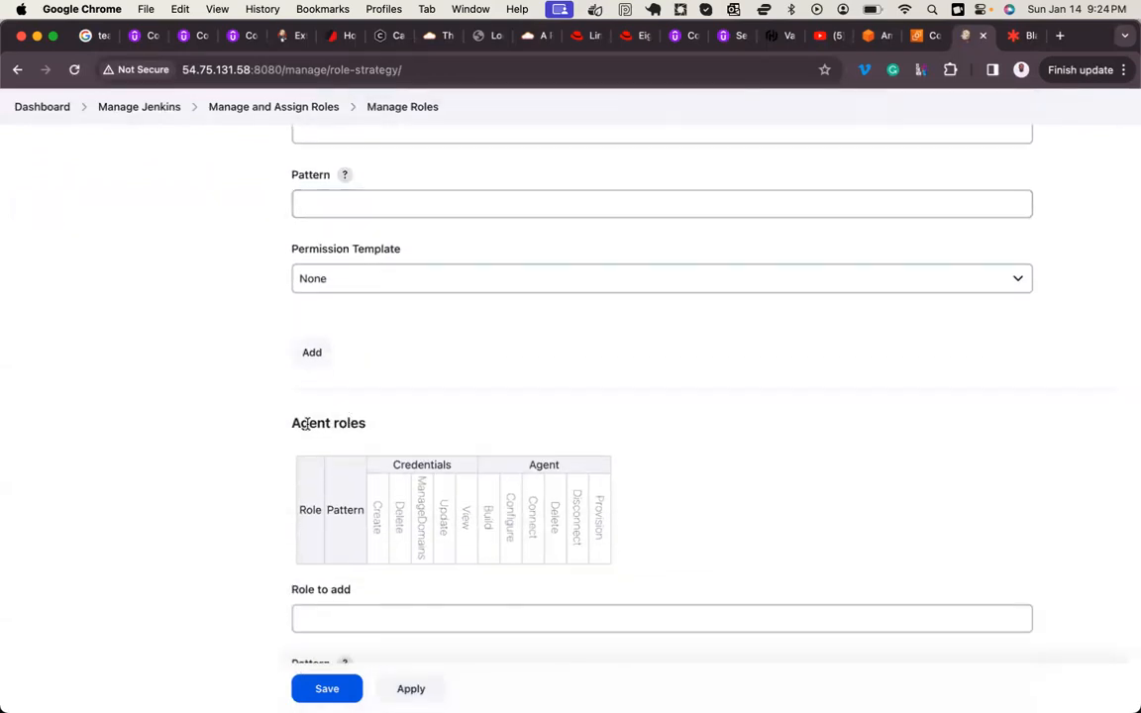
{"action": "left_click_drag", "start_coordinate": [307, 423], "coordinate": [440, 424]}
{"action": "scroll", "coordinate": [484, 436], "scroll_direction": "down", "scroll_amount": 4}
{"action": "scroll", "coordinate": [484, 428], "scroll_direction": "up", "scroll_amount": 10}
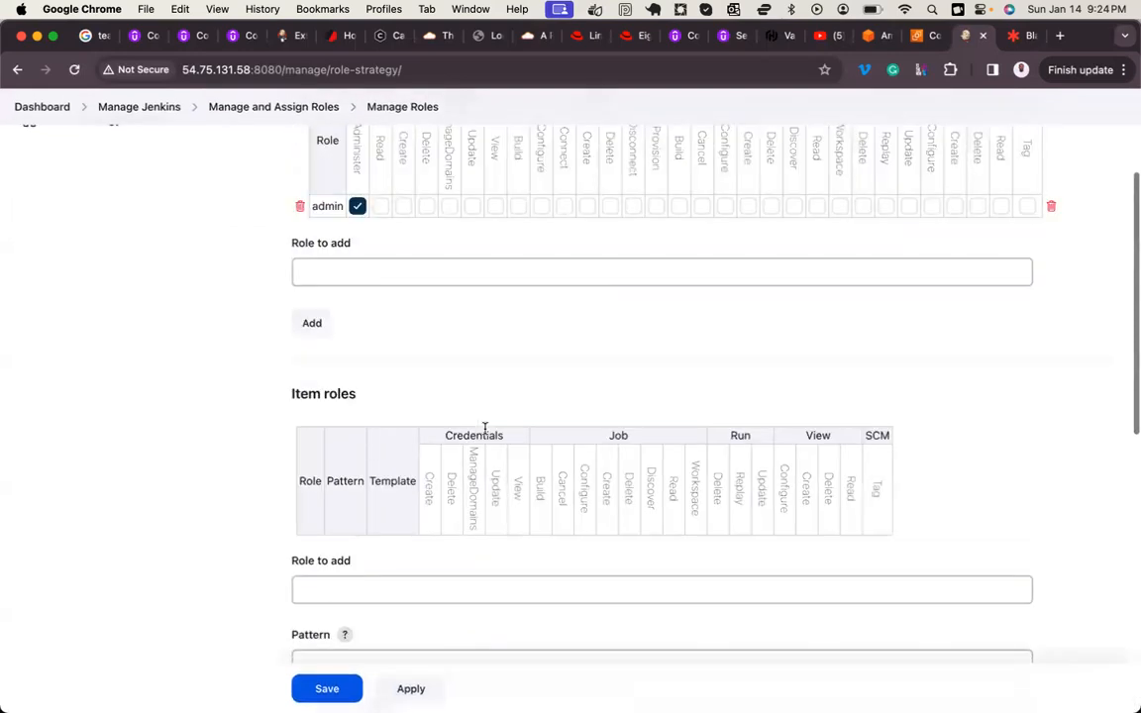
{"action": "scroll", "coordinate": [484, 431], "scroll_direction": "up", "scroll_amount": 5}
{"action": "scroll", "coordinate": [484, 433], "scroll_direction": "down", "scroll_amount": 1}
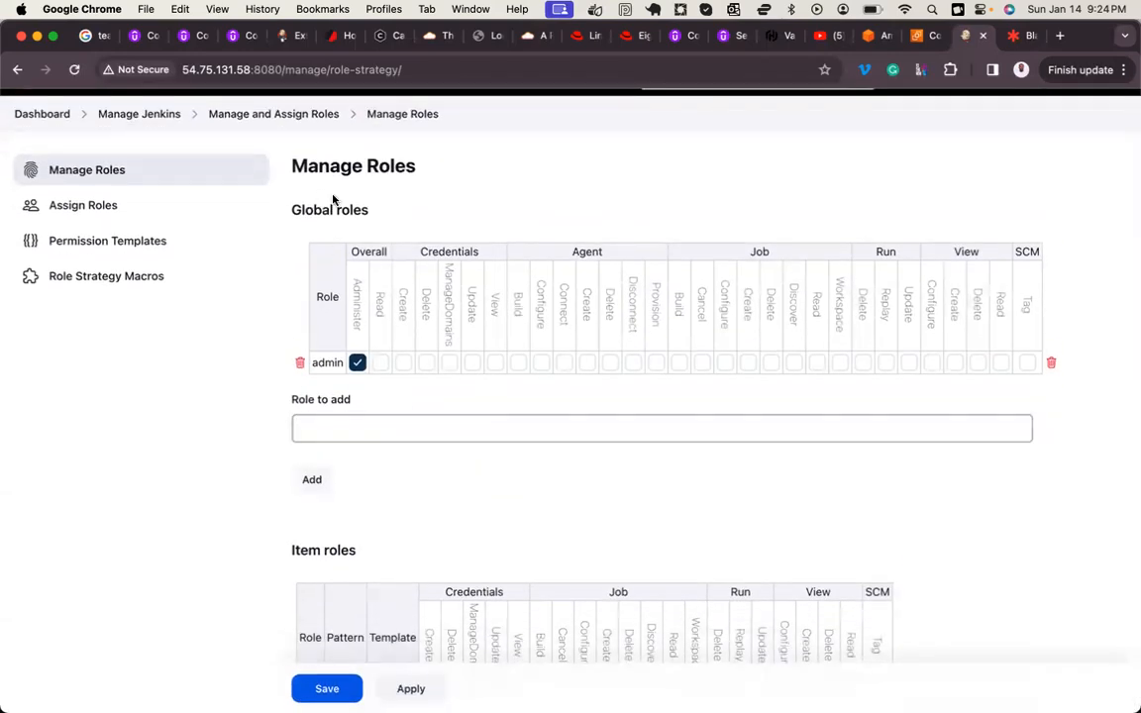
{"action": "left_click_drag", "start_coordinate": [313, 166], "coordinate": [420, 166]}
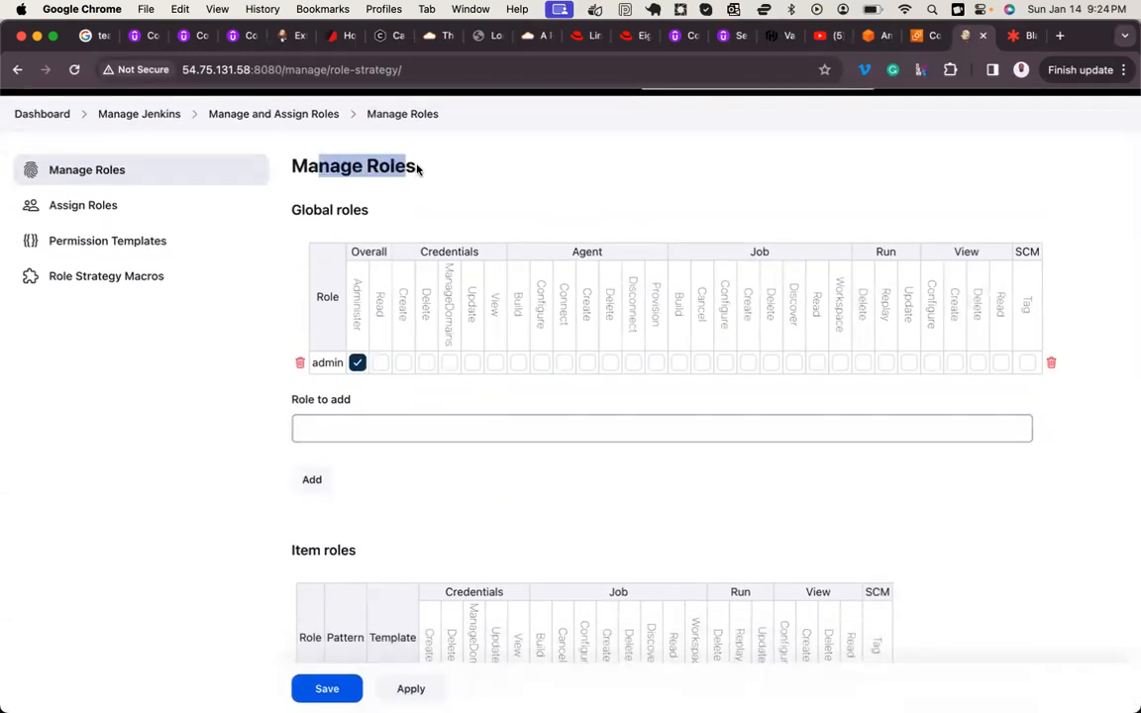
Step: Add a global role named developer and apply the role changes
{"action": "left_click", "coordinate": [318, 428]}
{"action": "type", "text": "developer"}
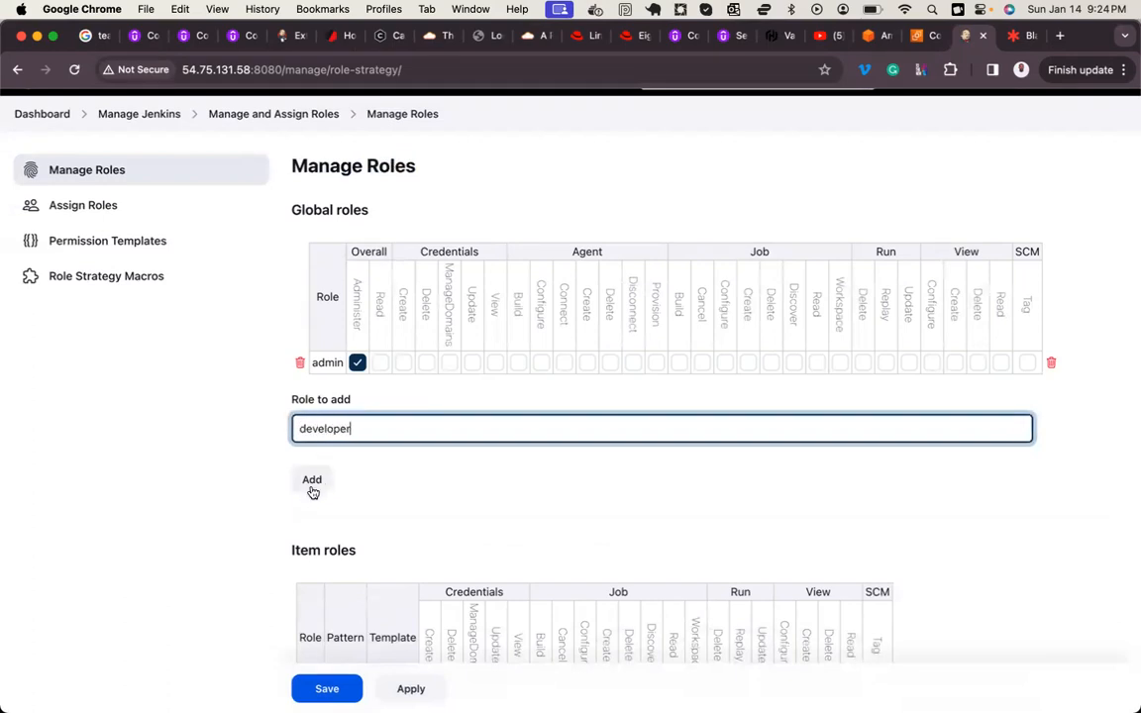
{"action": "left_click", "coordinate": [312, 481]}
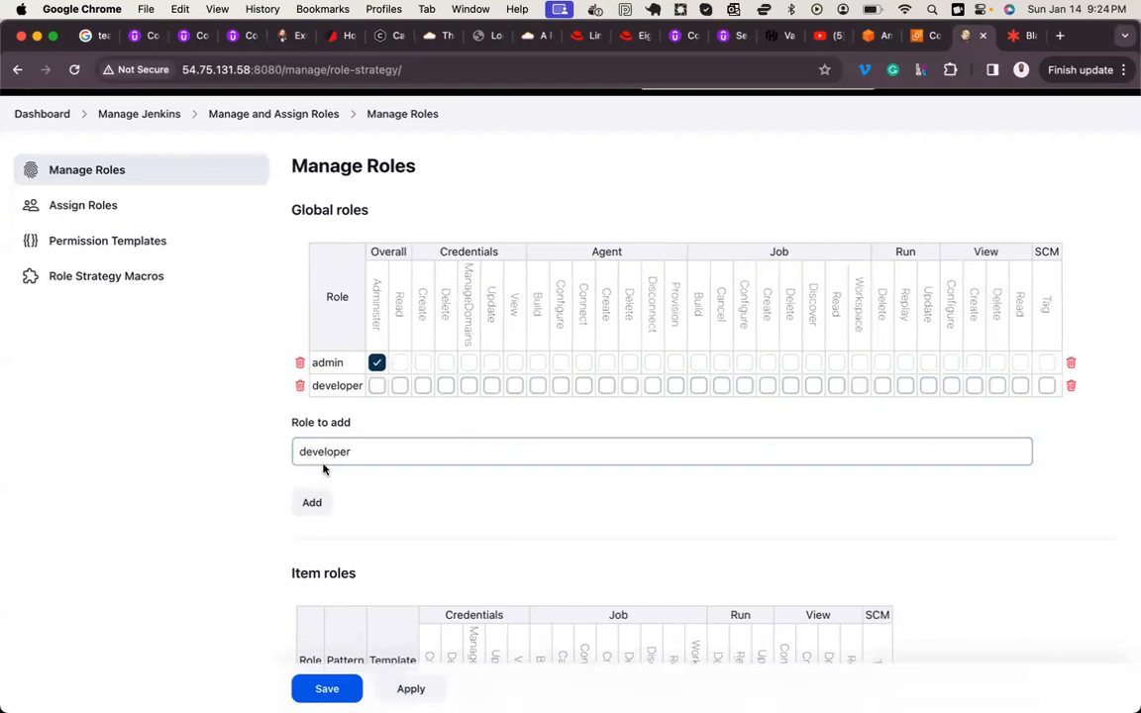
{"action": "double_click", "coordinate": [335, 384]}
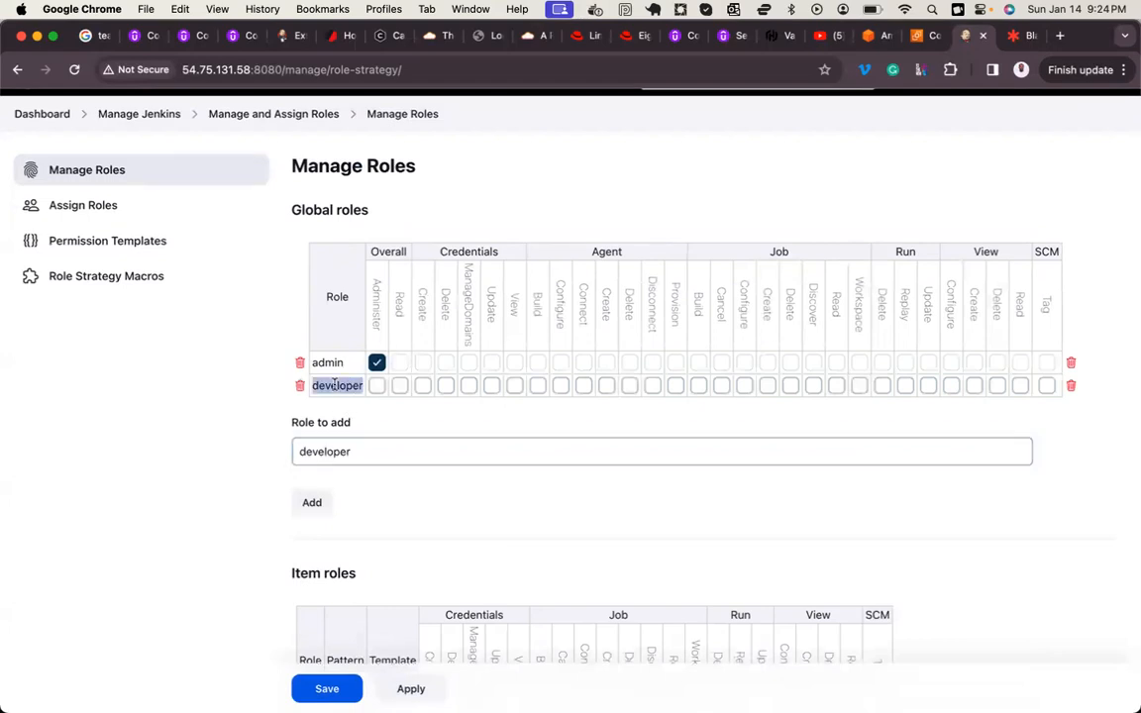
{"action": "left_click", "coordinate": [365, 393]}
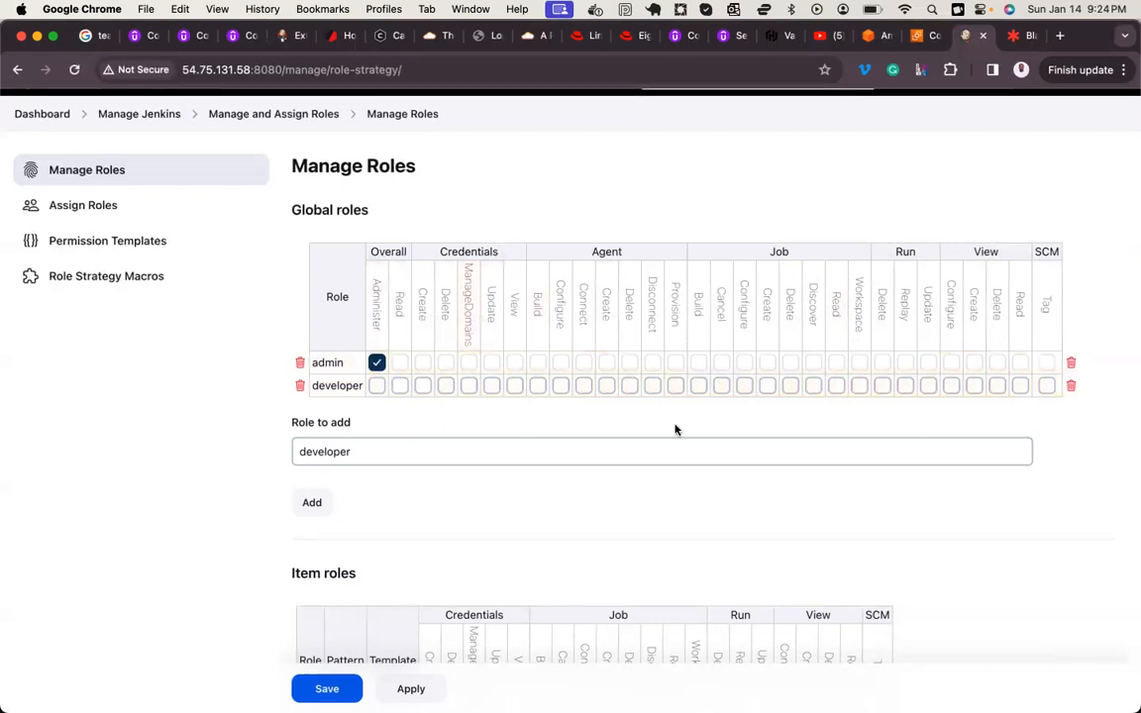
{"action": "left_click", "coordinate": [416, 691]}
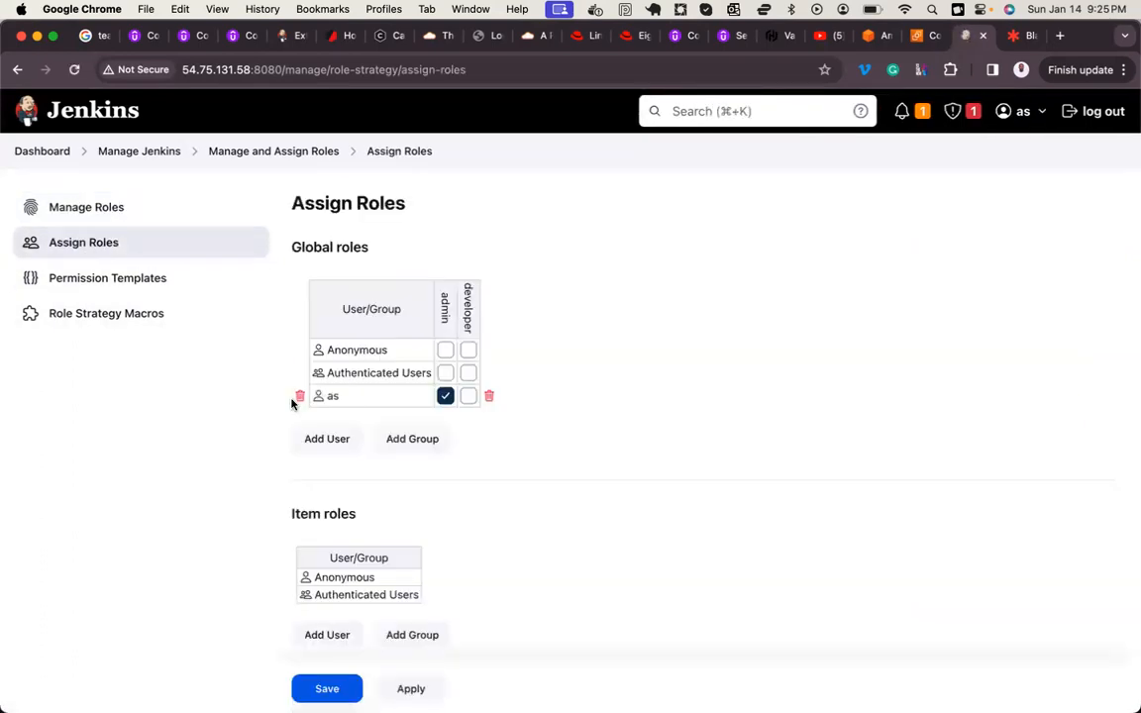
Step: Open Assign Roles and examine its role assignment tables, including the admin and developer columns under Global roles
{"action": "scroll", "coordinate": [292, 404], "scroll_direction": "down", "scroll_amount": 1}
{"action": "scroll", "coordinate": [292, 404], "scroll_direction": "down", "scroll_amount": 1}
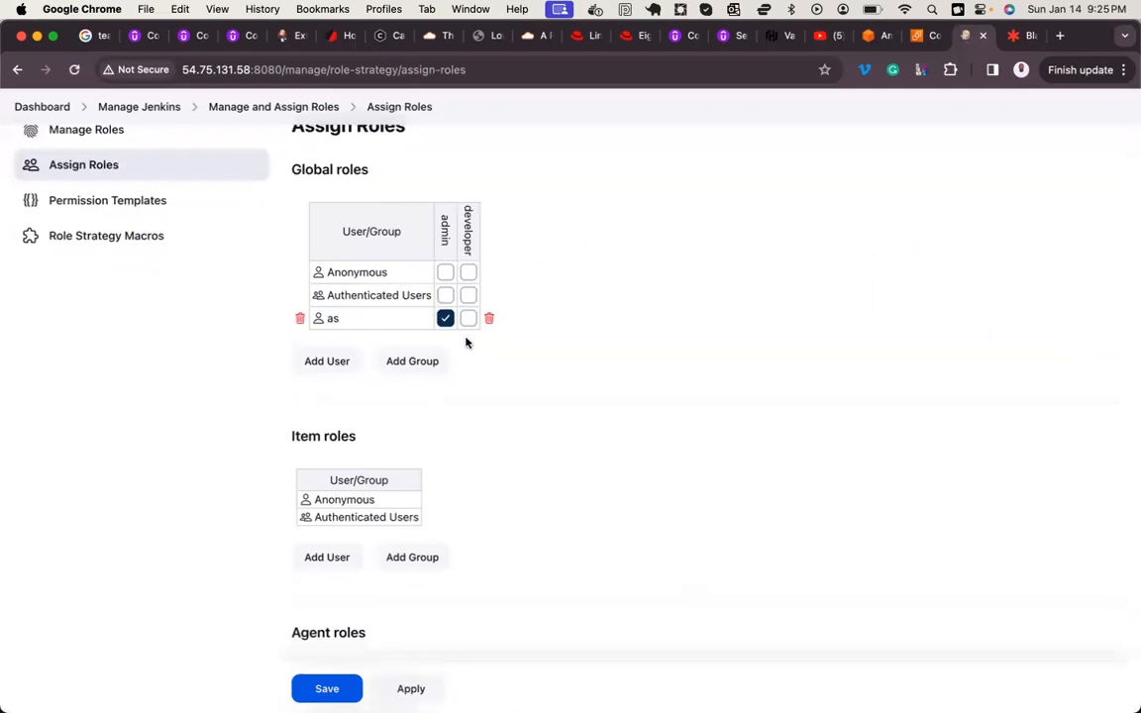
{"action": "scroll", "coordinate": [390, 388], "scroll_direction": "down", "scroll_amount": 2}
{"action": "scroll", "coordinate": [389, 387], "scroll_direction": "up", "scroll_amount": 4}
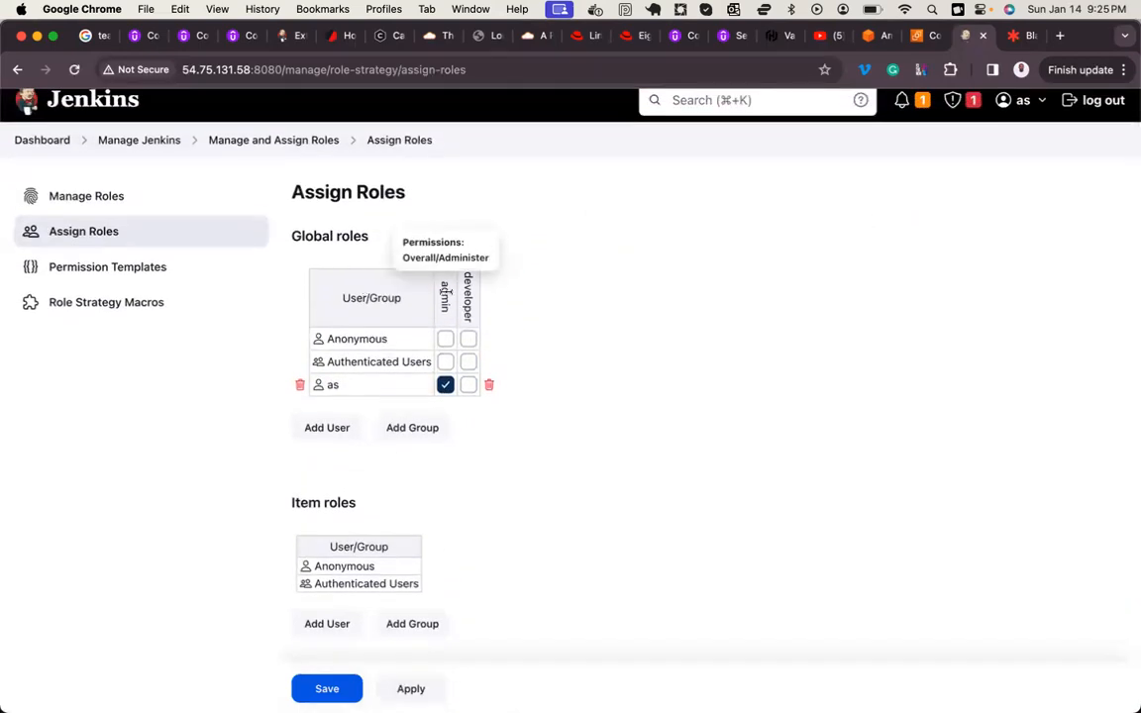
{"action": "double_click", "coordinate": [446, 292]}
{"action": "double_click", "coordinate": [468, 296]}
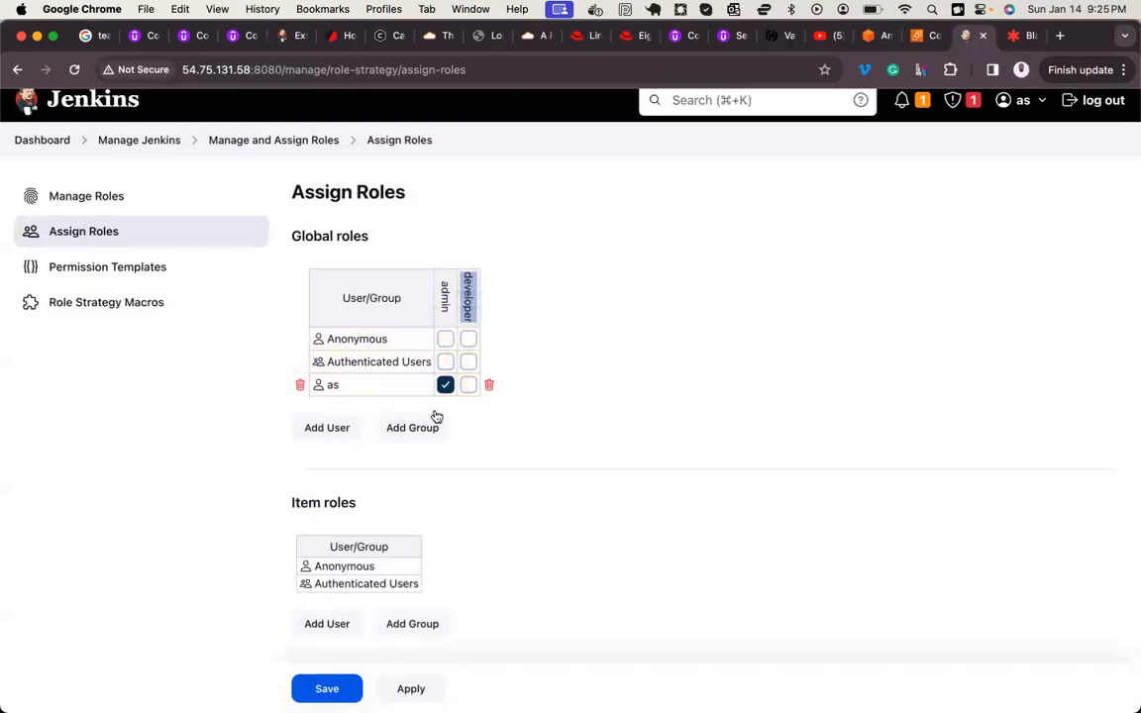
Step: Try to add the three non-admin users to the Global roles assignment table by their full names and save
{"action": "left_click", "coordinate": [328, 429]}
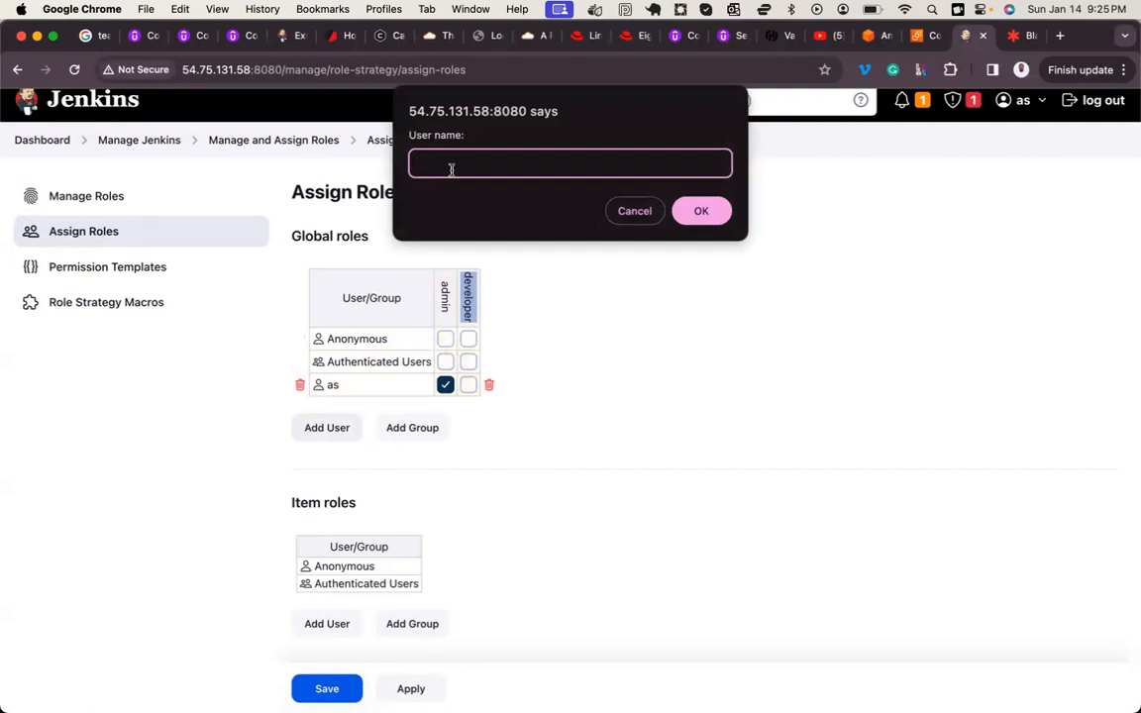
{"action": "left_click", "coordinate": [701, 212]}
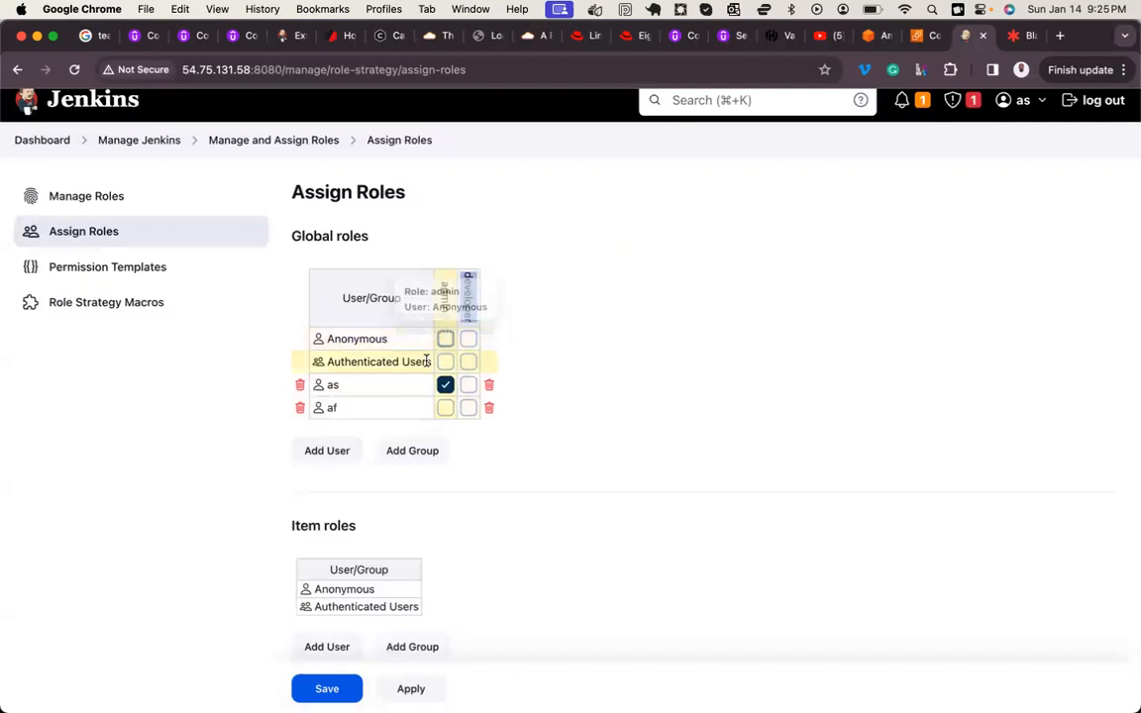
{"action": "left_click", "coordinate": [327, 450]}
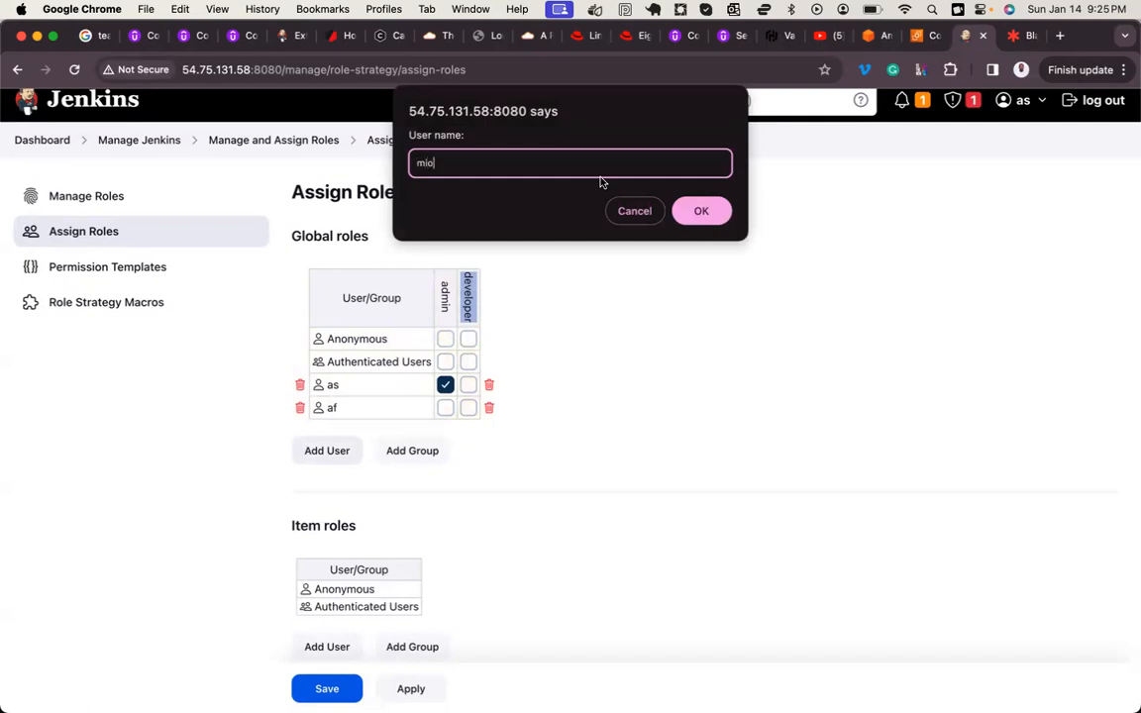
{"action": "left_click", "coordinate": [701, 210]}
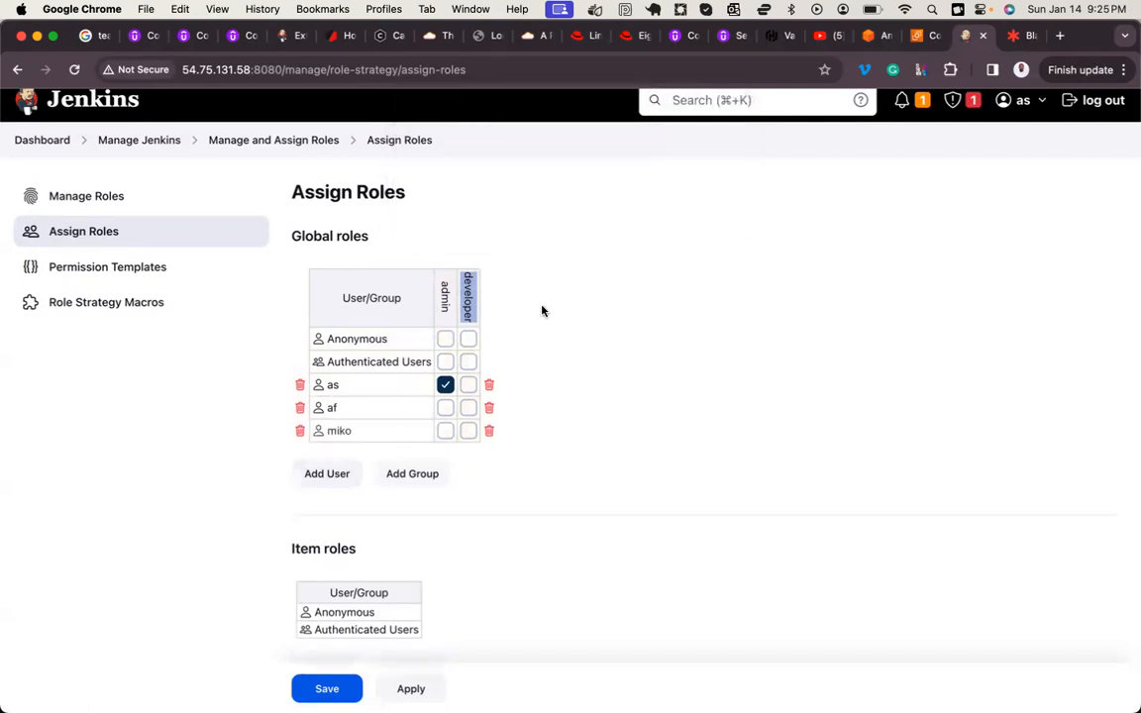
{"action": "left_click", "coordinate": [327, 478]}
{"action": "type", "text": "sherif"}
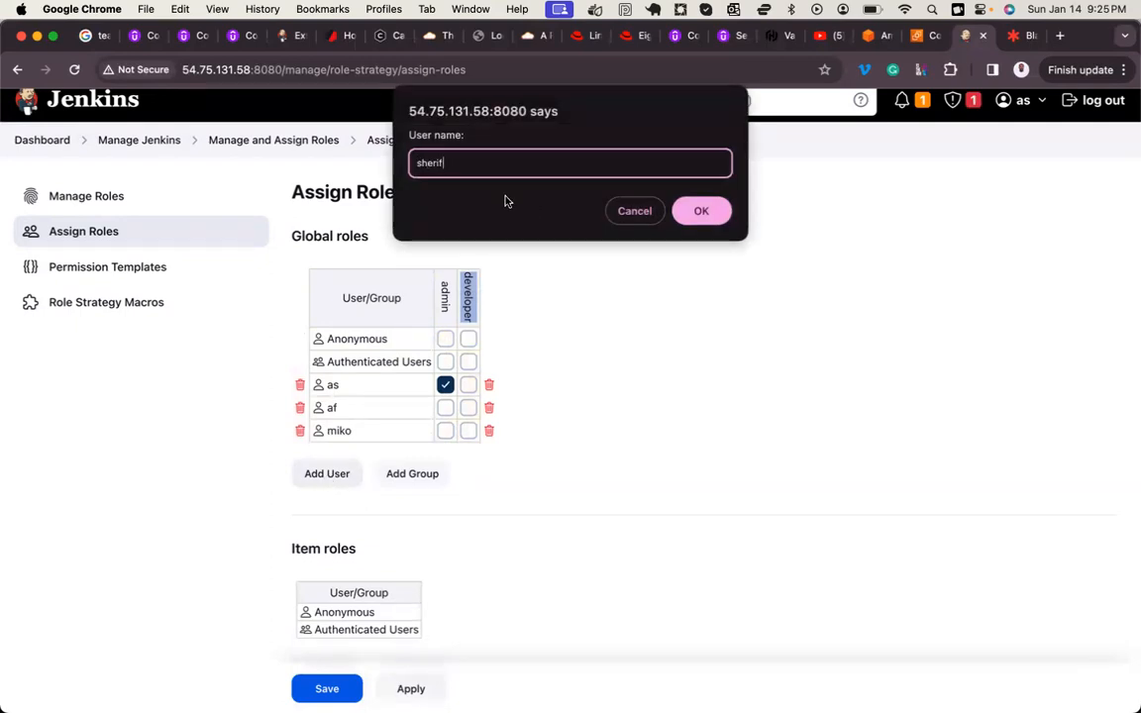
{"action": "left_click", "coordinate": [701, 211]}
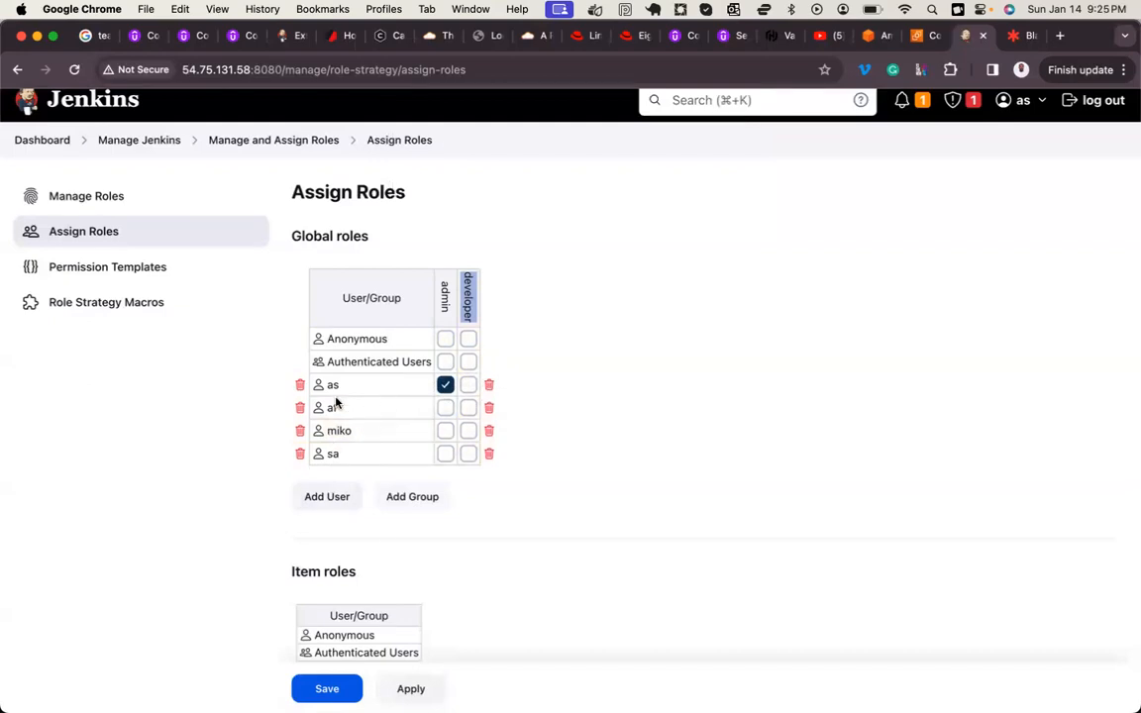
{"action": "left_click", "coordinate": [408, 690]}
{"action": "left_click", "coordinate": [319, 688]}
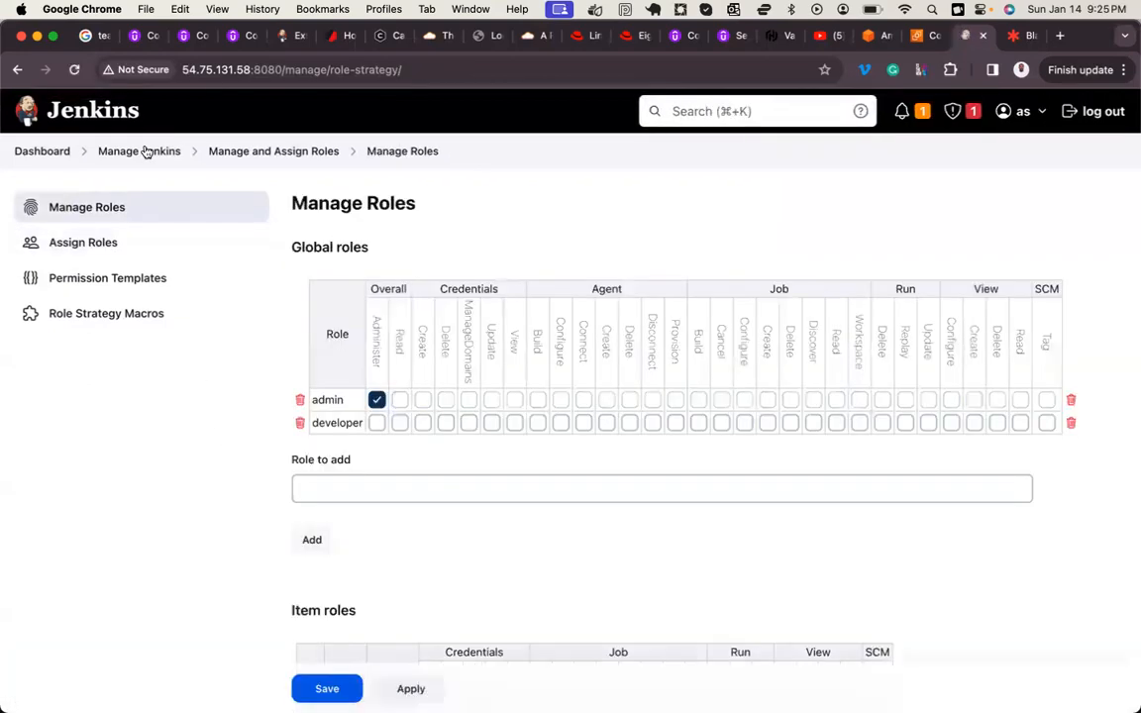
Step: Open the Jenkins user list from Manage Jenkins and compare the first non-admin user's full name with their user ID
{"action": "left_click", "coordinate": [144, 152]}
{"action": "scroll", "coordinate": [433, 400], "scroll_direction": "down", "scroll_amount": 8}
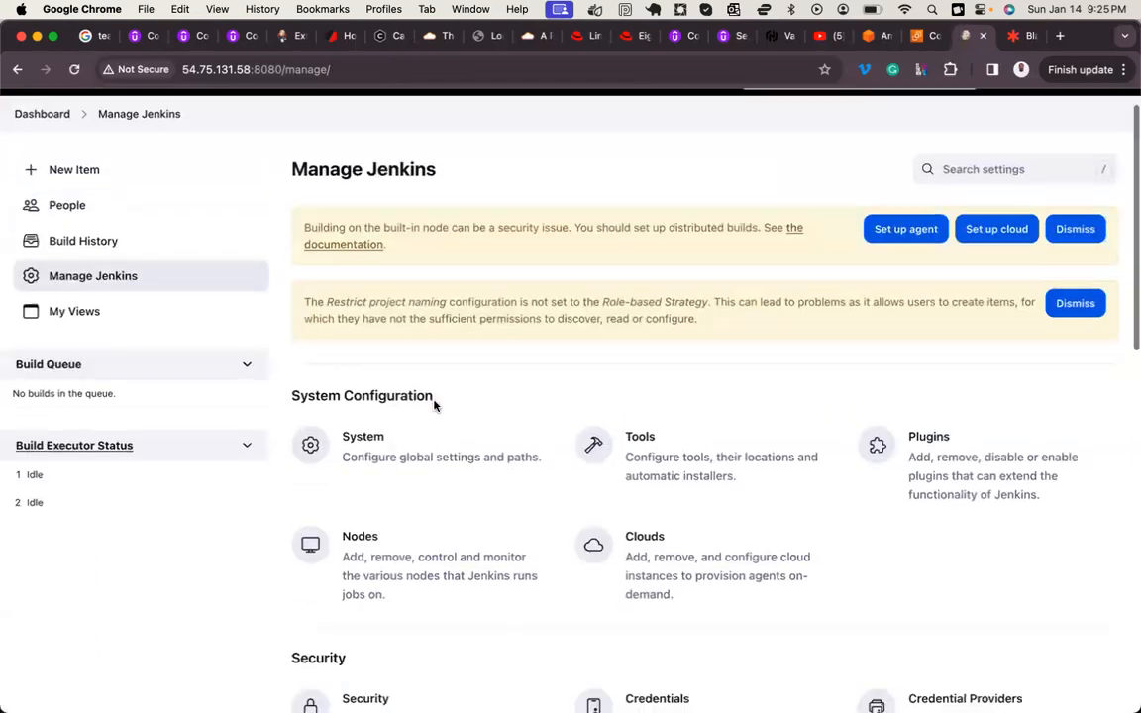
{"action": "left_click", "coordinate": [599, 418]}
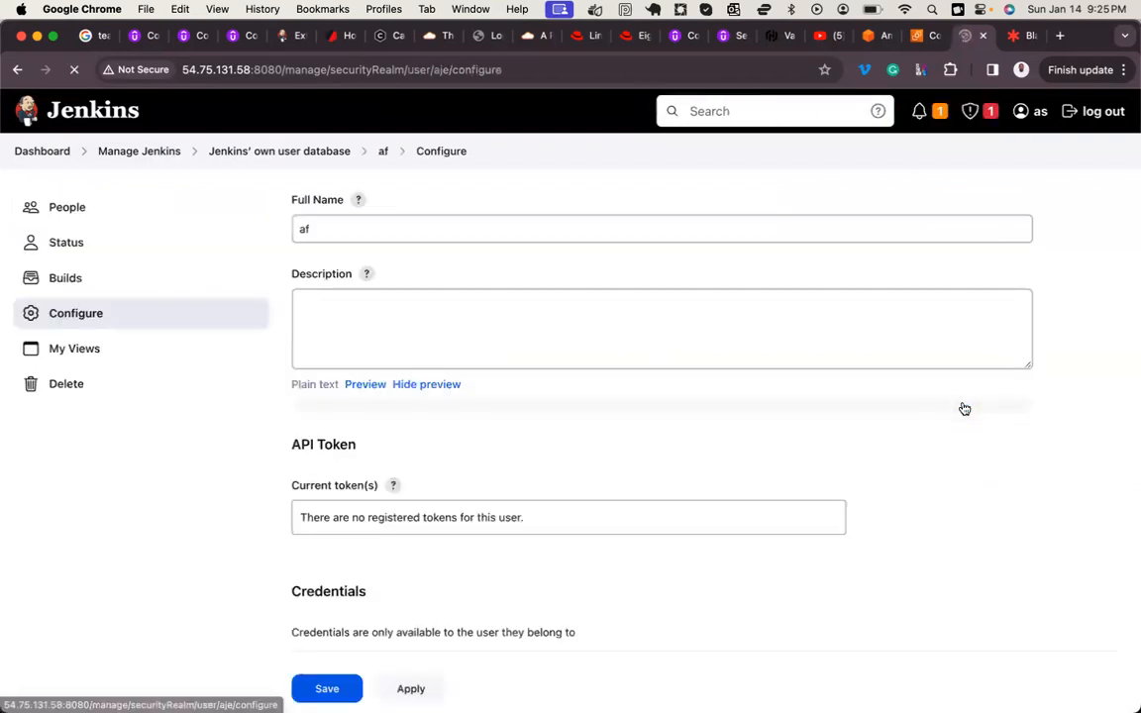
{"action": "double_click", "coordinate": [323, 220]}
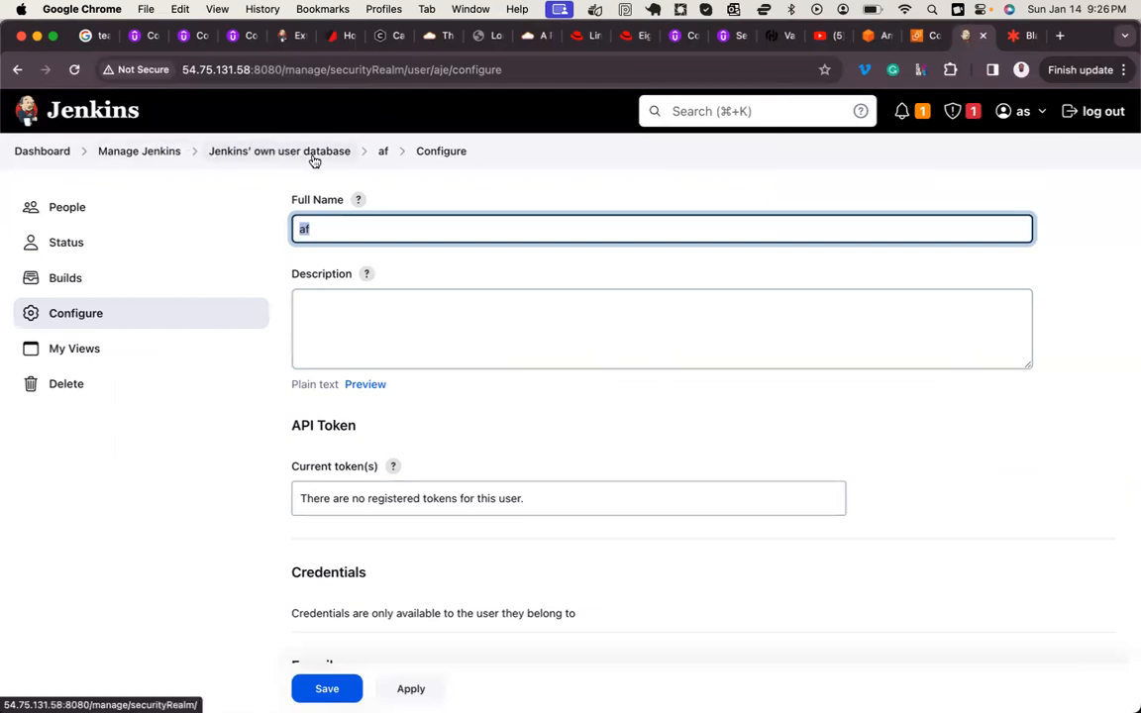
{"action": "left_click", "coordinate": [382, 154]}
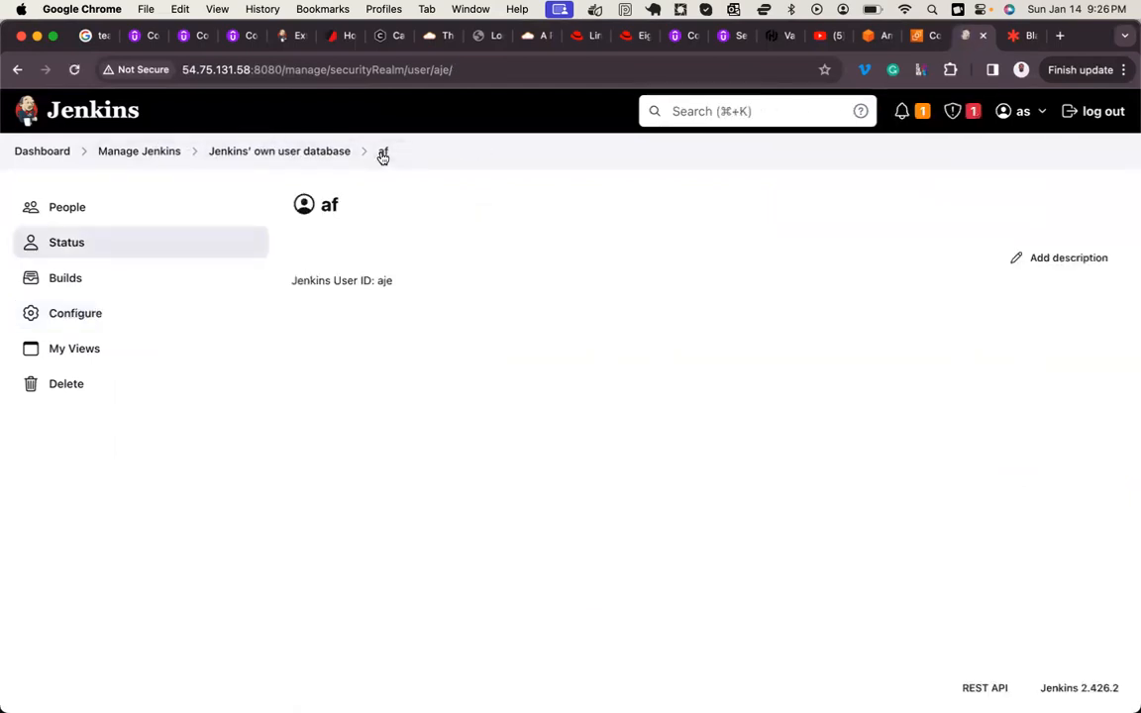
{"action": "left_click", "coordinate": [311, 153]}
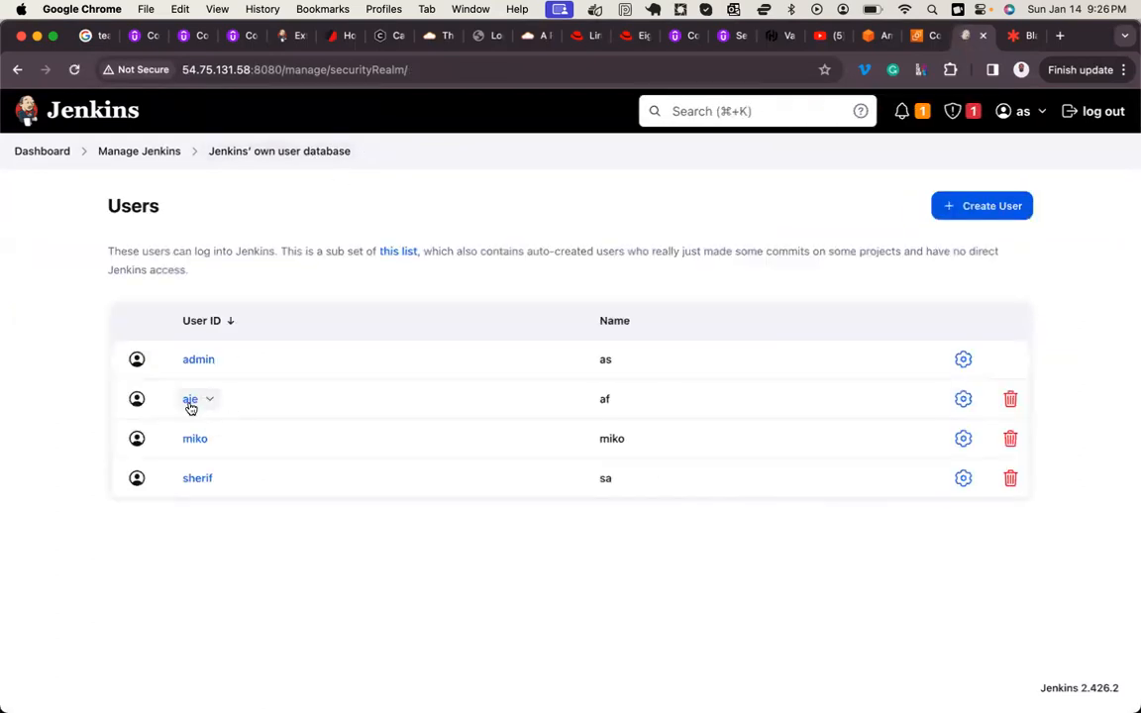
Step: Set the first non-admin user's full name to match their user ID and save the configuration
{"action": "left_click", "coordinate": [963, 400]}
{"action": "double_click", "coordinate": [317, 227]}
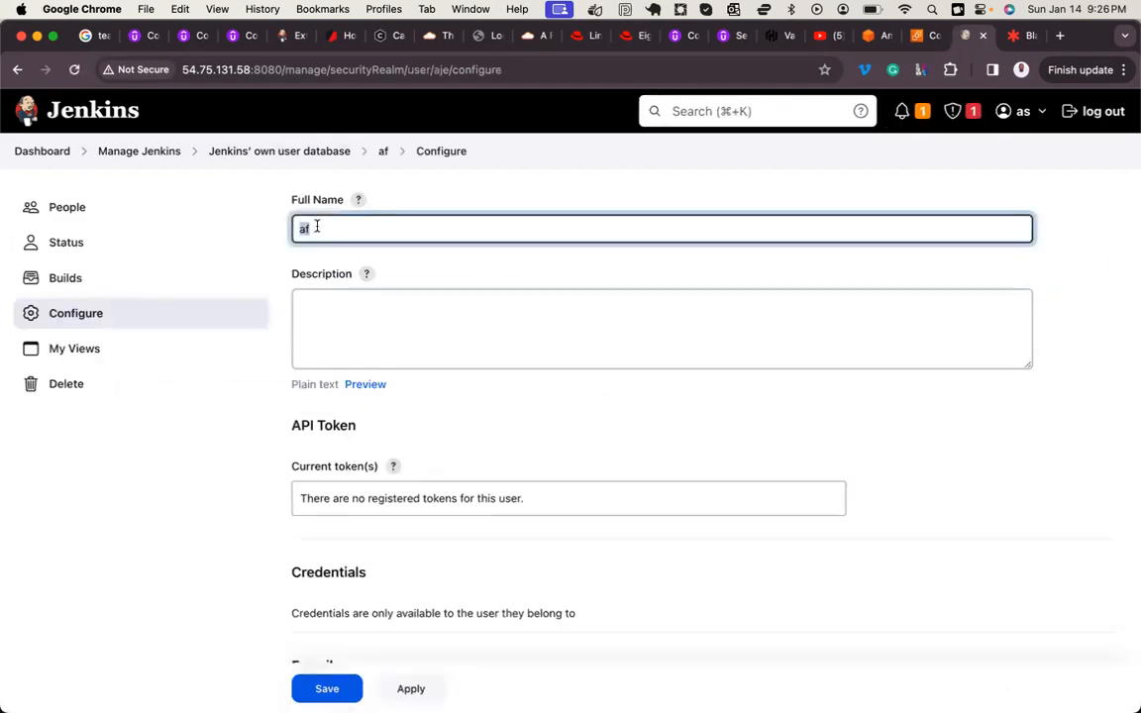
{"action": "type", "text": "aje"}
{"action": "left_click", "coordinate": [324, 686]}
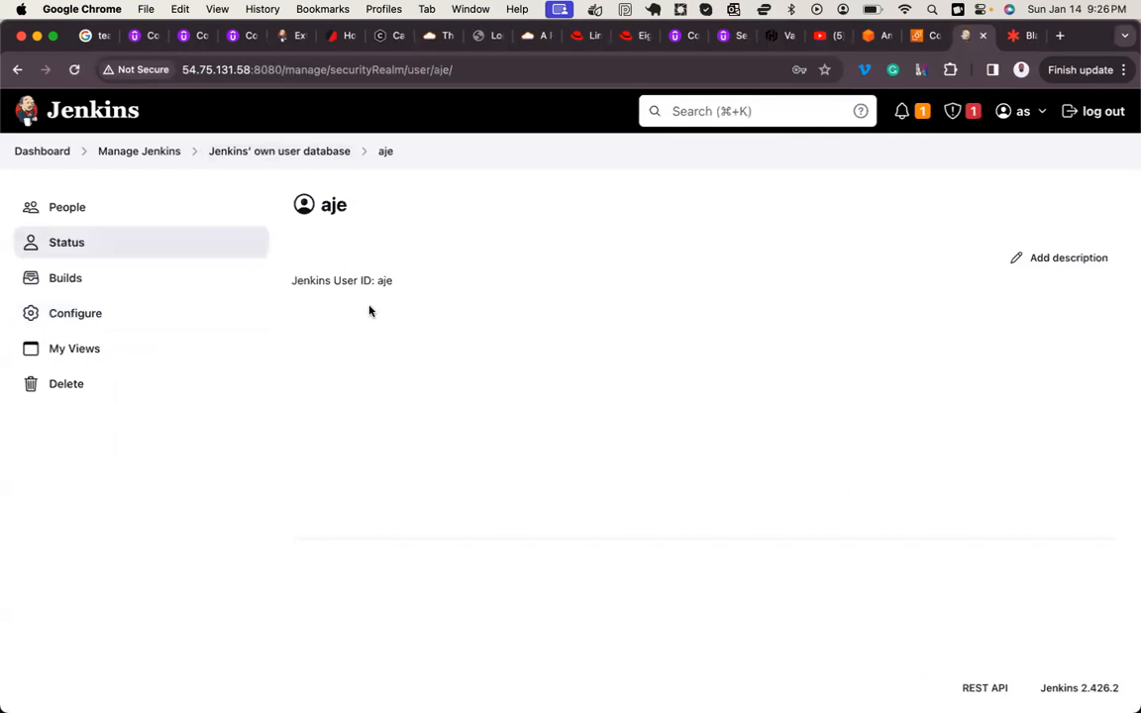
Step: Set the full name of the last user in the user list to match their user ID and save
{"action": "left_click", "coordinate": [264, 153]}
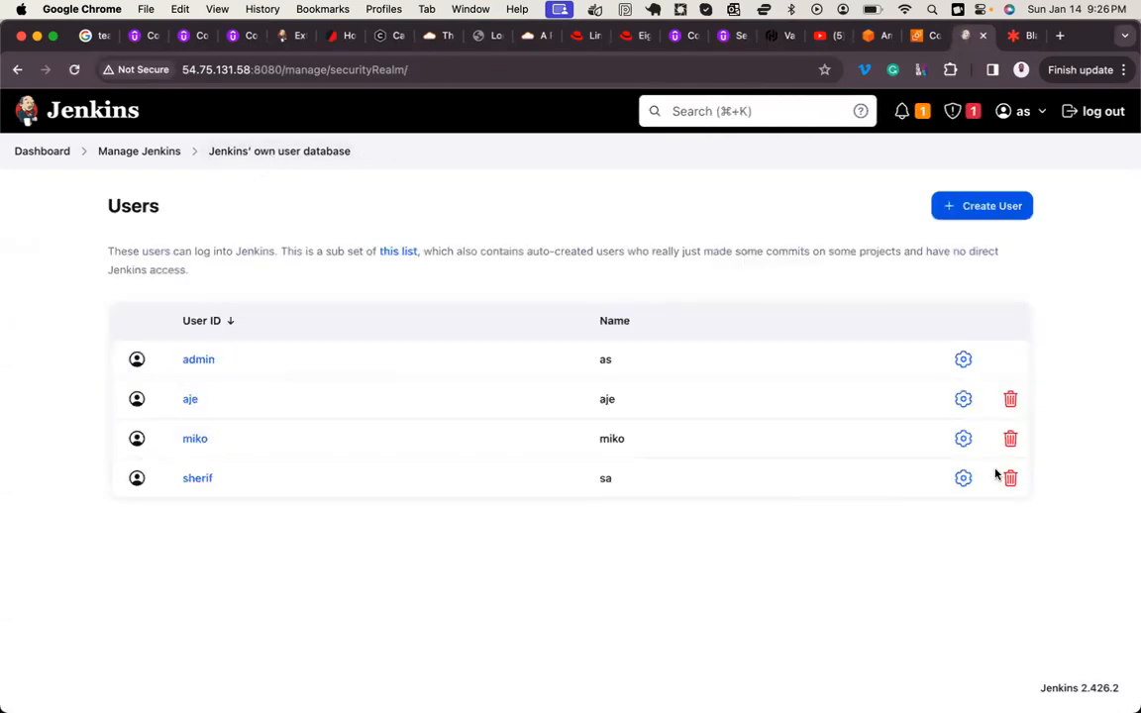
{"action": "left_click", "coordinate": [964, 480]}
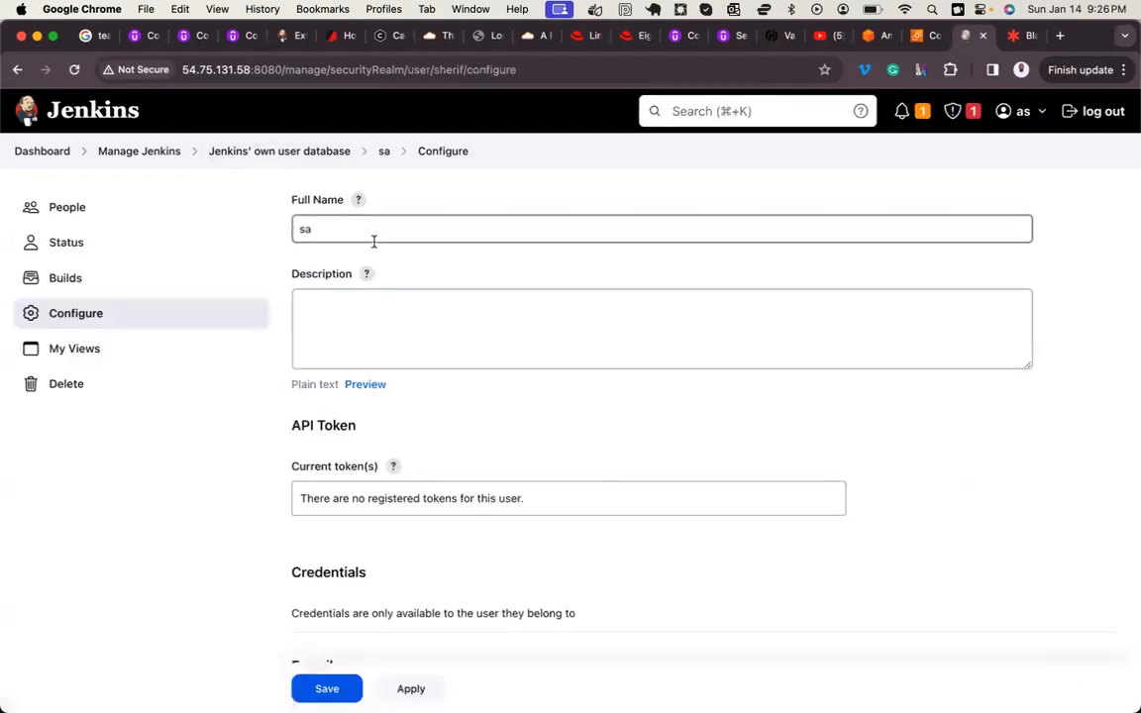
{"action": "left_click", "coordinate": [380, 225]}
{"action": "key", "text": "BackSpace"}
{"action": "type", "text": "herif"}
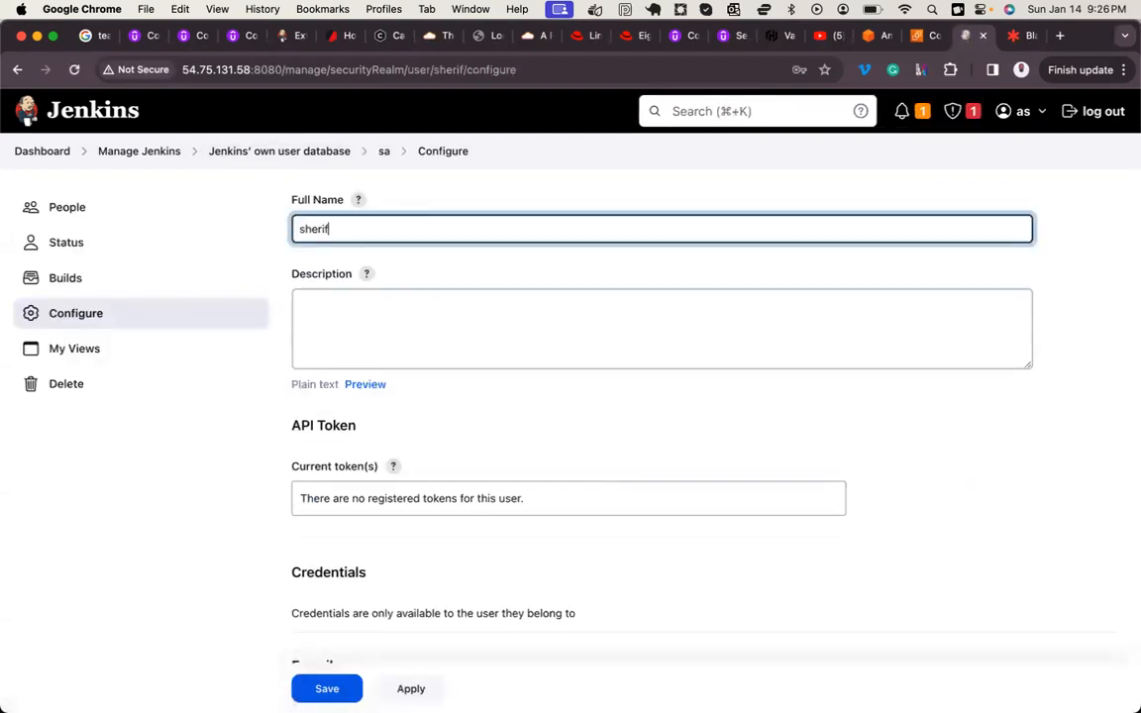
{"action": "left_click", "coordinate": [337, 688]}
Step: Open Assign Roles from the Jenkins management settings and add the first non-admin user to Global roles by user ID
{"action": "left_click", "coordinate": [153, 157]}
{"action": "scroll", "coordinate": [395, 437], "scroll_direction": "down", "scroll_amount": 2}
{"action": "scroll", "coordinate": [395, 437], "scroll_direction": "down", "scroll_amount": 6}
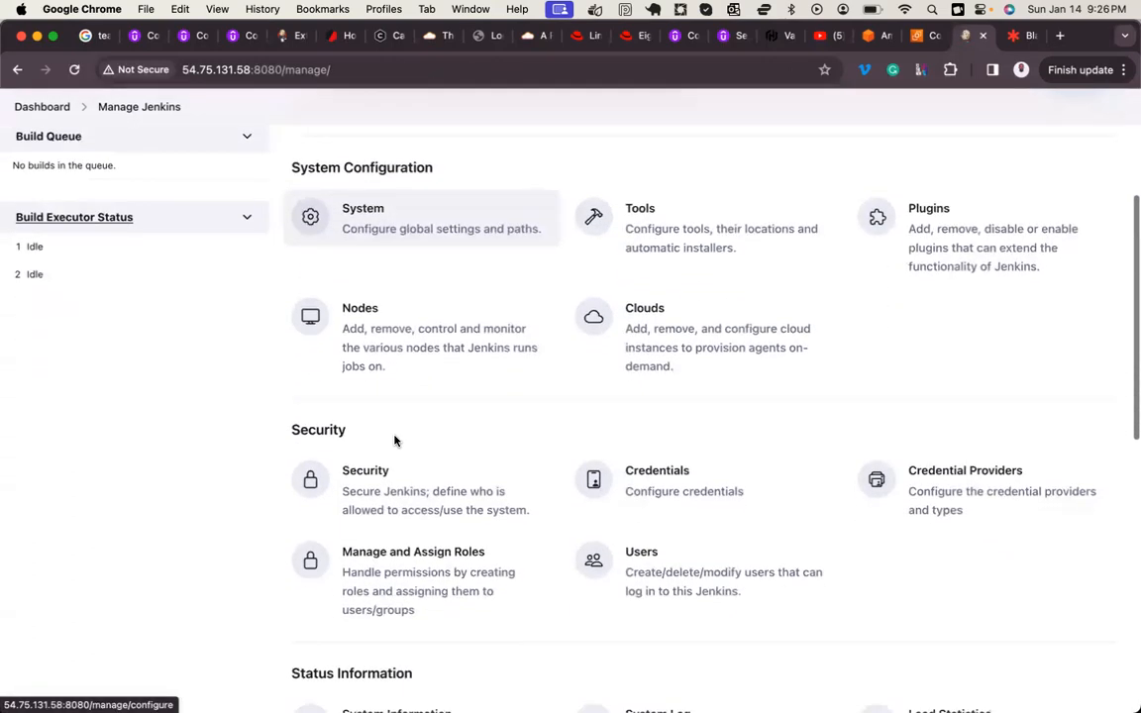
{"action": "left_click", "coordinate": [414, 433]}
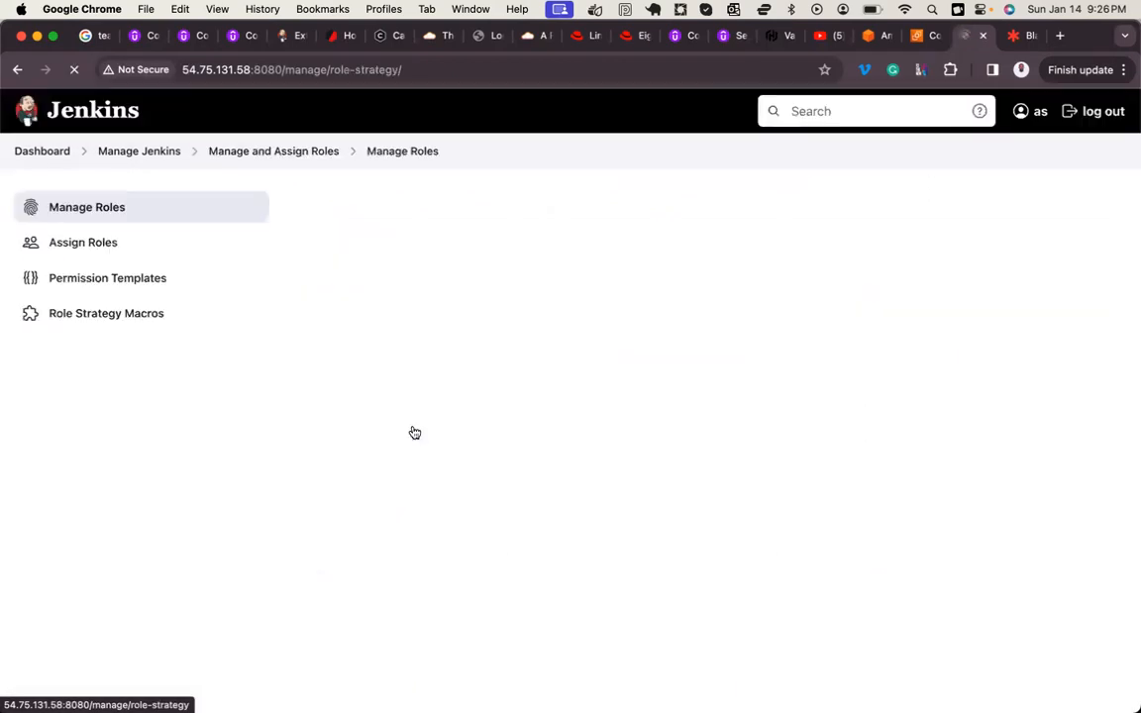
{"action": "left_click", "coordinate": [87, 248]}
{"action": "scroll", "coordinate": [362, 424], "scroll_direction": "down", "scroll_amount": 5}
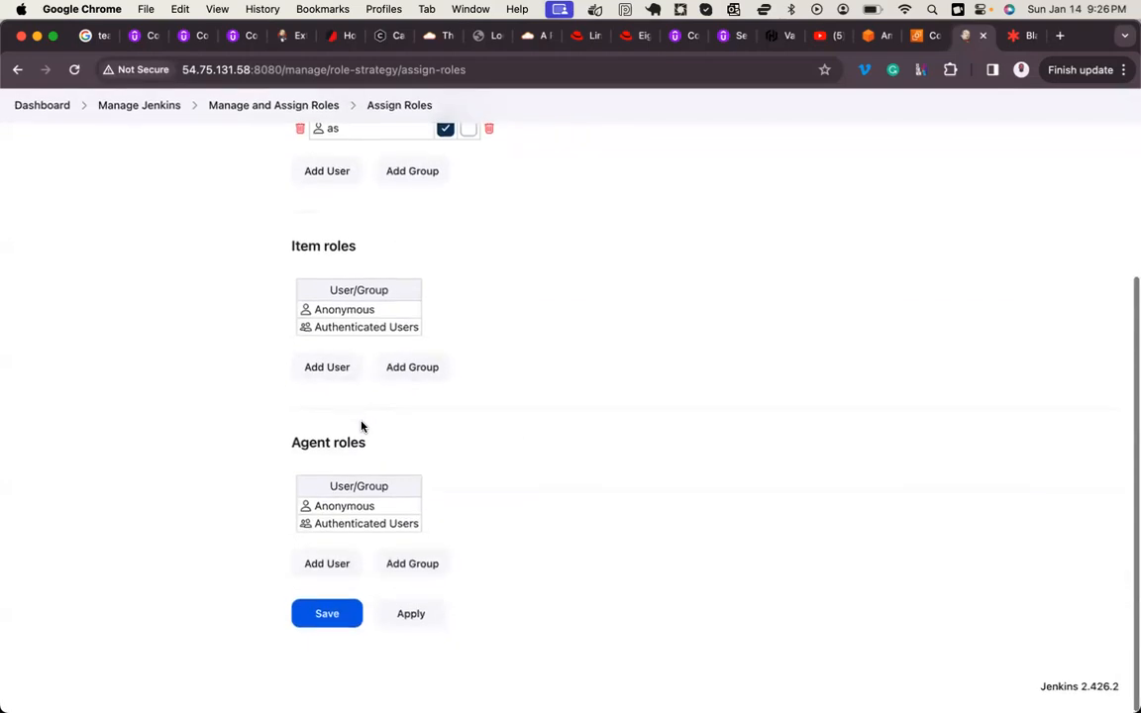
{"action": "scroll", "coordinate": [370, 357], "scroll_direction": "up", "scroll_amount": 4}
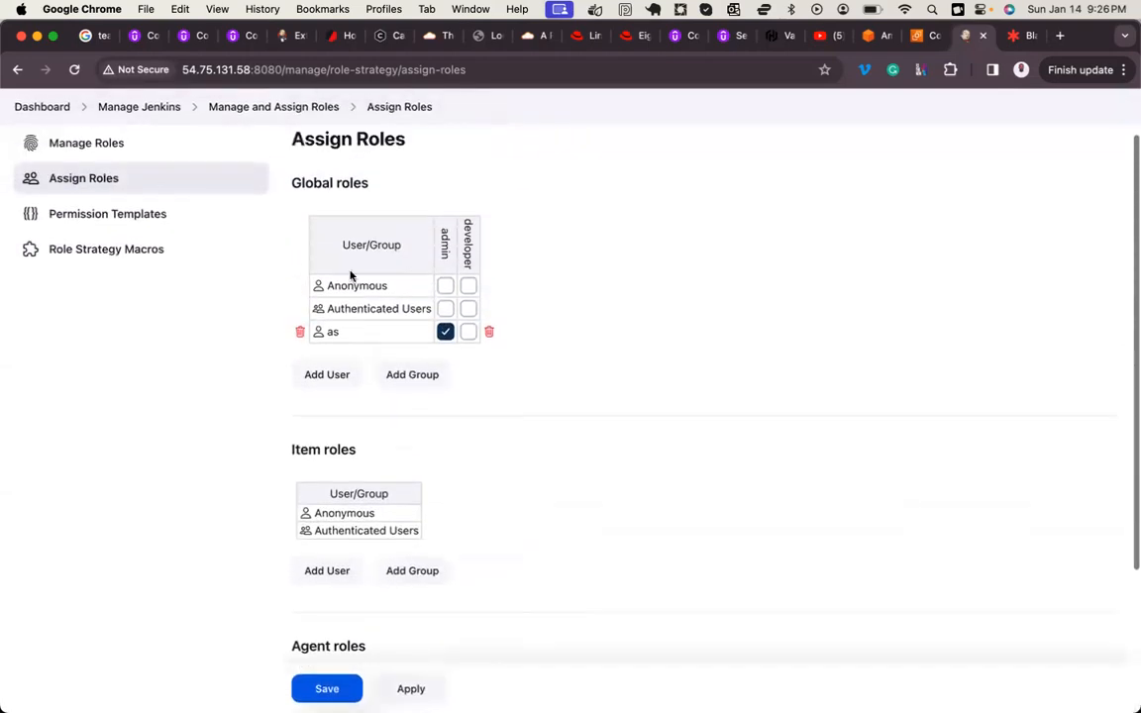
{"action": "left_click", "coordinate": [336, 375]}
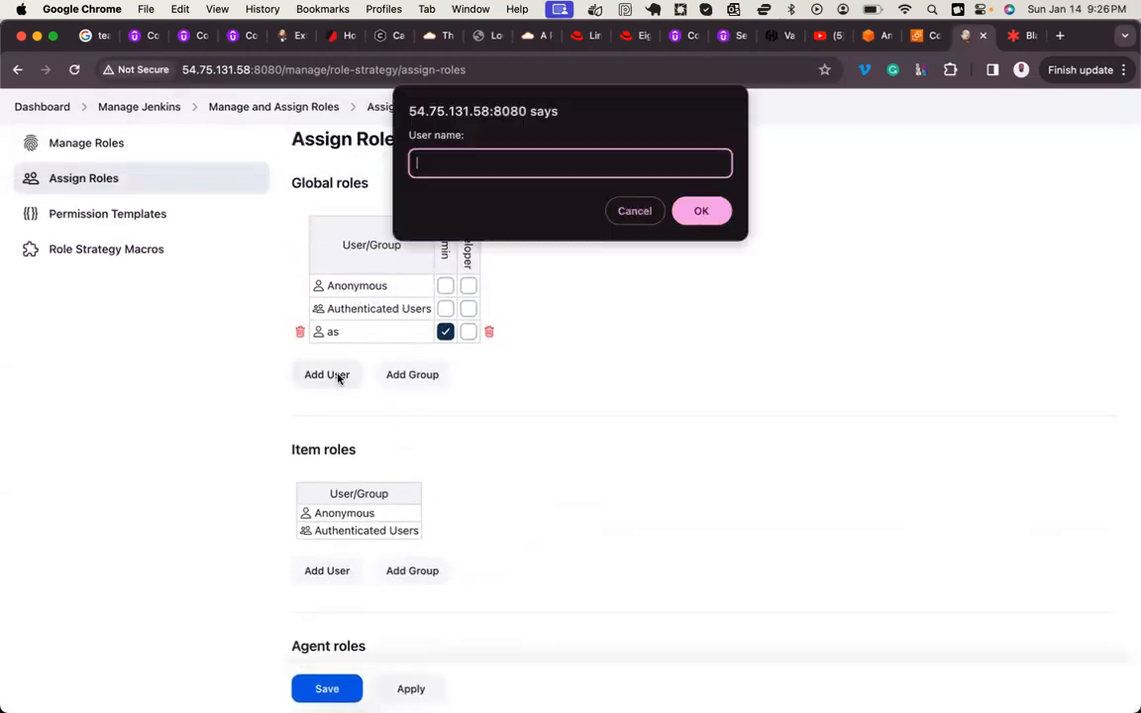
{"action": "type", "text": "aje"}
{"action": "left_click", "coordinate": [702, 211]}
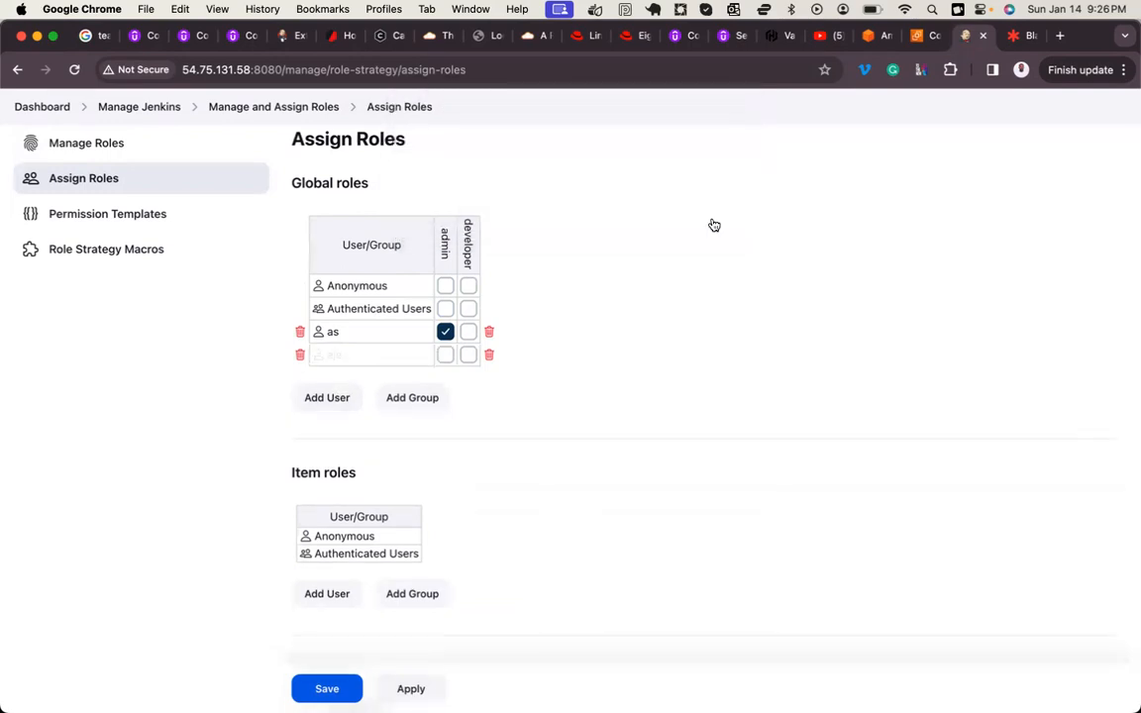
Step: Add the two remaining non-admin users to Global roles by their user IDs and save the role assignments
{"action": "left_click", "coordinate": [334, 399]}
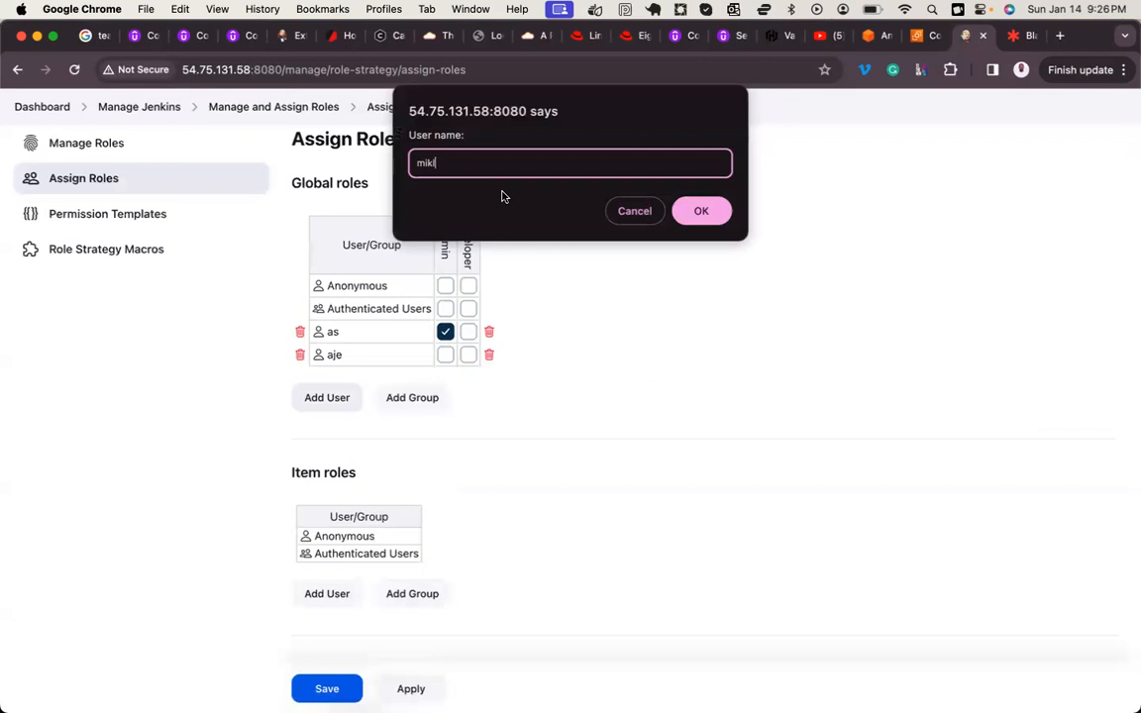
{"action": "left_click", "coordinate": [701, 211]}
{"action": "left_click", "coordinate": [334, 422]}
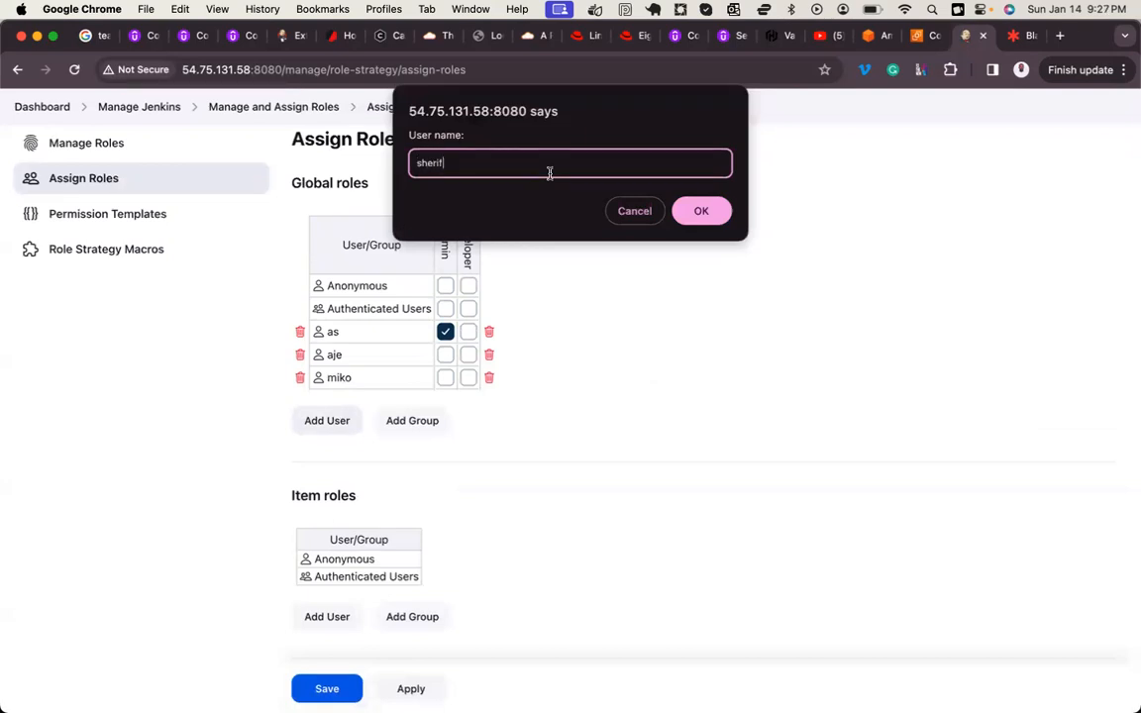
{"action": "left_click", "coordinate": [701, 212]}
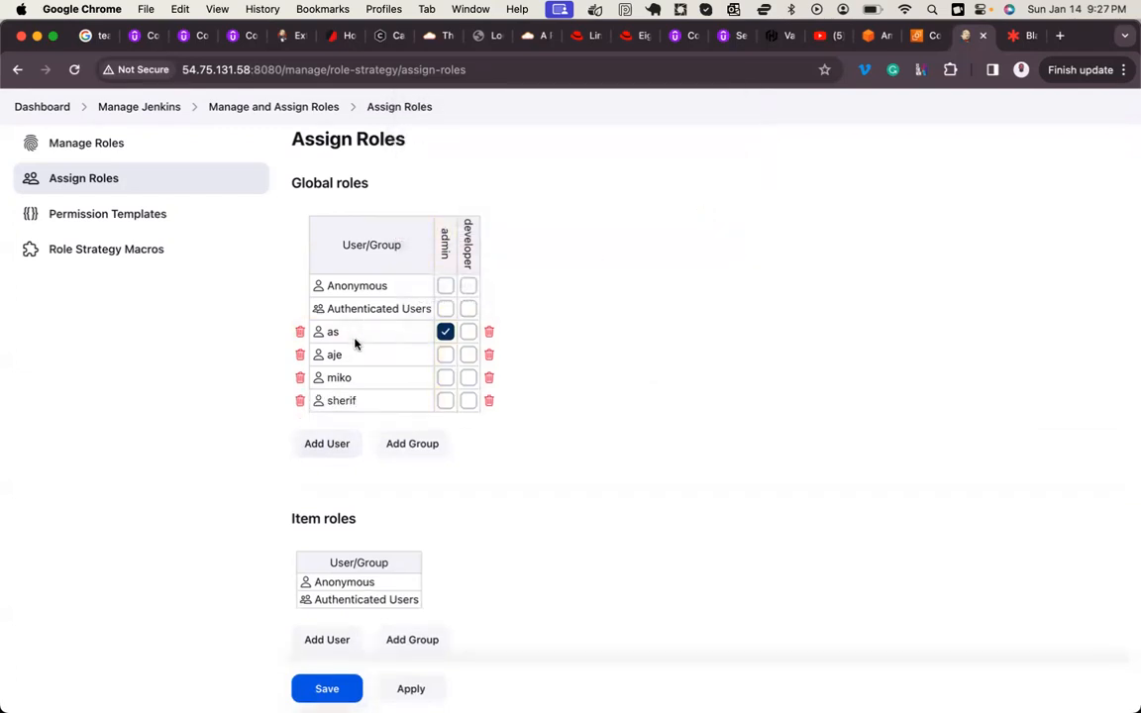
{"action": "left_click", "coordinate": [328, 689]}
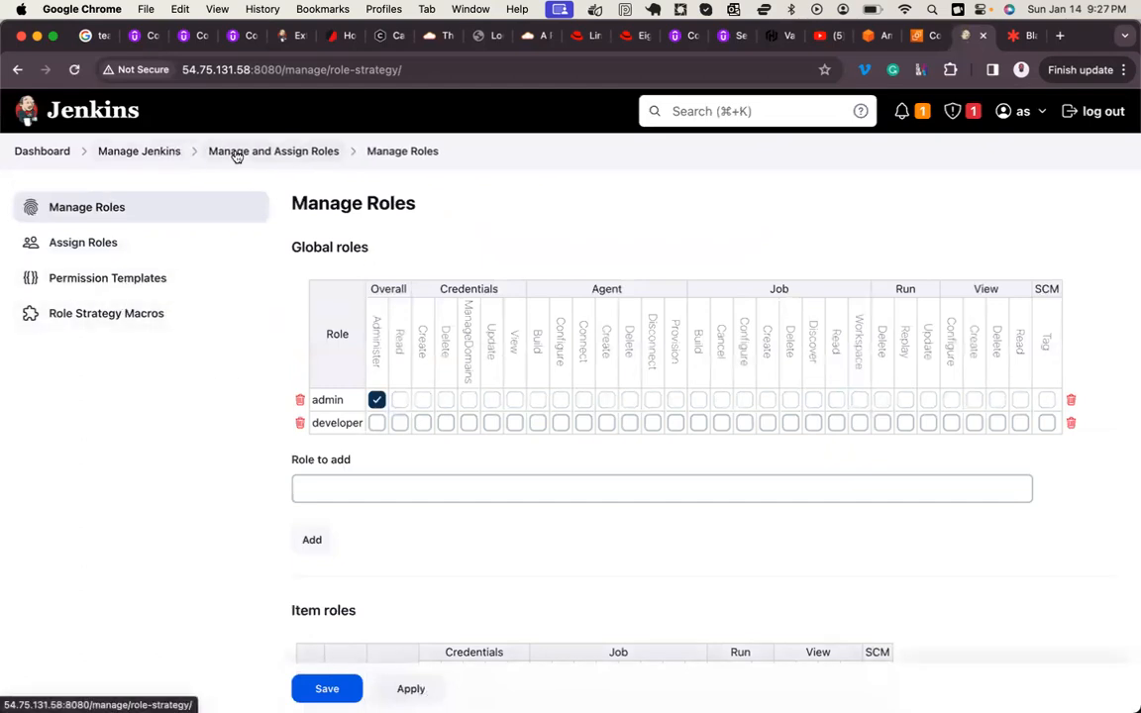
Step: Open the Jenkins user list and set the admin account's full name to "admin", saving the configuration
{"action": "left_click", "coordinate": [152, 163]}
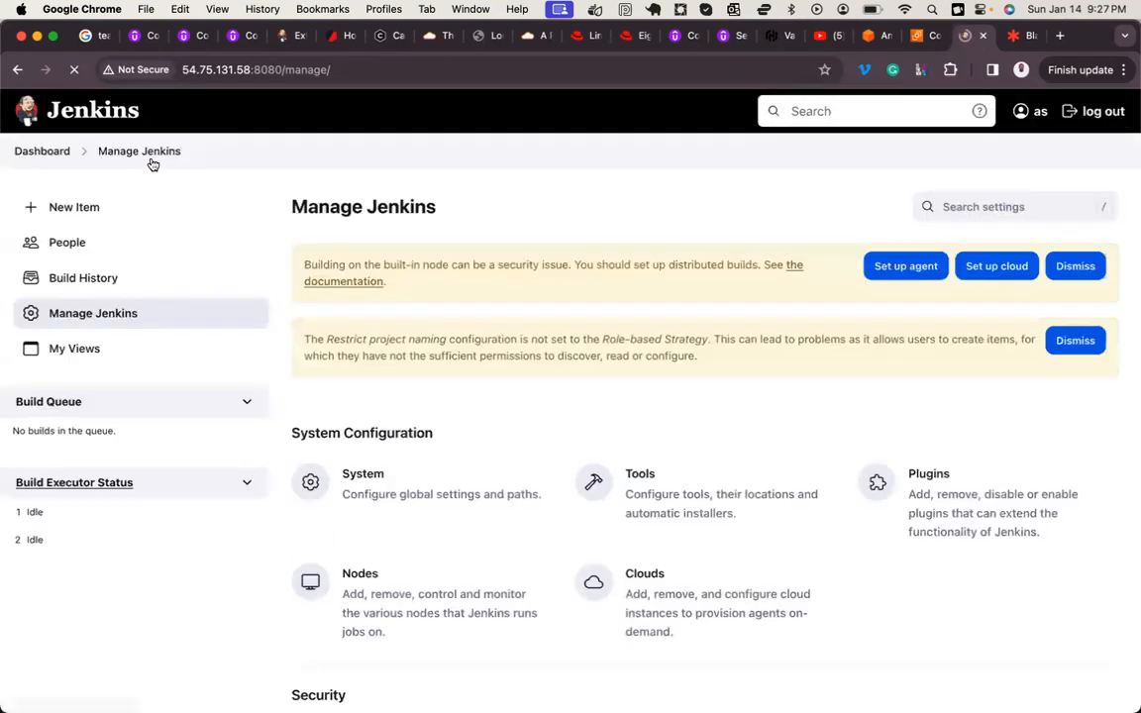
{"action": "scroll", "coordinate": [334, 504], "scroll_direction": "down", "scroll_amount": 5}
{"action": "left_click", "coordinate": [636, 396]}
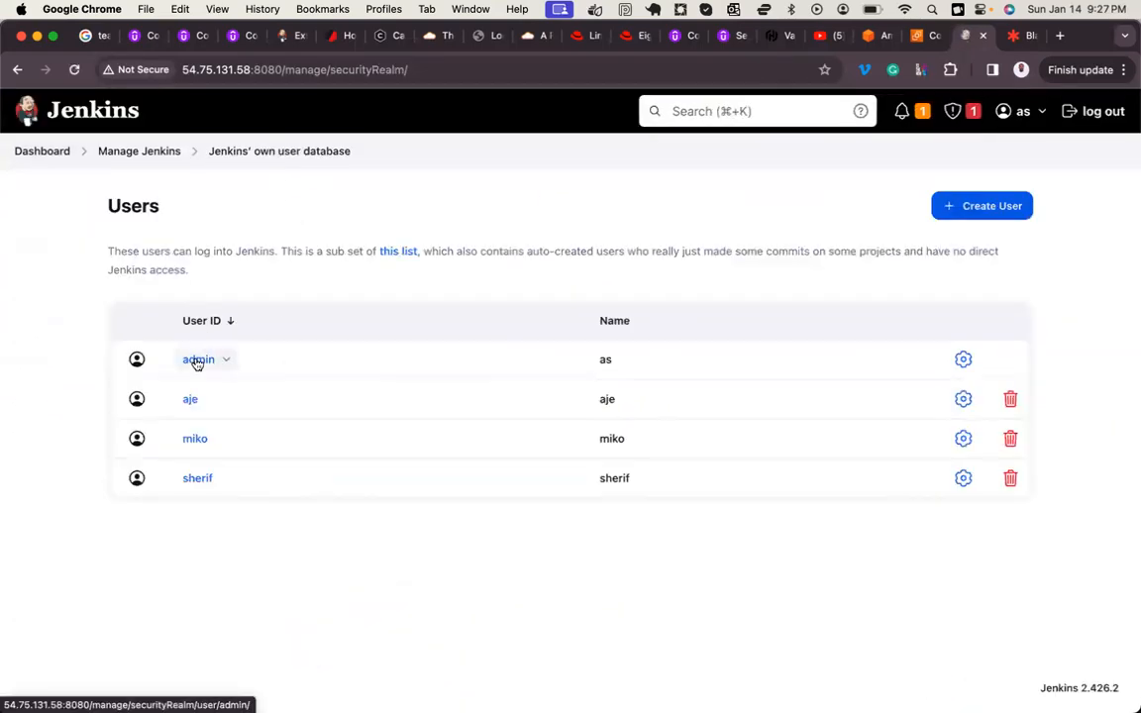
{"action": "left_click", "coordinate": [197, 361]}
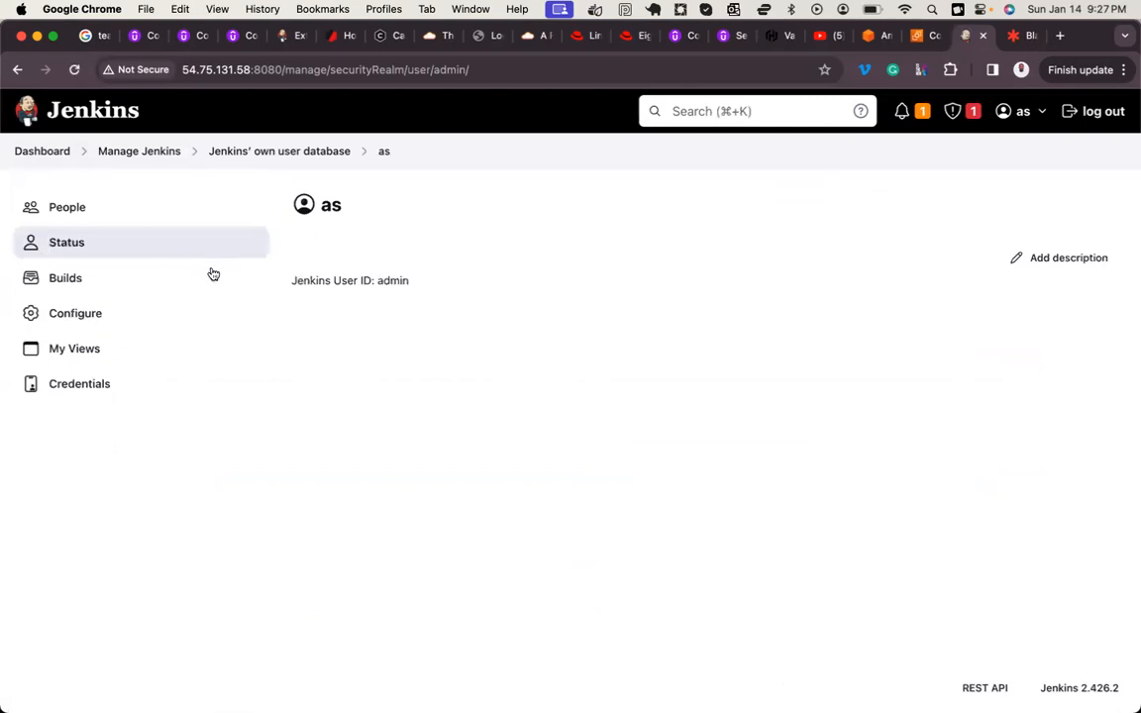
{"action": "left_click", "coordinate": [89, 313]}
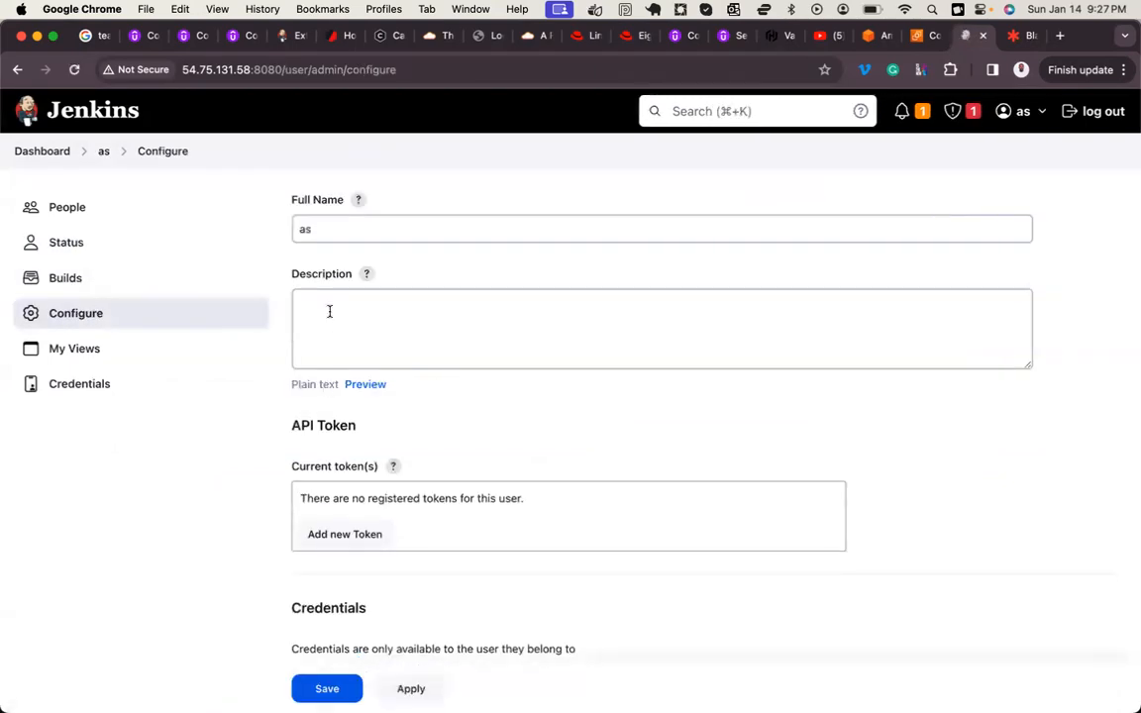
{"action": "double_click", "coordinate": [310, 228]}
{"action": "type", "text": "admin"}
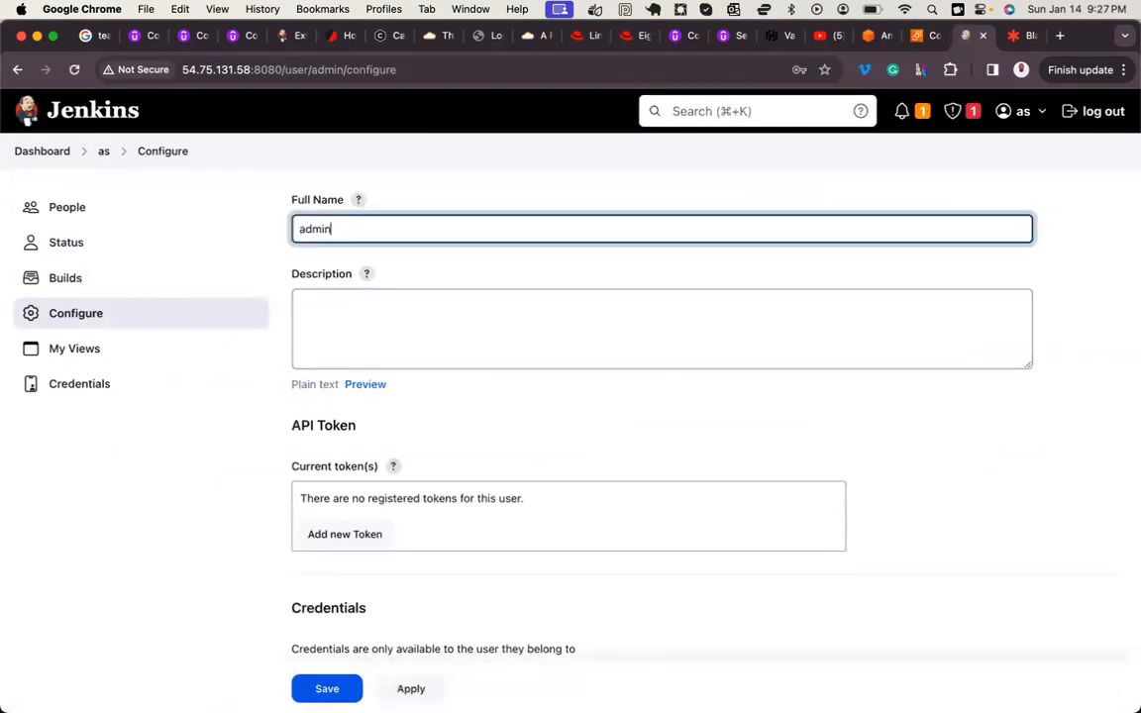
{"action": "left_click", "coordinate": [325, 679]}
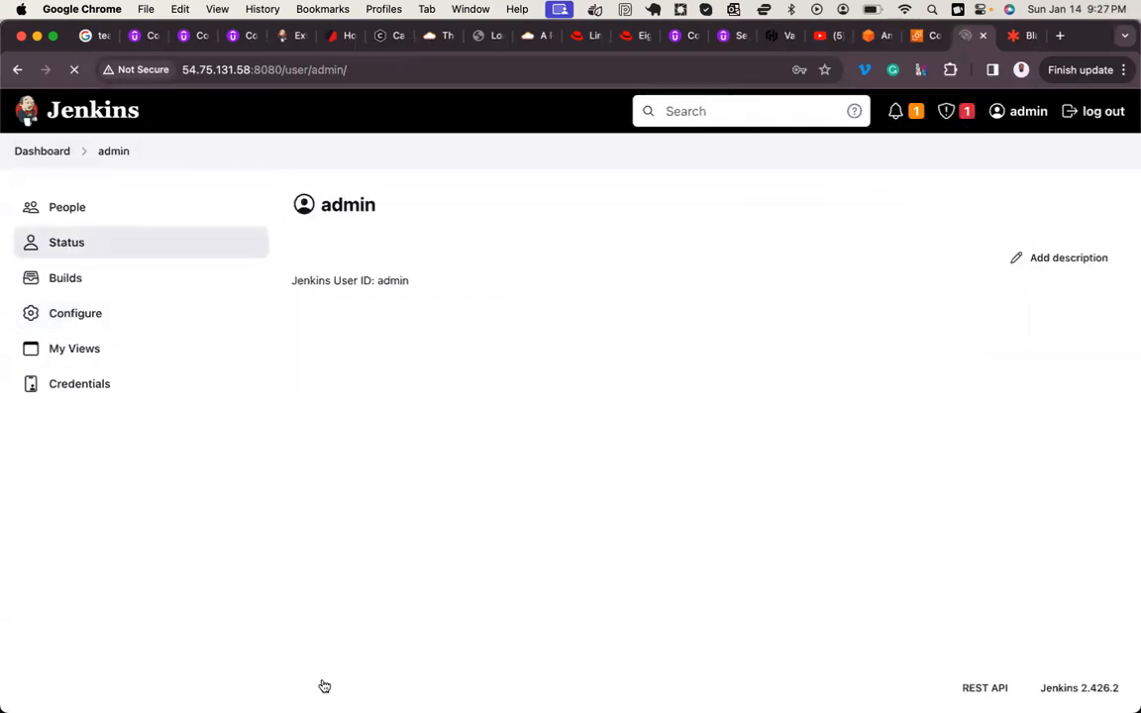
Step: Open Assign Roles from the Jenkins management settings and add all three non-admin users to Global roles by user ID
{"action": "left_click", "coordinate": [66, 150]}
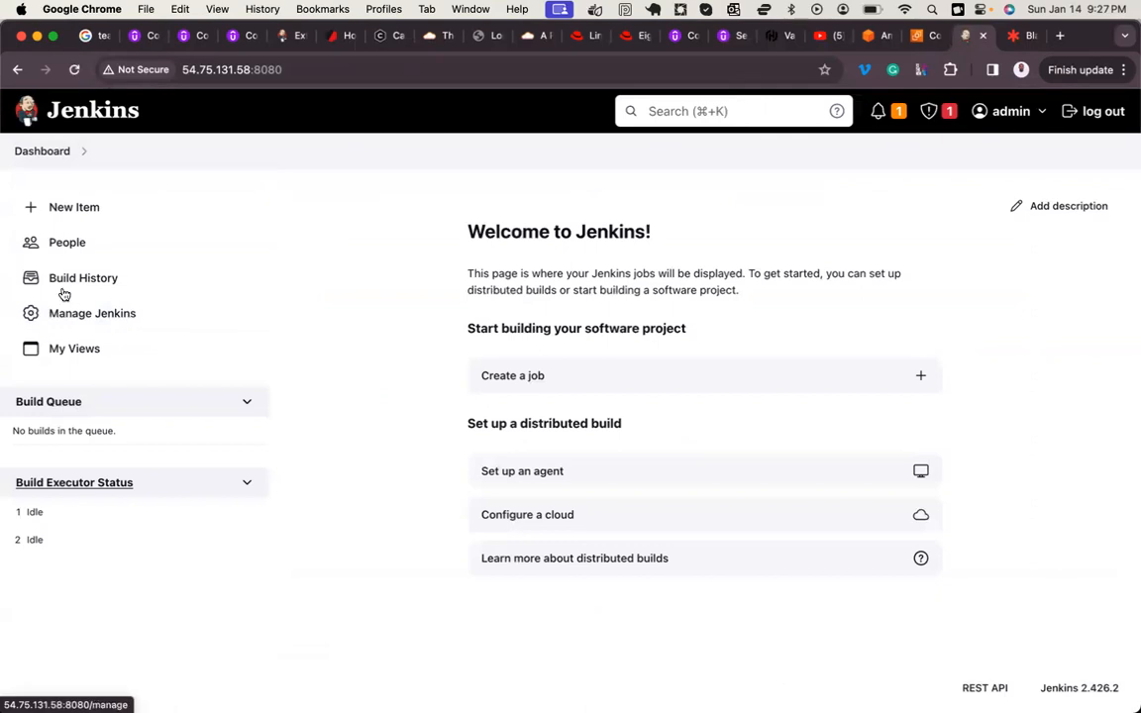
{"action": "left_click", "coordinate": [89, 313]}
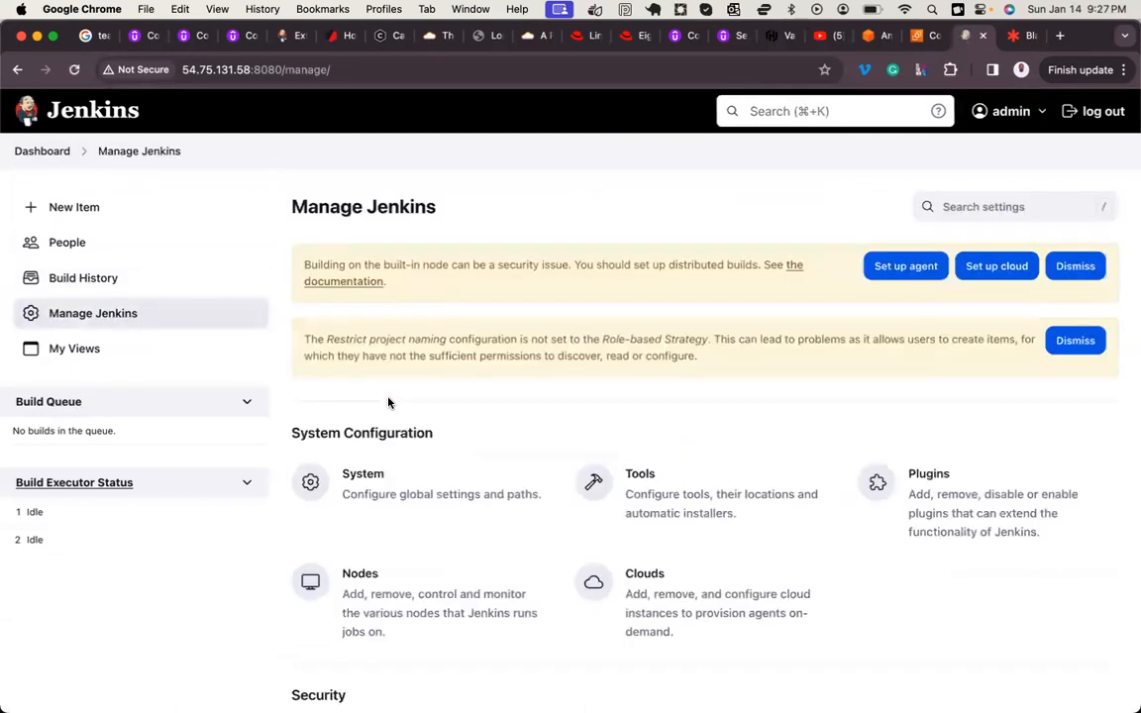
{"action": "scroll", "coordinate": [388, 401], "scroll_direction": "down", "scroll_amount": 10}
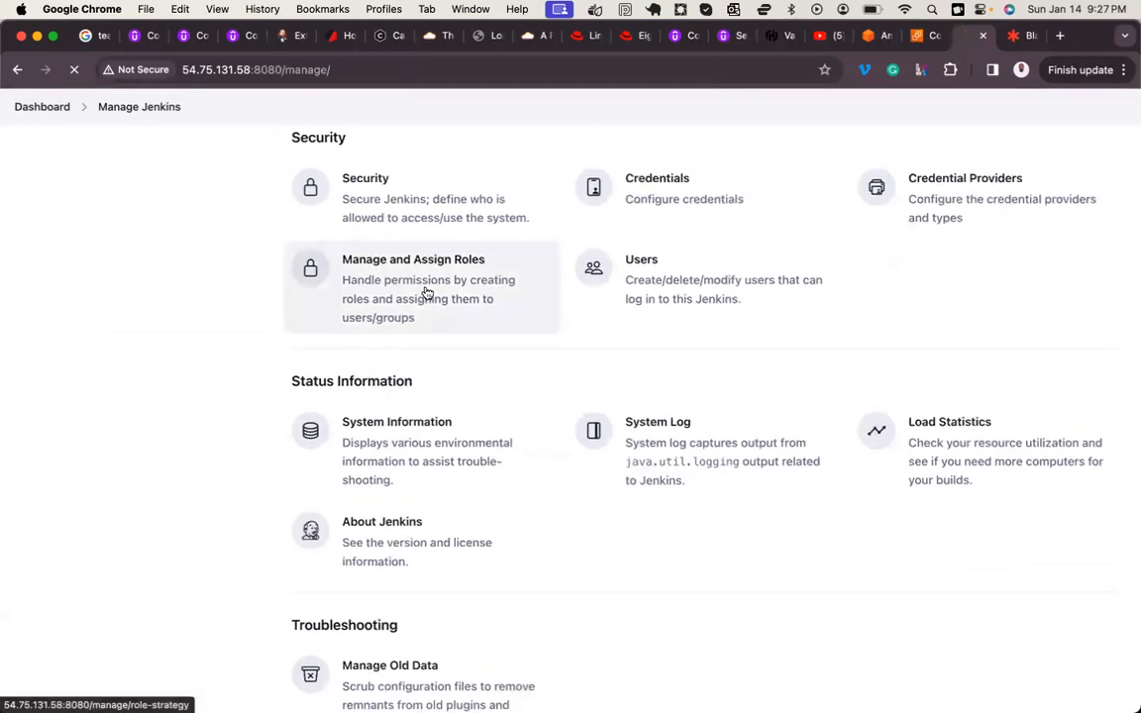
{"action": "left_click", "coordinate": [428, 295]}
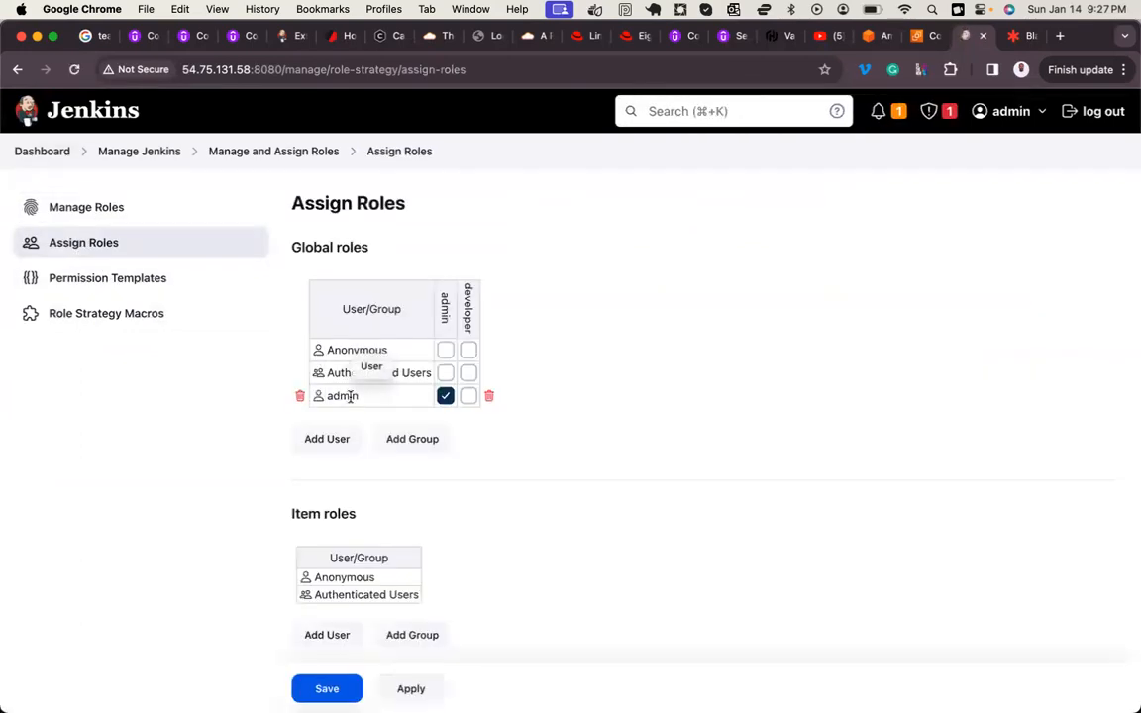
{"action": "left_click", "coordinate": [328, 442]}
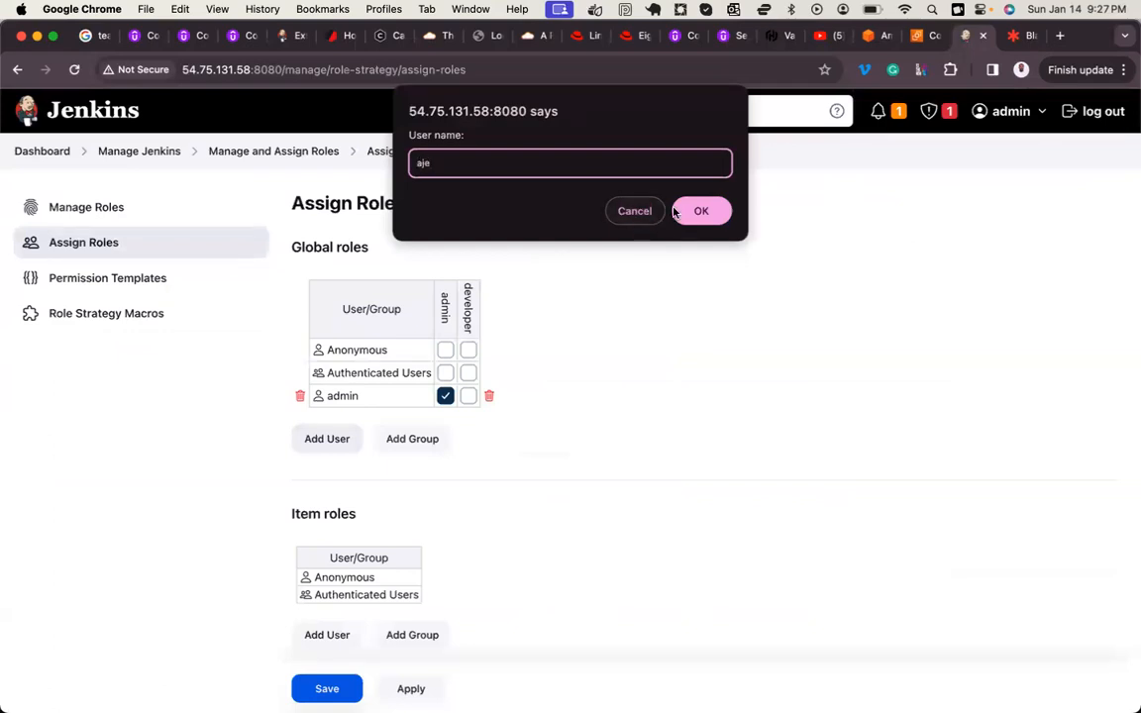
{"action": "key", "text": "Return"}
{"action": "left_click", "coordinate": [342, 459]}
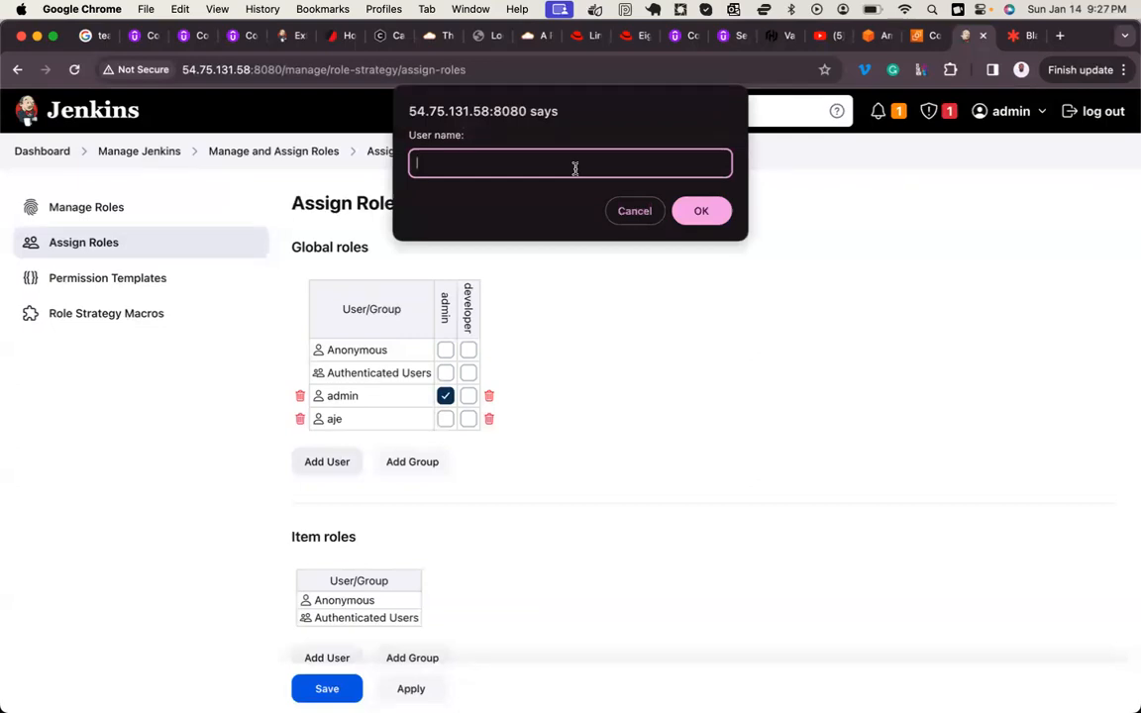
{"action": "type", "text": "sherif"}
{"action": "left_click", "coordinate": [701, 210]}
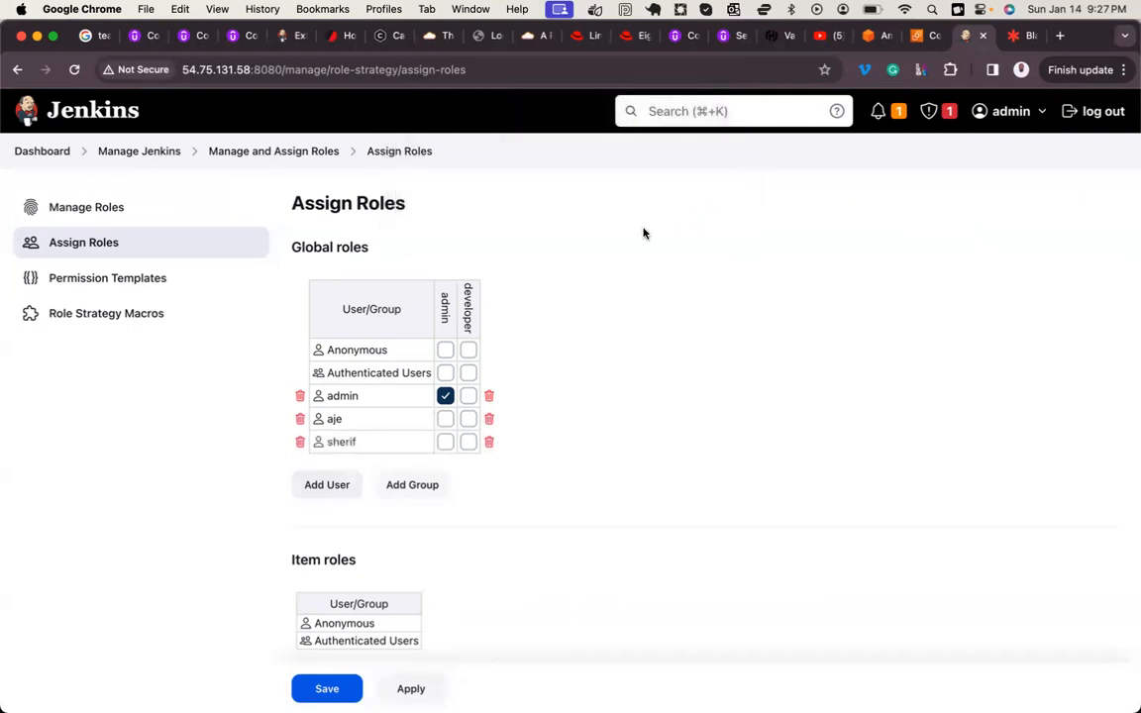
{"action": "left_click", "coordinate": [327, 485]}
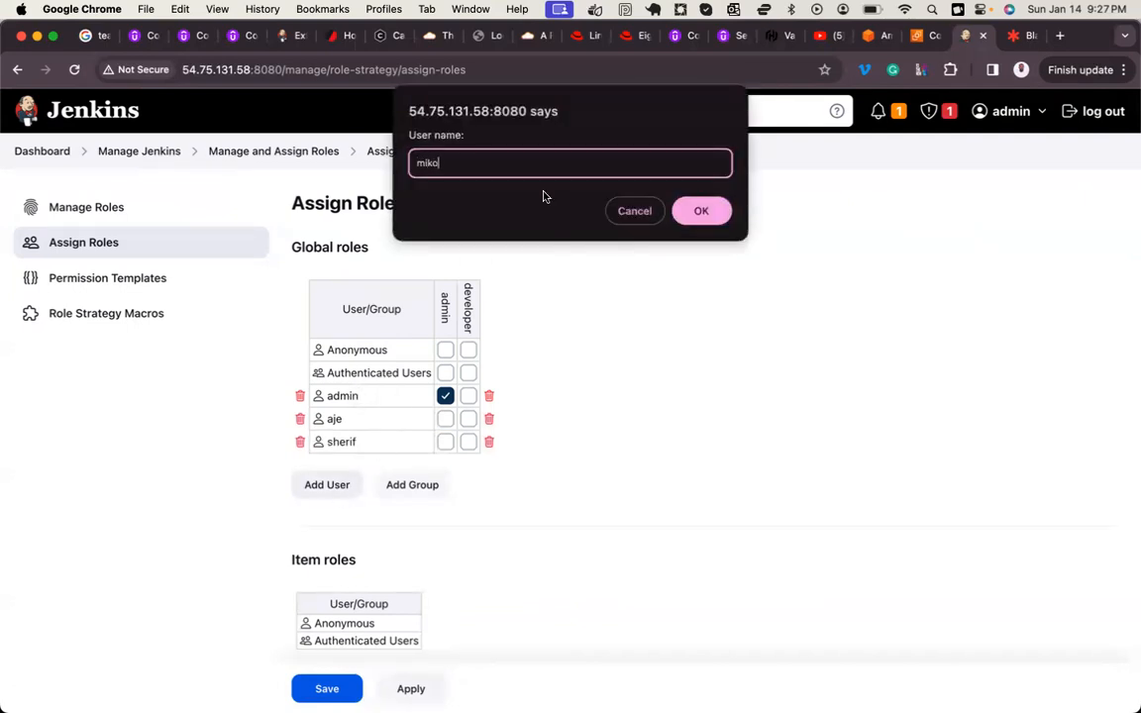
{"action": "left_click", "coordinate": [690, 210]}
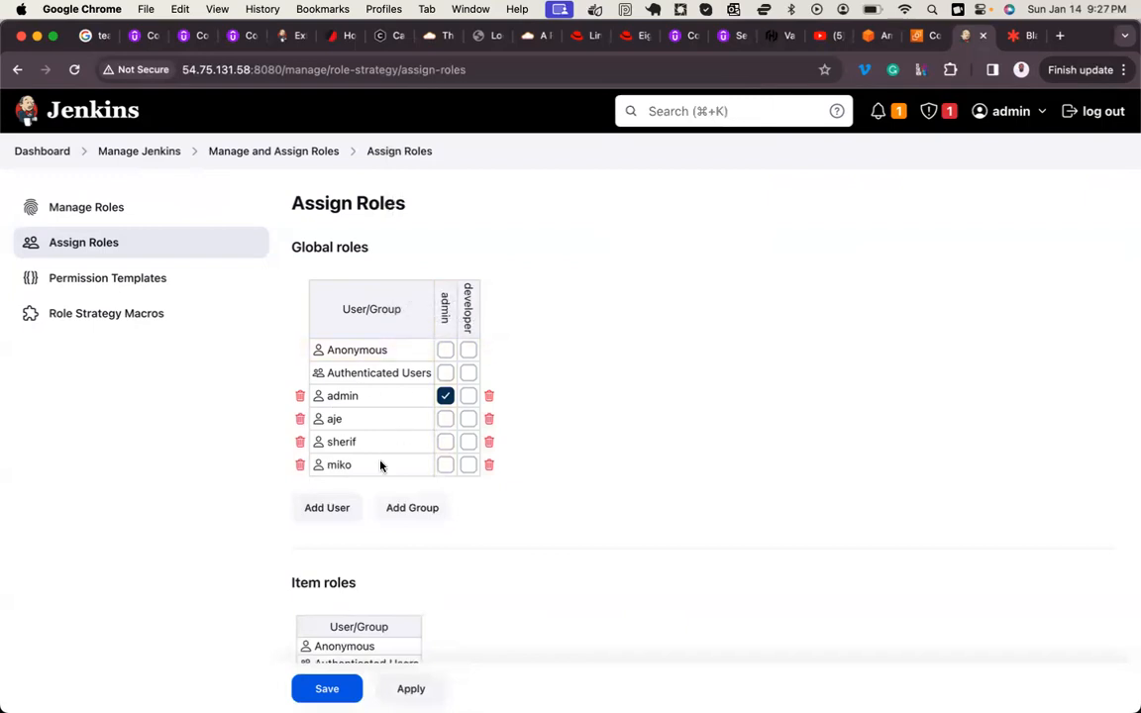
Step: Assign the developer global role to the three non-admin users and save the role assignments
{"action": "left_click", "coordinate": [469, 418]}
{"action": "left_click", "coordinate": [469, 443]}
{"action": "left_click", "coordinate": [470, 465]}
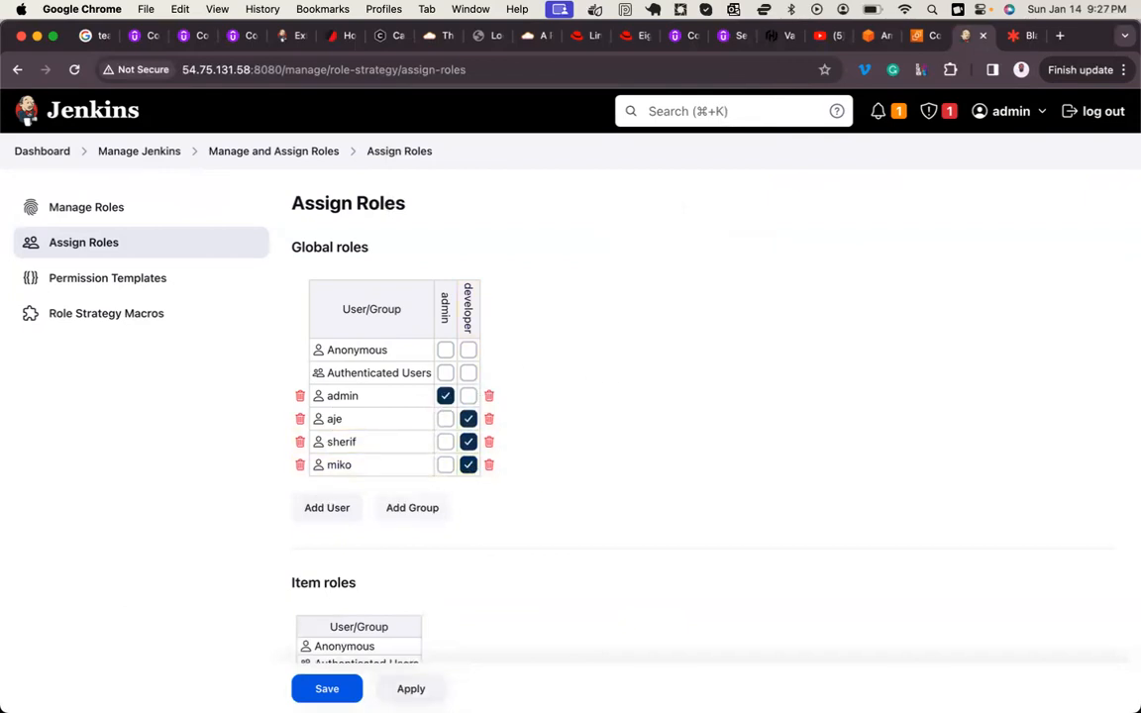
{"action": "left_click", "coordinate": [411, 688]}
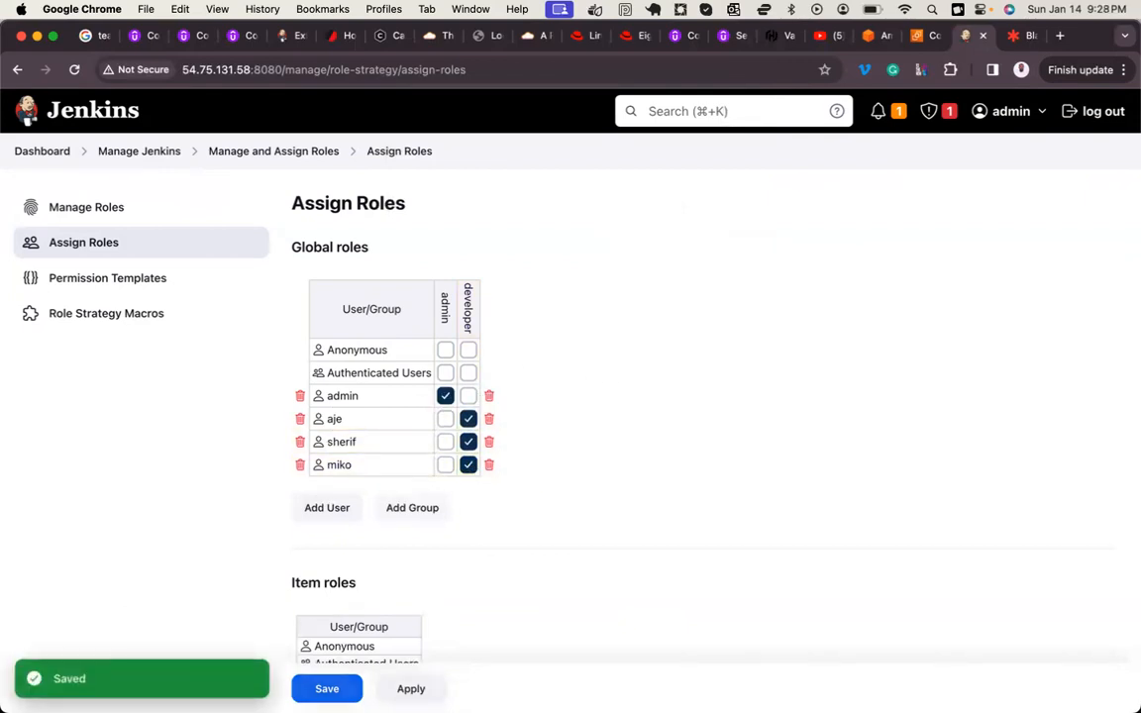
{"action": "left_click", "coordinate": [329, 690]}
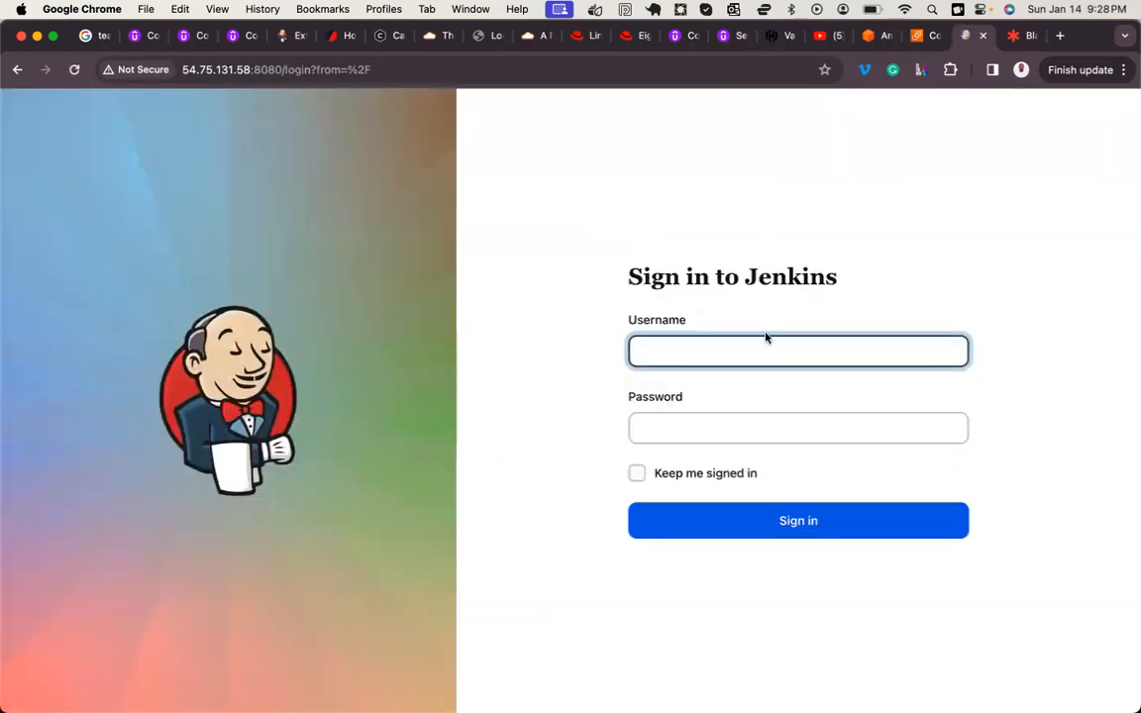
Step: Sign in to Jenkins as the first non-admin user with the account password and examine the access that user has
{"action": "key", "text": "Tab"}
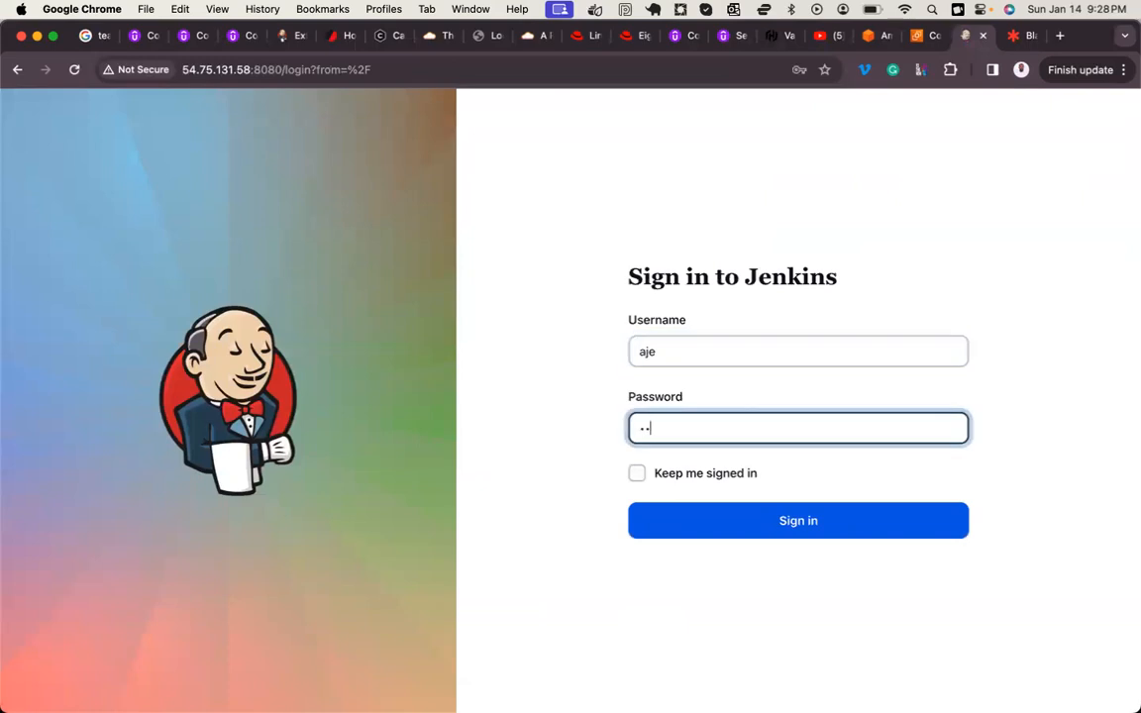
{"action": "left_click", "coordinate": [740, 534]}
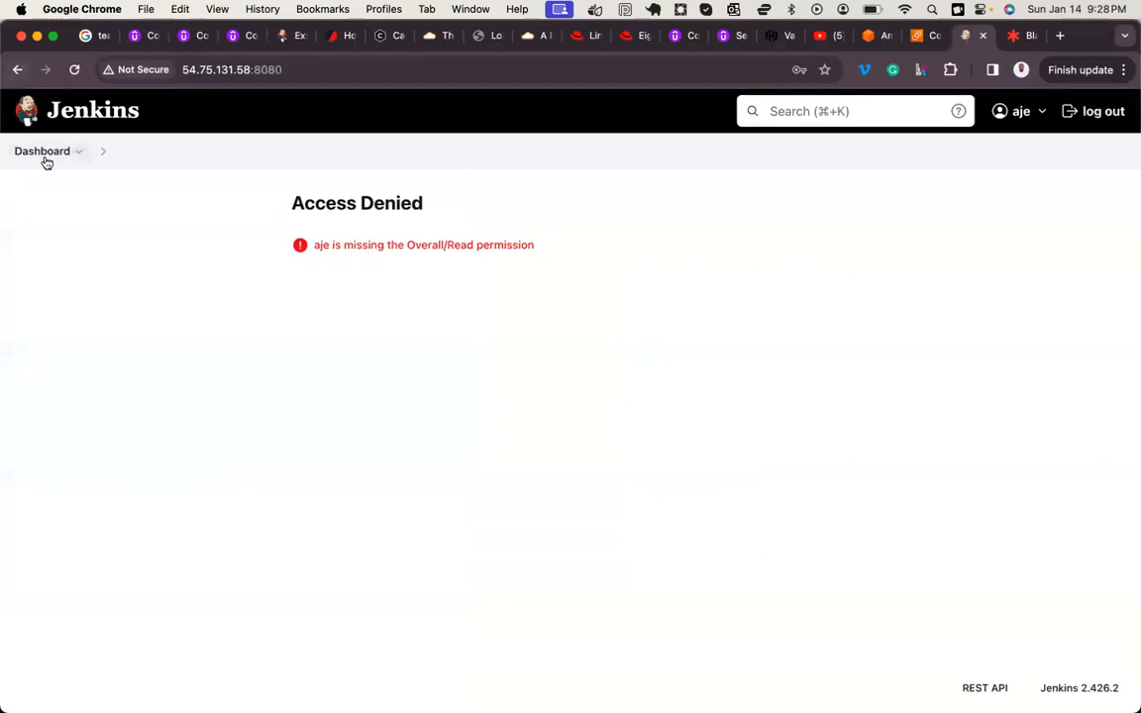
{"action": "triple_click", "coordinate": [387, 202]}
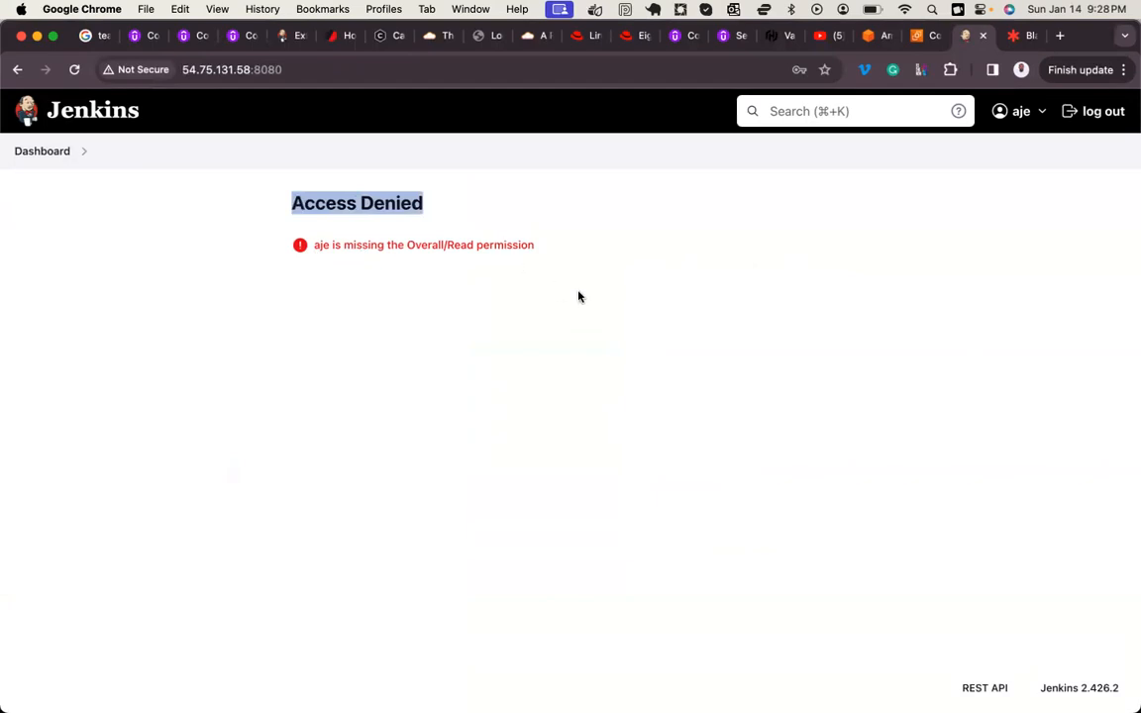
{"action": "left_click", "coordinate": [536, 245]}
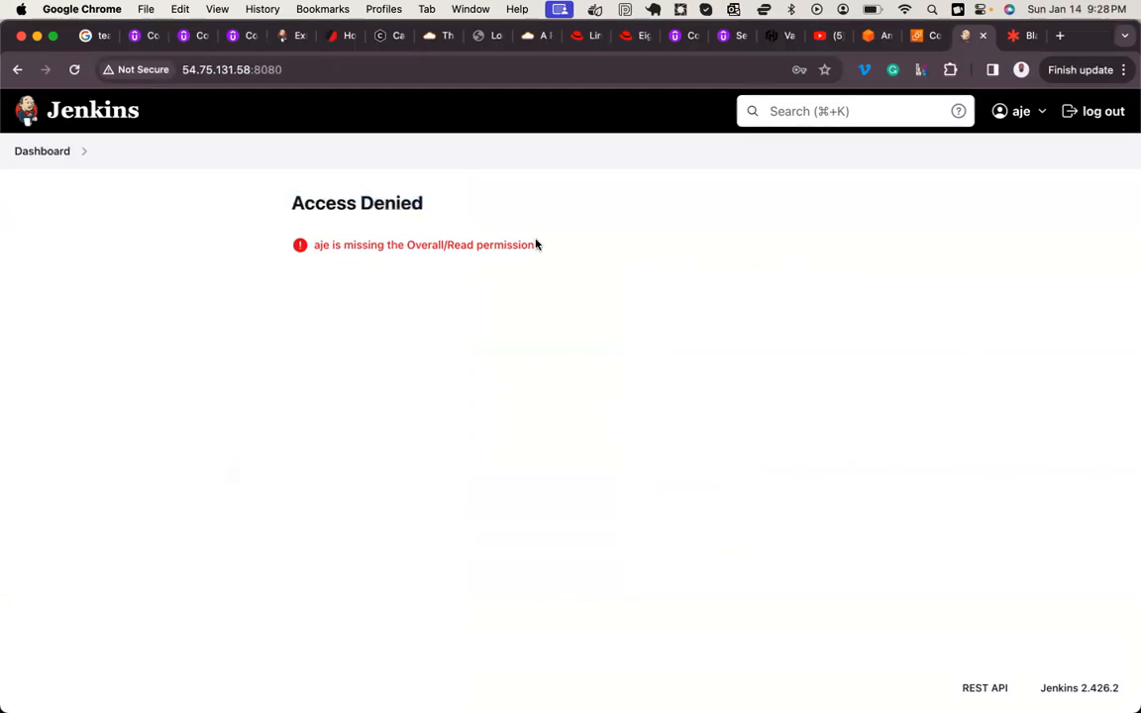
Step: Log out, sign back in to Jenkins as admin with the account password, and dismiss the saved-password warning
{"action": "left_click", "coordinate": [1111, 118]}
{"action": "key", "text": "Tab"}
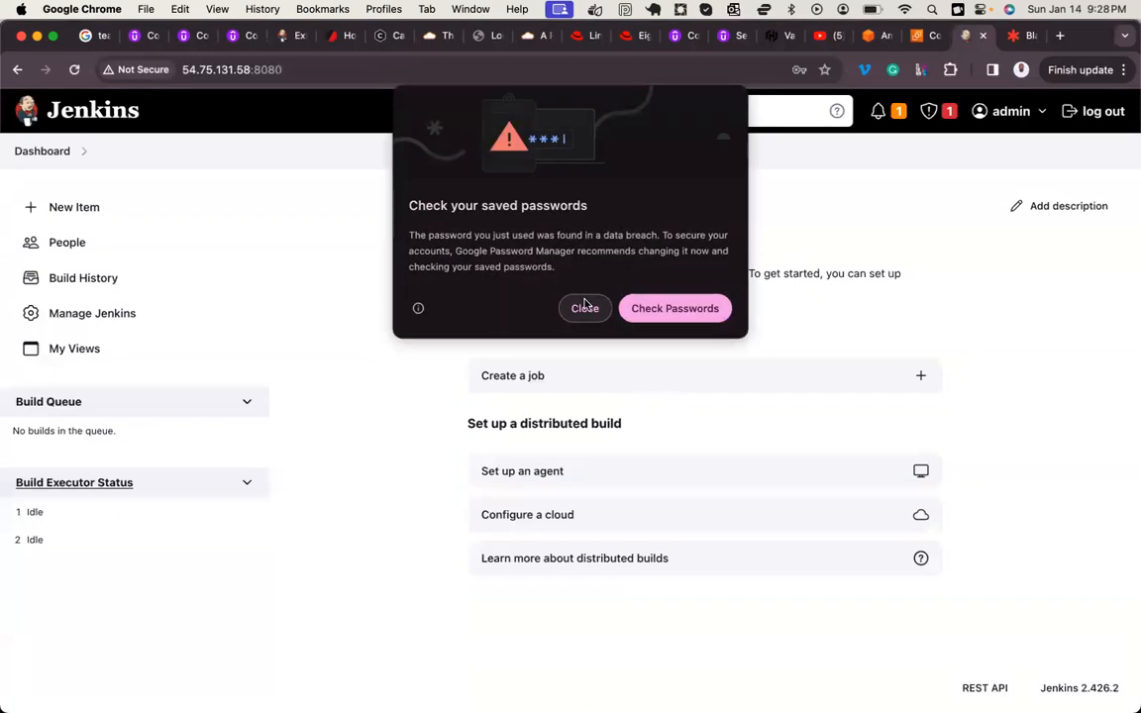
{"action": "left_click", "coordinate": [584, 308]}
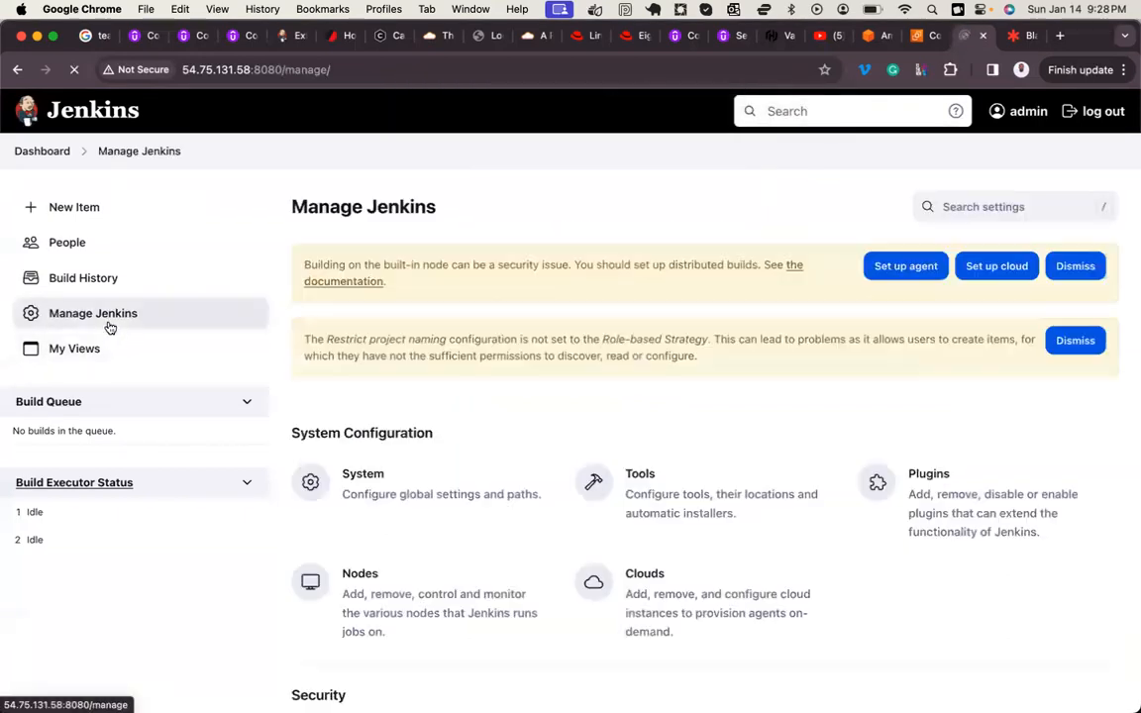
Step: Review the role assignments, then grant the developer global role the Overall Read permission in Manage Roles and save
{"action": "scroll", "coordinate": [606, 419], "scroll_direction": "down", "scroll_amount": 5}
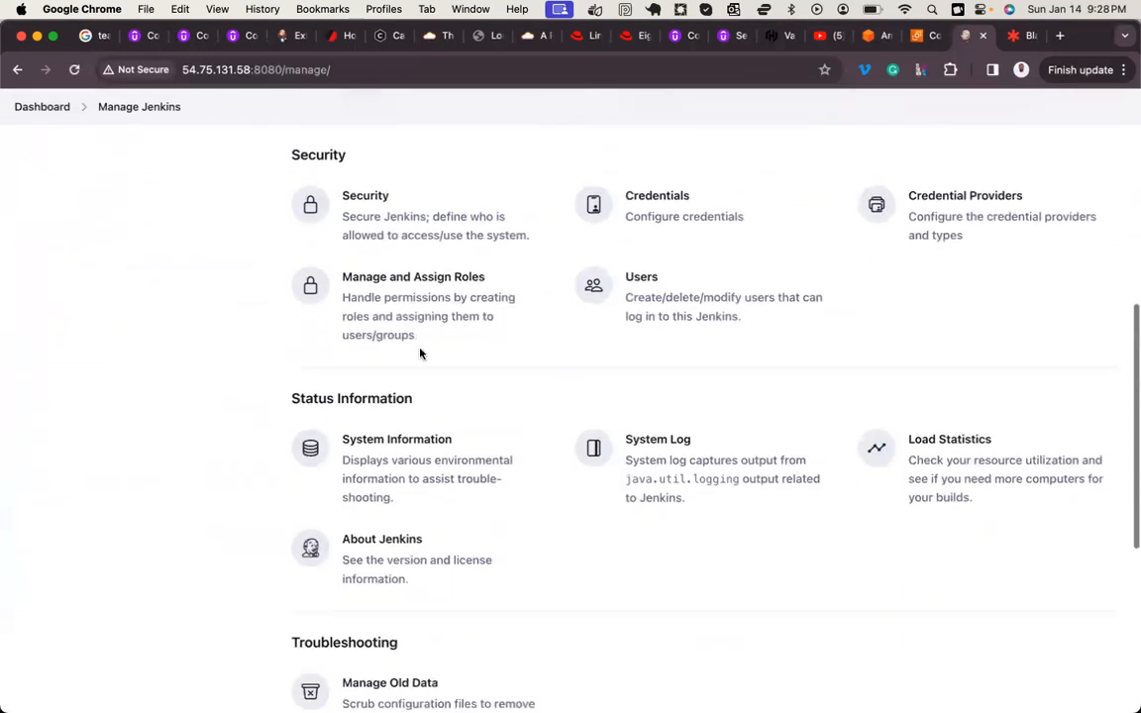
{"action": "left_click", "coordinate": [444, 297]}
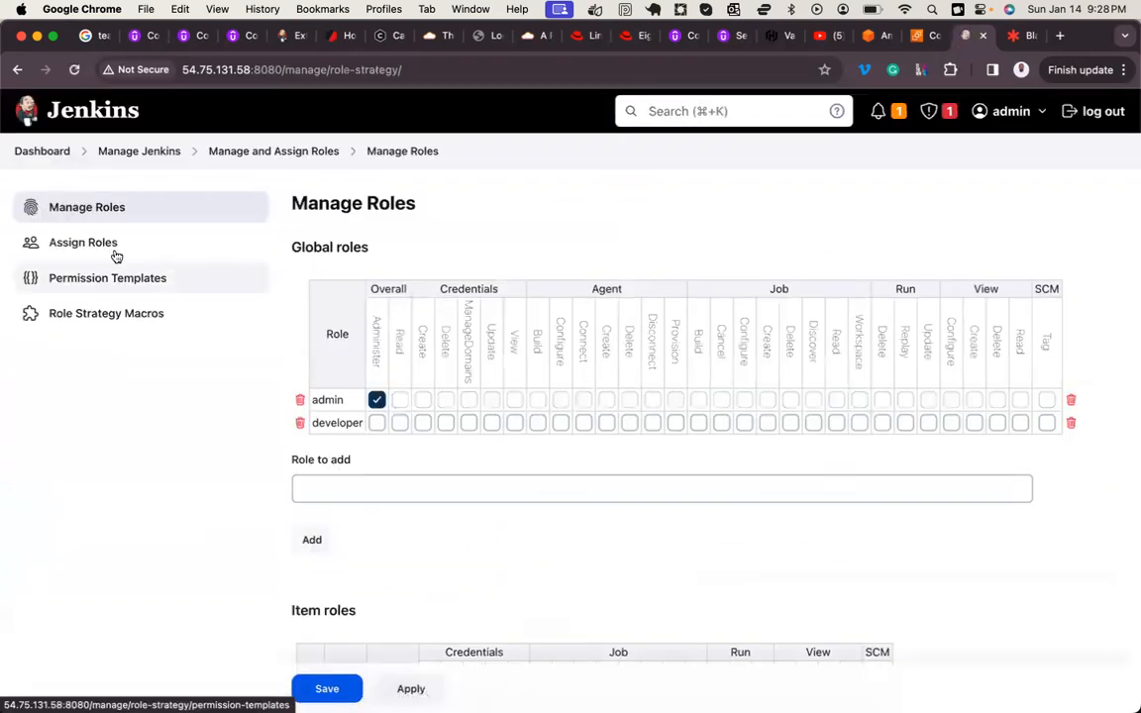
{"action": "left_click", "coordinate": [98, 244]}
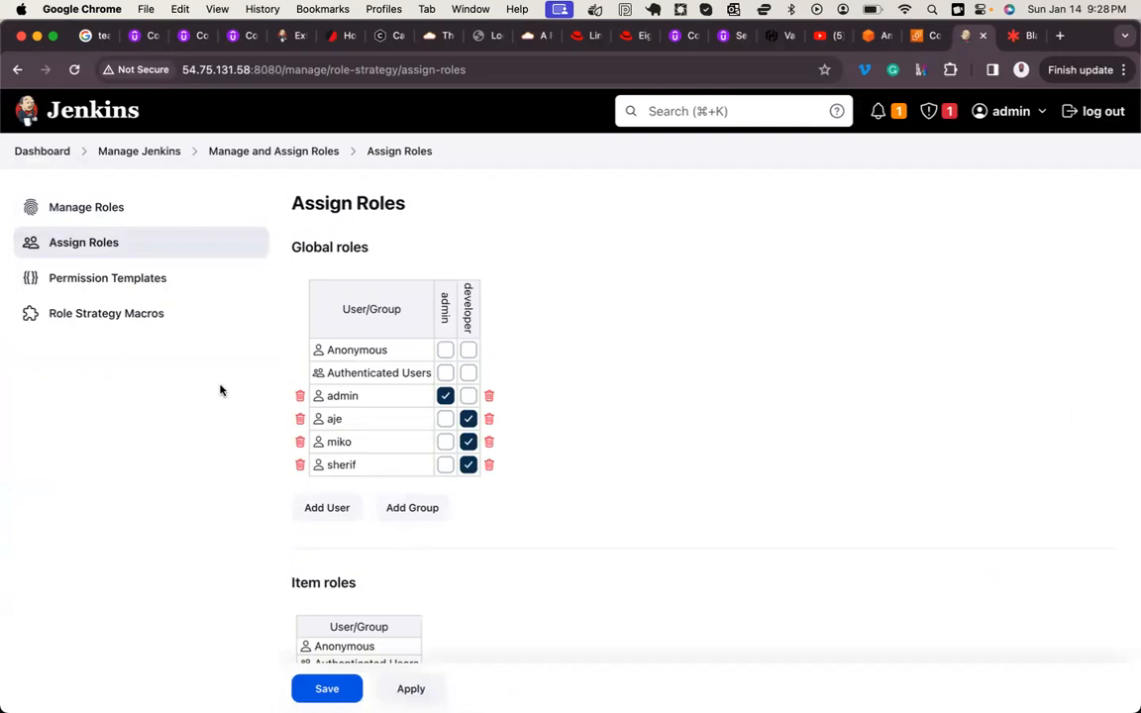
{"action": "left_click", "coordinate": [95, 208]}
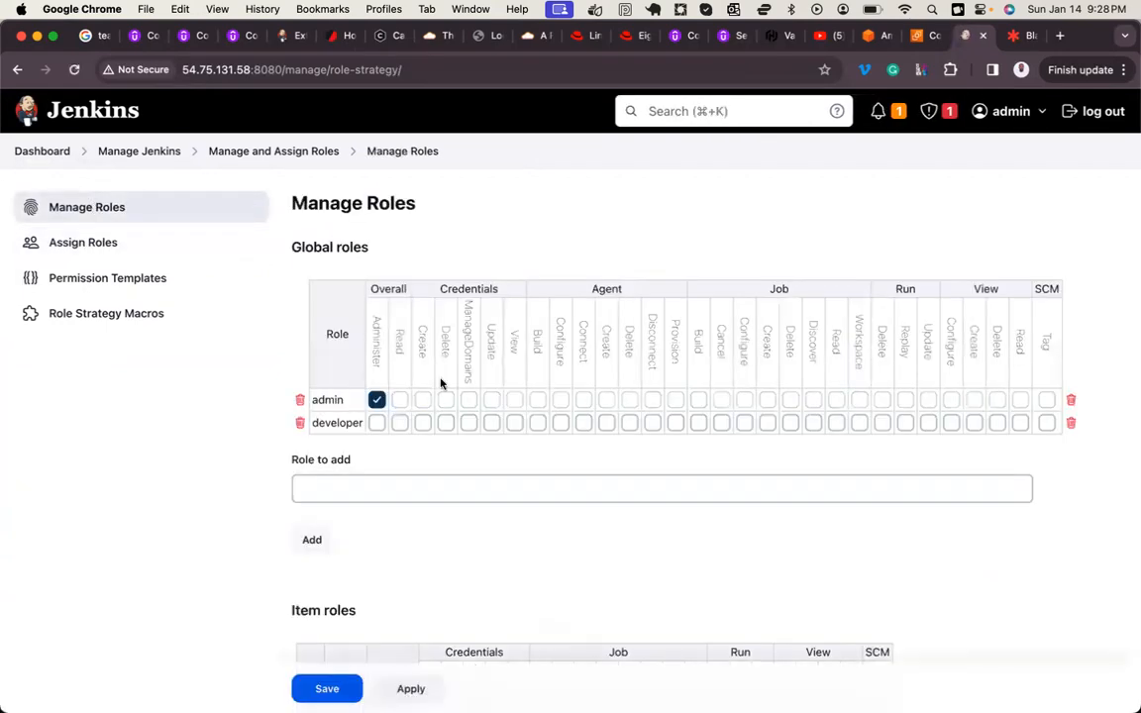
{"action": "scroll", "coordinate": [441, 384], "scroll_direction": "down", "scroll_amount": 2}
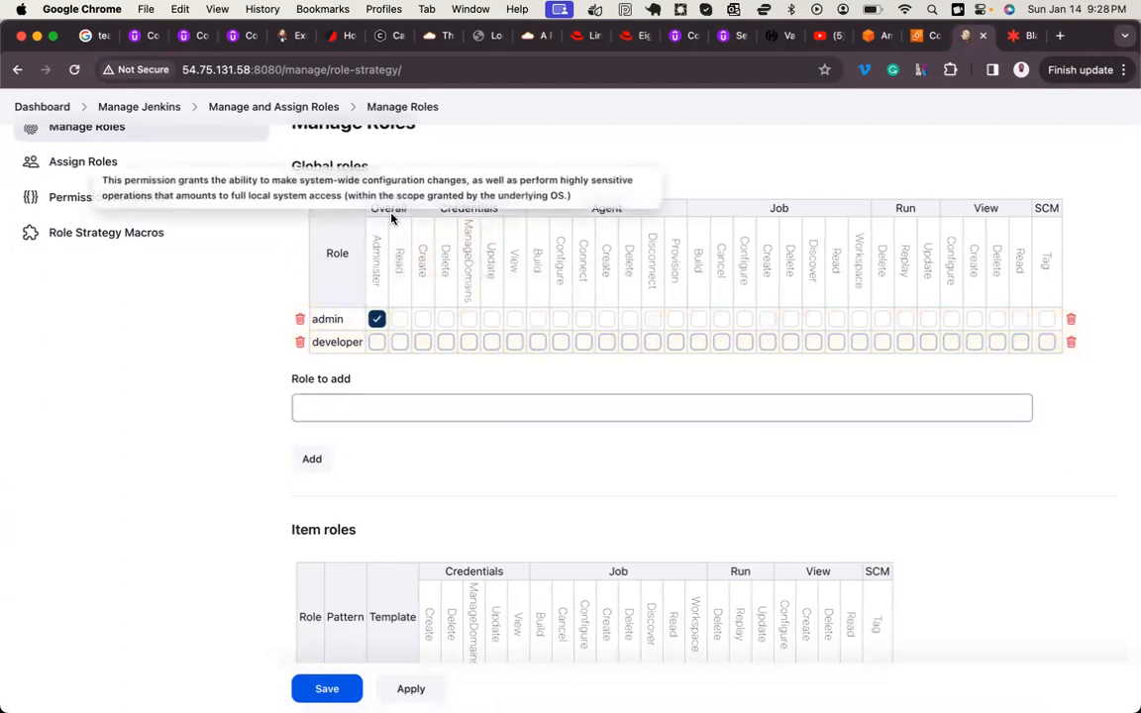
{"action": "left_click", "coordinate": [399, 342]}
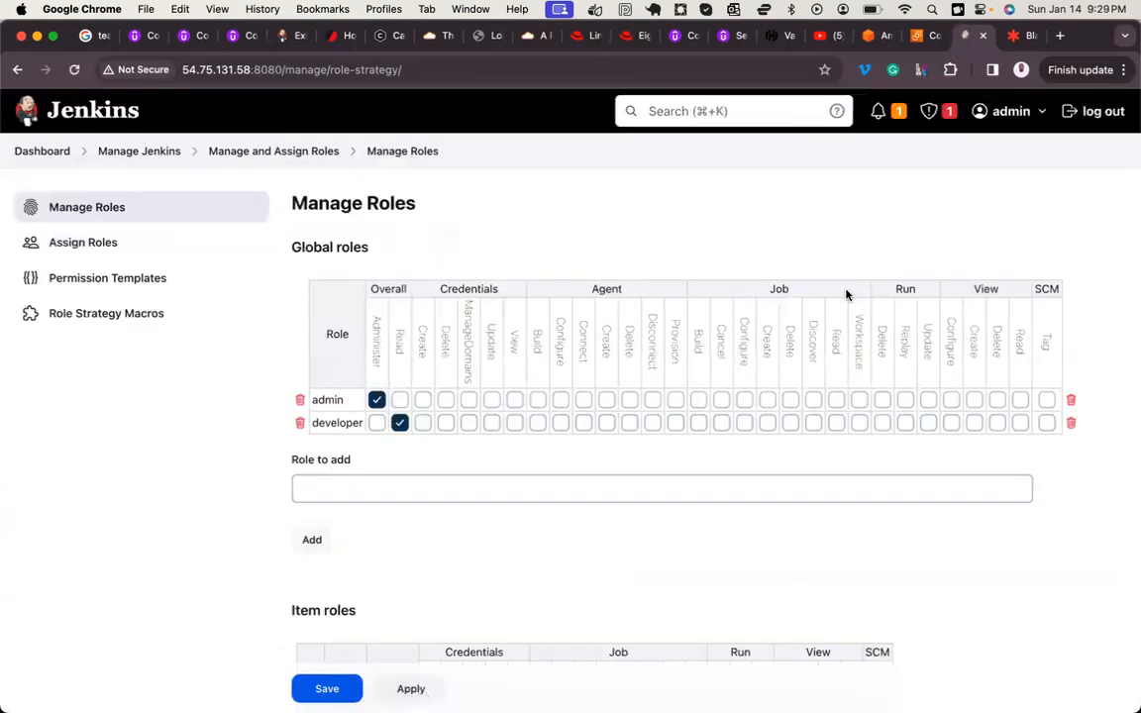
Step: Duplicate the Manage Roles tab, sign in there as the first non-admin user with the account password, and dismiss the saved-password warning
{"action": "right_click", "coordinate": [972, 37]}
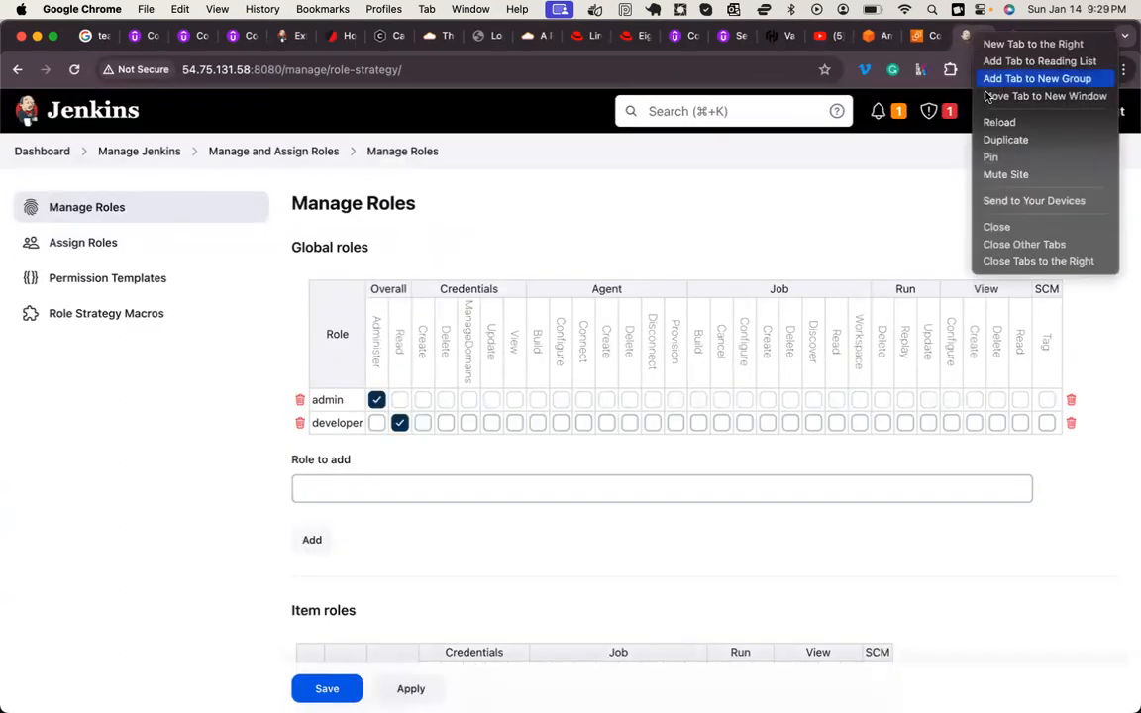
{"action": "left_click", "coordinate": [1001, 140]}
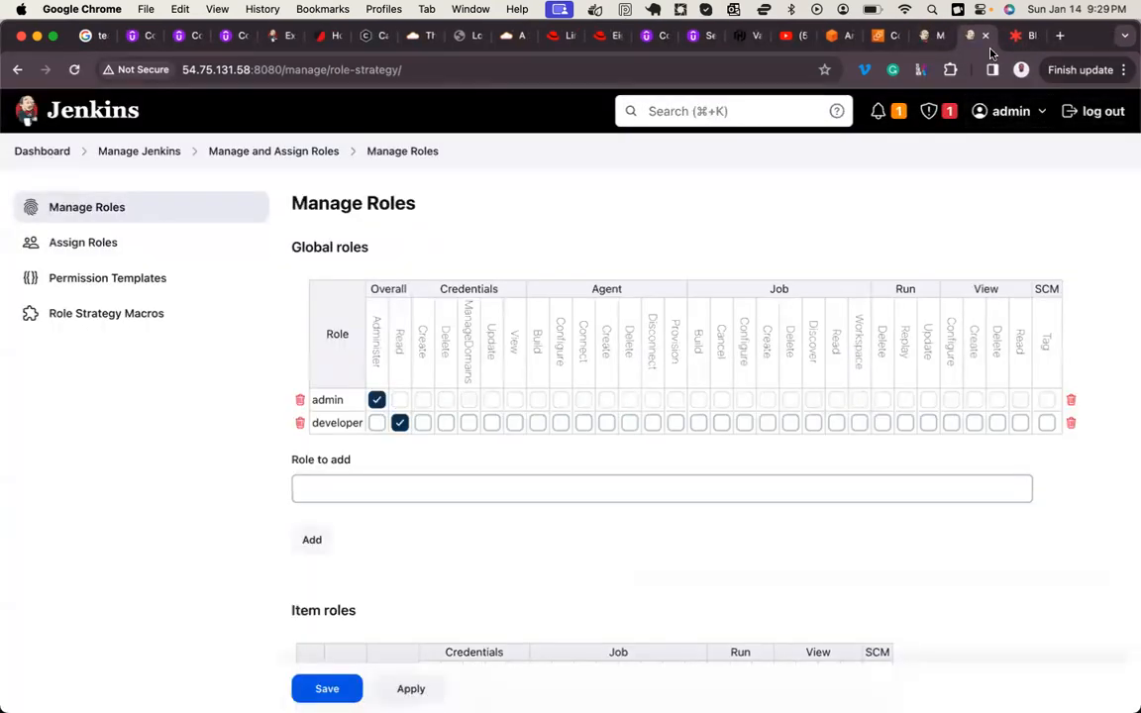
{"action": "left_click", "coordinate": [1084, 118]}
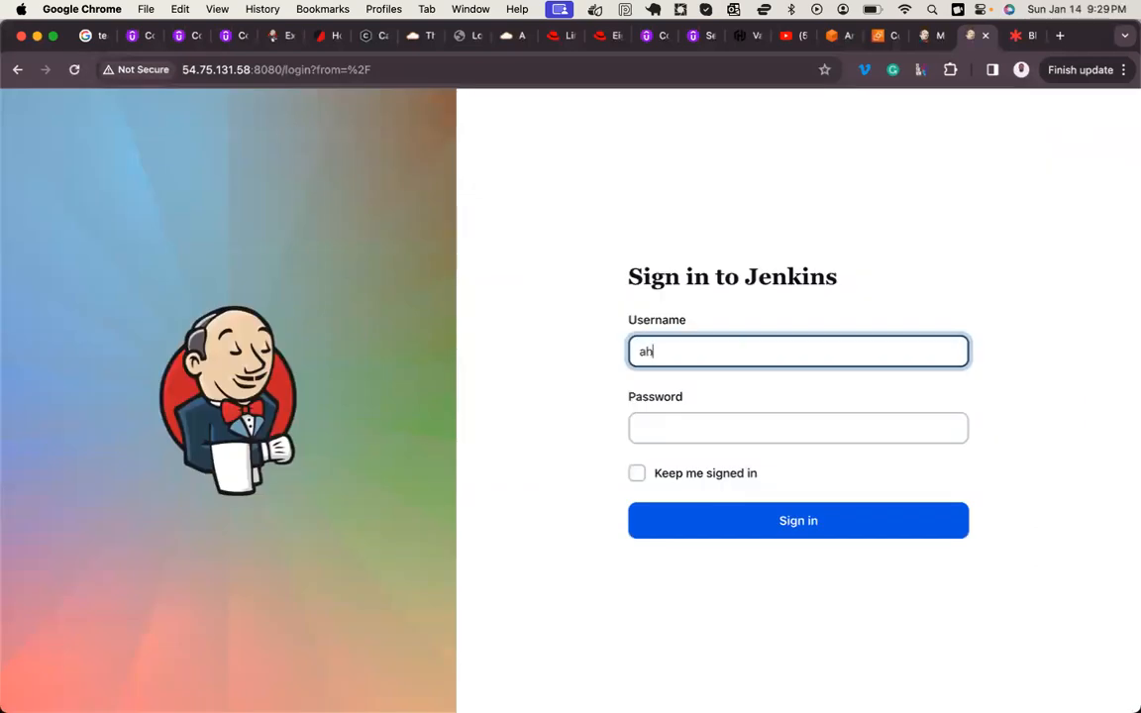
{"action": "left_click", "coordinate": [730, 431]}
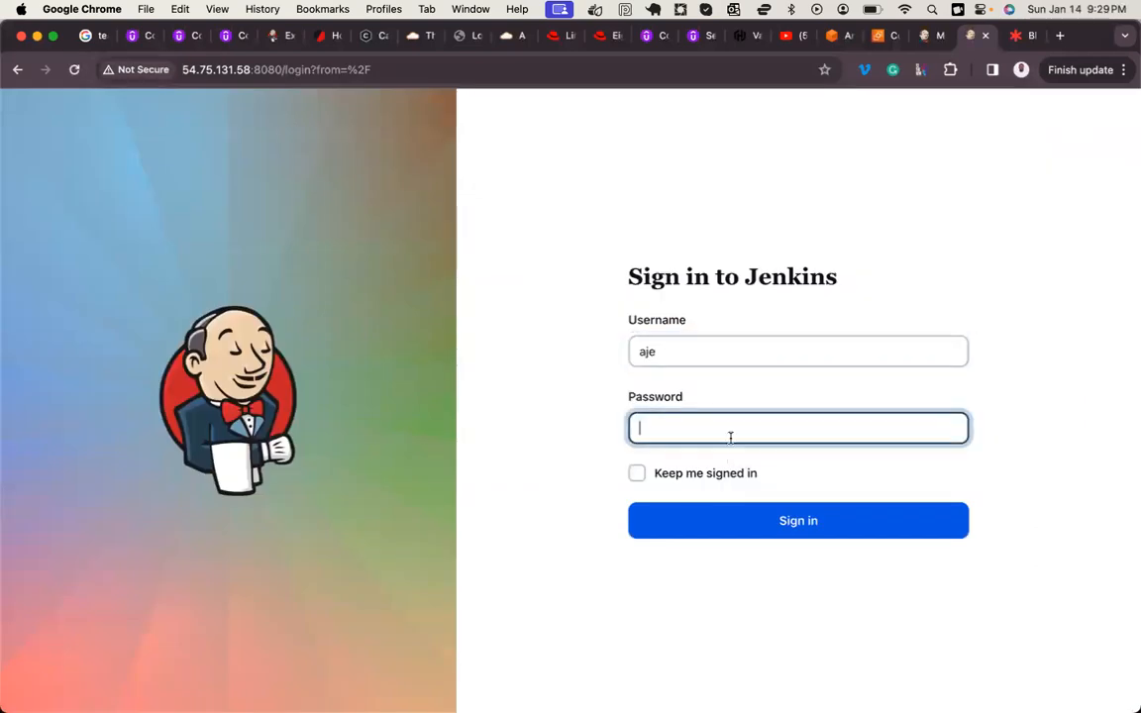
{"action": "left_click", "coordinate": [781, 521]}
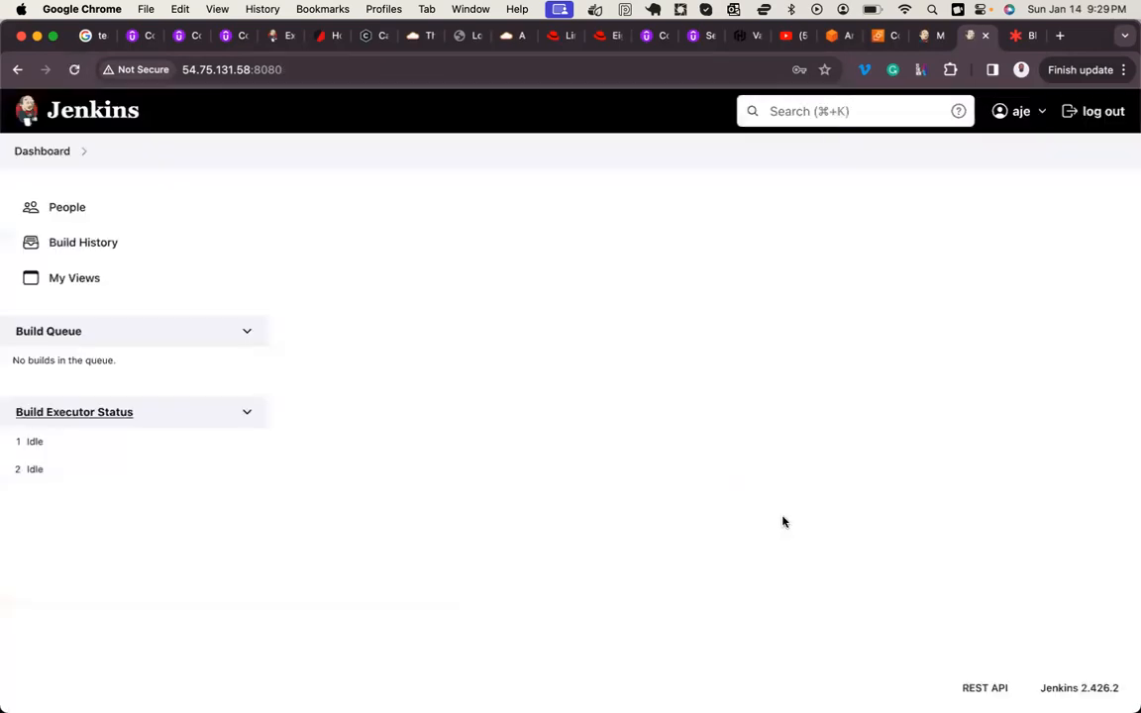
{"action": "left_click", "coordinate": [585, 309]}
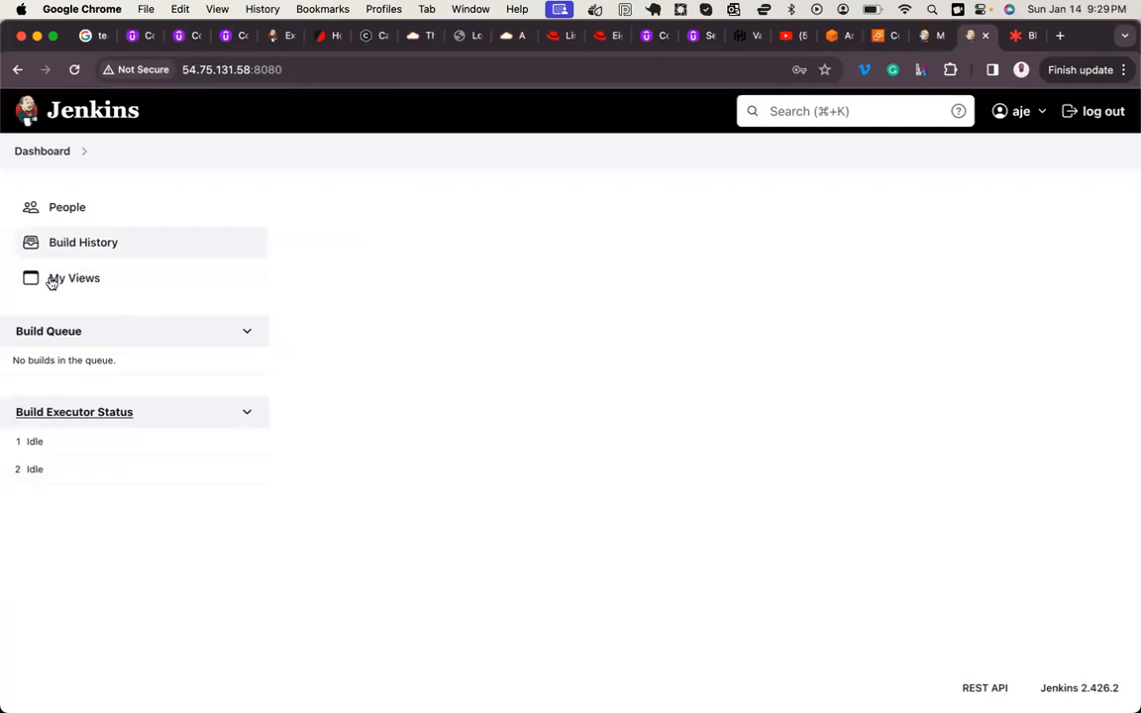
Step: In the original Jenkins tab, sign back in as admin with the account password and dismiss the saved-password warning
{"action": "left_click", "coordinate": [927, 37]}
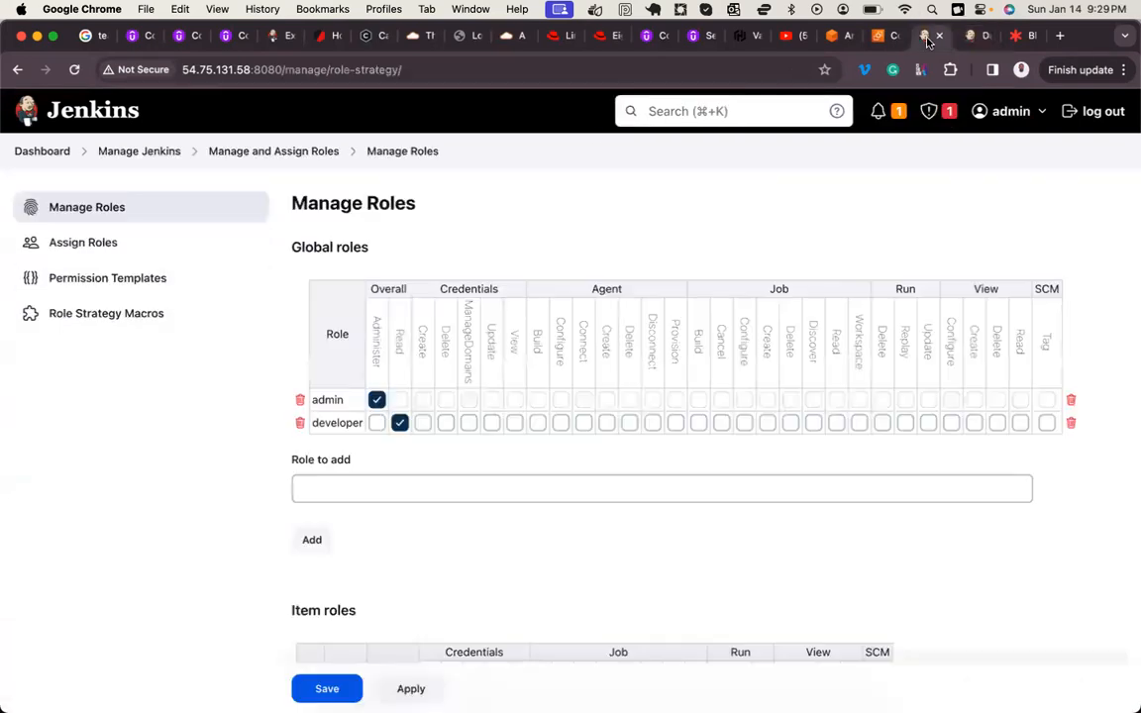
{"action": "left_click", "coordinate": [53, 152]}
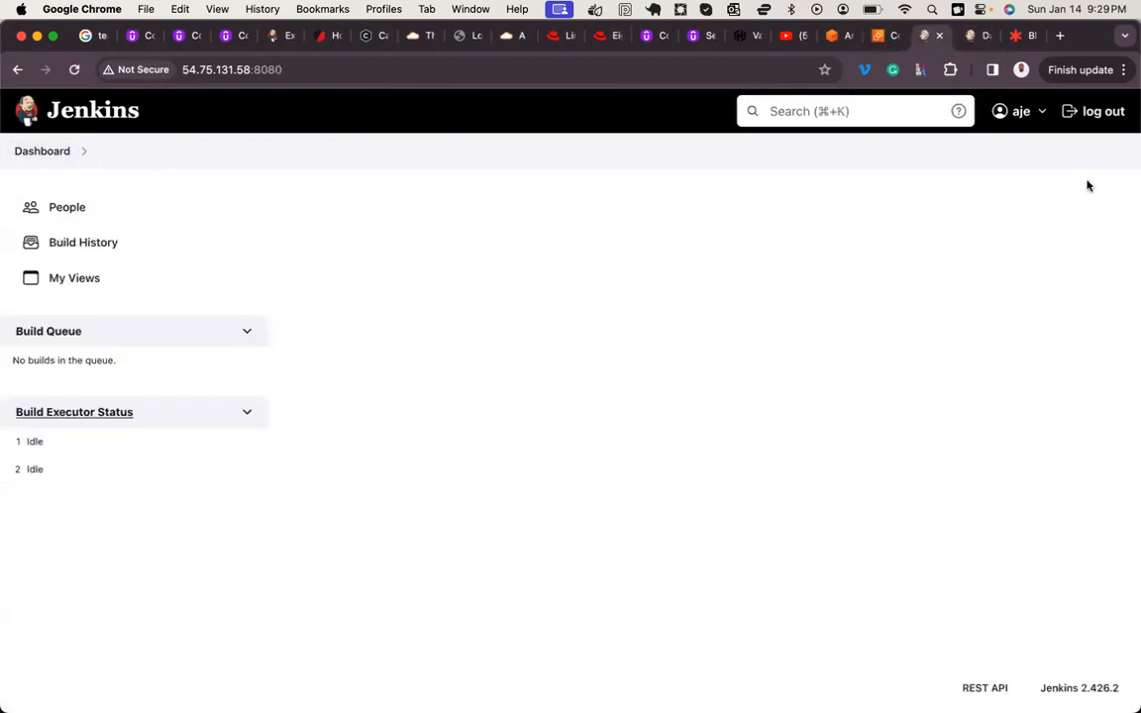
{"action": "left_click", "coordinate": [1041, 111]}
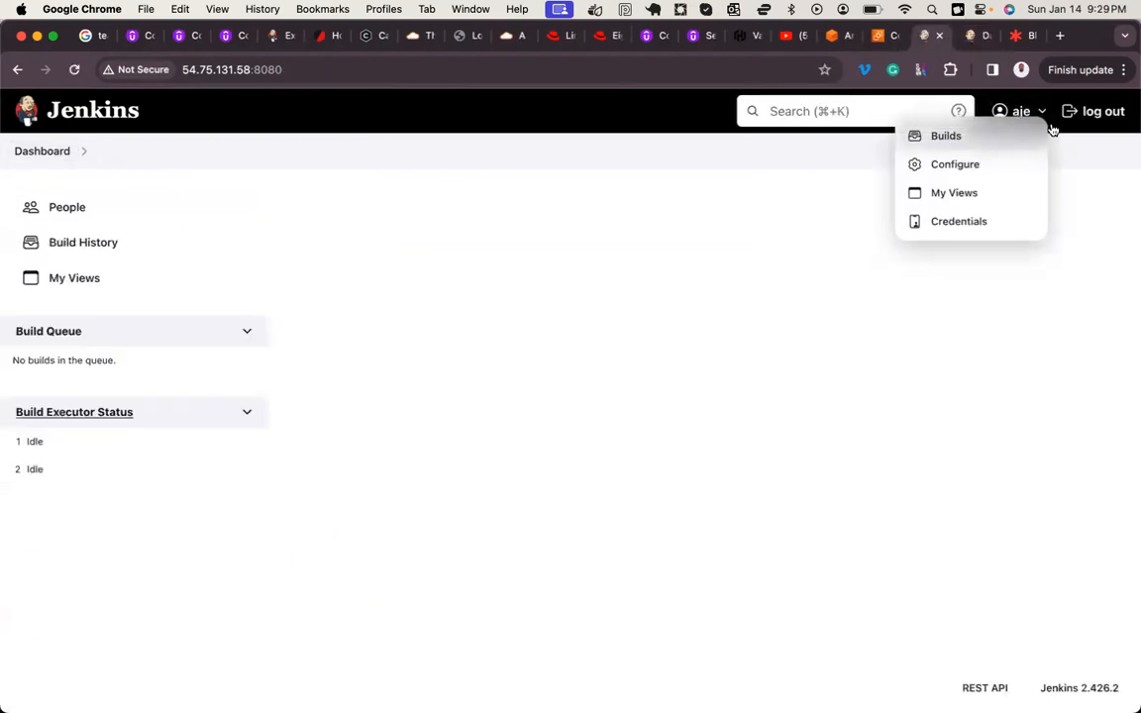
{"action": "left_click", "coordinate": [1087, 126]}
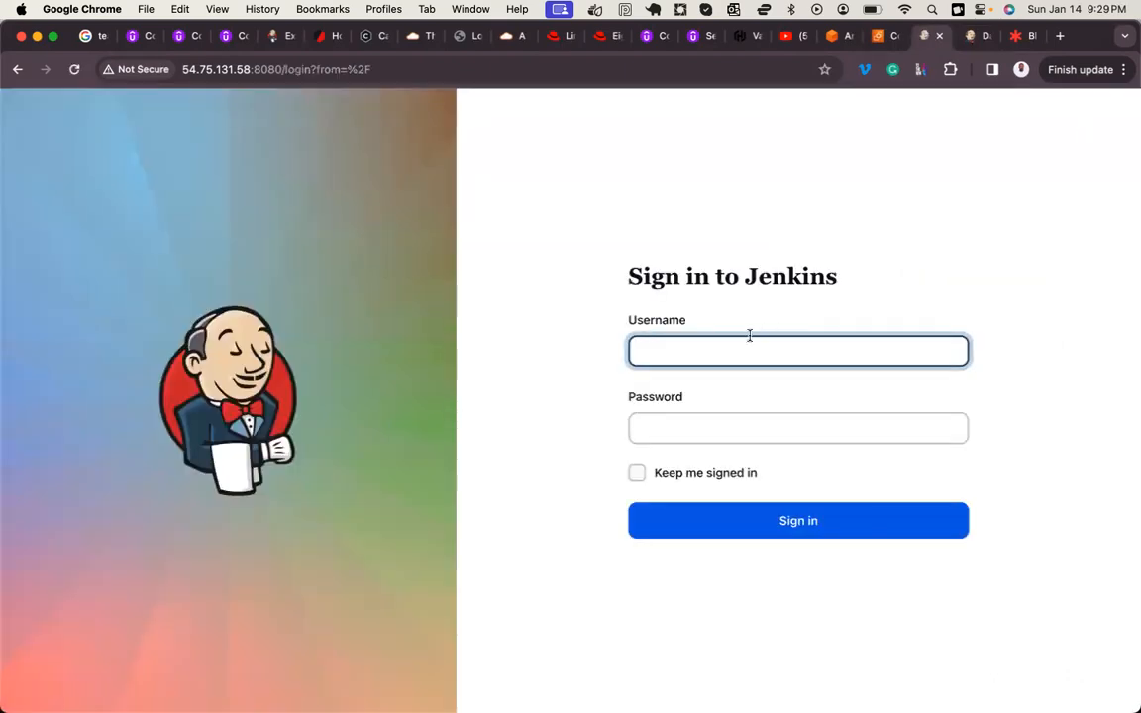
{"action": "key", "text": "Tab"}
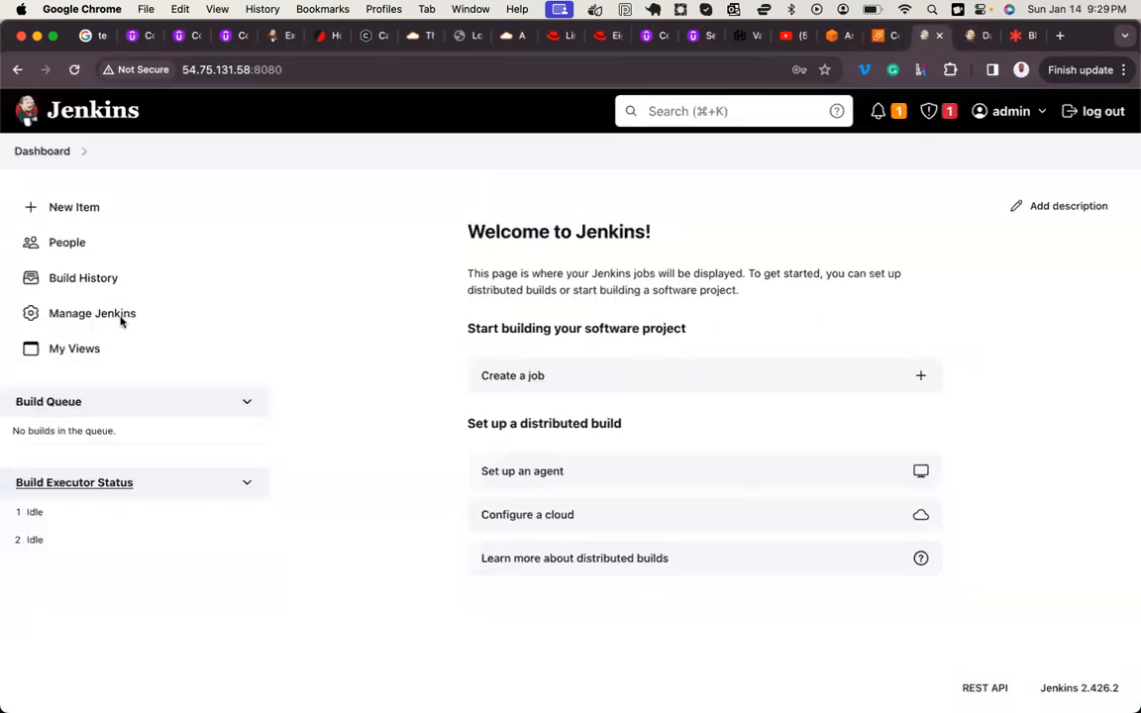
{"action": "left_click", "coordinate": [581, 308]}
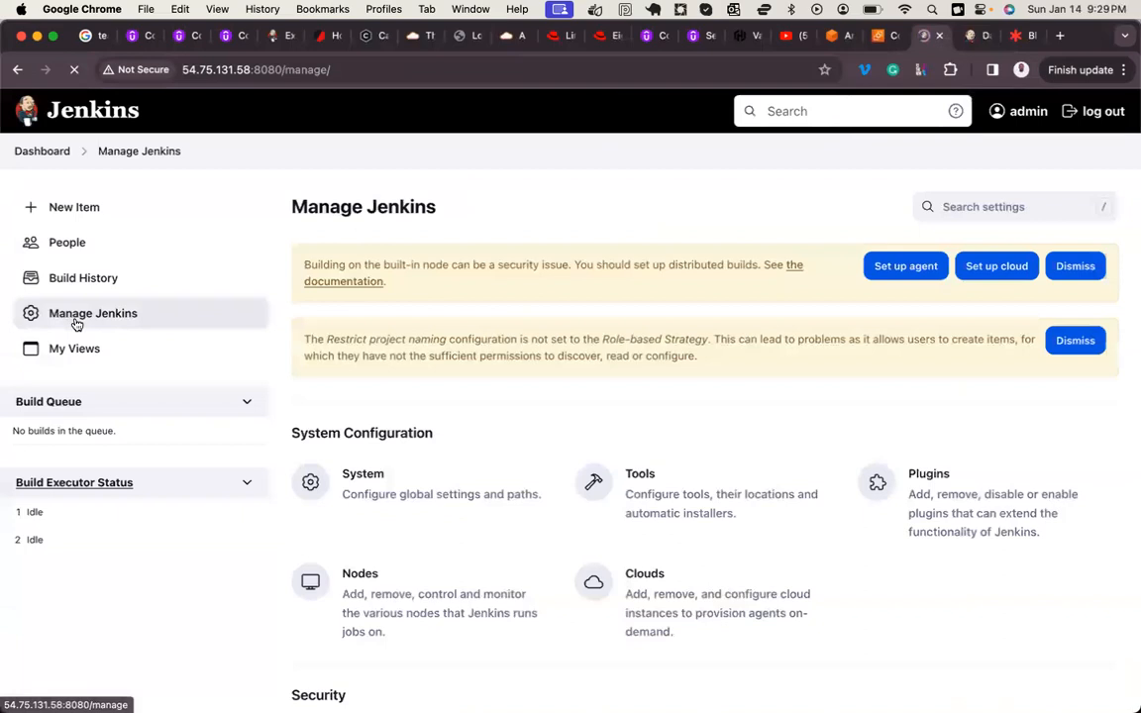
Step: Compare the admin's Manage Jenkins options with the non-admin user's dashboard in the duplicated tab
{"action": "scroll", "coordinate": [485, 417], "scroll_direction": "down", "scroll_amount": 5}
{"action": "scroll", "coordinate": [935, 185], "scroll_direction": "up", "scroll_amount": 3}
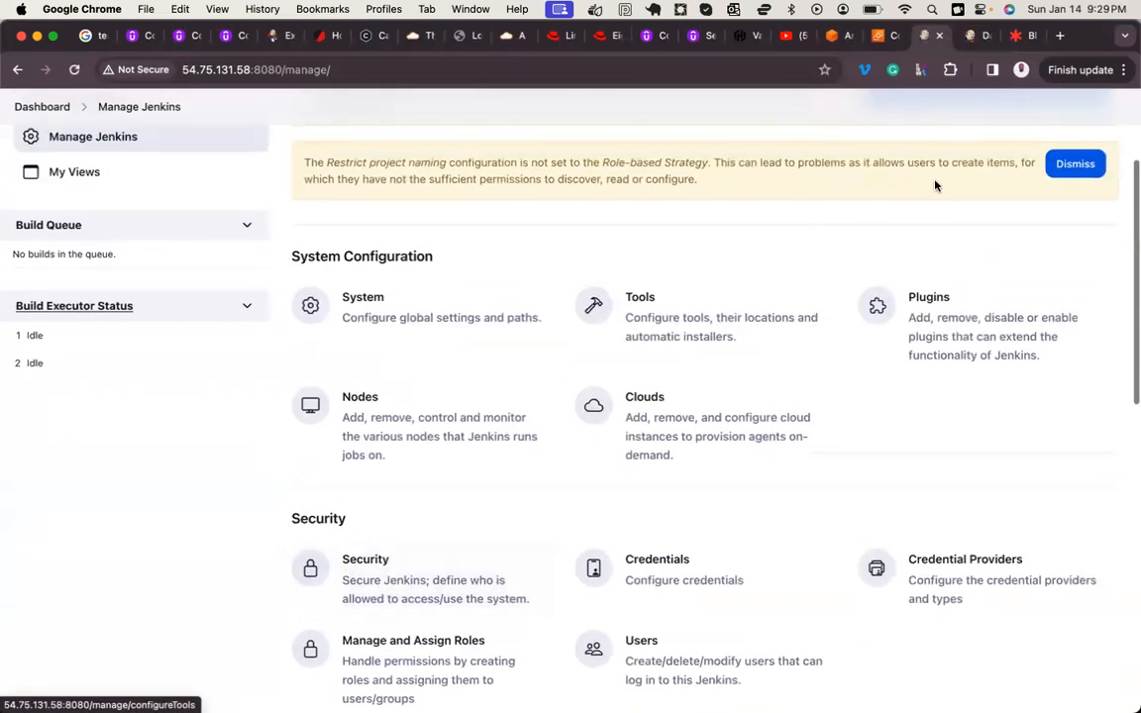
{"action": "left_click", "coordinate": [971, 36]}
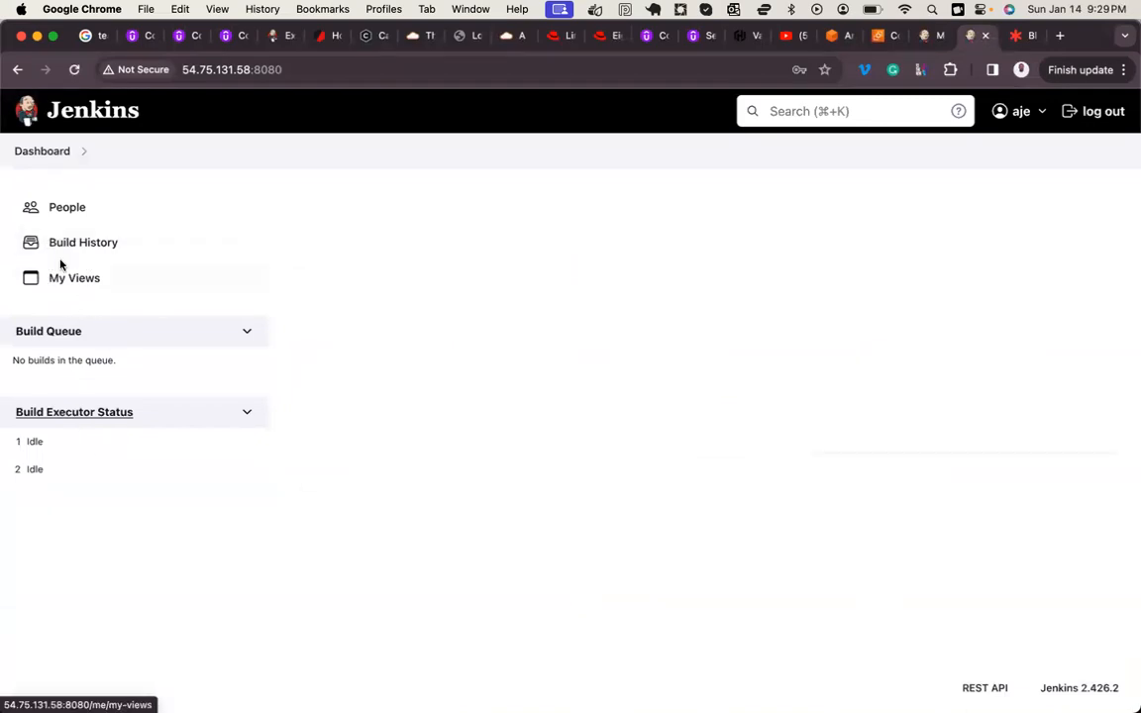
Step: Grant the developer global role the View Read and Credentials View permissions in Manage Roles and save
{"action": "left_click", "coordinate": [923, 39]}
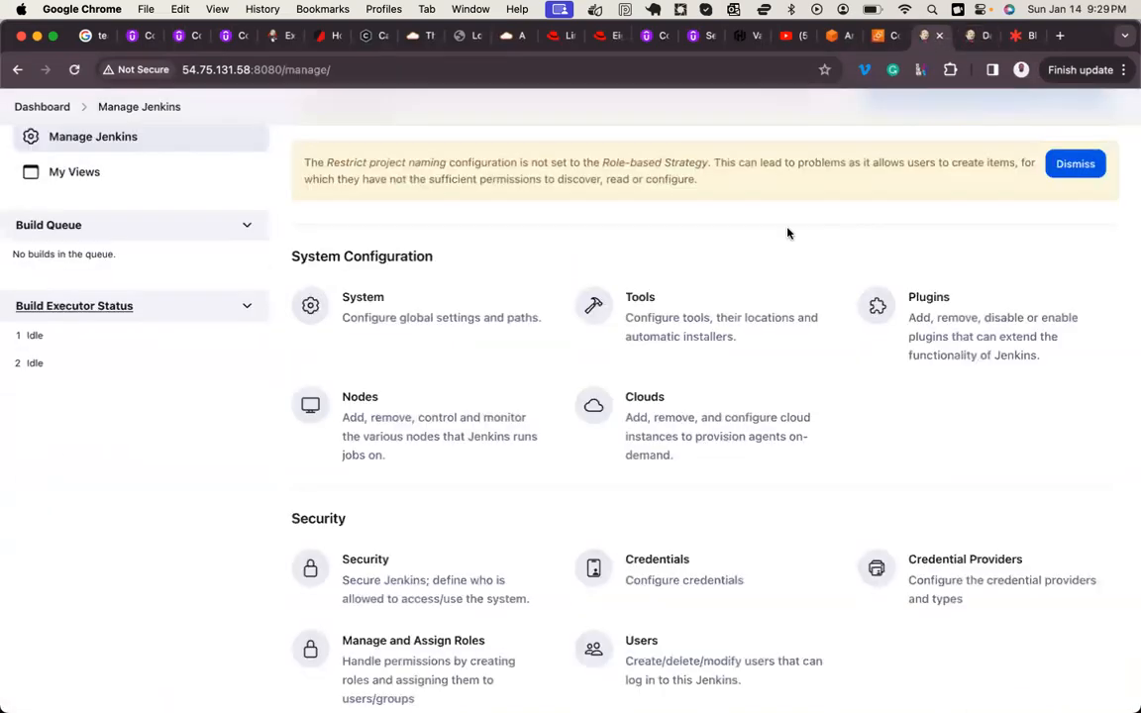
{"action": "scroll", "coordinate": [396, 566], "scroll_direction": "down", "scroll_amount": 3}
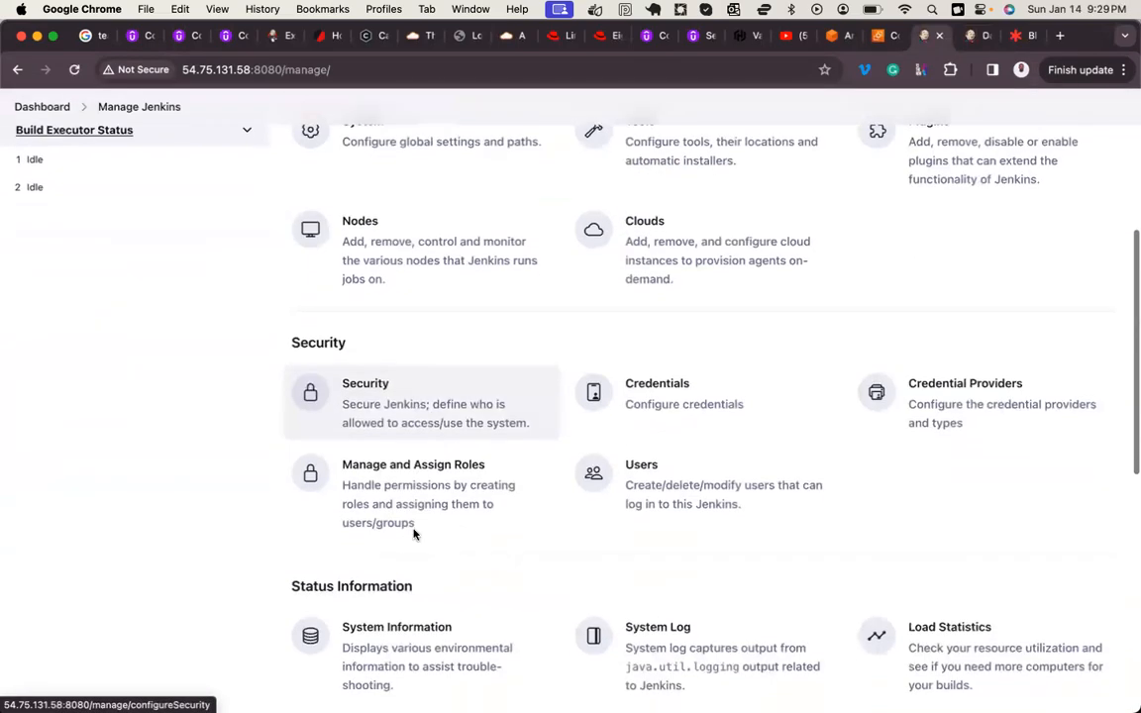
{"action": "left_click", "coordinate": [425, 492]}
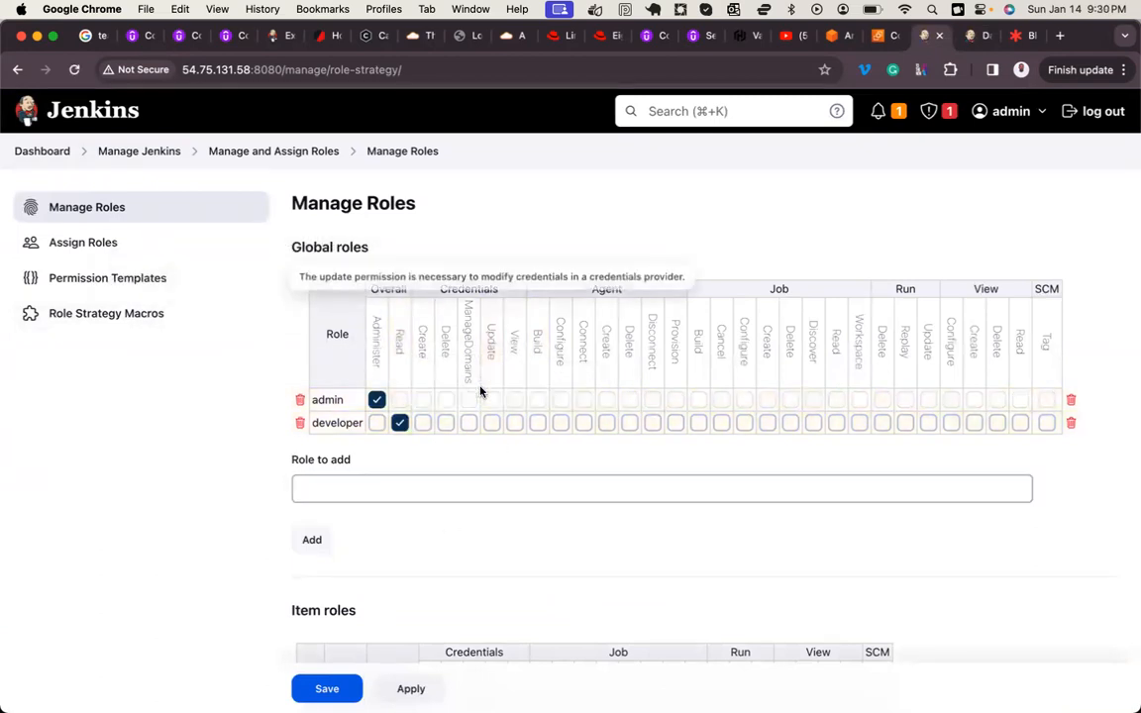
{"action": "double_click", "coordinate": [455, 288]}
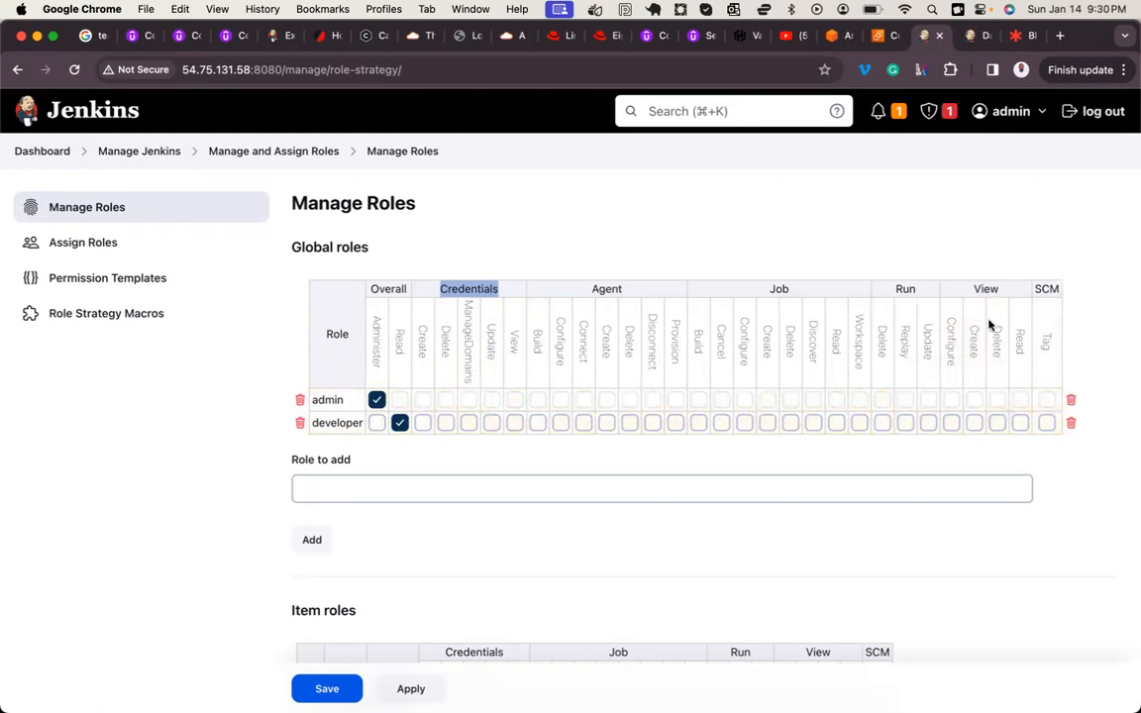
{"action": "left_click", "coordinate": [1020, 423]}
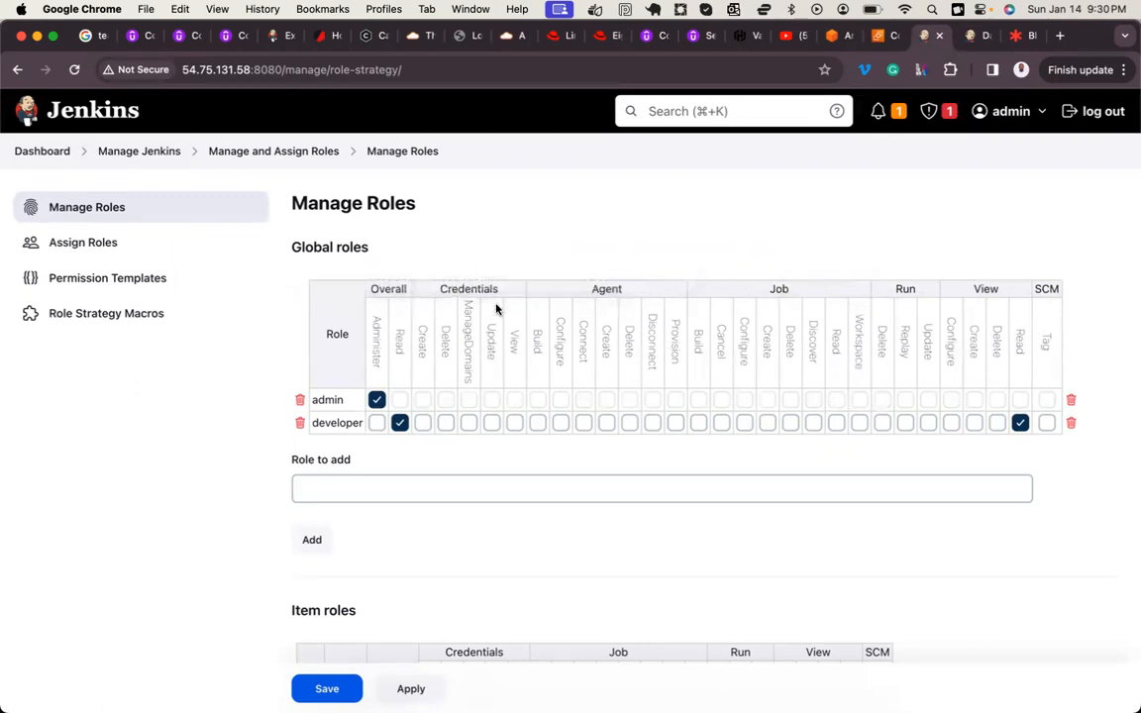
{"action": "left_click", "coordinate": [516, 423]}
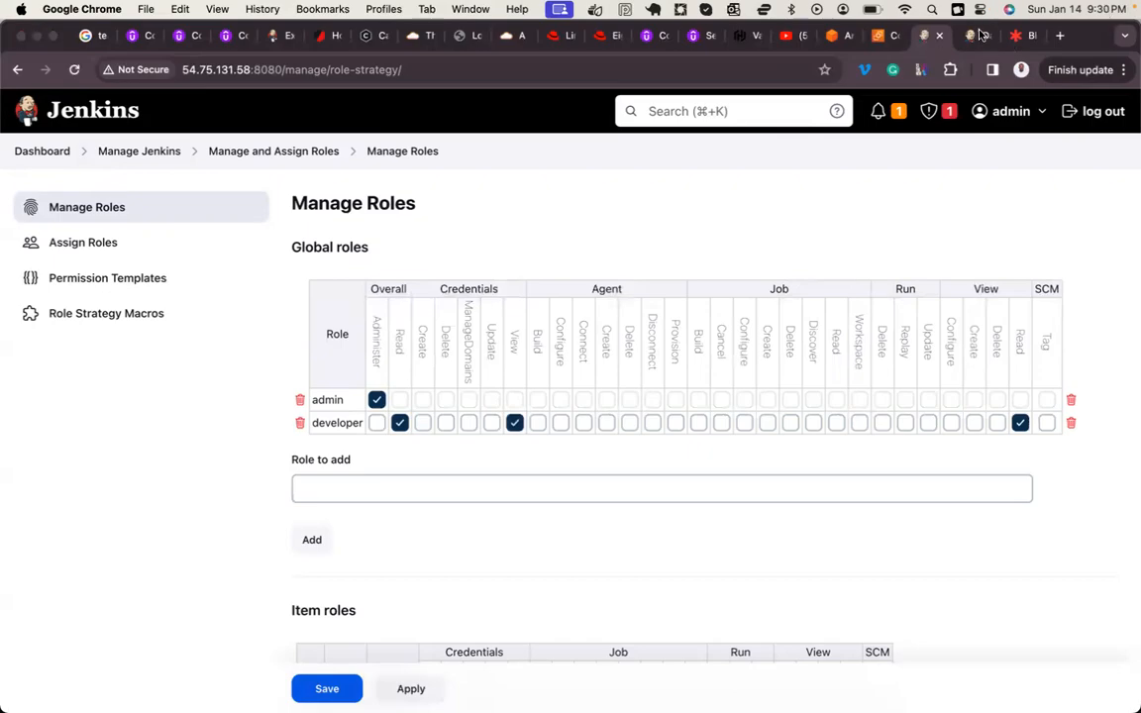
{"action": "key", "text": "ctrl+super+q"}
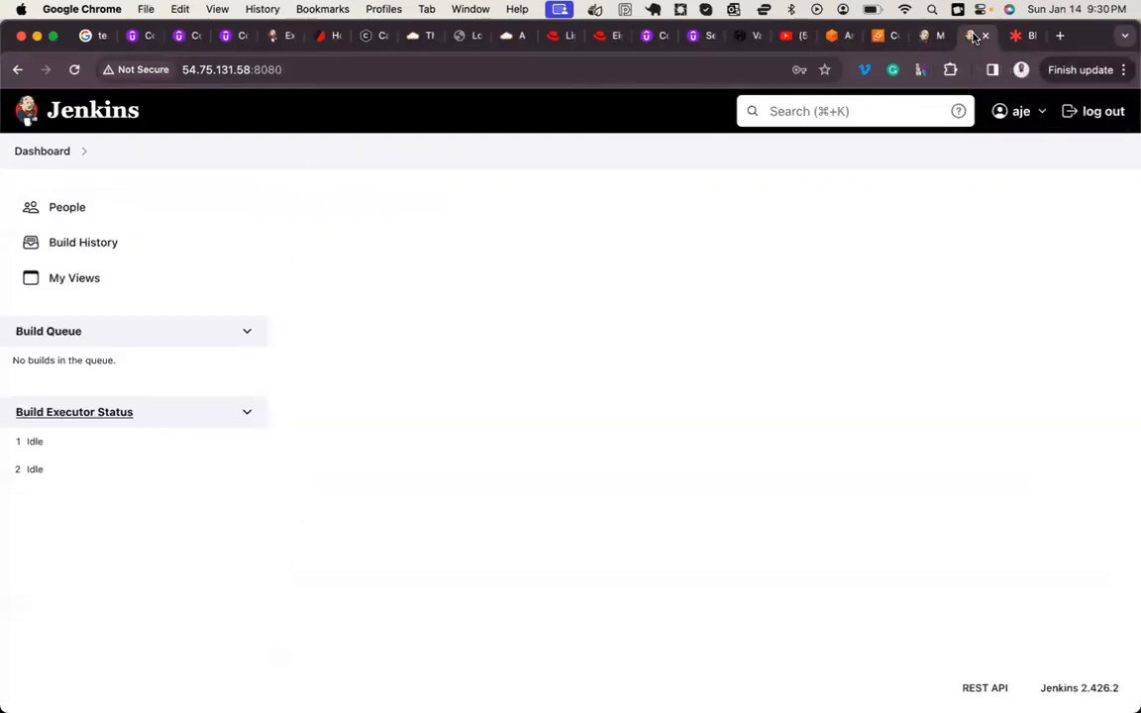
Step: Reload the duplicated tab, then sign in as the first non-admin user with the account password and dismiss the saved-password warning
{"action": "left_click", "coordinate": [74, 69]}
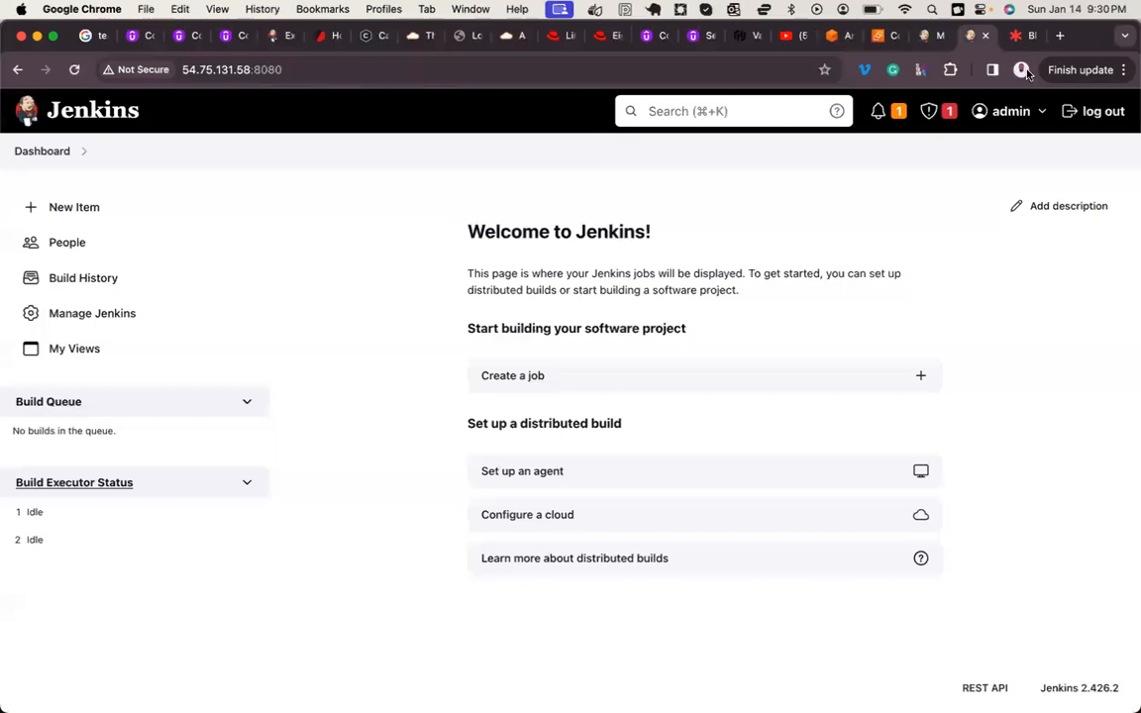
{"action": "left_click", "coordinate": [1096, 112]}
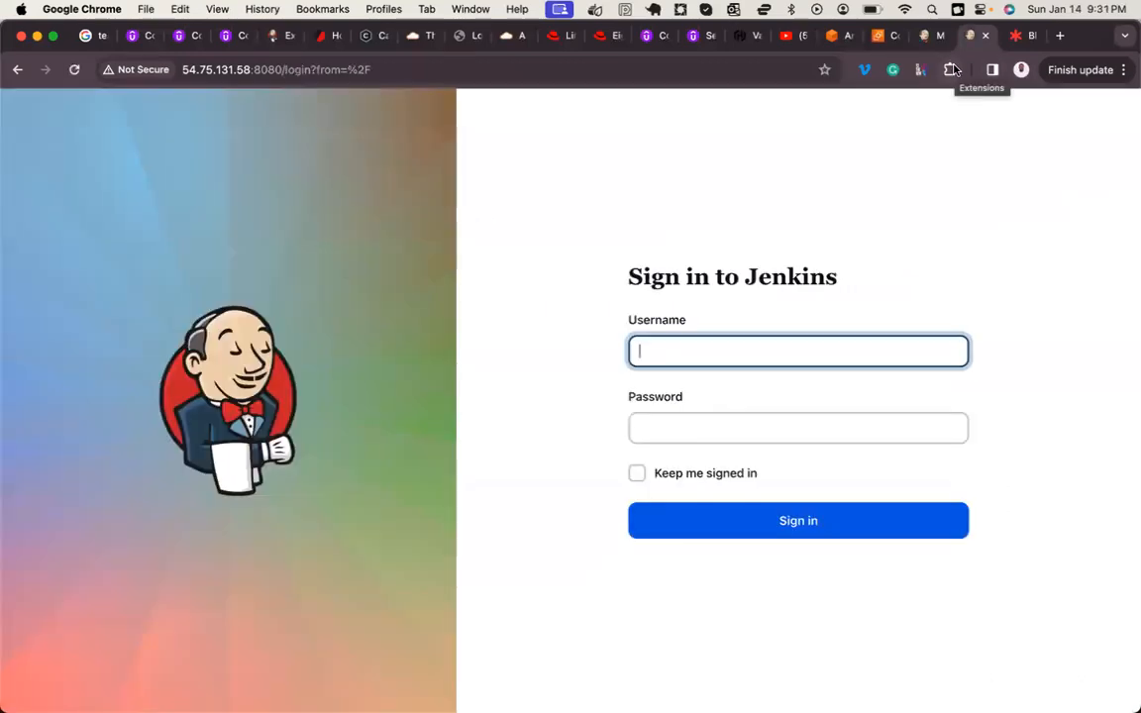
{"action": "type", "text": "aje"}
{"action": "key", "text": "Tab"}
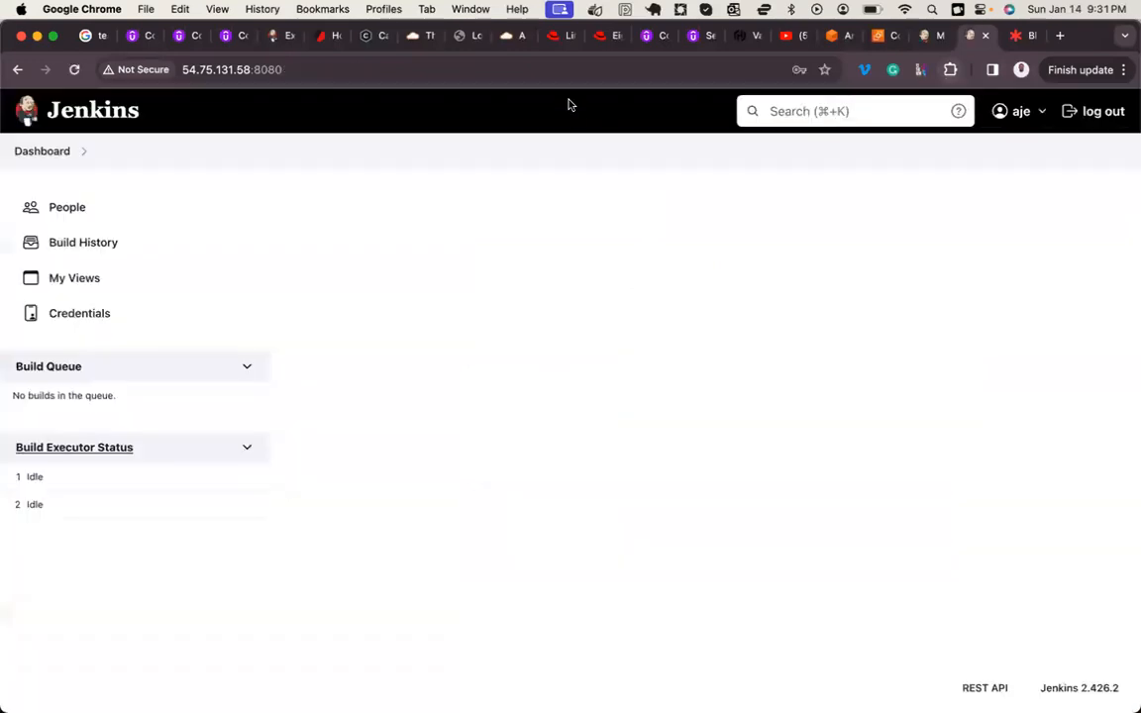
{"action": "left_click", "coordinate": [595, 310]}
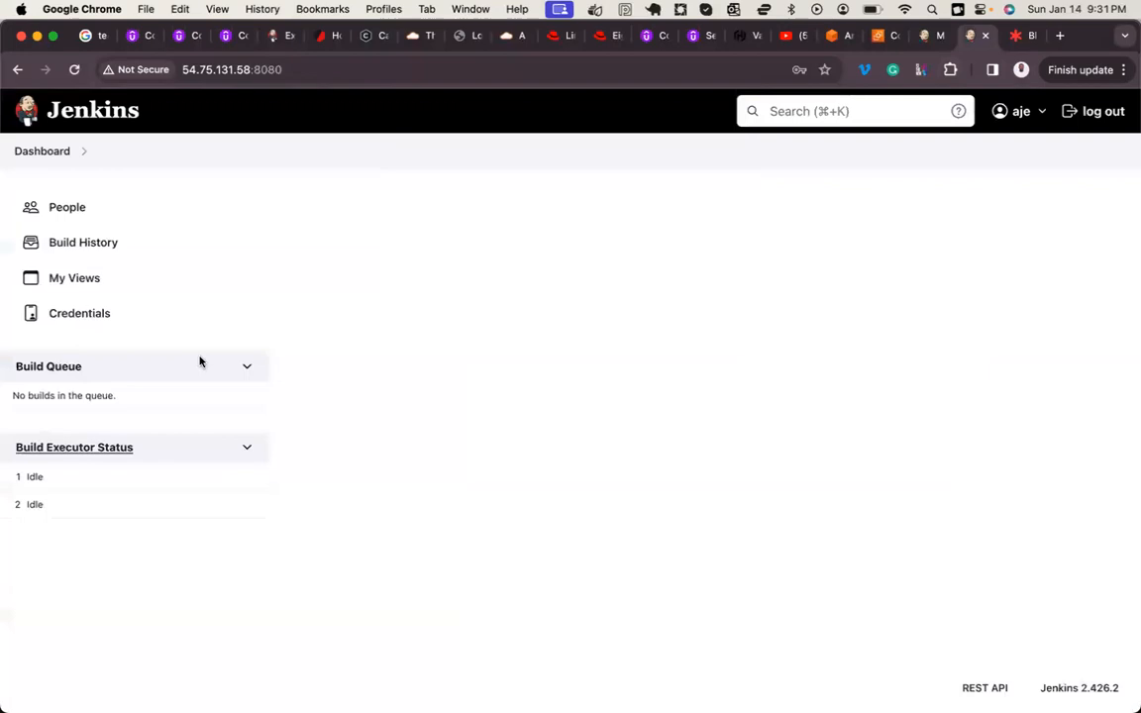
Step: Examine what the non-admin user can do with the DOCKER_HUB credential in the System store's global credentials
{"action": "left_click", "coordinate": [84, 316]}
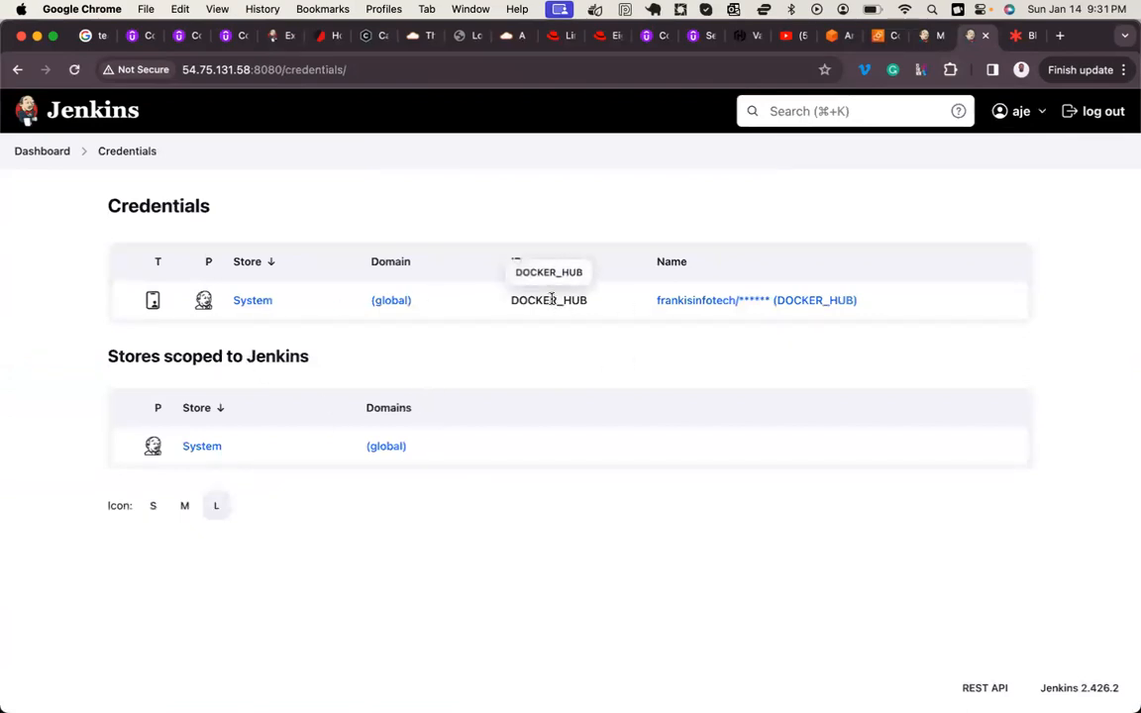
{"action": "left_click", "coordinate": [202, 447]}
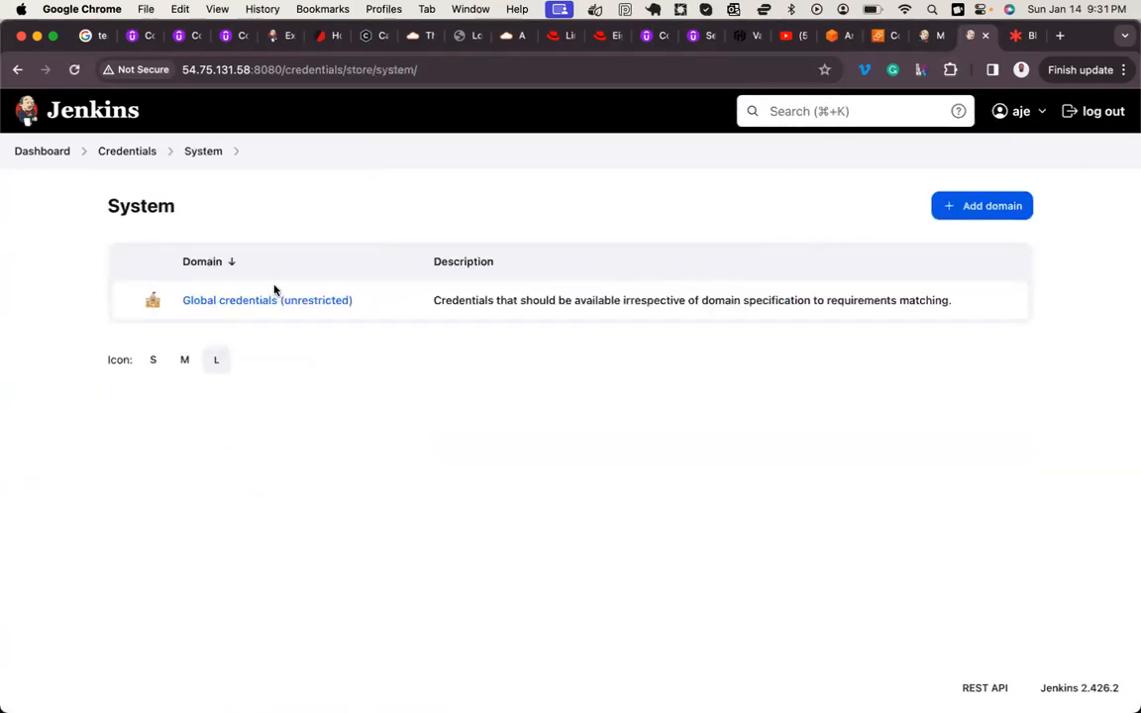
{"action": "left_click", "coordinate": [243, 303]}
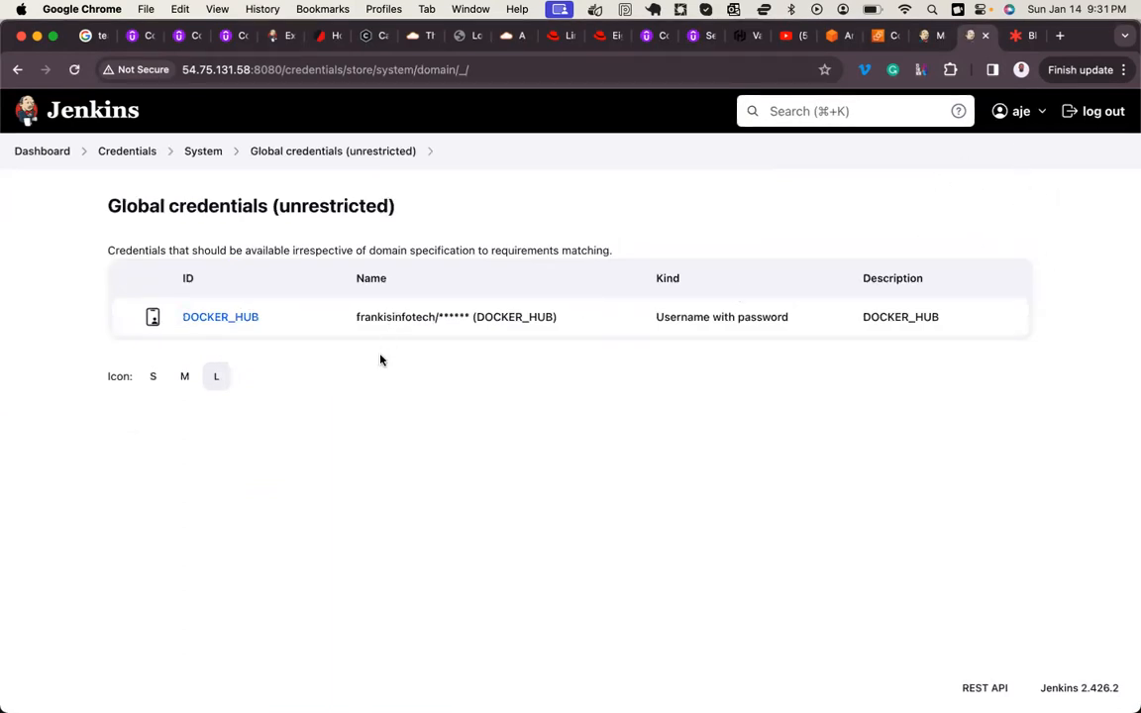
{"action": "left_click", "coordinate": [227, 318]}
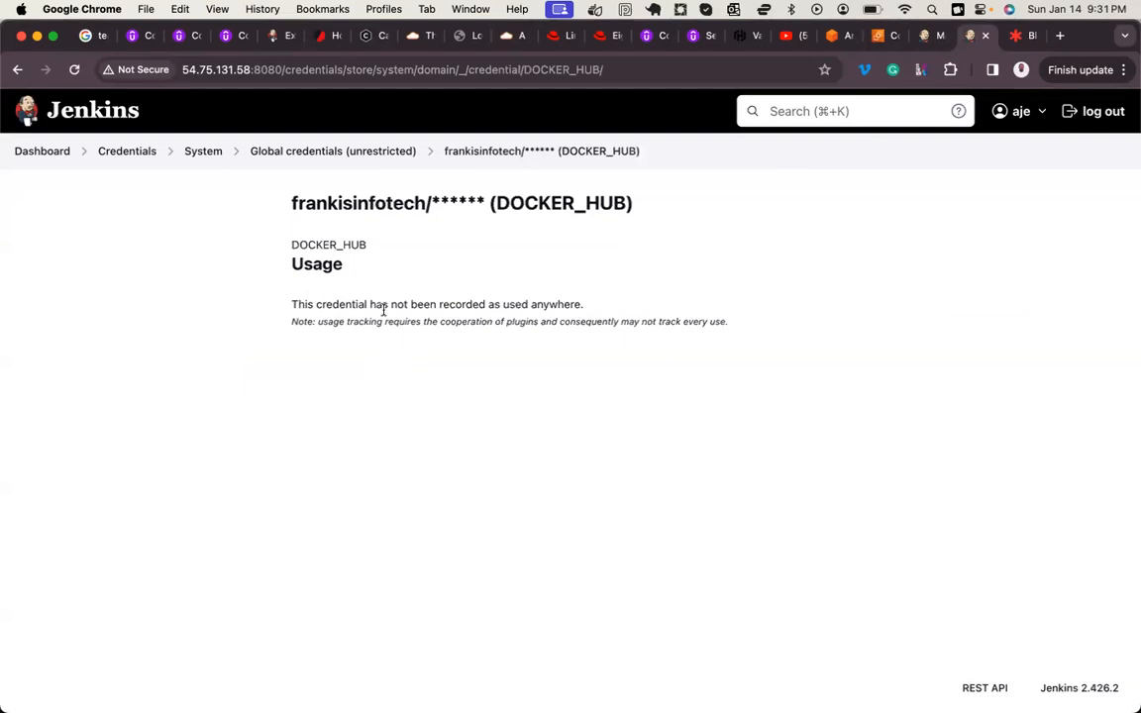
{"action": "left_click_drag", "start_coordinate": [398, 306], "coordinate": [570, 304]}
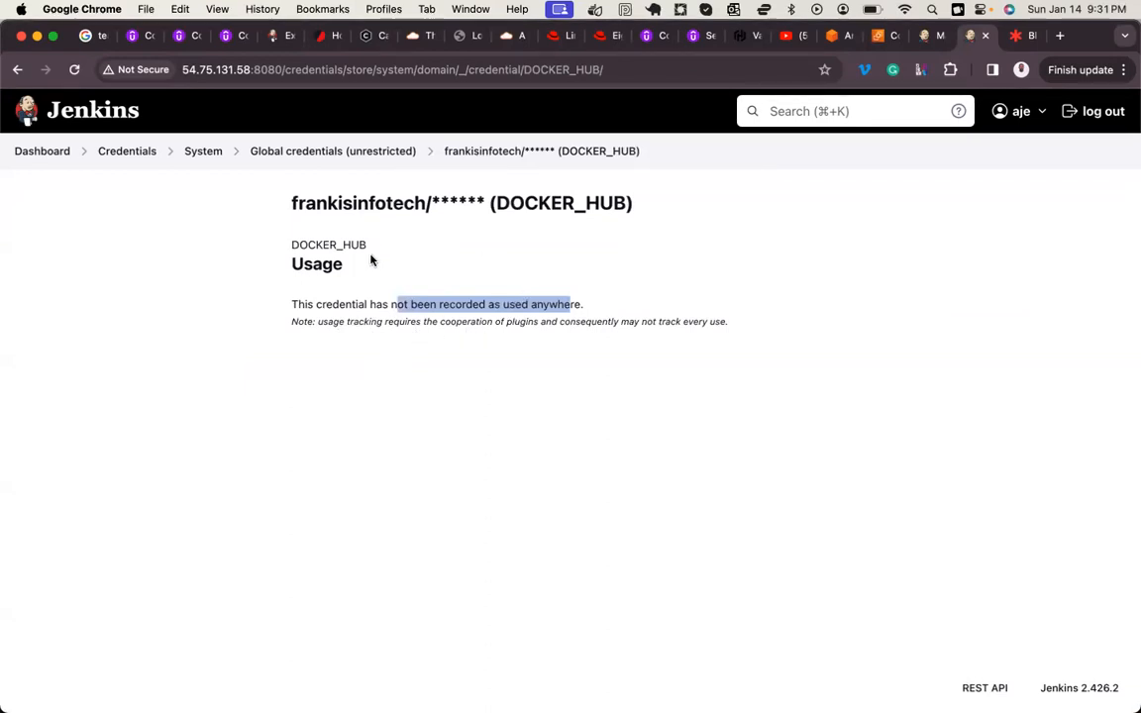
{"action": "left_click", "coordinate": [348, 152]}
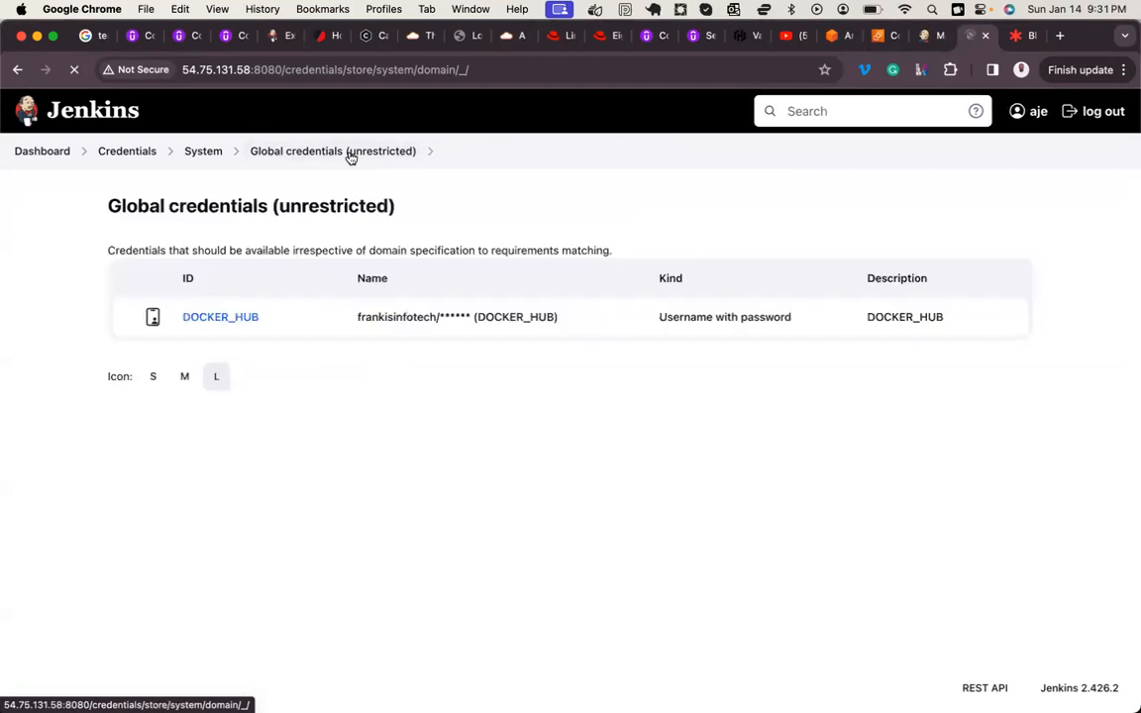
{"action": "left_click_drag", "start_coordinate": [929, 193], "coordinate": [983, 220]}
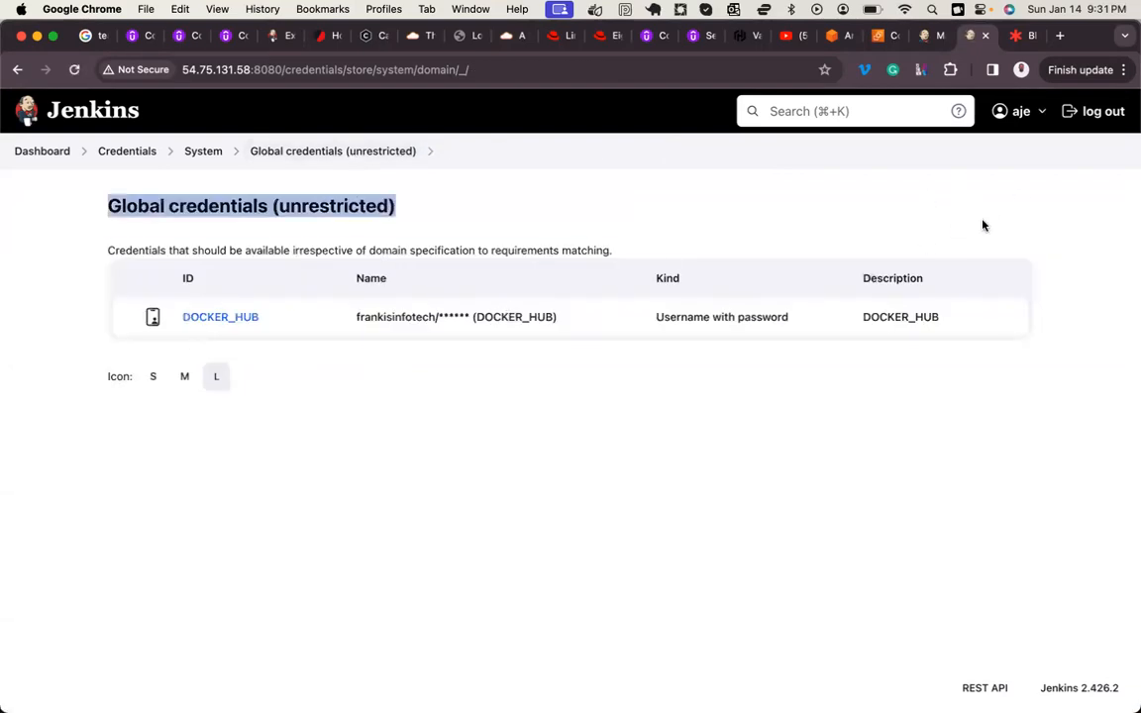
{"action": "left_click", "coordinate": [978, 227]}
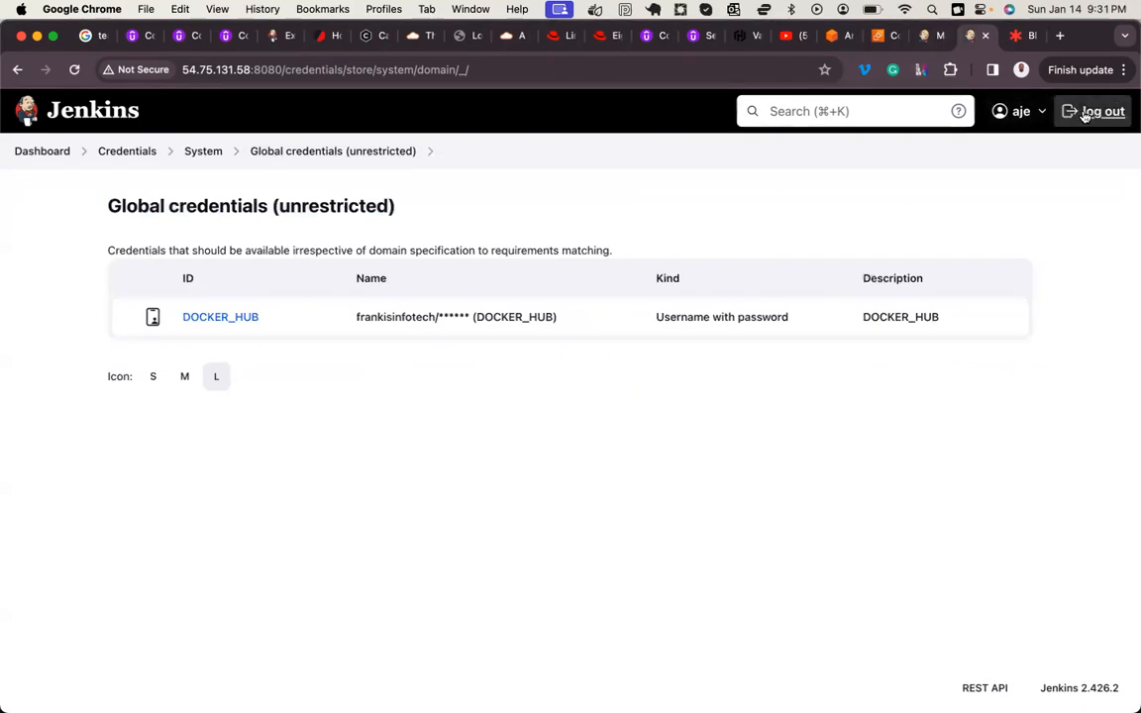
Step: Try to grant the developer global role the Credentials Create permission from the Manage Roles page left open in the other tab
{"action": "left_click", "coordinate": [936, 34]}
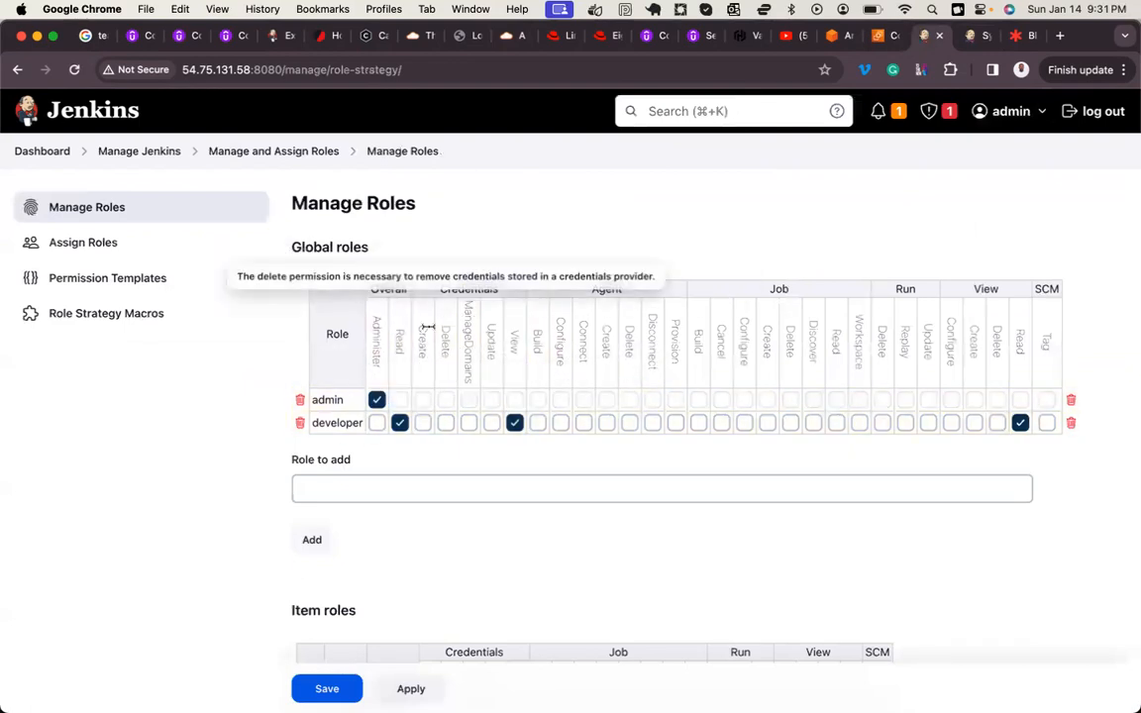
{"action": "left_click", "coordinate": [423, 423]}
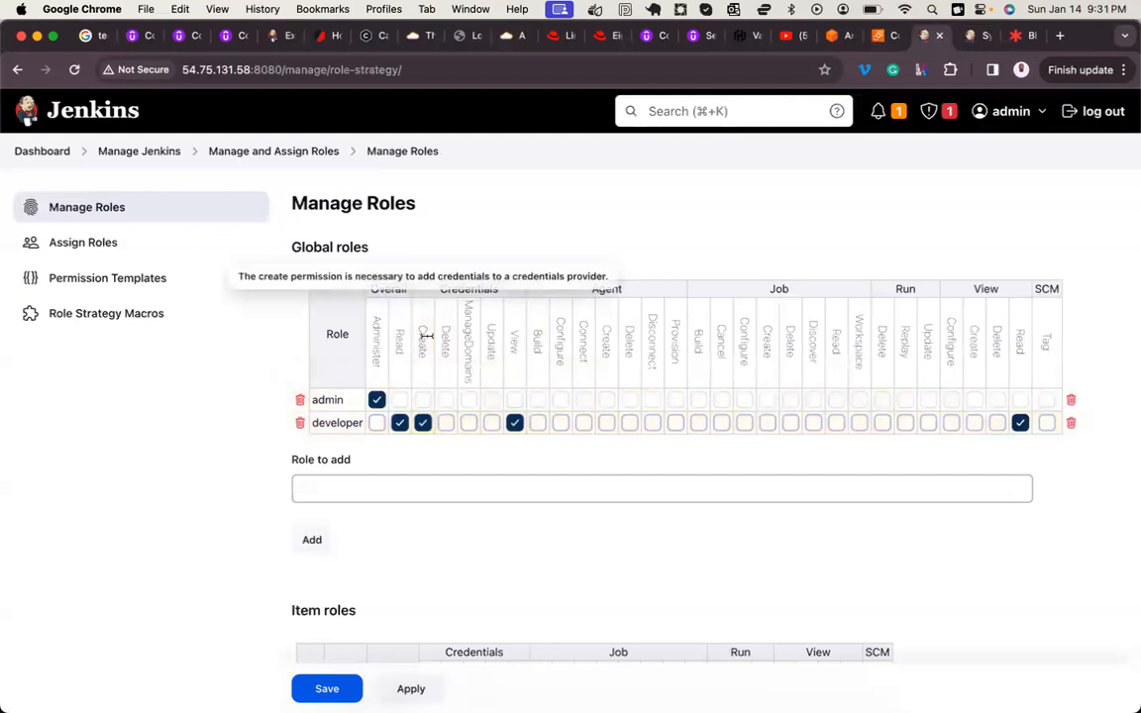
{"action": "left_click", "coordinate": [341, 692]}
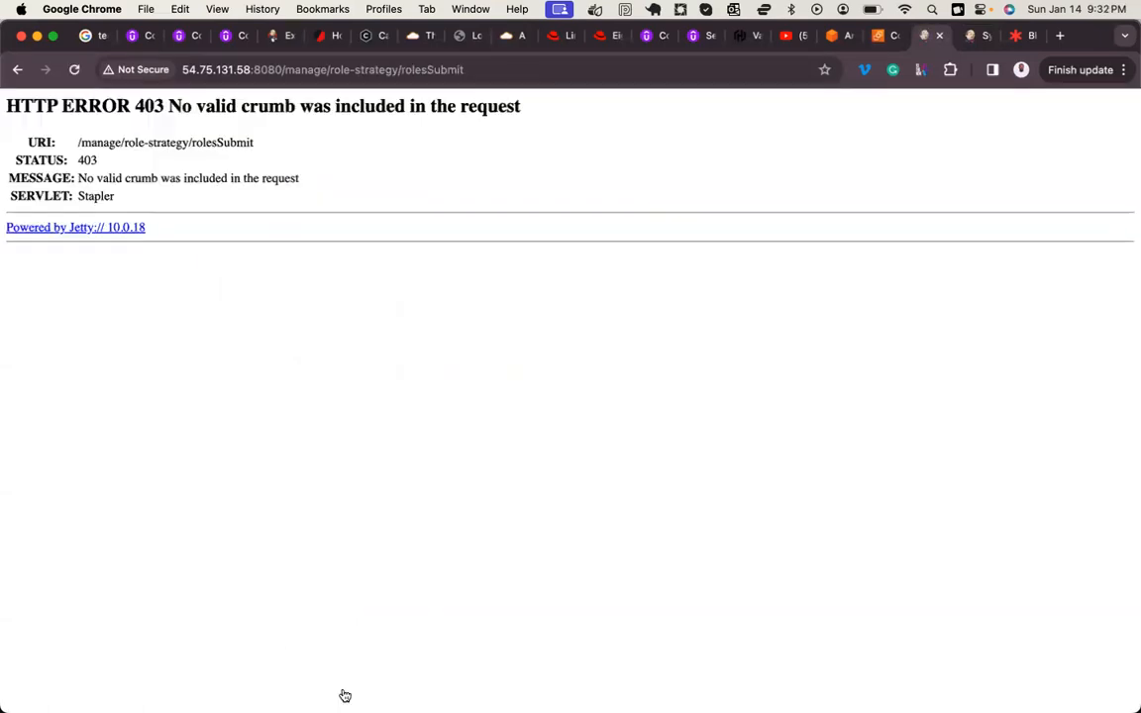
{"action": "left_click", "coordinate": [74, 70]}
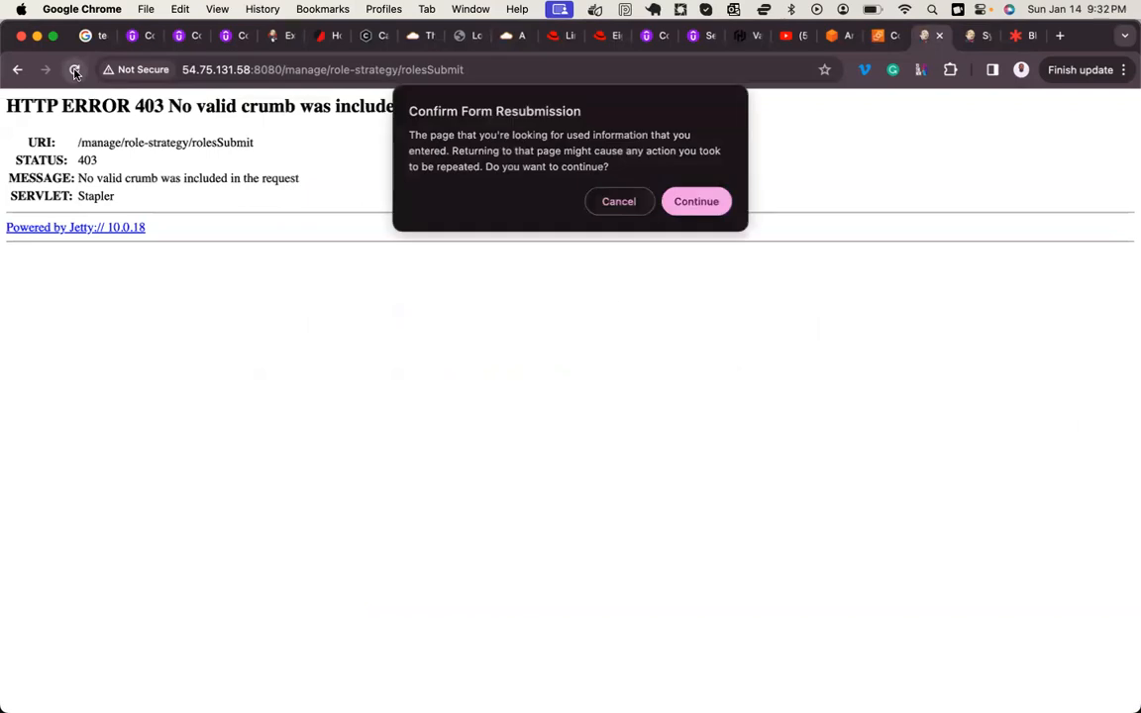
{"action": "left_click", "coordinate": [674, 202]}
{"action": "left_click", "coordinate": [16, 77]}
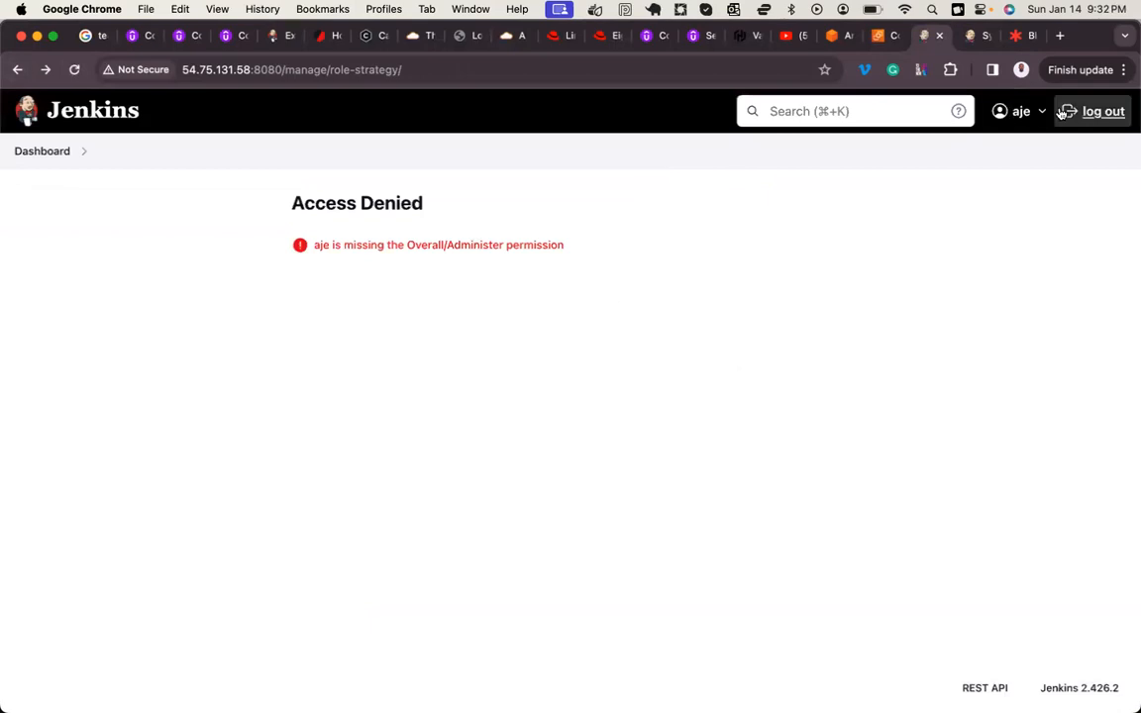
Step: Log out the non-admin user, sign in as admin with the account password, and dismiss the saved-password warning
{"action": "left_click", "coordinate": [1103, 112]}
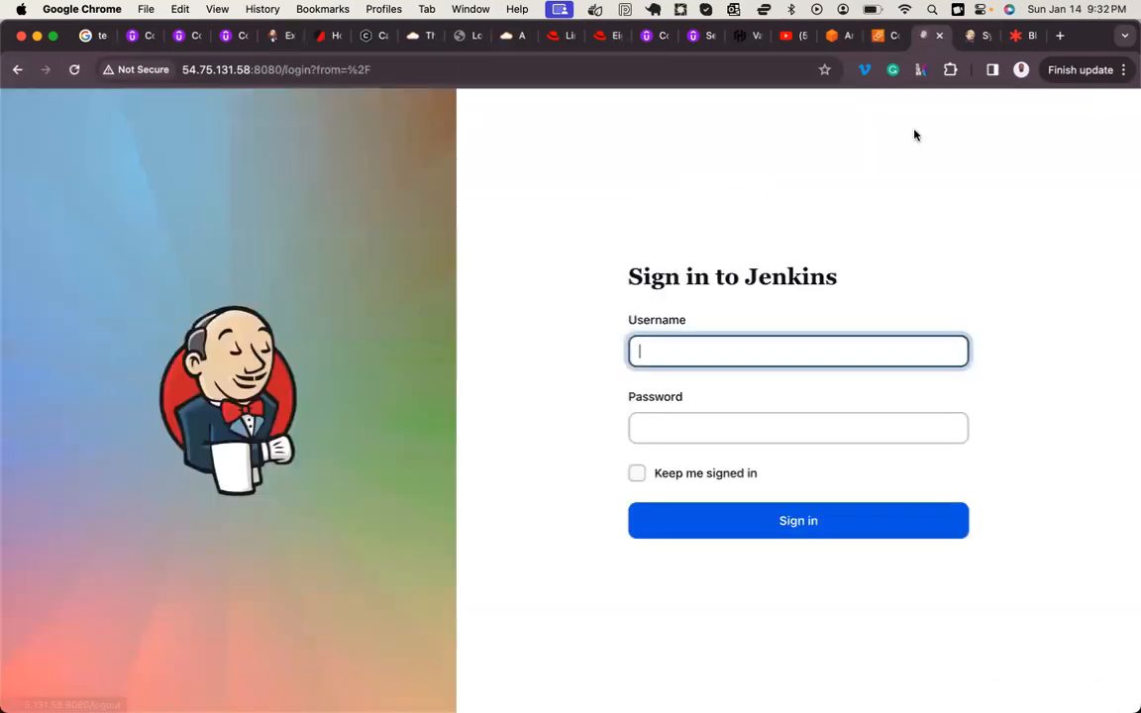
{"action": "key", "text": "Tab"}
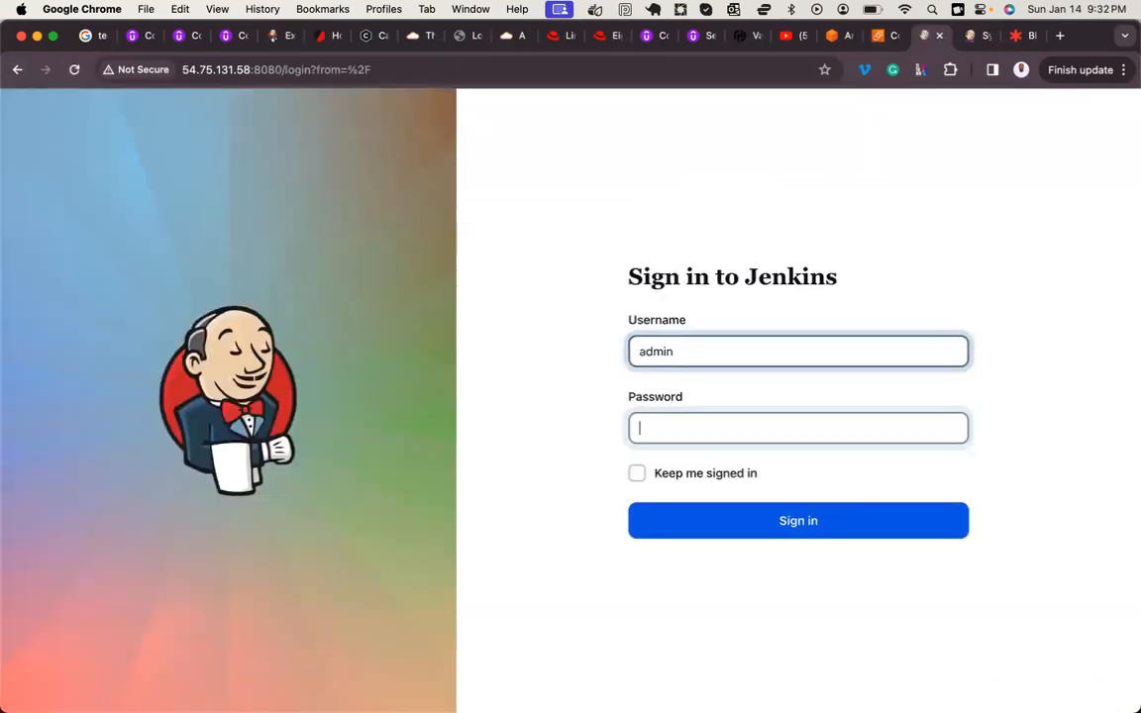
{"action": "key", "text": "Return"}
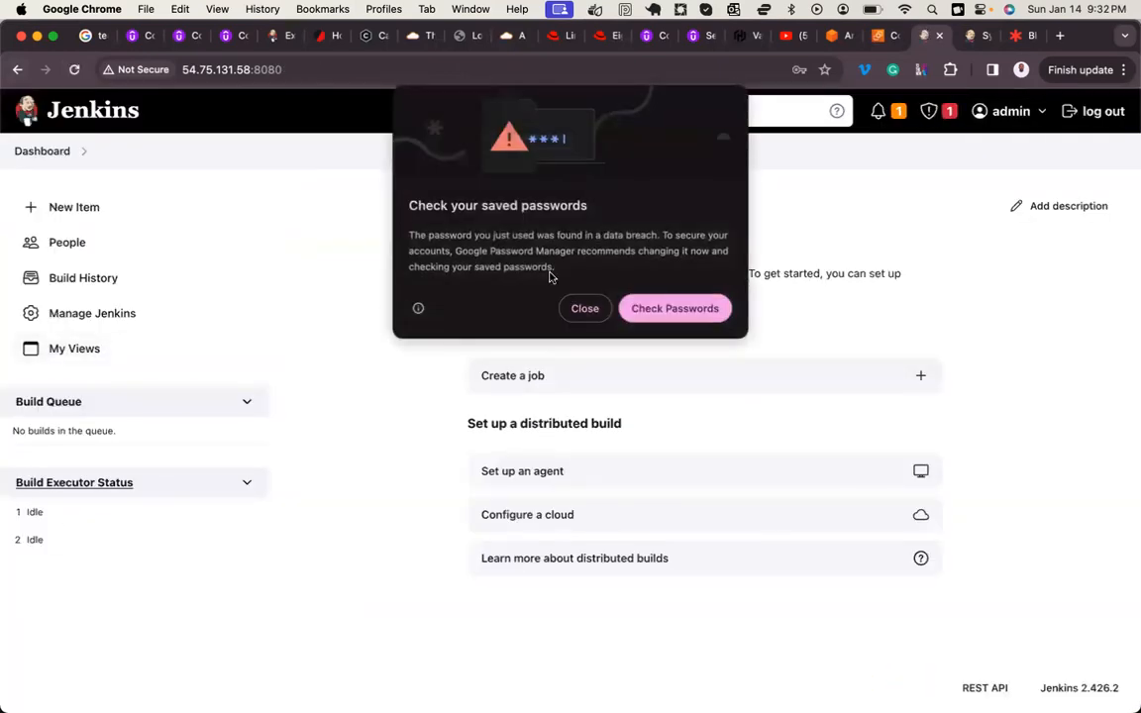
{"action": "left_click", "coordinate": [583, 307]}
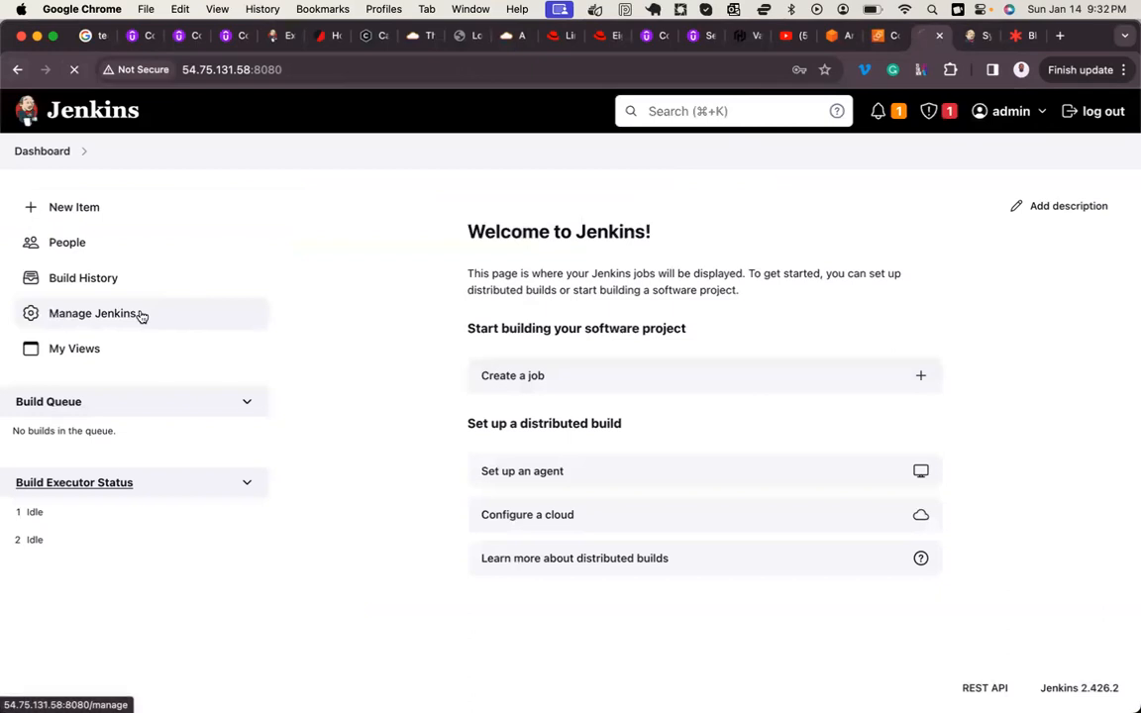
Step: Grant the developer global role the Credentials Create permission in Manage Roles and save the change
{"action": "left_click", "coordinate": [138, 315]}
{"action": "scroll", "coordinate": [313, 446], "scroll_direction": "down", "scroll_amount": 5}
{"action": "left_click", "coordinate": [401, 471]}
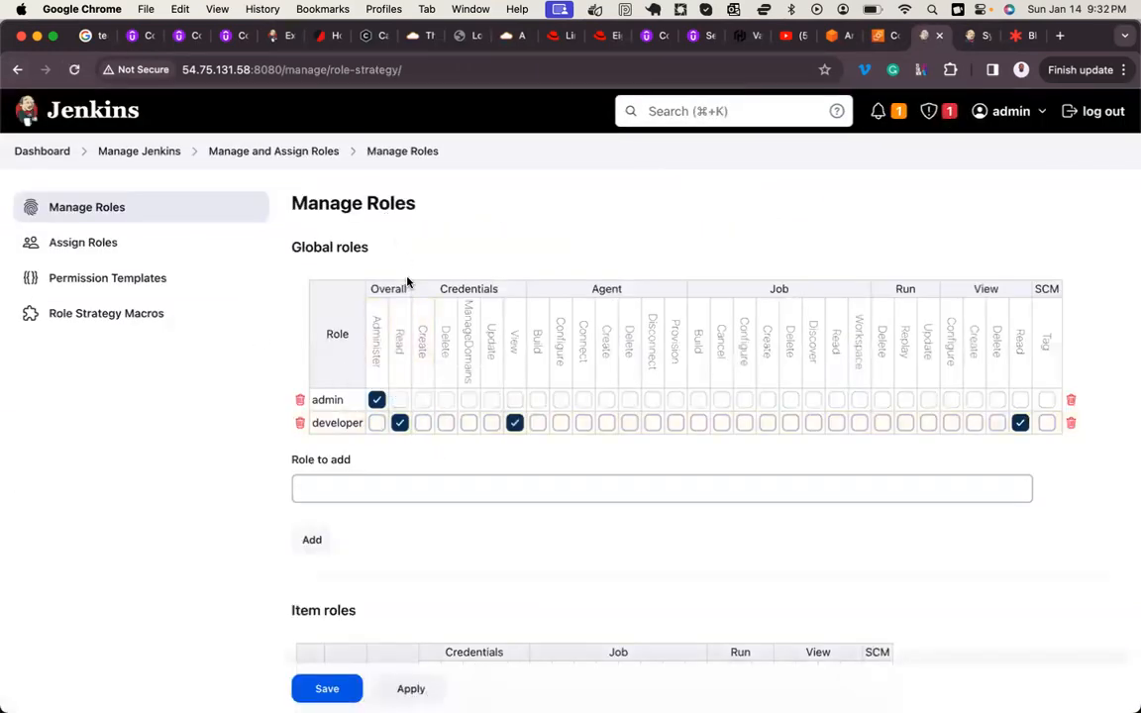
{"action": "left_click", "coordinate": [424, 422]}
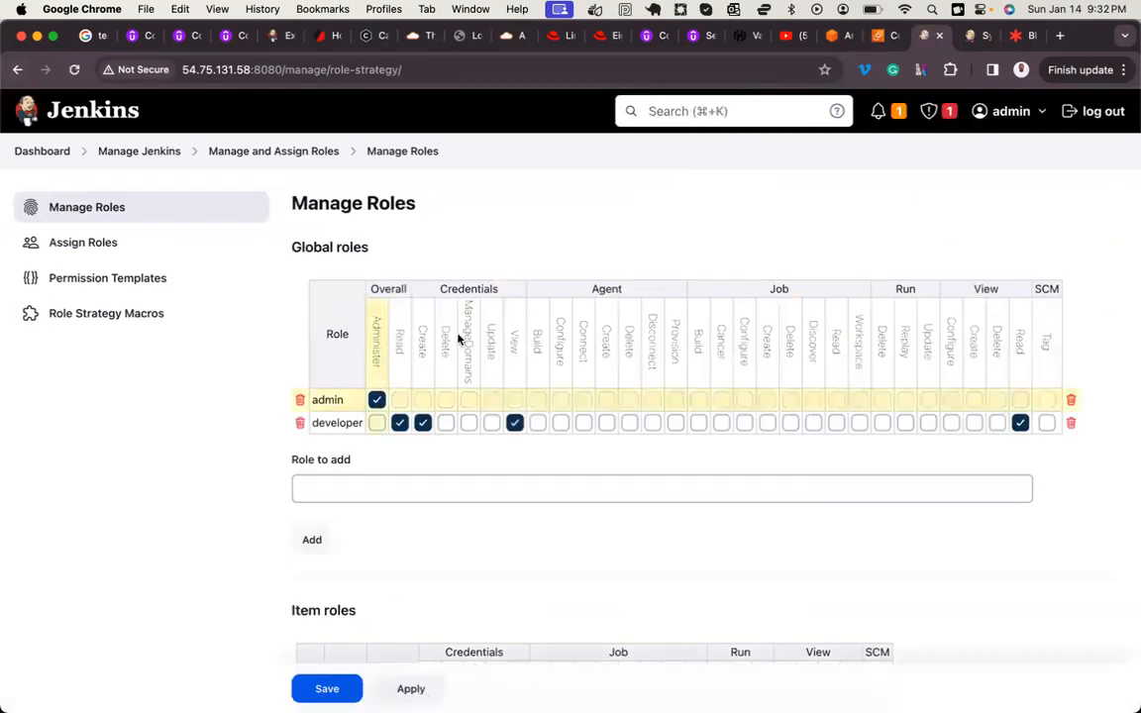
Step: Log out of the admin account, sign in as the non-admin user with the account password, and dismiss the saved-password warning
{"action": "left_click", "coordinate": [1096, 116]}
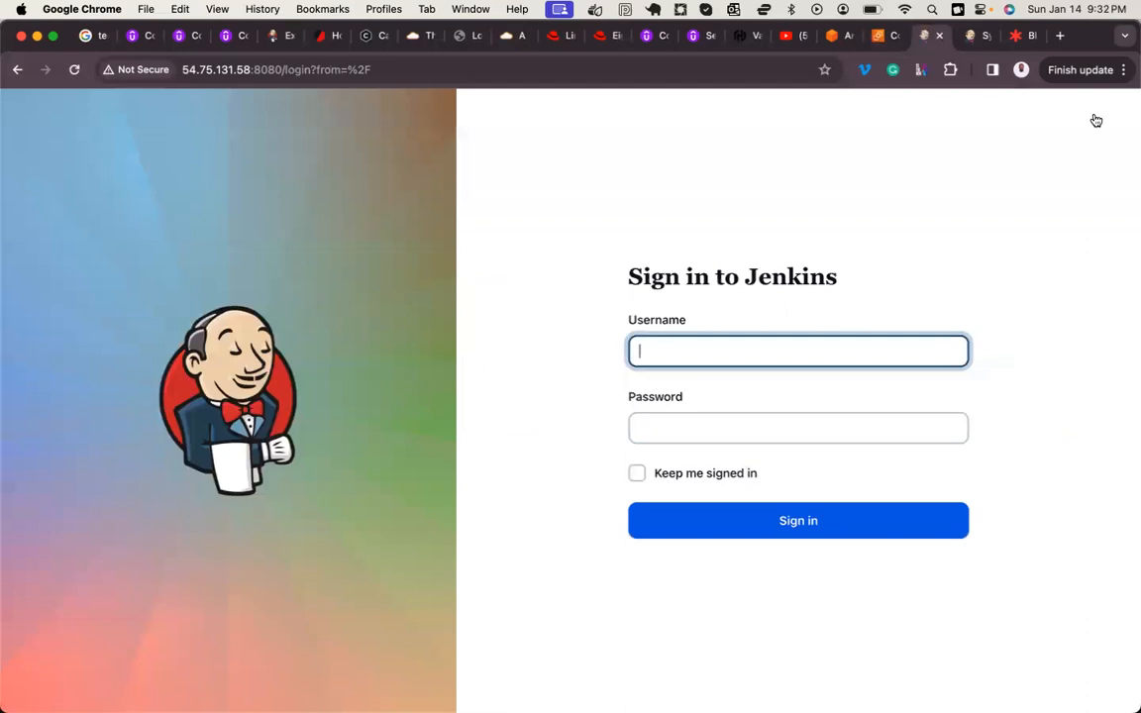
{"action": "key", "text": "Tab"}
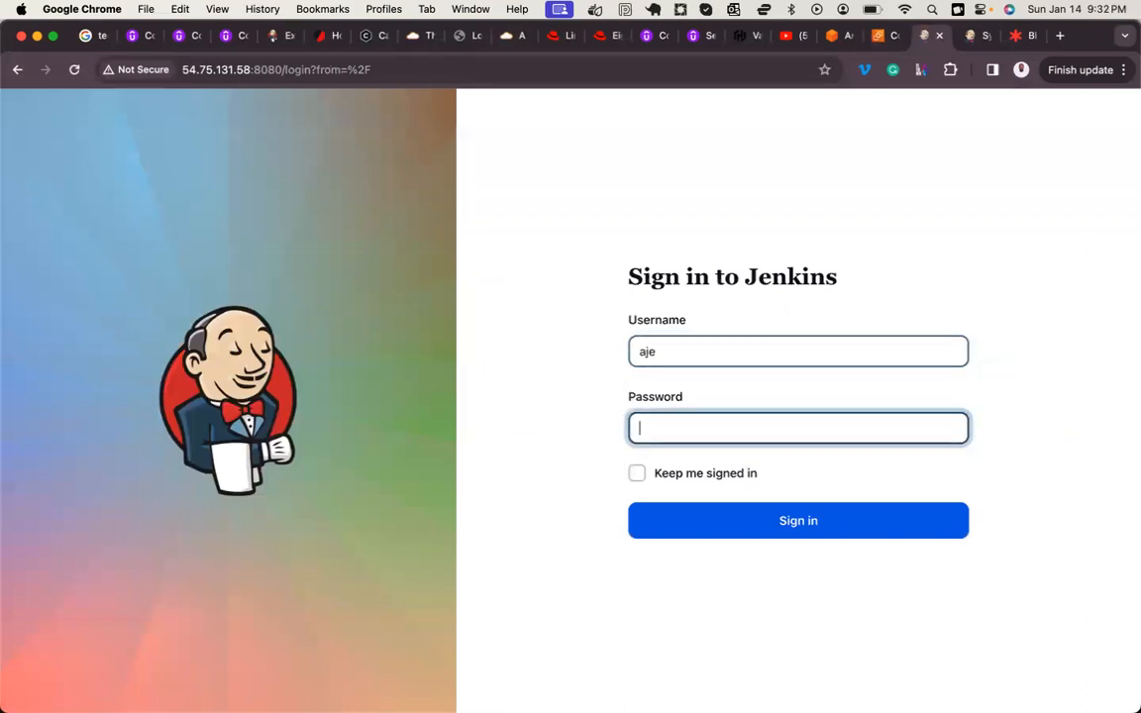
{"action": "key", "text": "Return"}
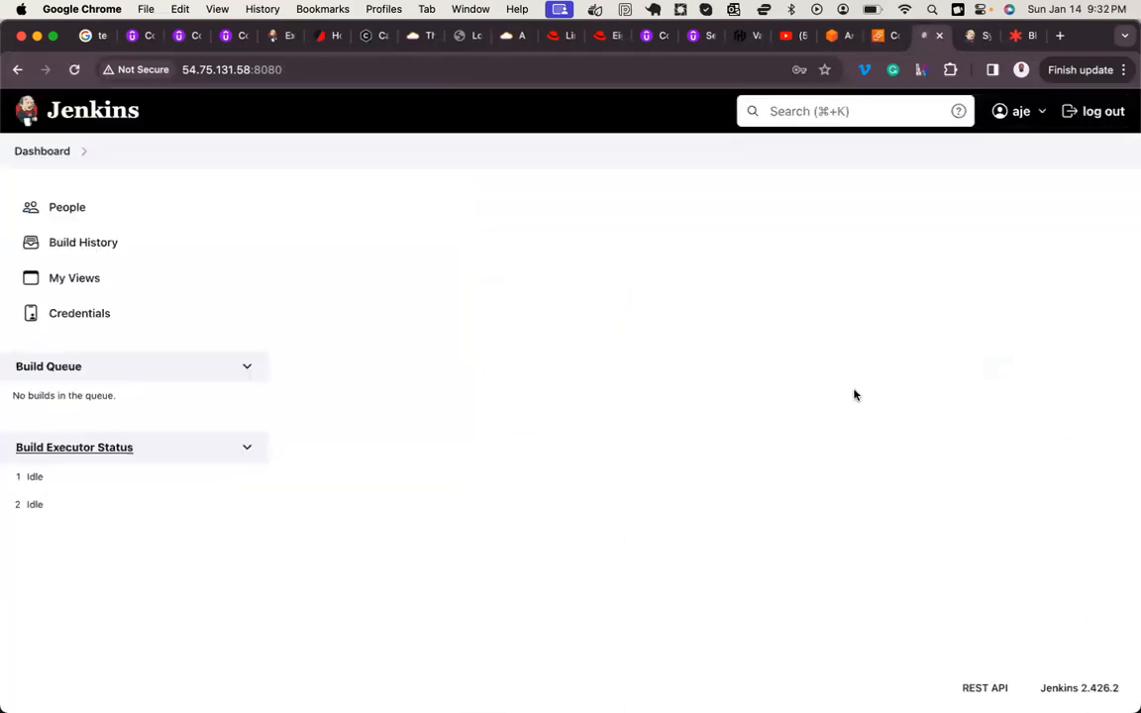
{"action": "left_click", "coordinate": [586, 310]}
Step: Start adding a new credential in the System store's Global credentials (unrestricted) domain
{"action": "left_click", "coordinate": [103, 313]}
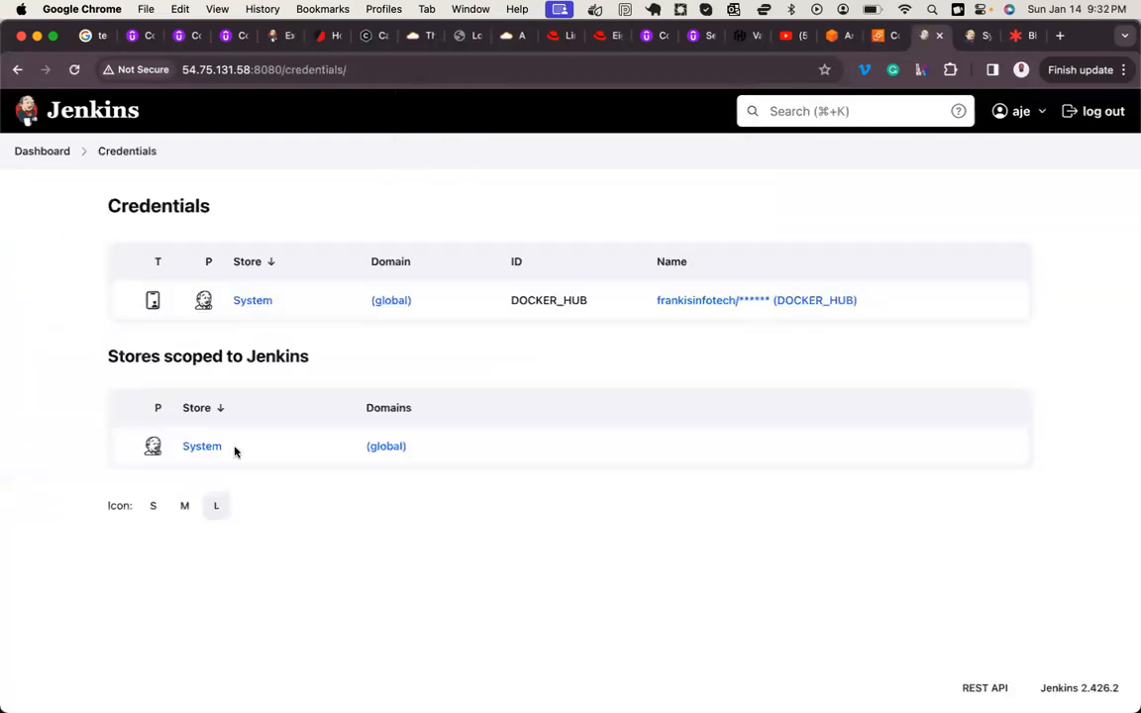
{"action": "left_click", "coordinate": [200, 449]}
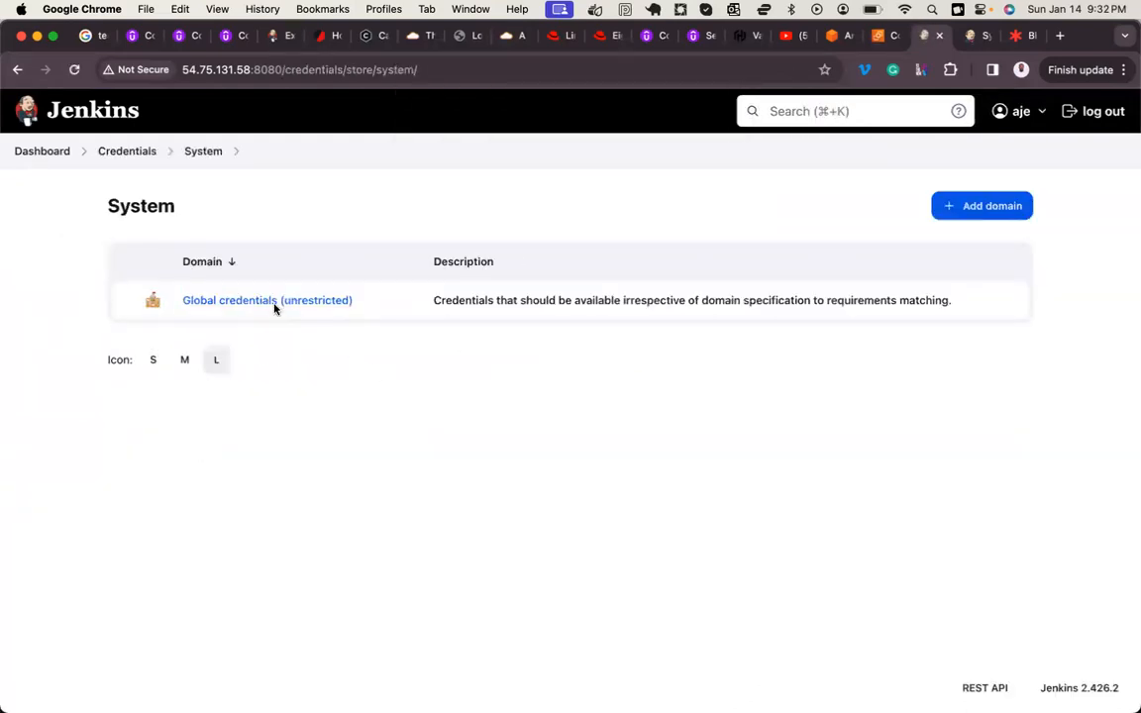
{"action": "left_click", "coordinate": [273, 308]}
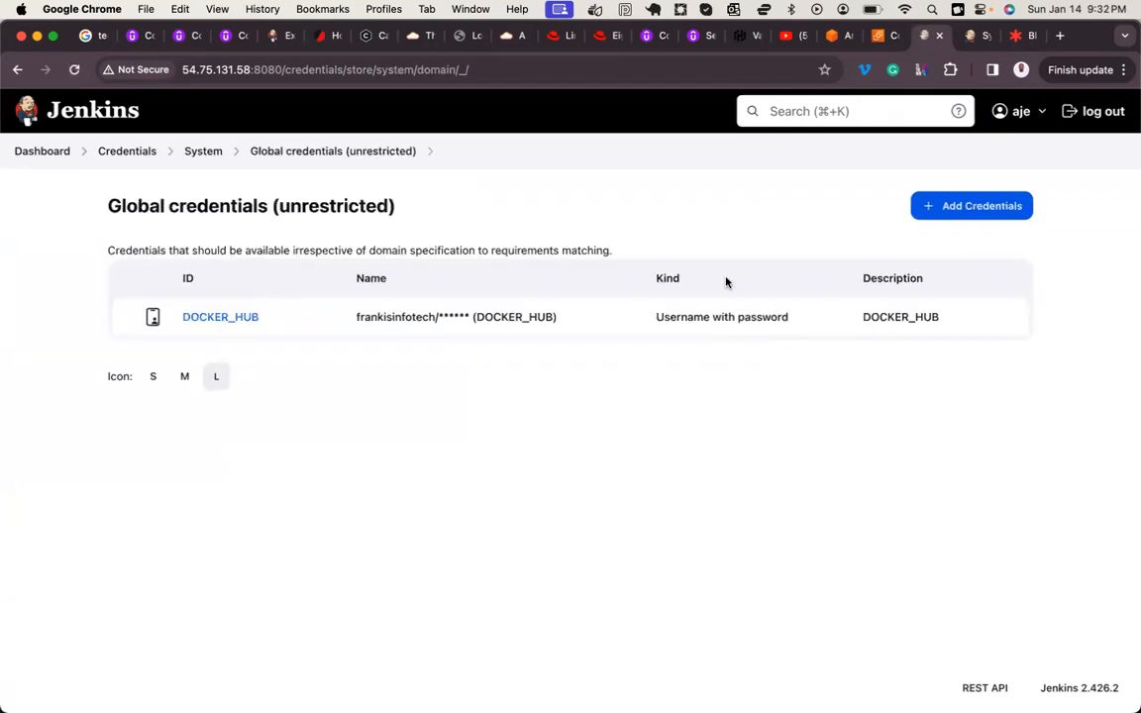
{"action": "left_click", "coordinate": [972, 210]}
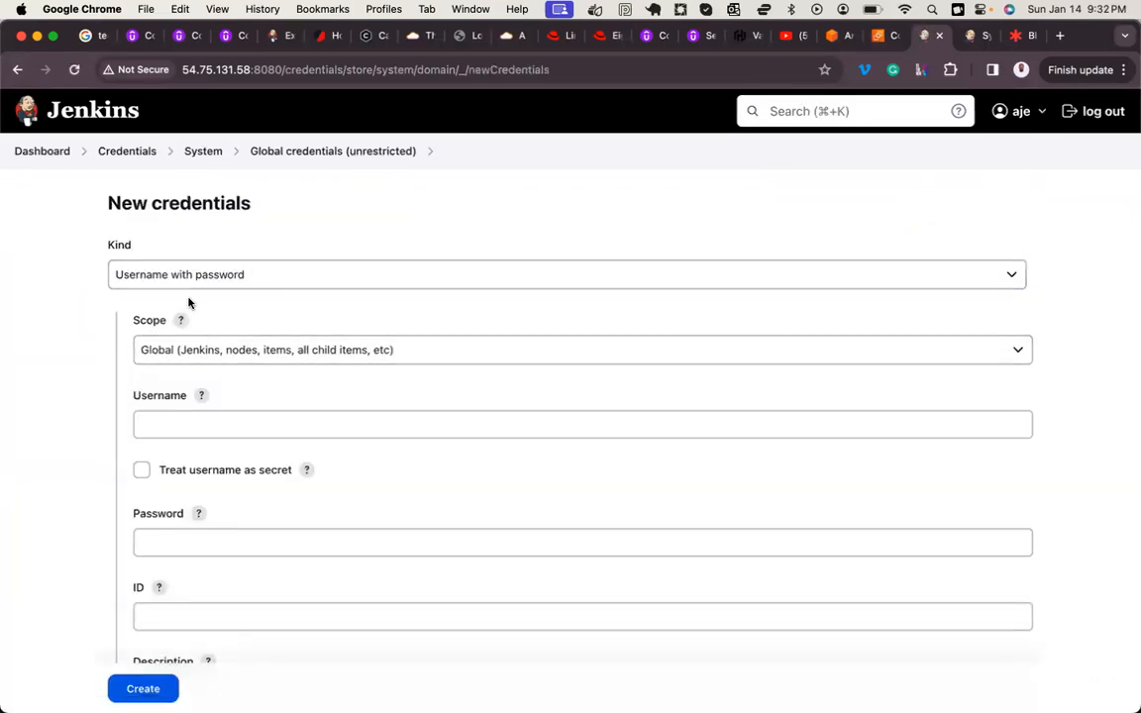
Step: Set the new credential's username to gitinfotech and enter its password
{"action": "left_click", "coordinate": [204, 419]}
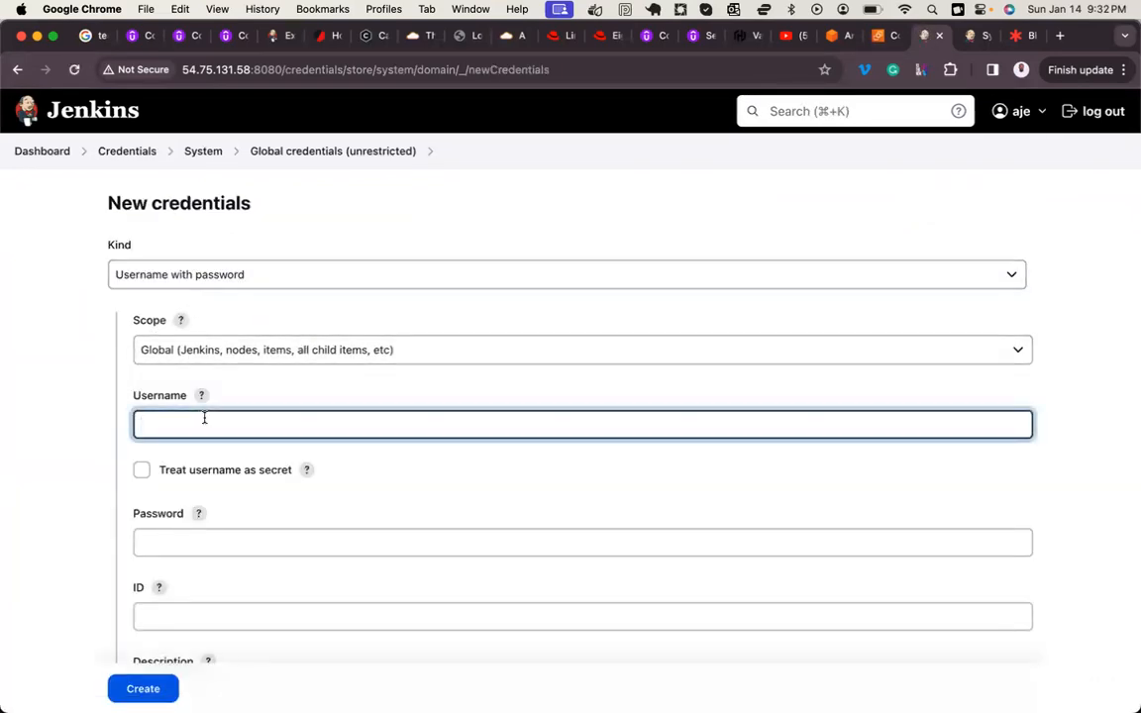
{"action": "key", "text": "super+a"}
{"action": "type", "text": "gitinfo"}
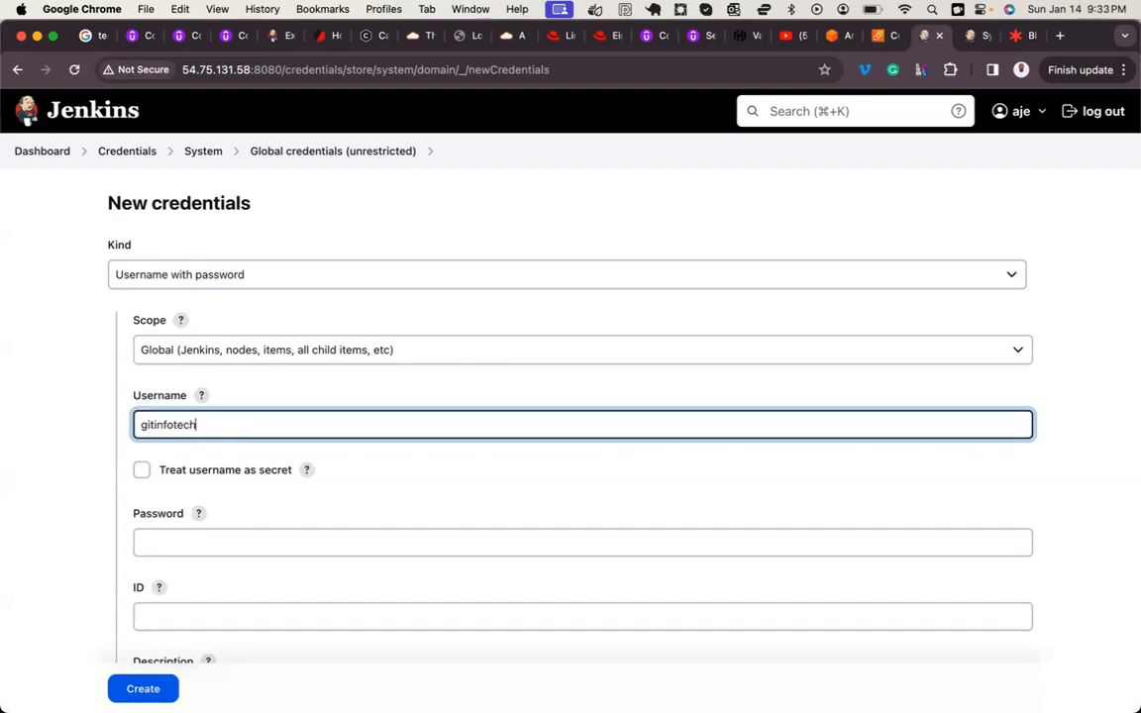
{"action": "left_click", "coordinate": [170, 543]}
{"action": "type", "text": "•••"}
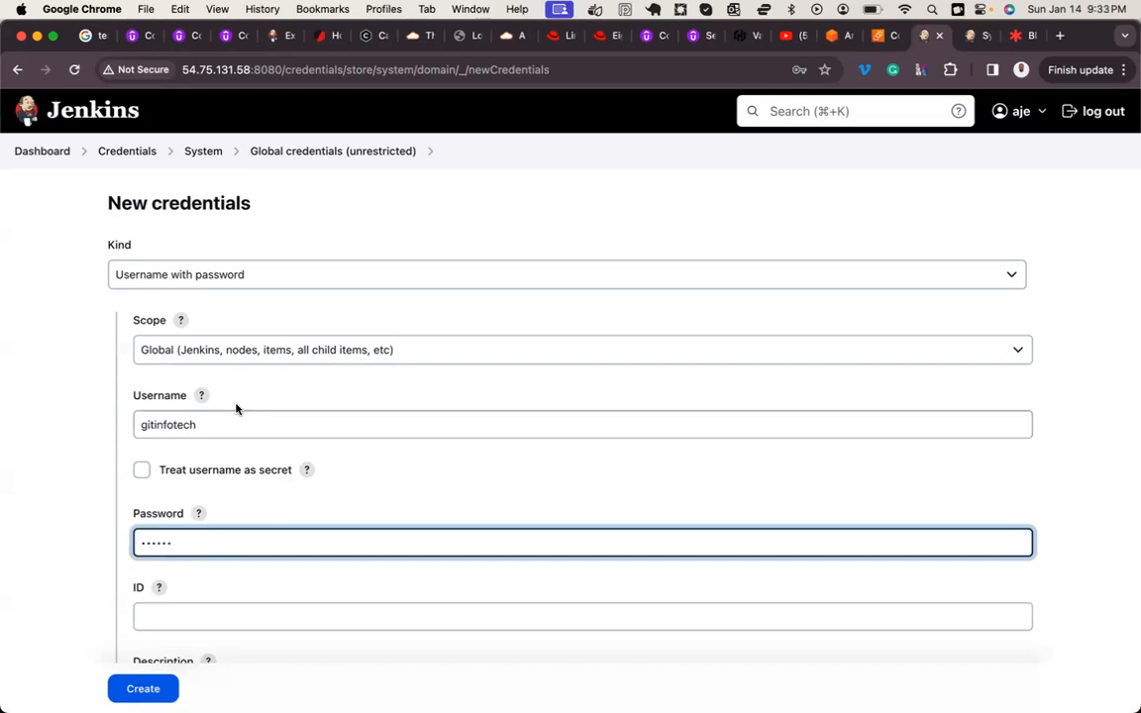
Step: Set both the credential's ID and its description to GITHUB_ACCESS and create it
{"action": "scroll", "coordinate": [219, 627], "scroll_direction": "down", "scroll_amount": 3}
{"action": "left_click", "coordinate": [173, 472]}
{"action": "type", "text": "Gi"}
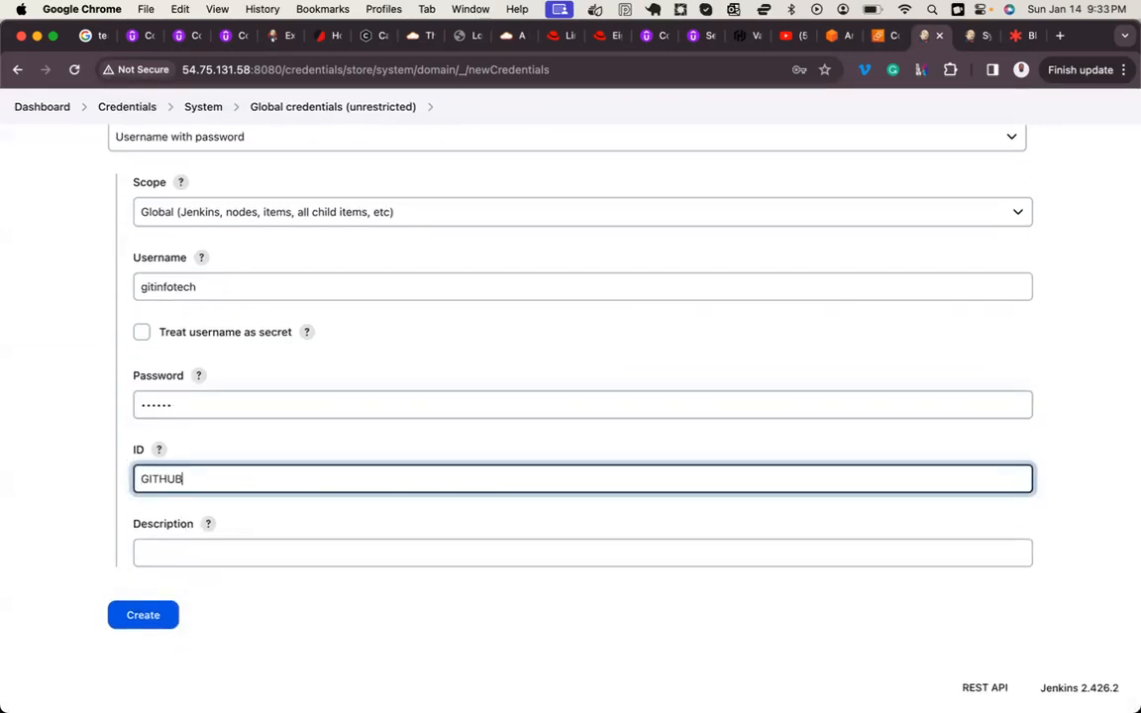
{"action": "type", "text": "THUB_ACCESS"}
{"action": "key", "text": "super+a"}
{"action": "key", "text": "super+c"}
{"action": "left_click", "coordinate": [157, 547]}
{"action": "key", "text": "super+v"}
{"action": "left_click", "coordinate": [144, 616]}
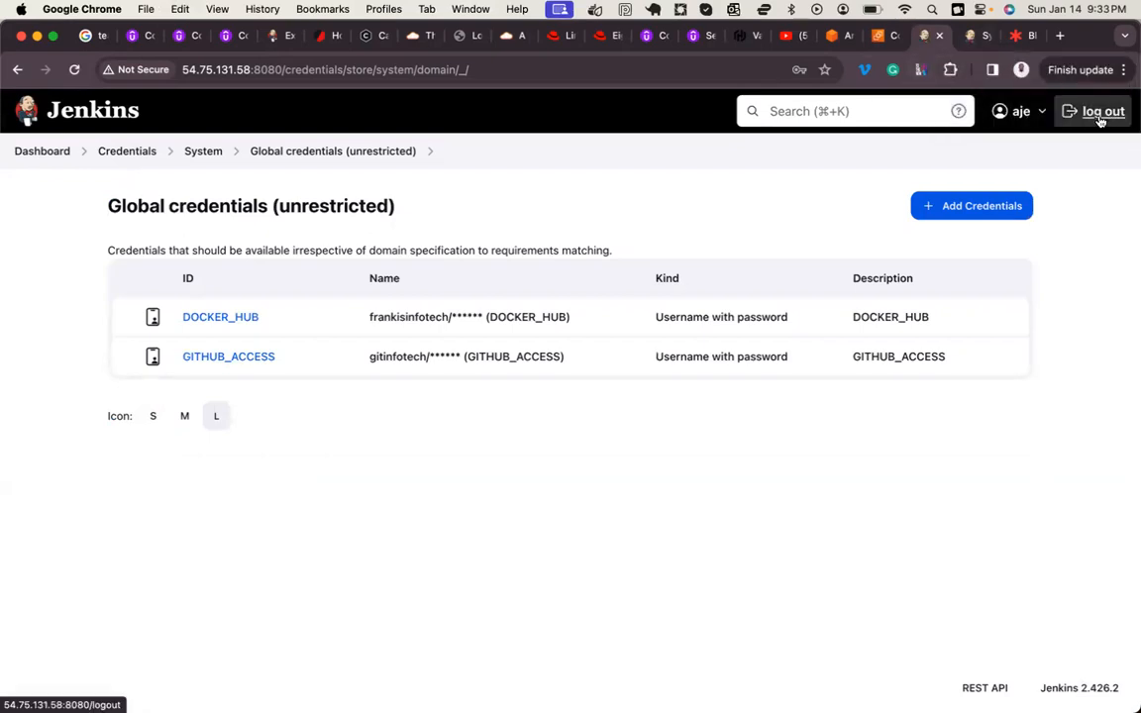
Step: Return to the Jenkins dashboard, then switch to the Lucidspark board and review the Role Based Access Control diagrams
{"action": "left_click", "coordinate": [42, 154]}
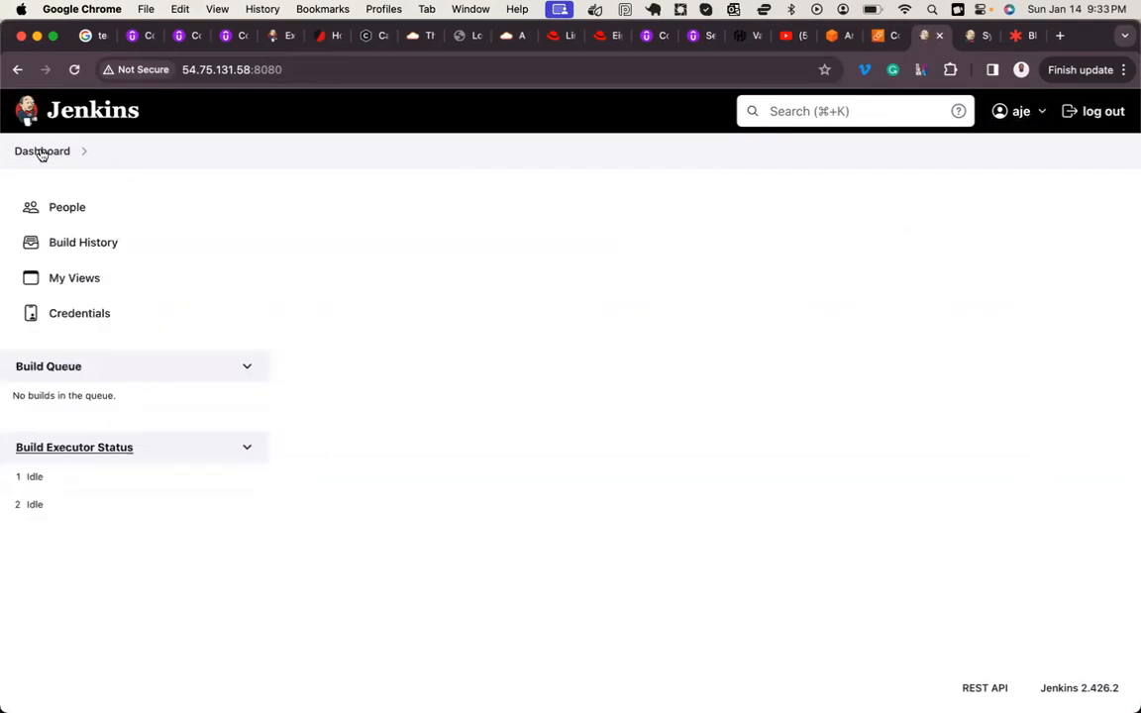
{"action": "left_click", "coordinate": [1020, 35]}
{"action": "scroll", "coordinate": [562, 434], "scroll_direction": "up", "scroll_amount": 2}
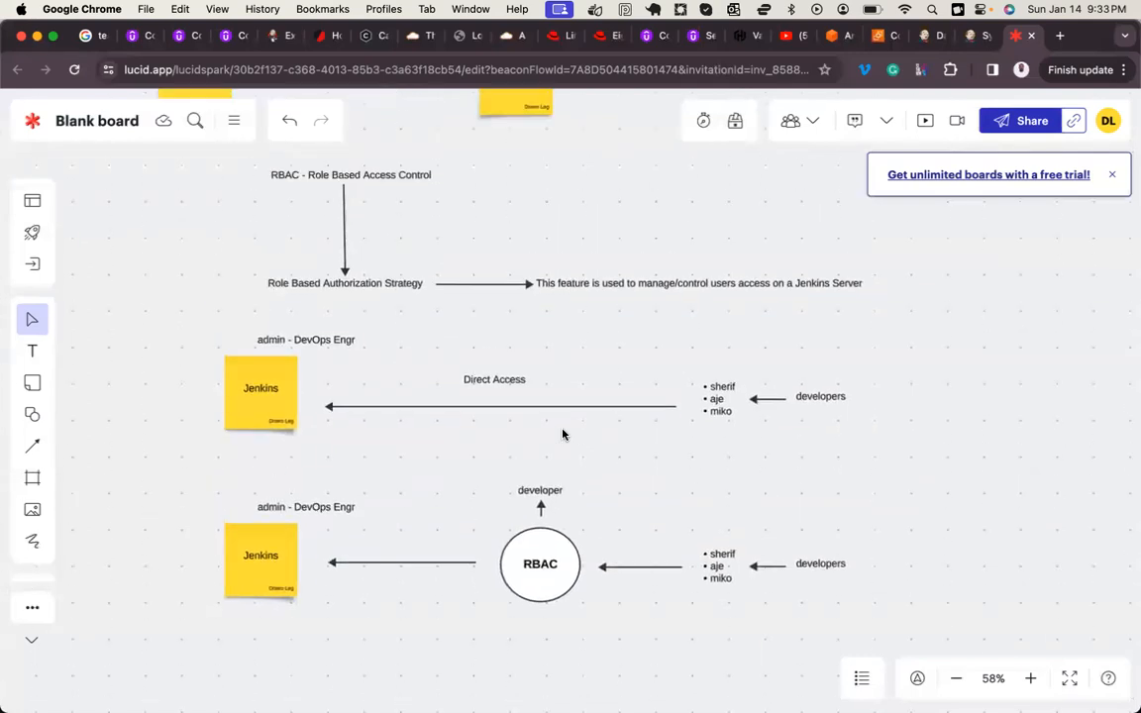
{"action": "scroll", "coordinate": [563, 434], "scroll_direction": "up", "scroll_amount": 3}
{"action": "scroll", "coordinate": [562, 434], "scroll_direction": "down", "scroll_amount": 5}
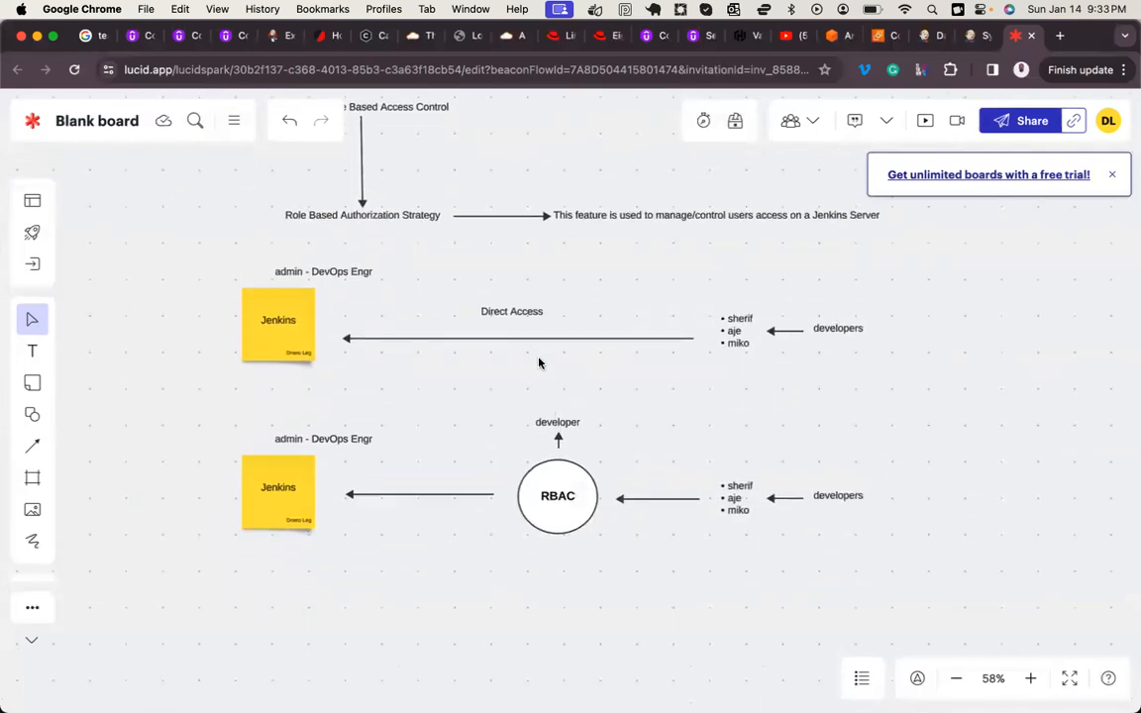
{"action": "scroll", "coordinate": [477, 267], "scroll_direction": "up", "scroll_amount": 2}
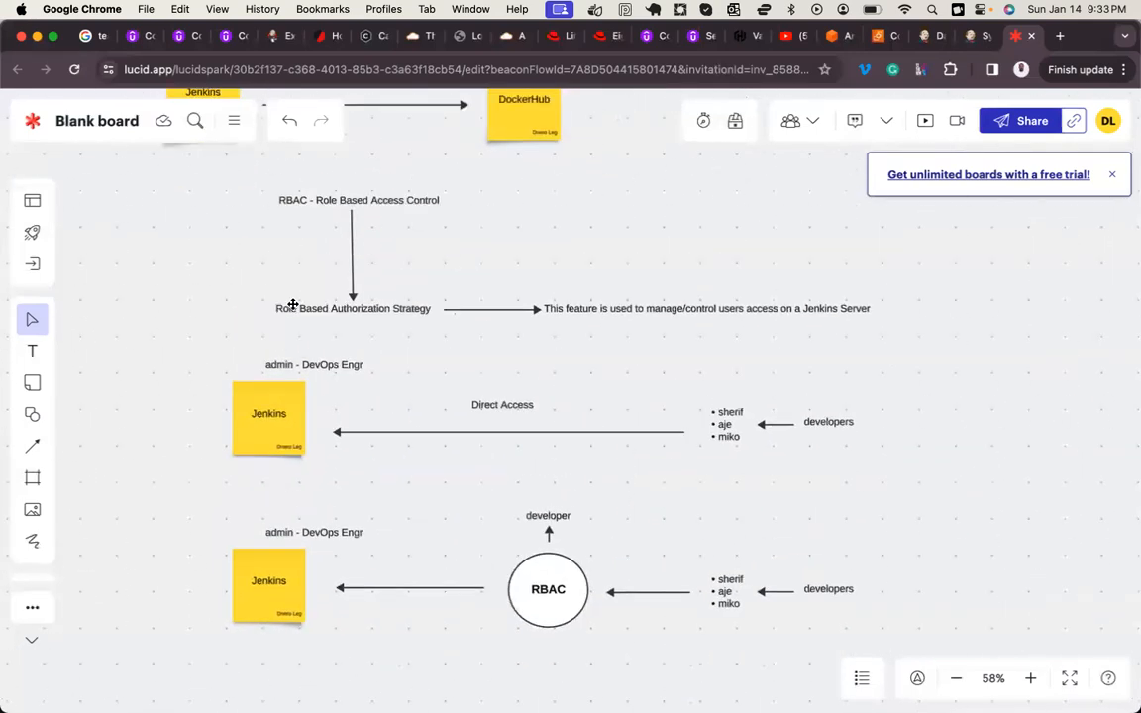
{"action": "scroll", "coordinate": [377, 323], "scroll_direction": "down", "scroll_amount": 2}
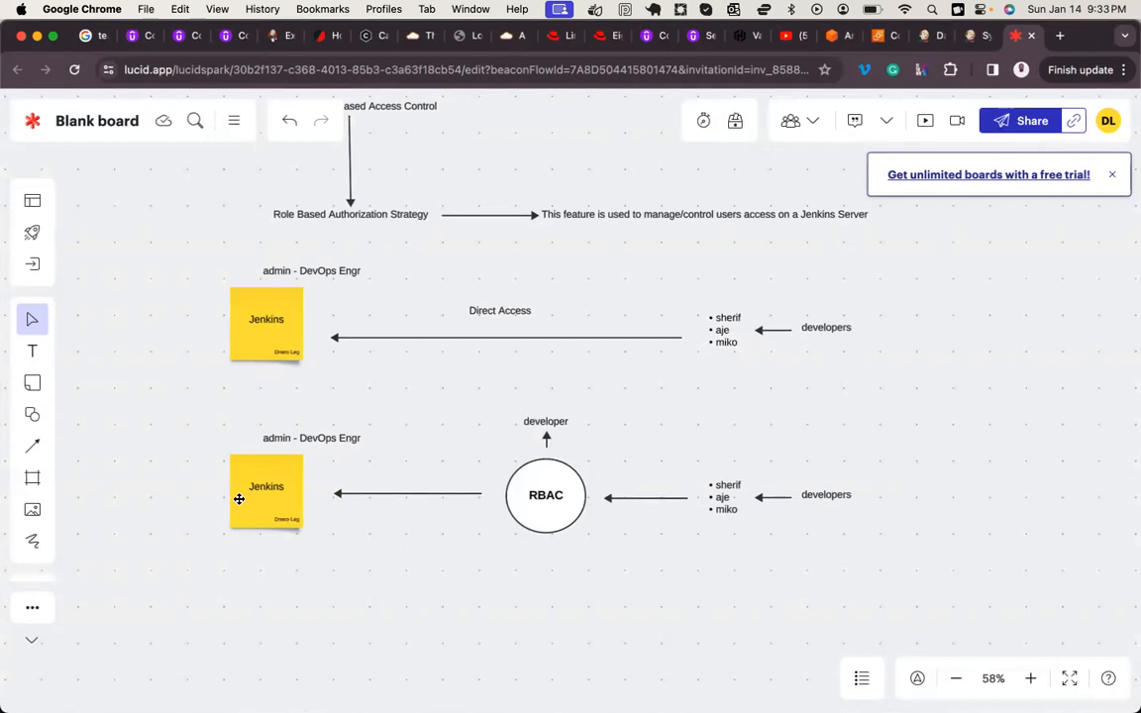
Step: Switch to Notes and review the Role-Based Authorization Strategy and EC2 job-building topics in the Jenkins course content
{"action": "mouse_move", "coordinate": [255, 684]}
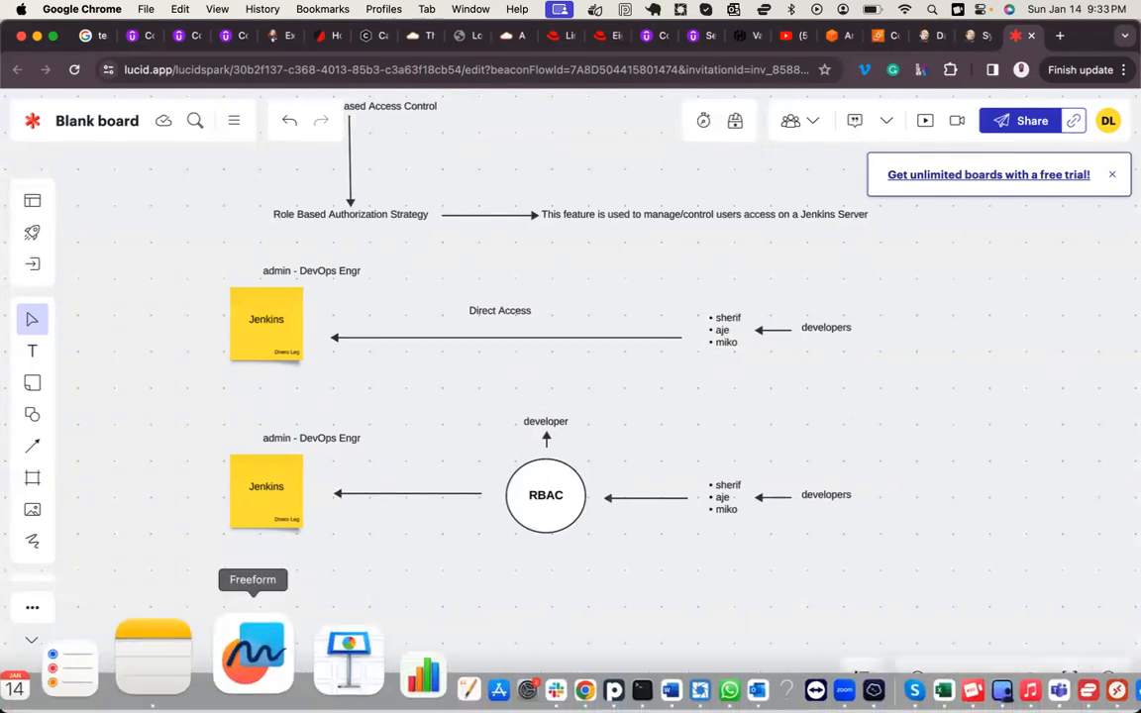
{"action": "left_click", "coordinate": [203, 675]}
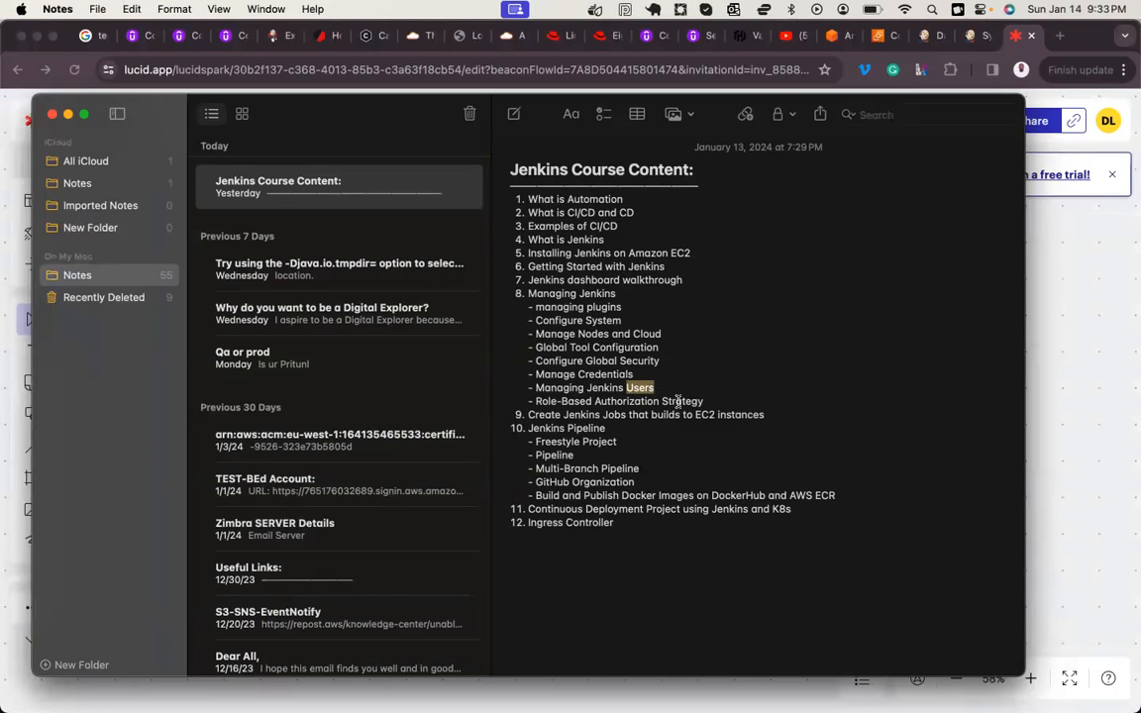
{"action": "double_click", "coordinate": [681, 402]}
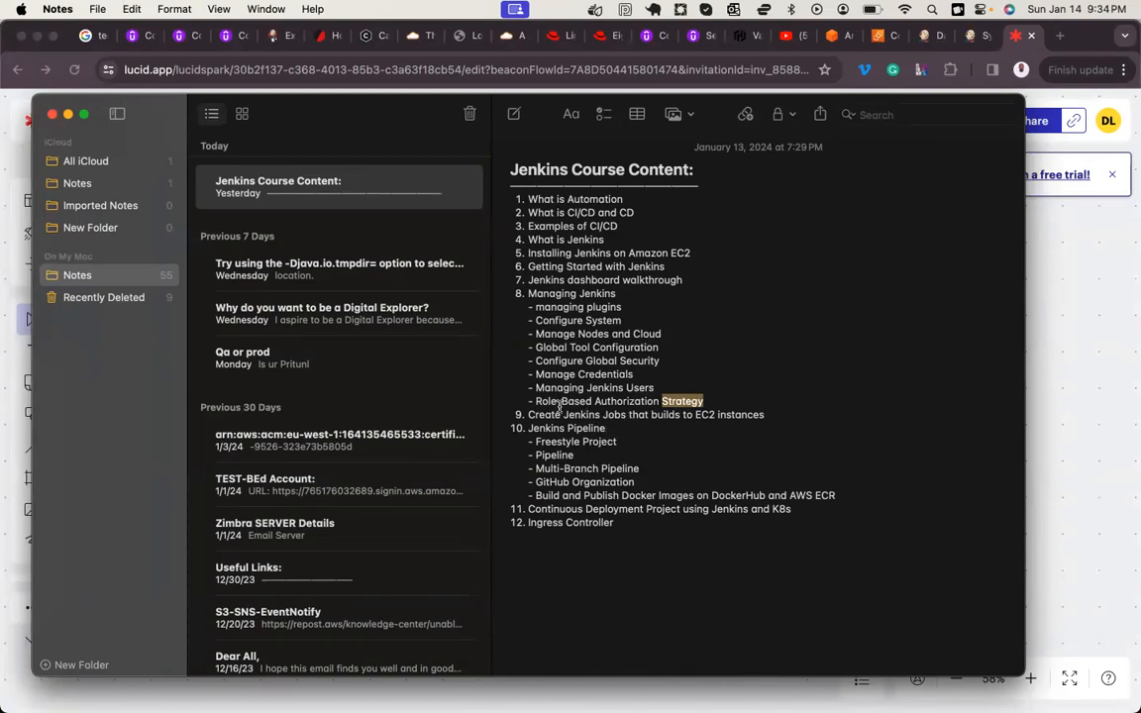
{"action": "triple_click", "coordinate": [532, 415]}
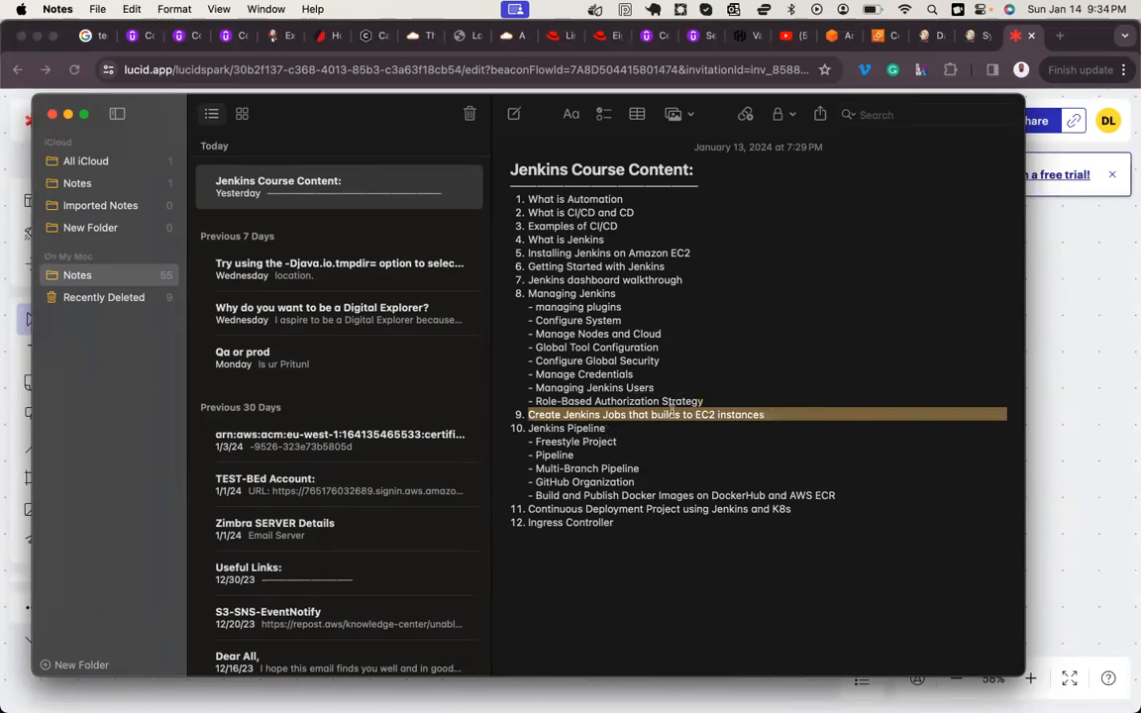
Step: Return to the Lucidspark board and look over the DockerHub integration and RBAC diagrams once more
{"action": "left_click", "coordinate": [1084, 426]}
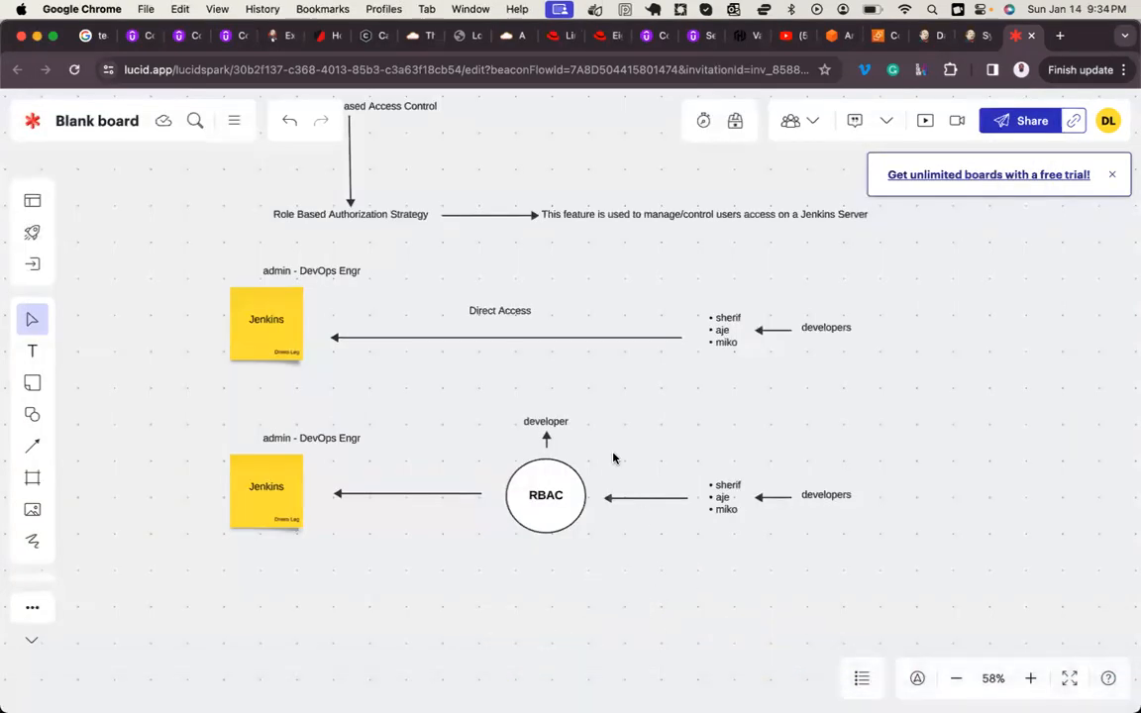
{"action": "scroll", "coordinate": [614, 457], "scroll_direction": "up", "scroll_amount": 5}
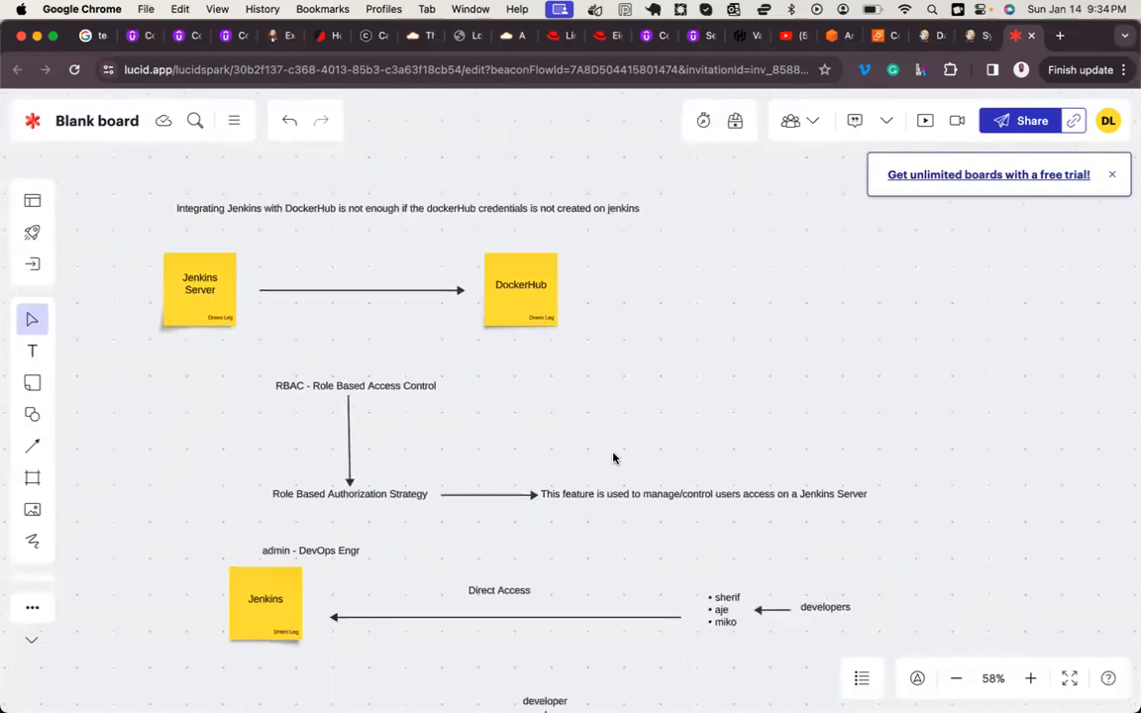
{"action": "scroll", "coordinate": [614, 457], "scroll_direction": "down", "scroll_amount": 5}
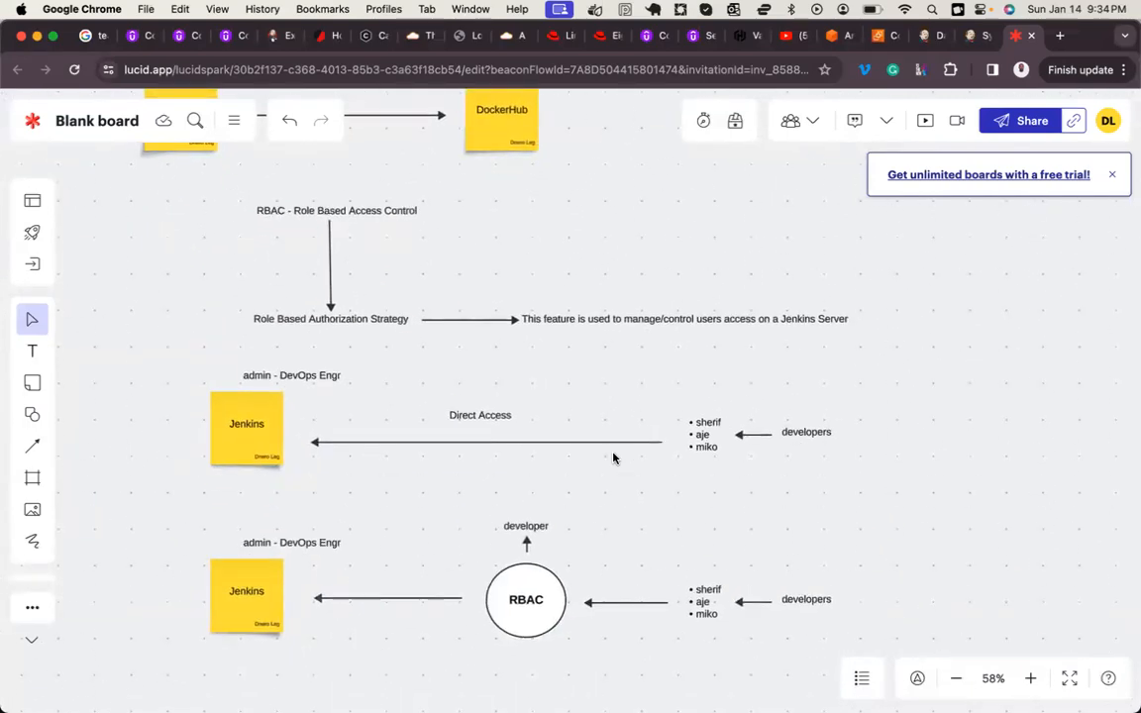